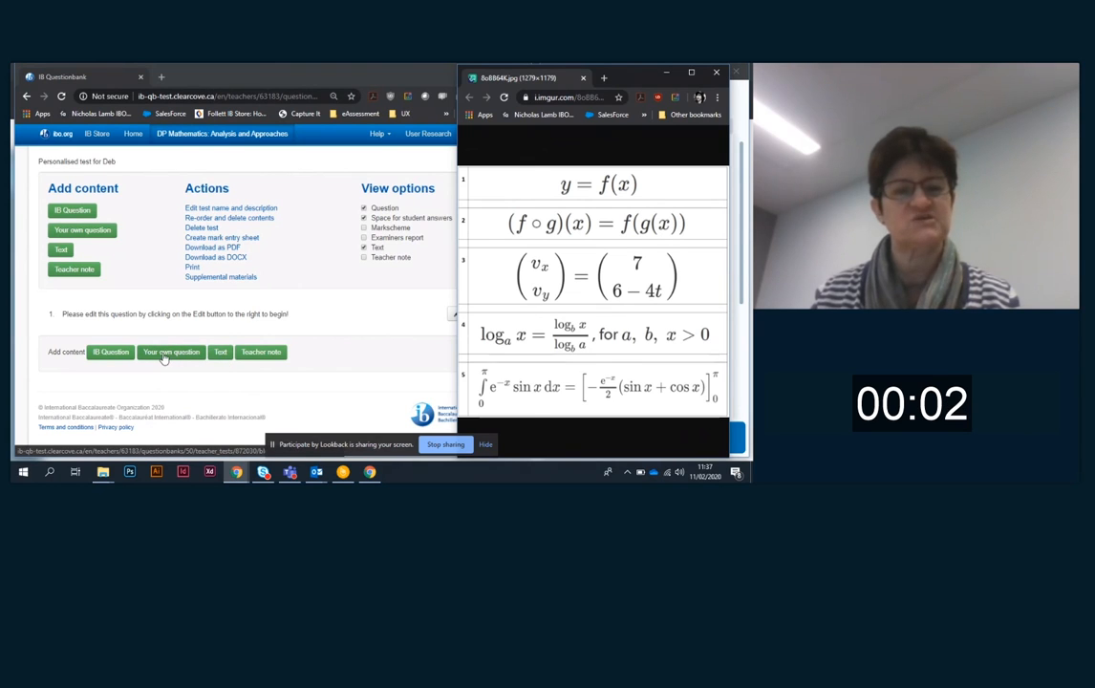
Open the test's newly added own question for editing.
left_click(164, 356)
left_click(165, 356)
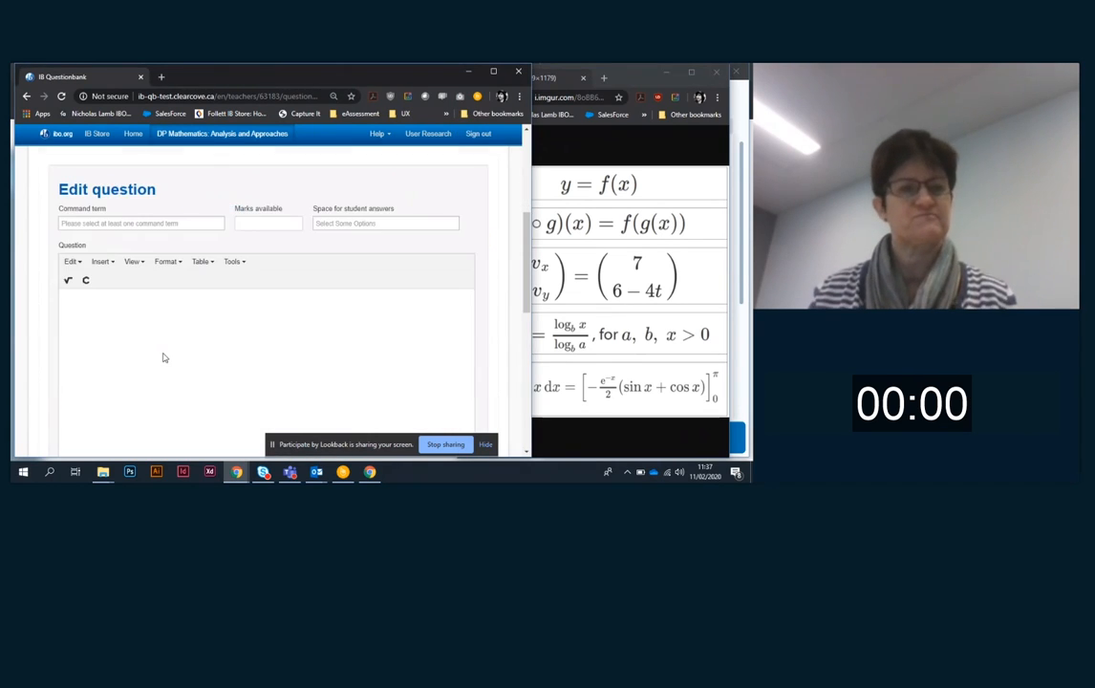
left_click(102, 261)
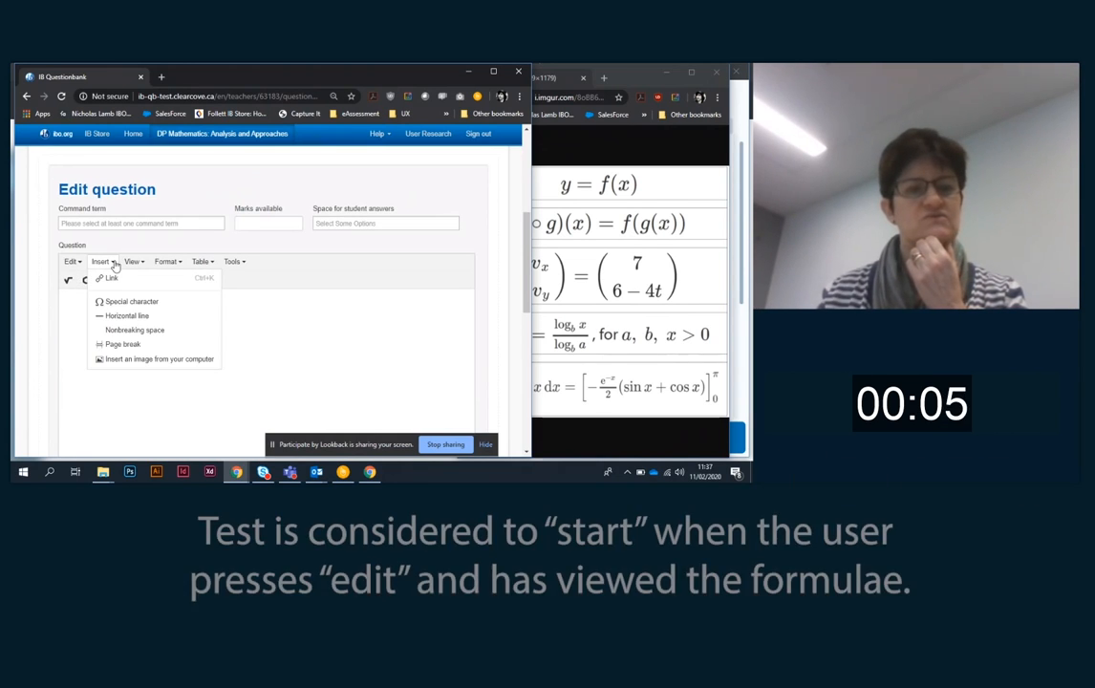
left_click(73, 262)
left_click(73, 262)
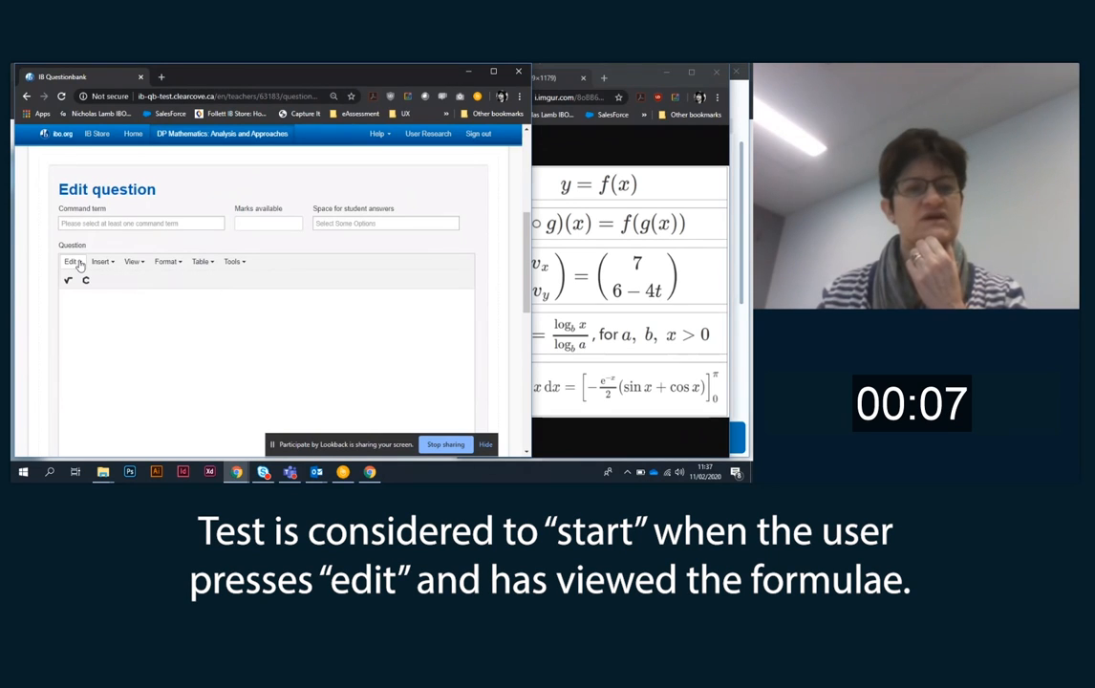
left_click(135, 264)
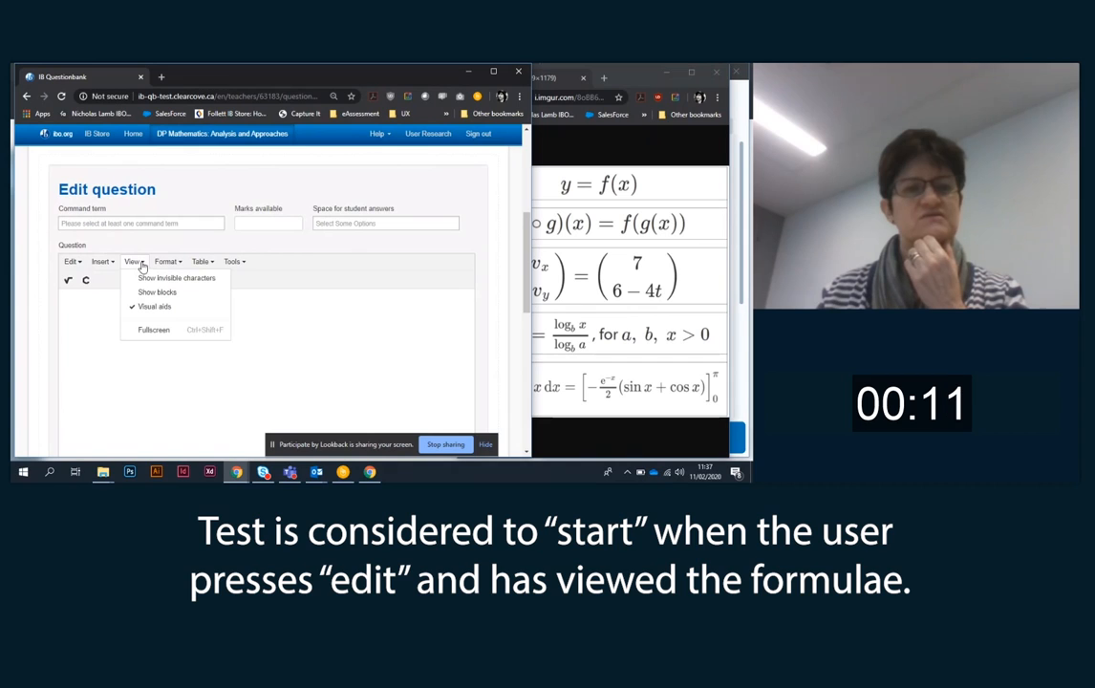
mouse_move(114, 265)
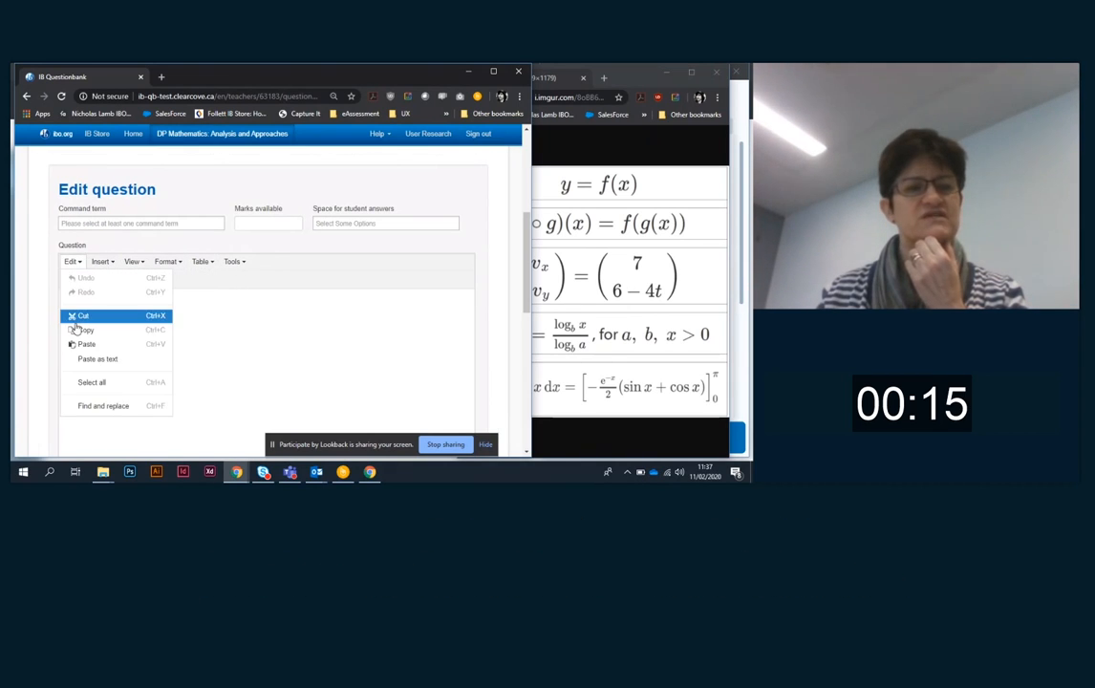
Enter the formula y=f(x) as plain text in the question body.
left_click(288, 327)
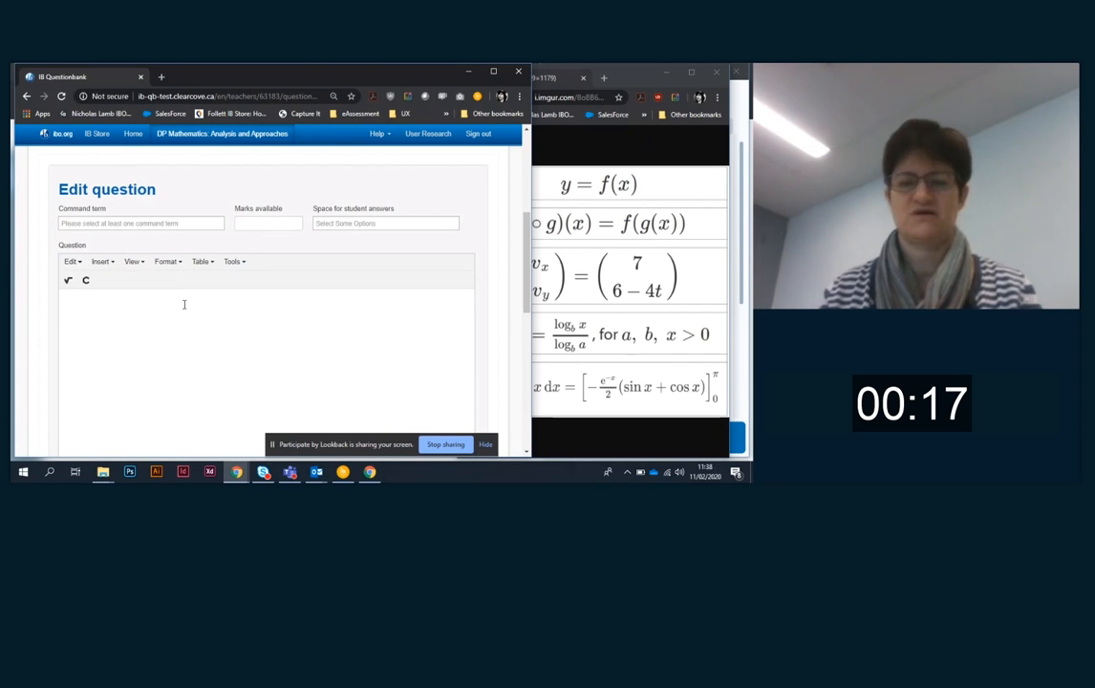
type("y=")
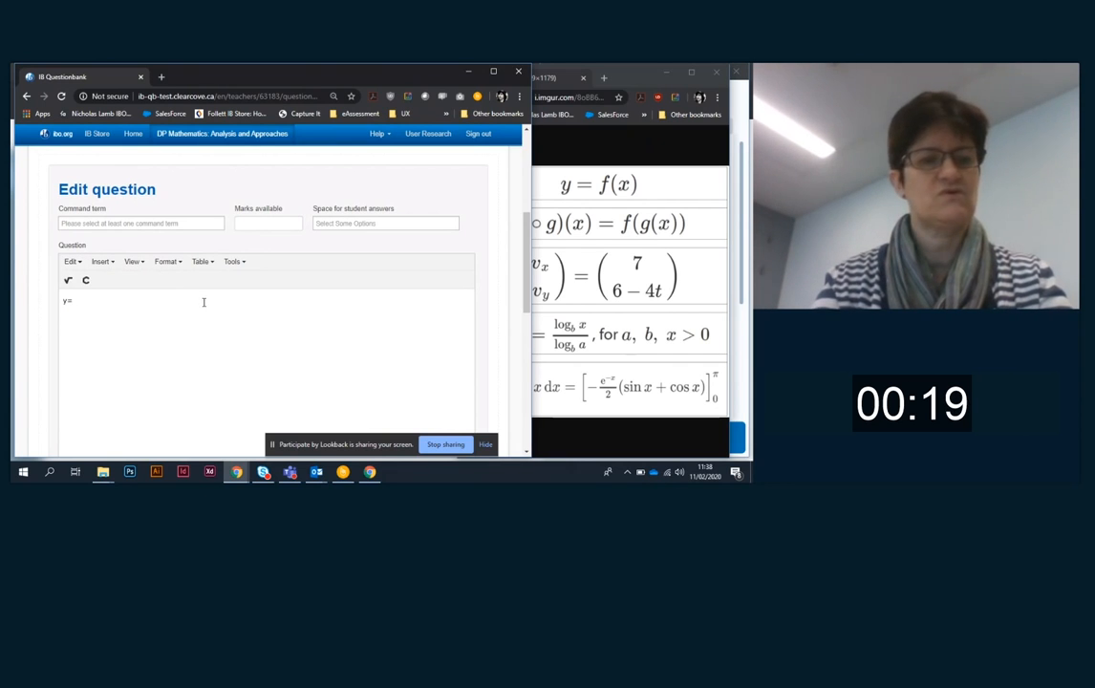
type("f(x")
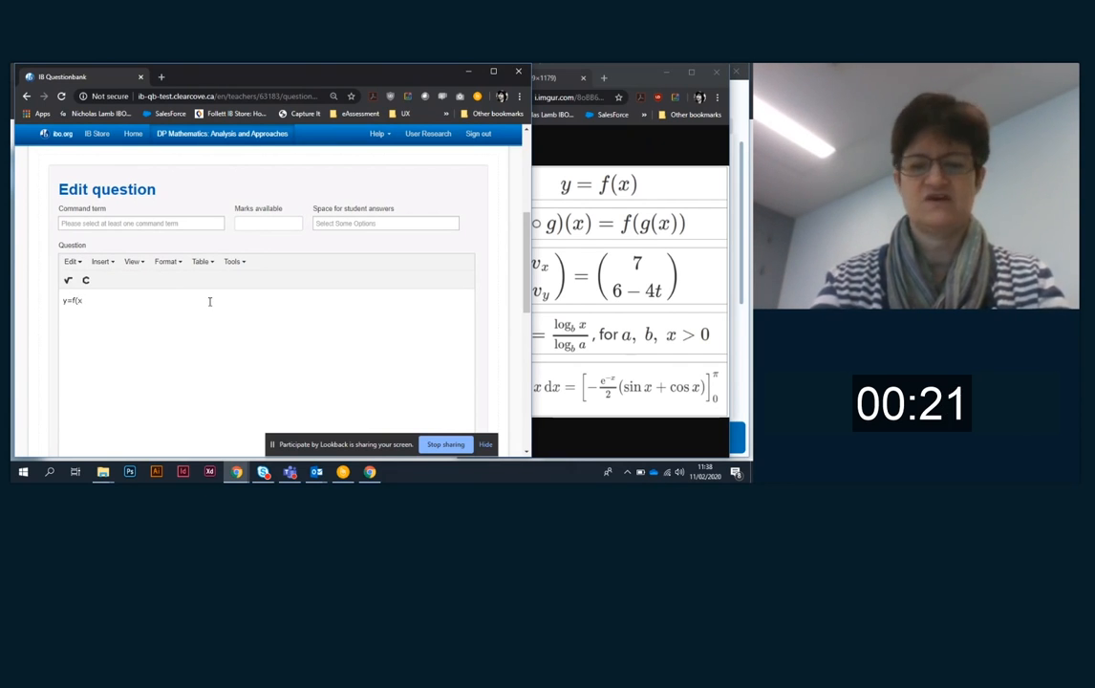
type(")")
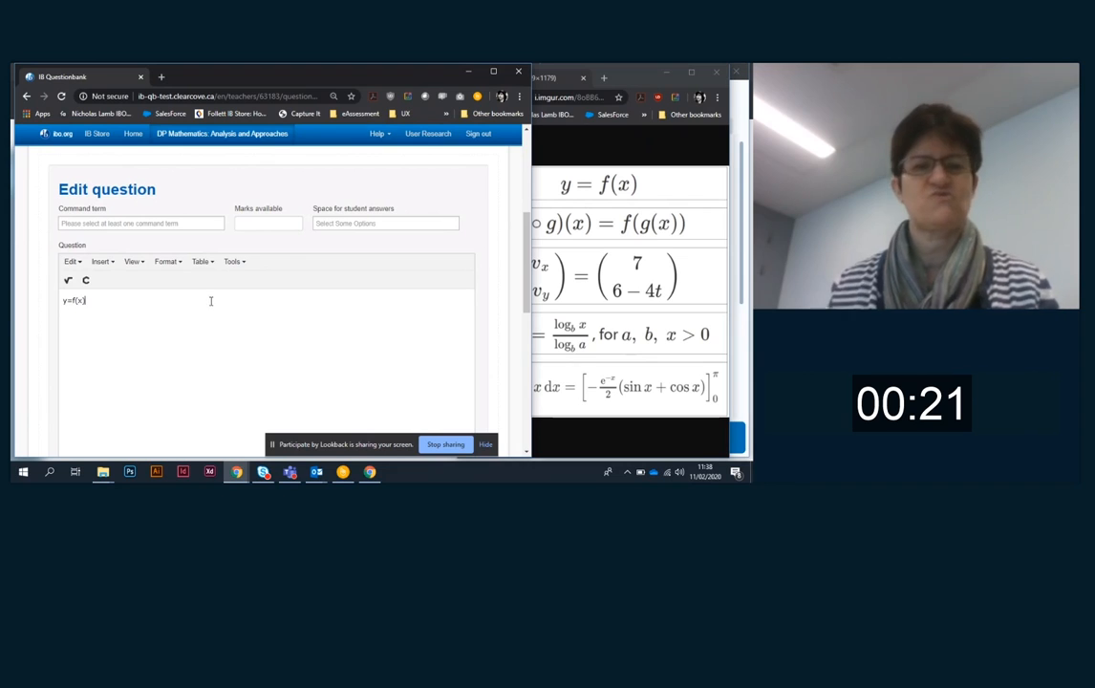
left_click(75, 262)
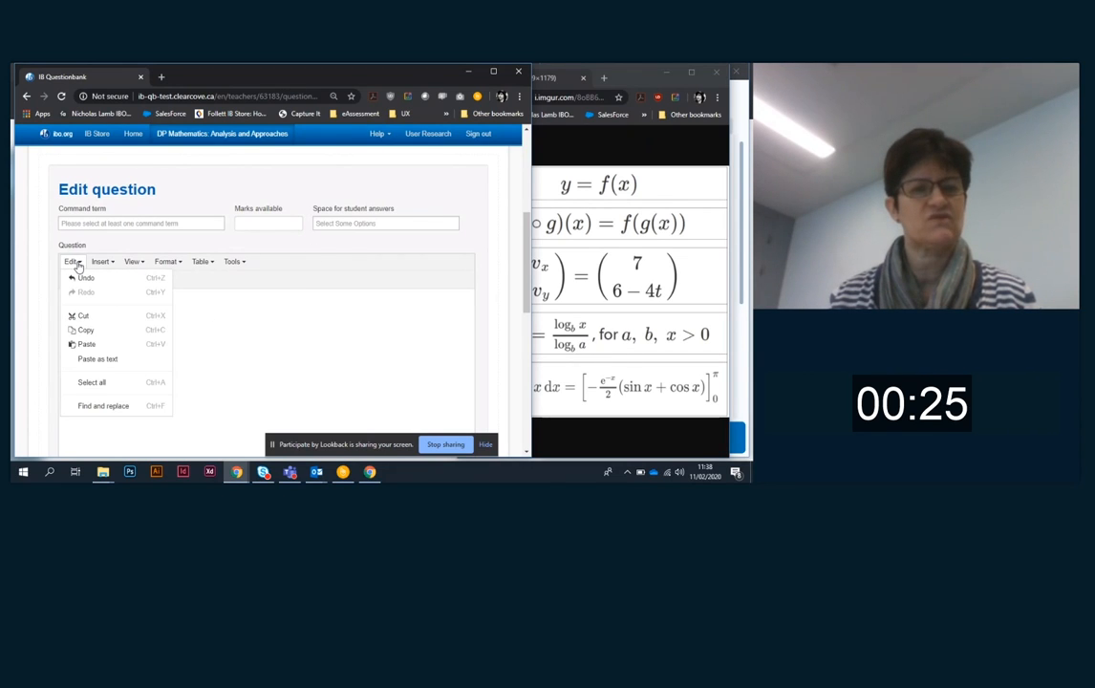
mouse_move(105, 267)
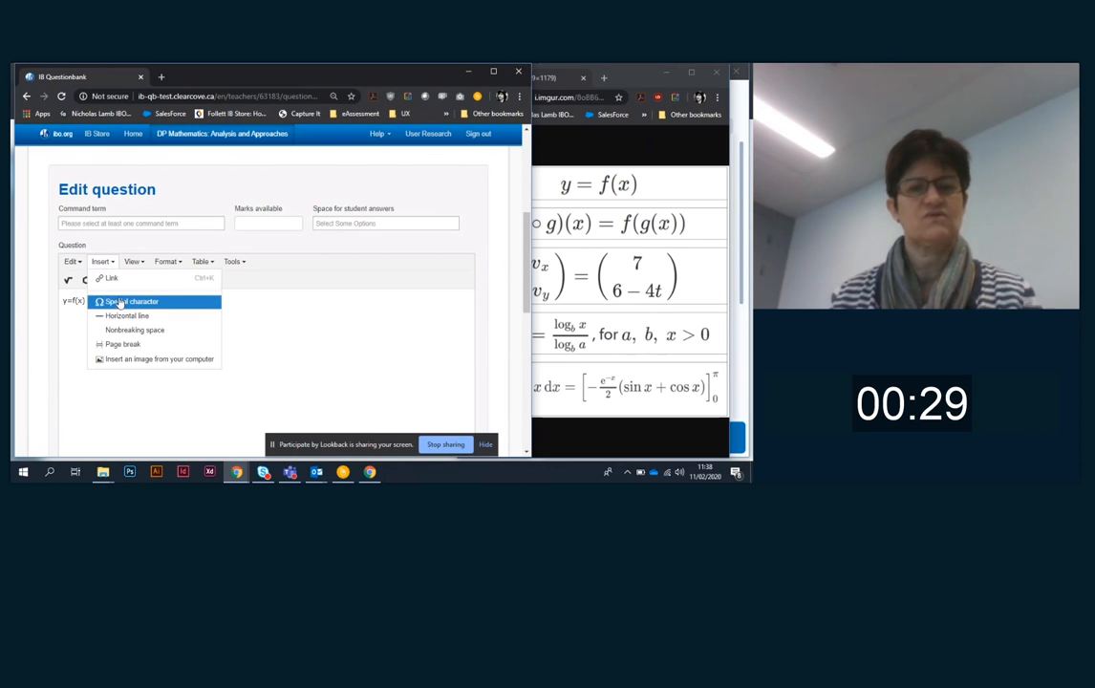
left_click(119, 302)
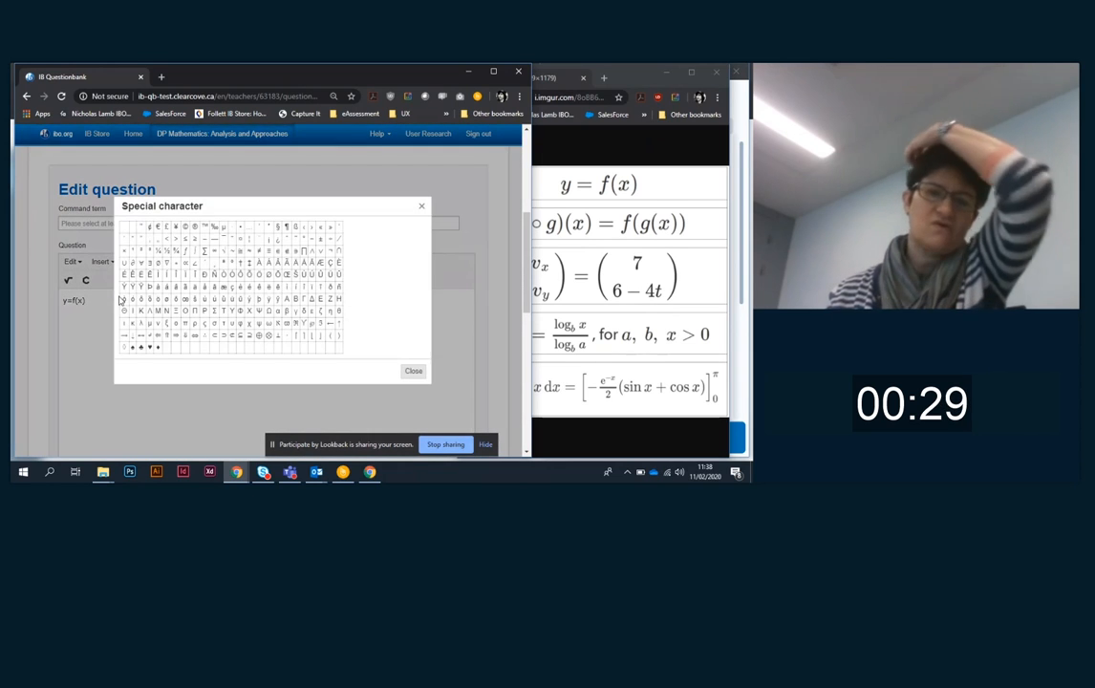
left_click(421, 205)
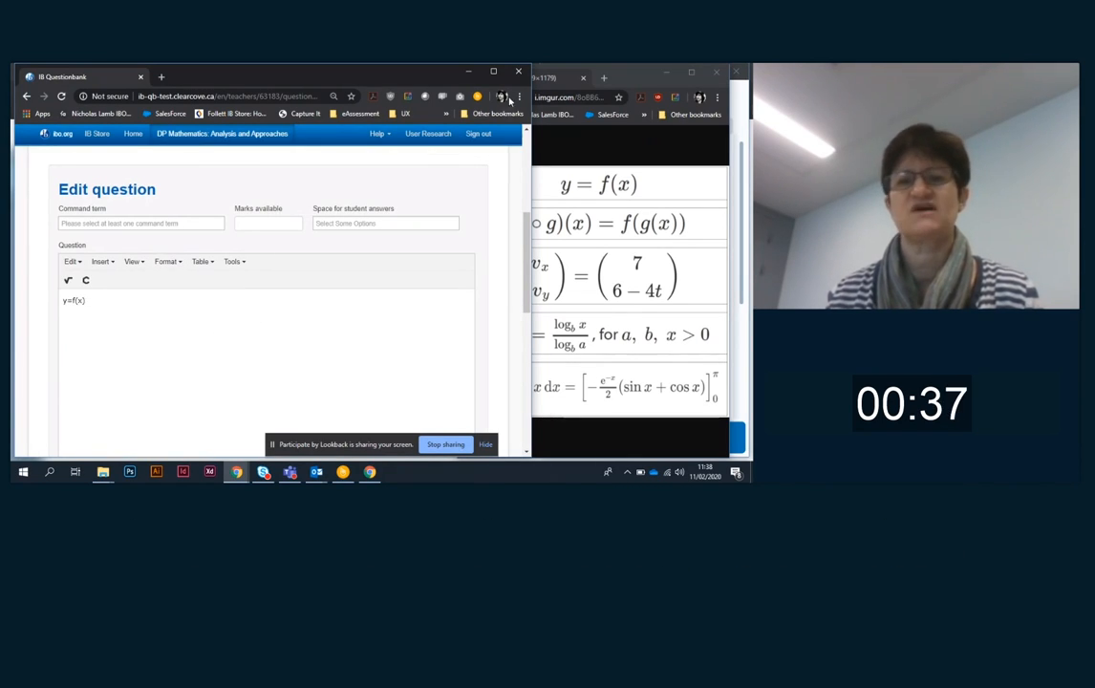
Narrow the question editor's browser window so that the full reference formula image beside it is uncovered.
left_click_drag(531, 191, 460, 191)
left_click(203, 358)
left_click(219, 262)
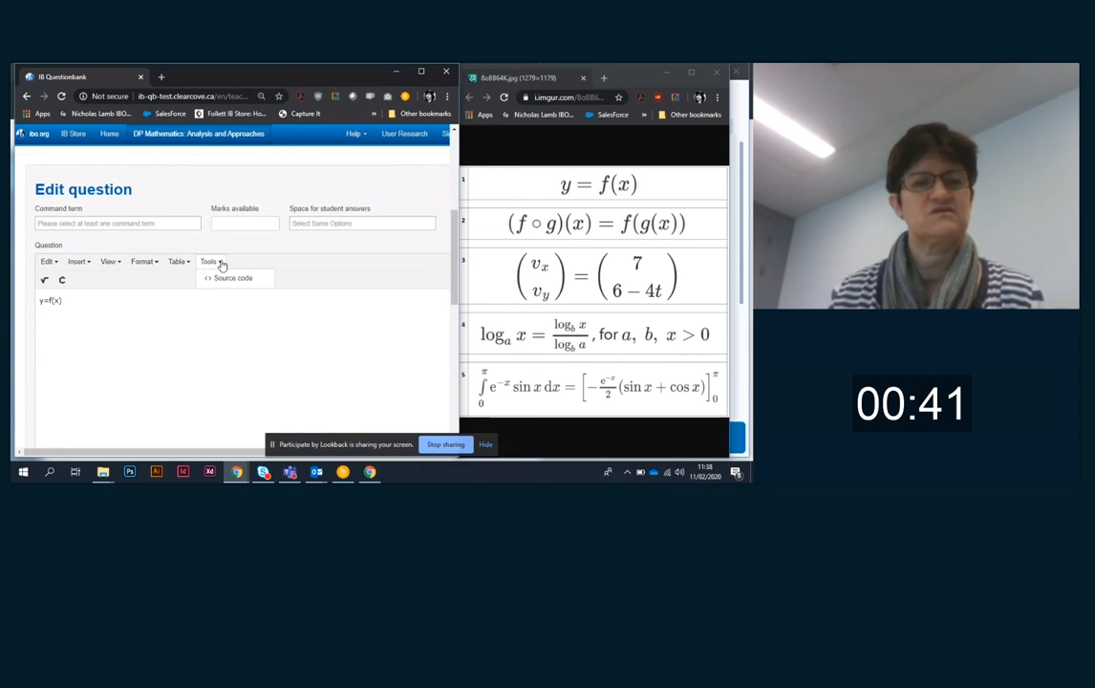
Start a MathType equation on a new line below the plain text and enter y=f(x) in it.
left_click(124, 327)
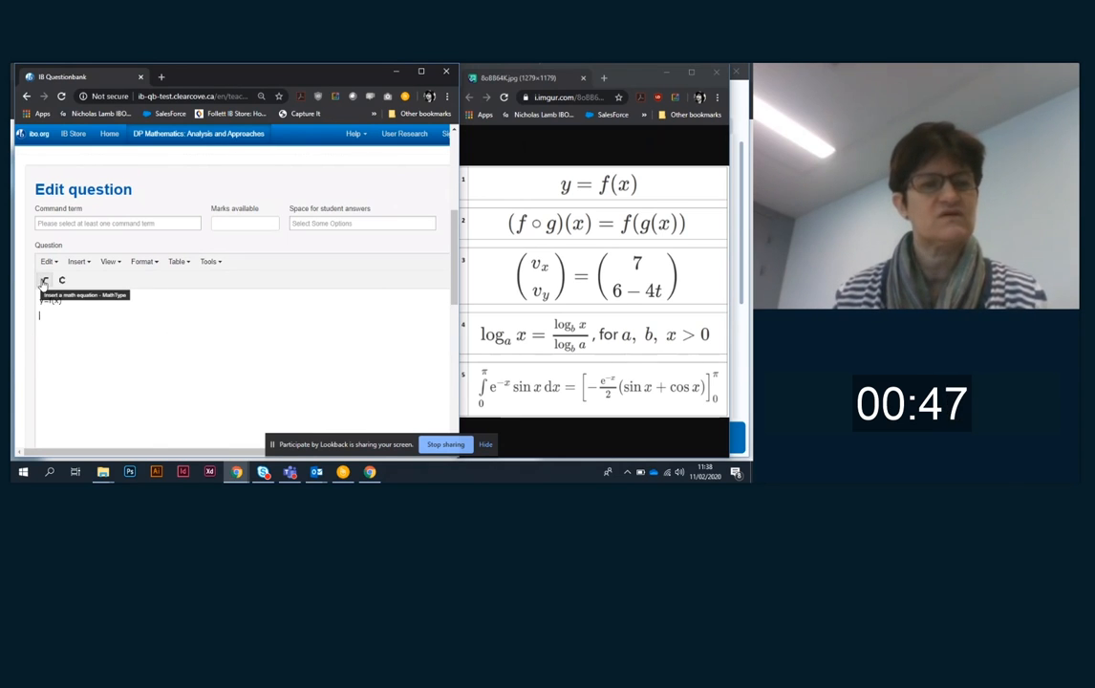
left_click(43, 281)
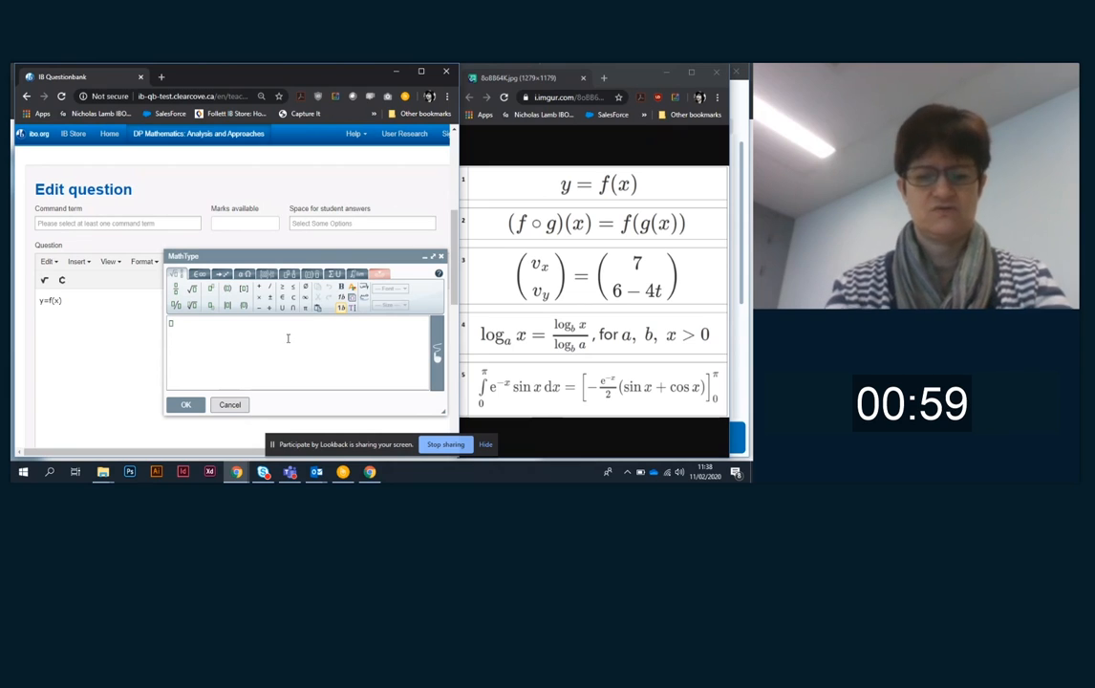
type("y=")
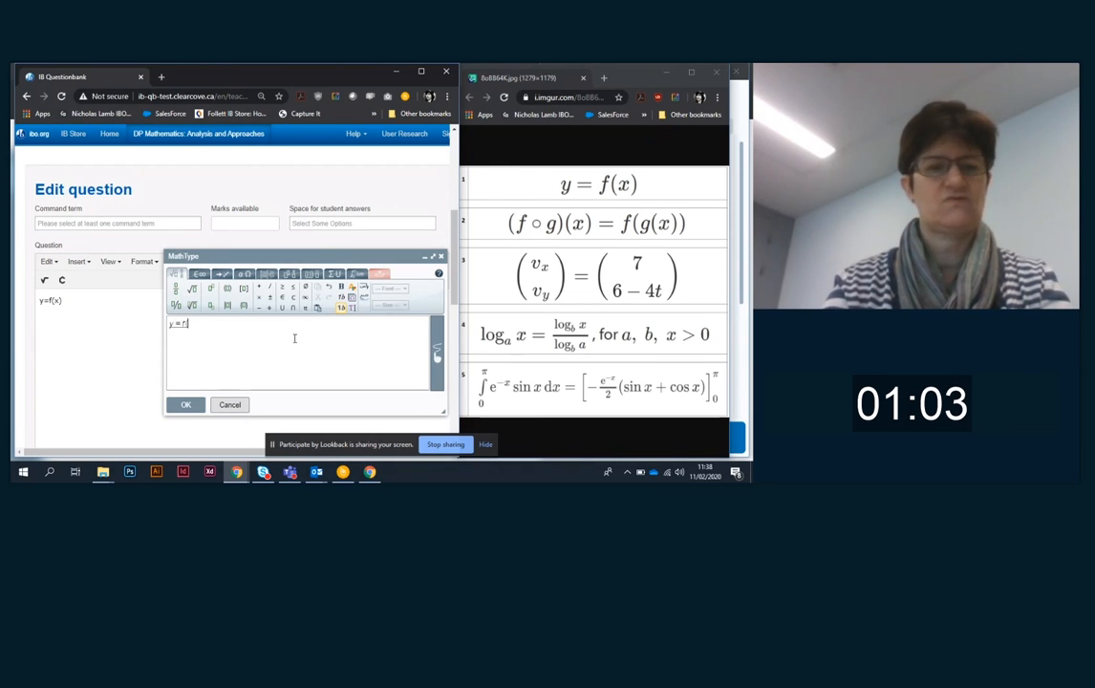
type("f(x)")
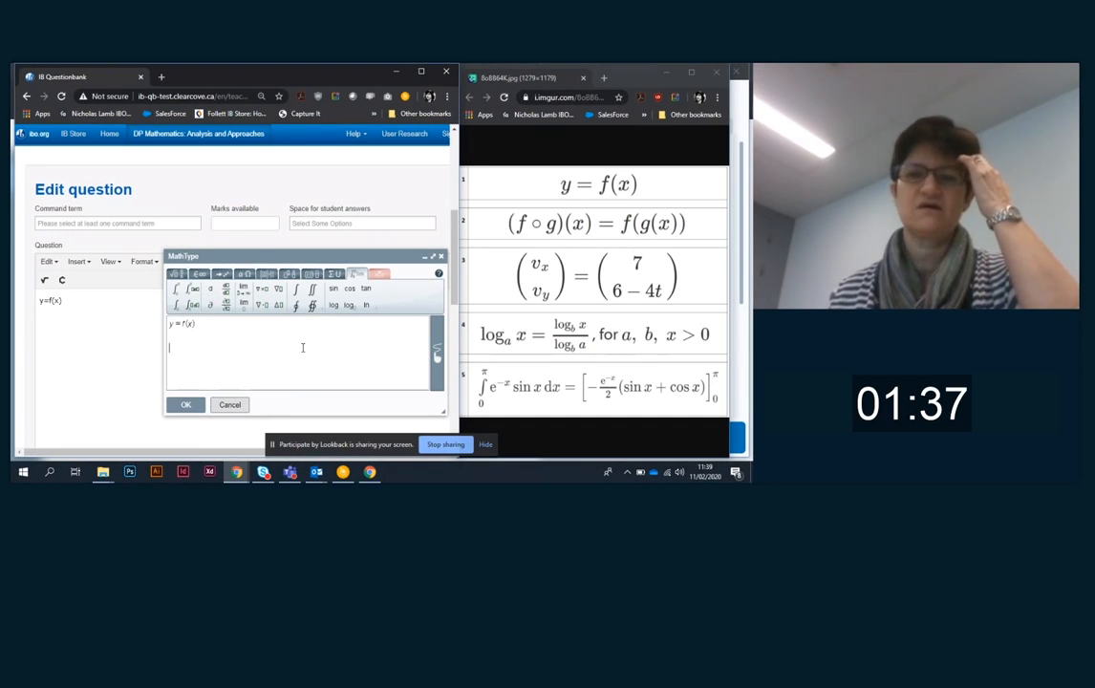
Write the composite function formula (f∘g)(x)=f(g(x)) below the first formula, using the ring operator symbol.
type("(f")
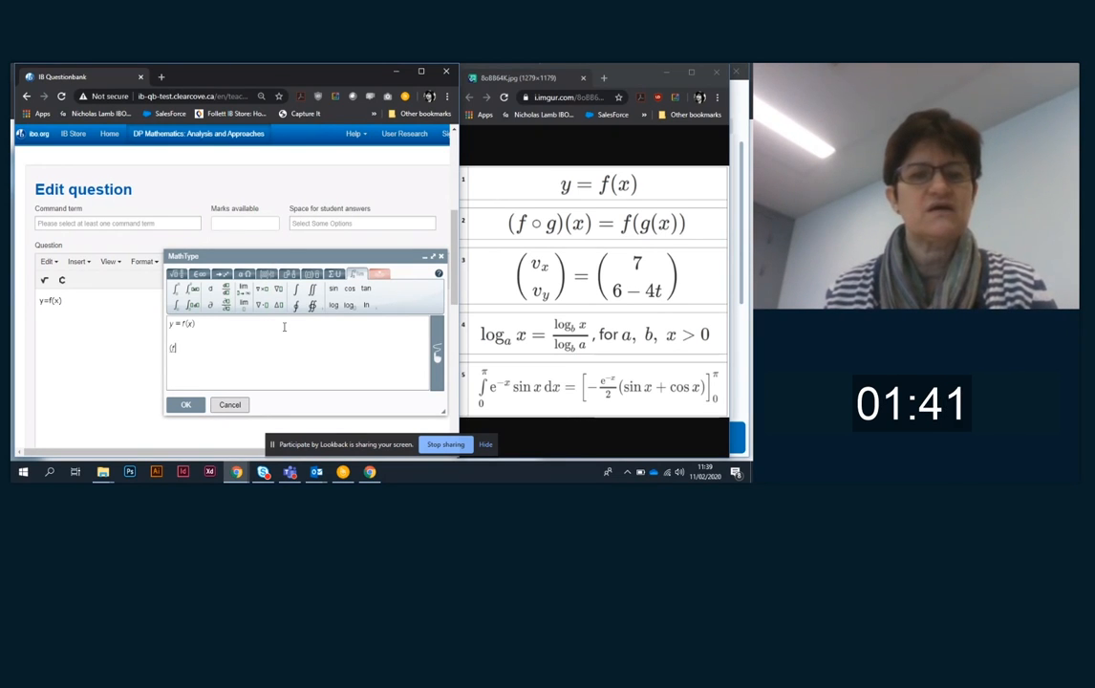
left_click(223, 275)
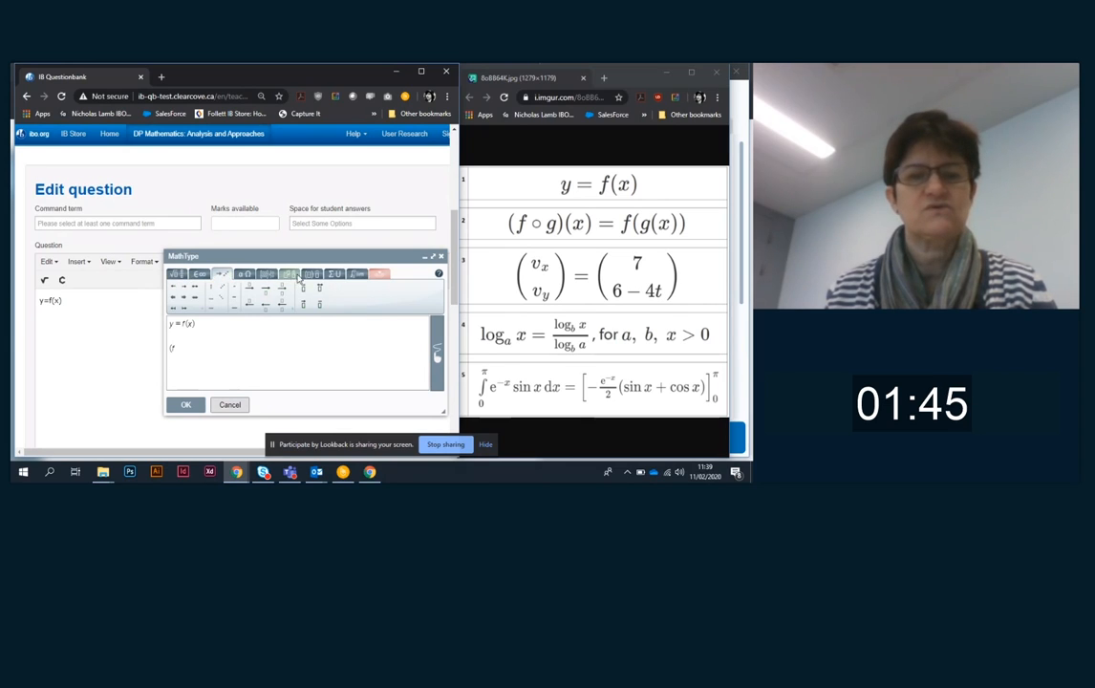
left_click(246, 275)
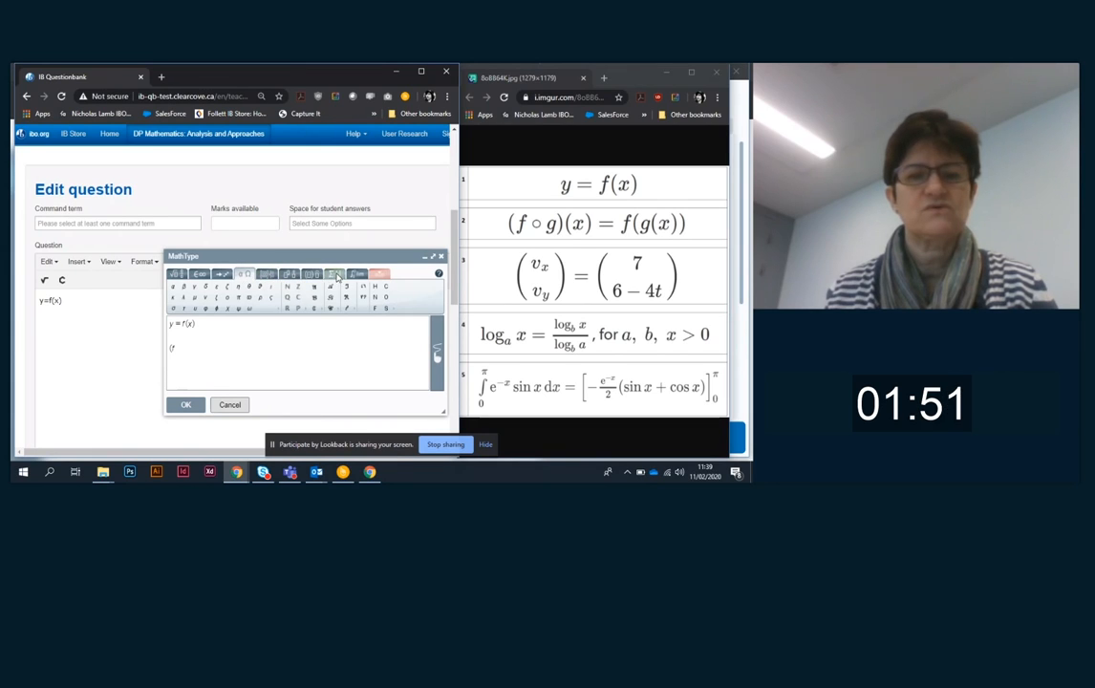
left_click(198, 275)
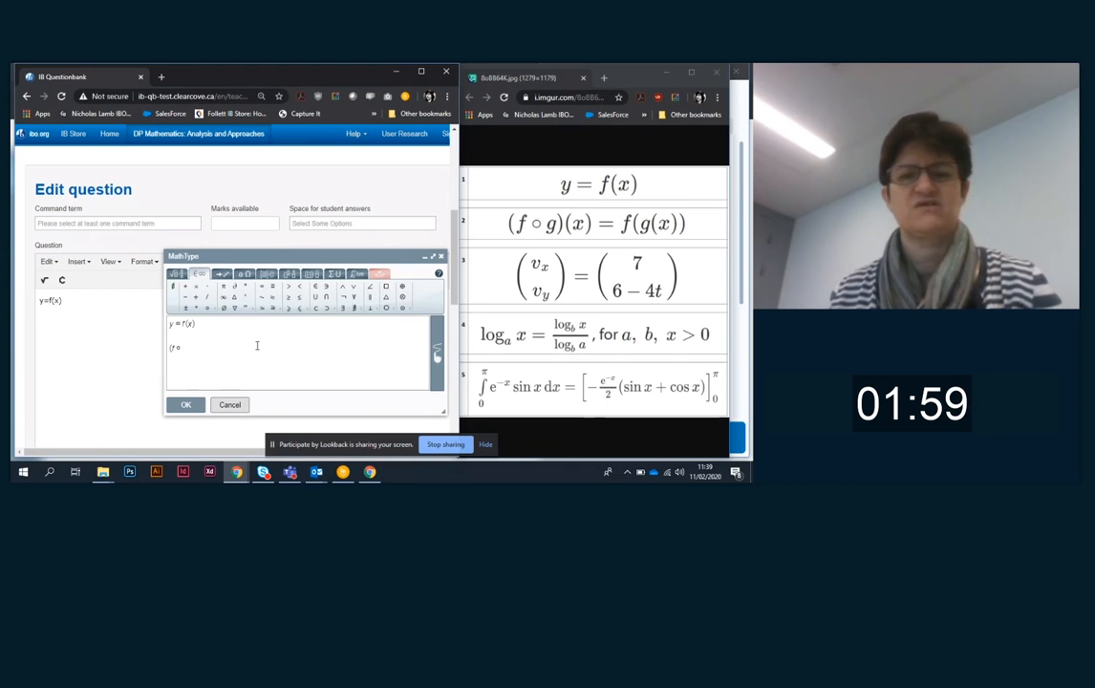
type("g)(x")
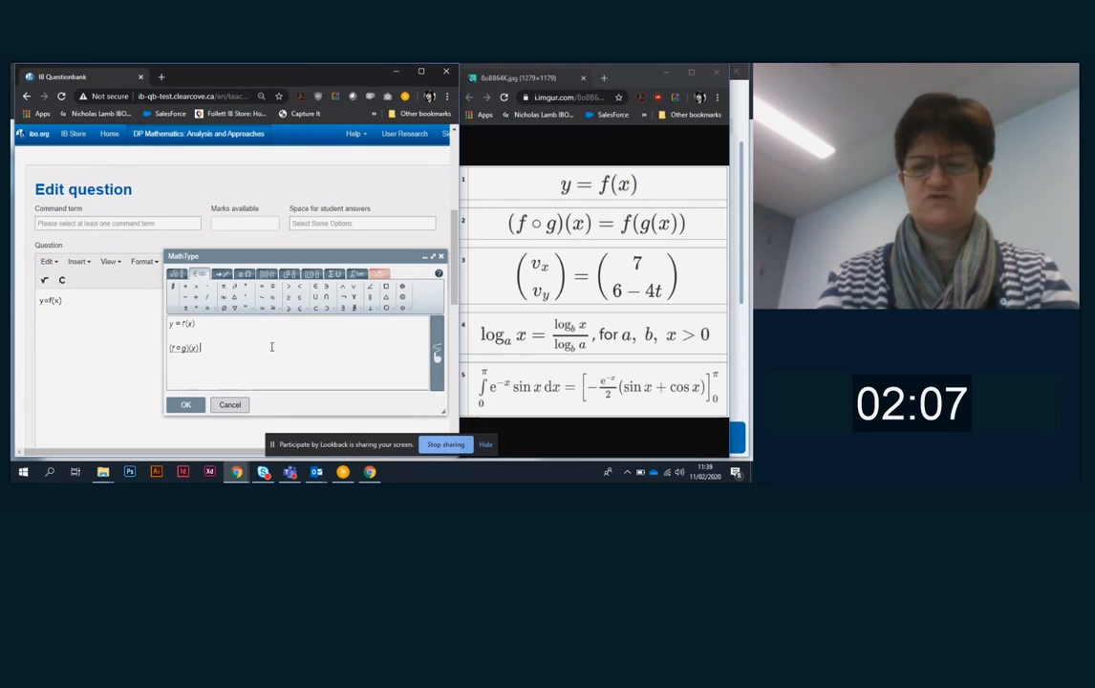
type("= ")
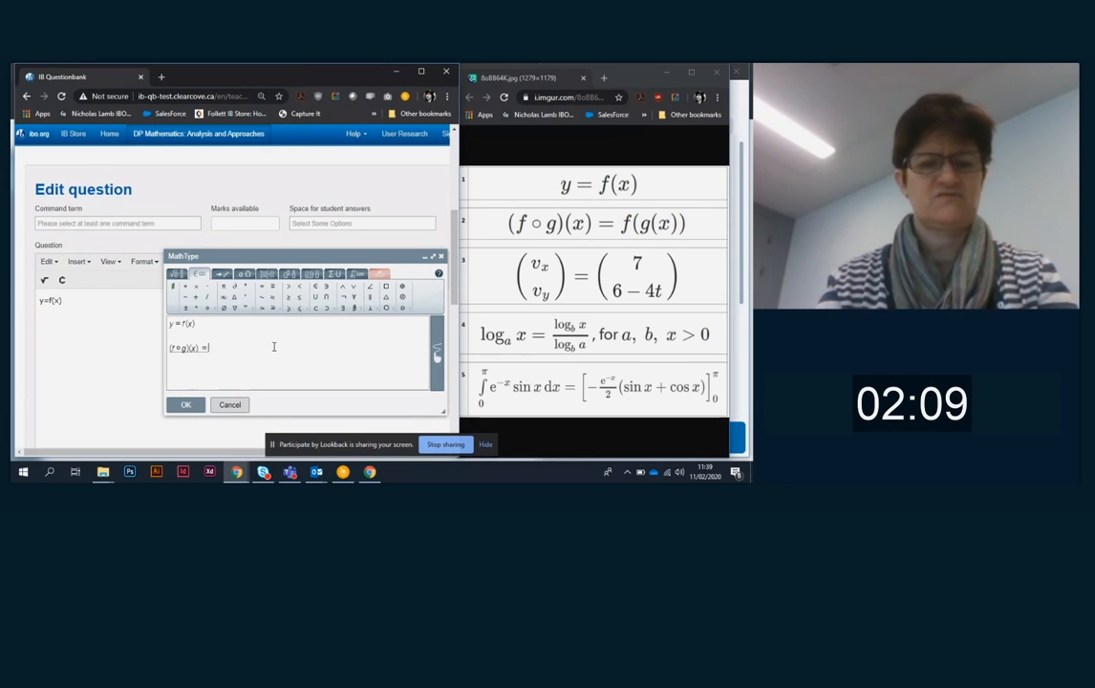
type("f")
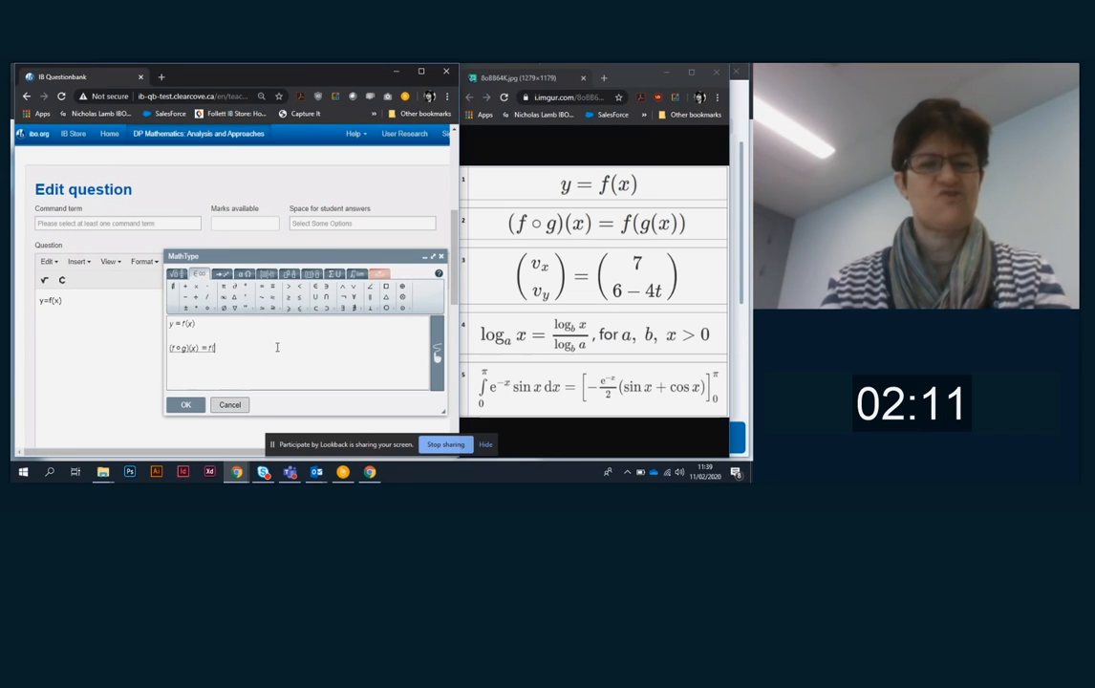
type("(")
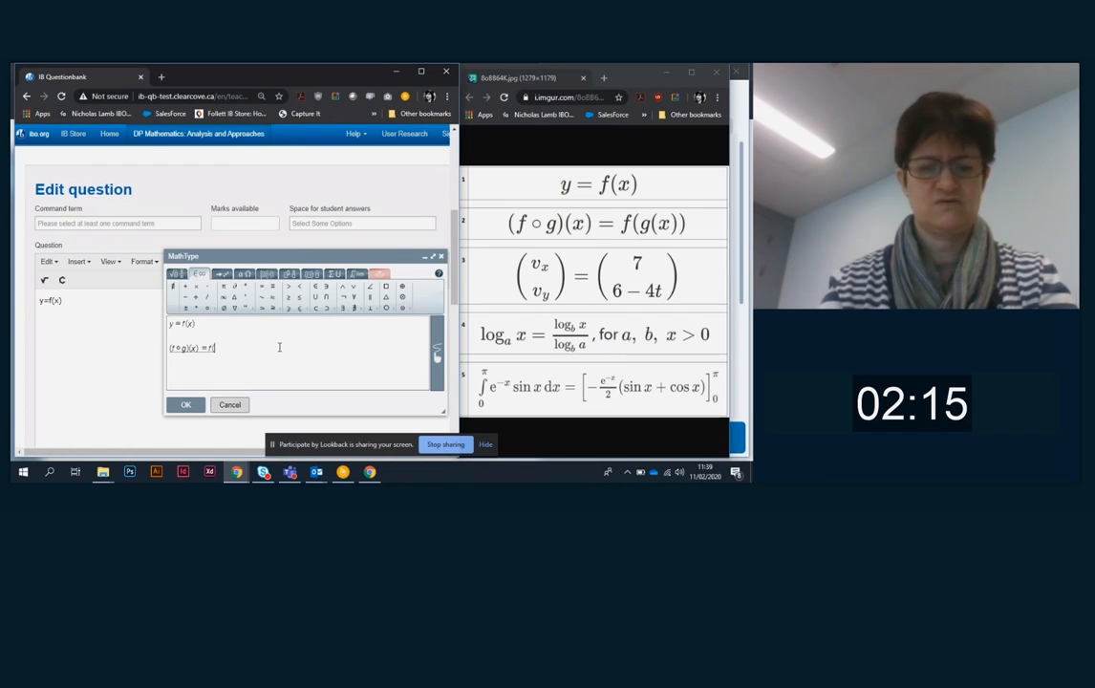
type("g(x))")
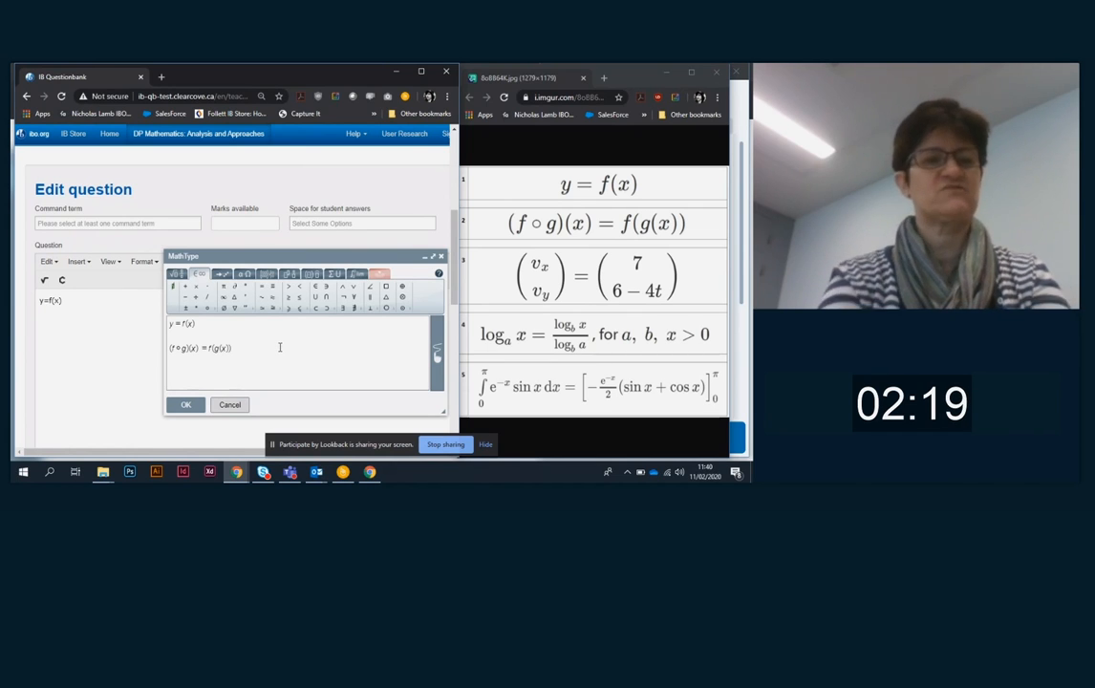
Insert an empty two-row column vector in parentheses on a new line below the composite function formula.
key("Return")
key("Return")
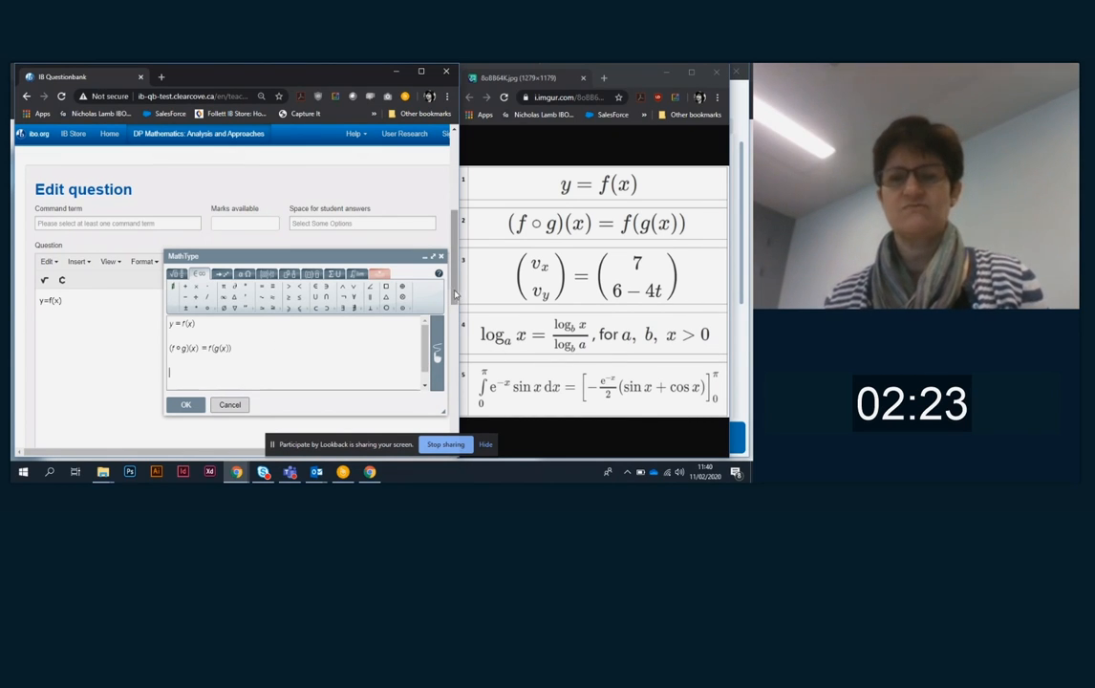
left_click(311, 274)
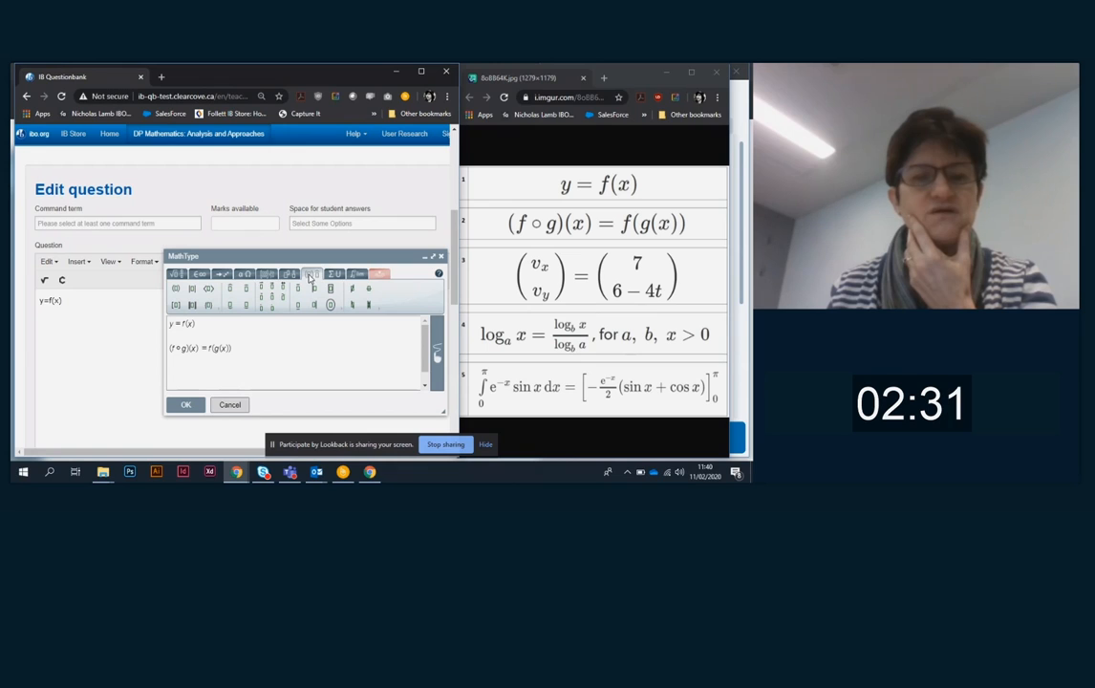
left_click(270, 277)
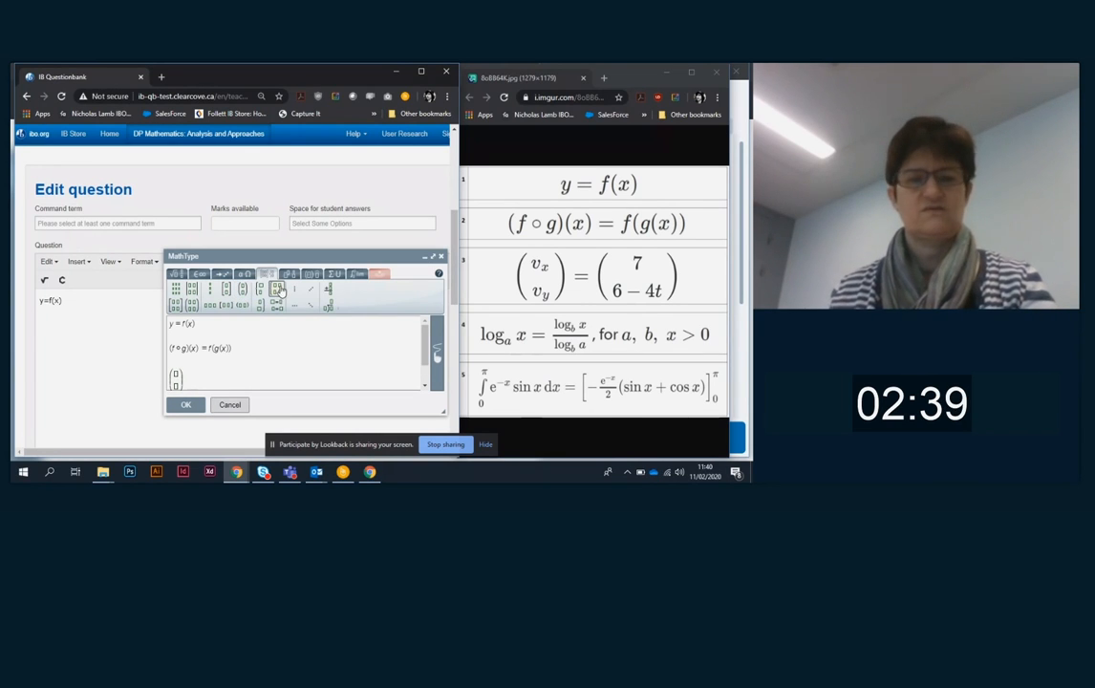
left_click(276, 287)
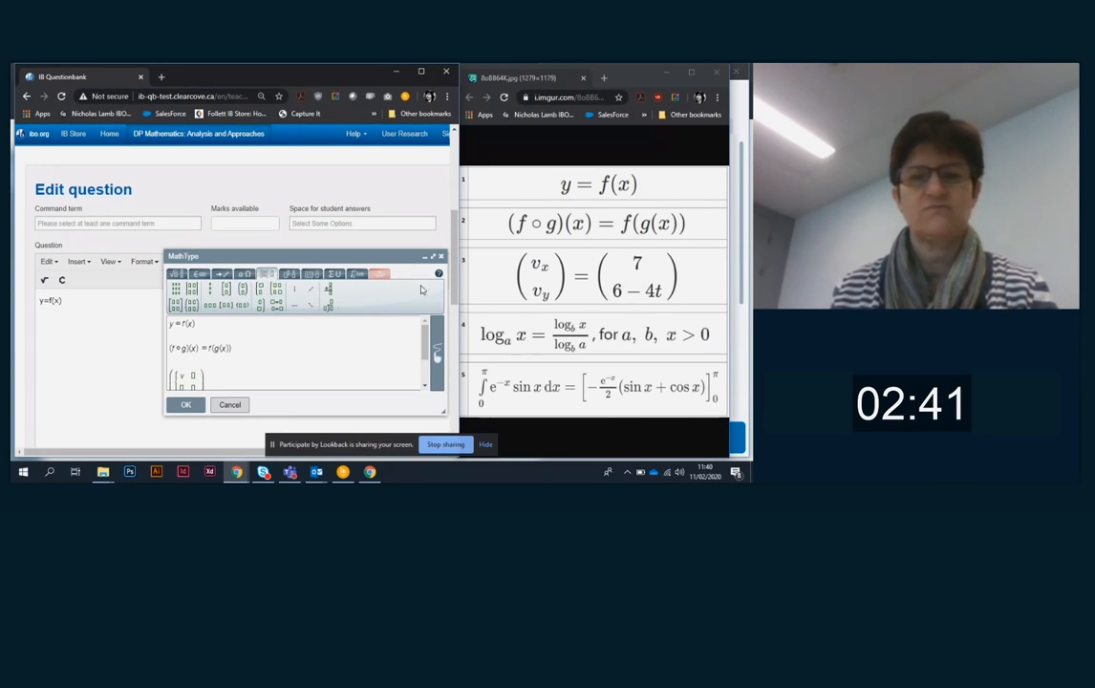
Move the MathType editor up and enlarge it, and delete the nested two-by-two matrix from the column vector.
left_click_drag(375, 260, 361, 201)
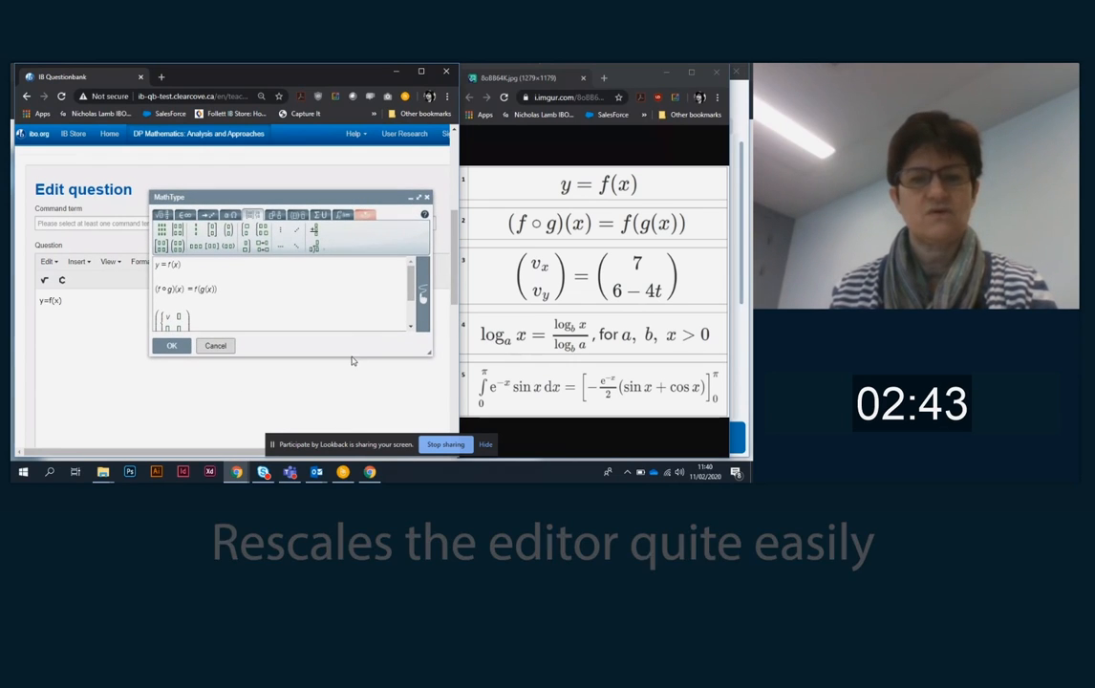
left_click_drag(432, 356, 447, 419)
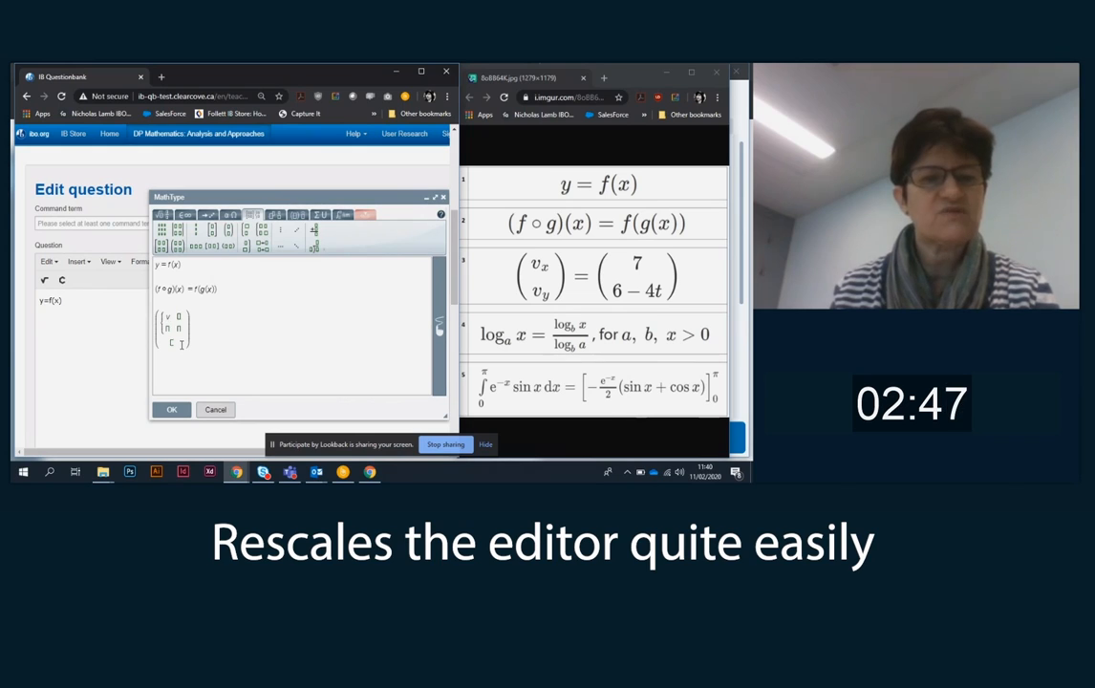
key("BackSpace")
key("BackSpace")
key("BackSpace")
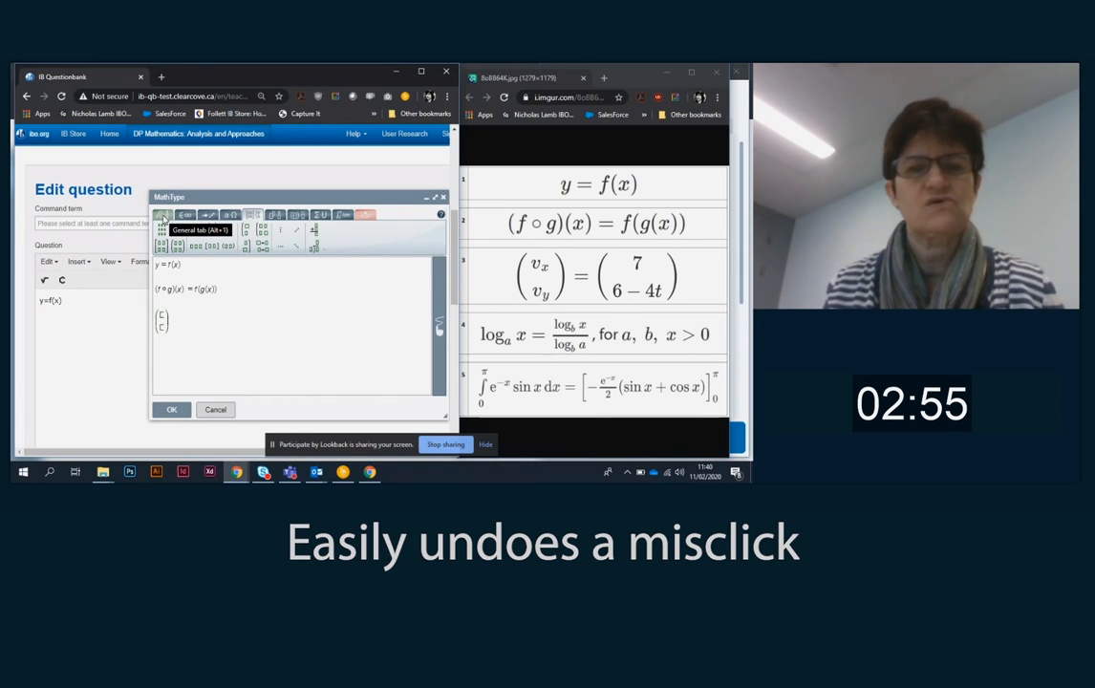
Fill the two rows of the column vector with v subscript x and v subscript y.
left_click(164, 216)
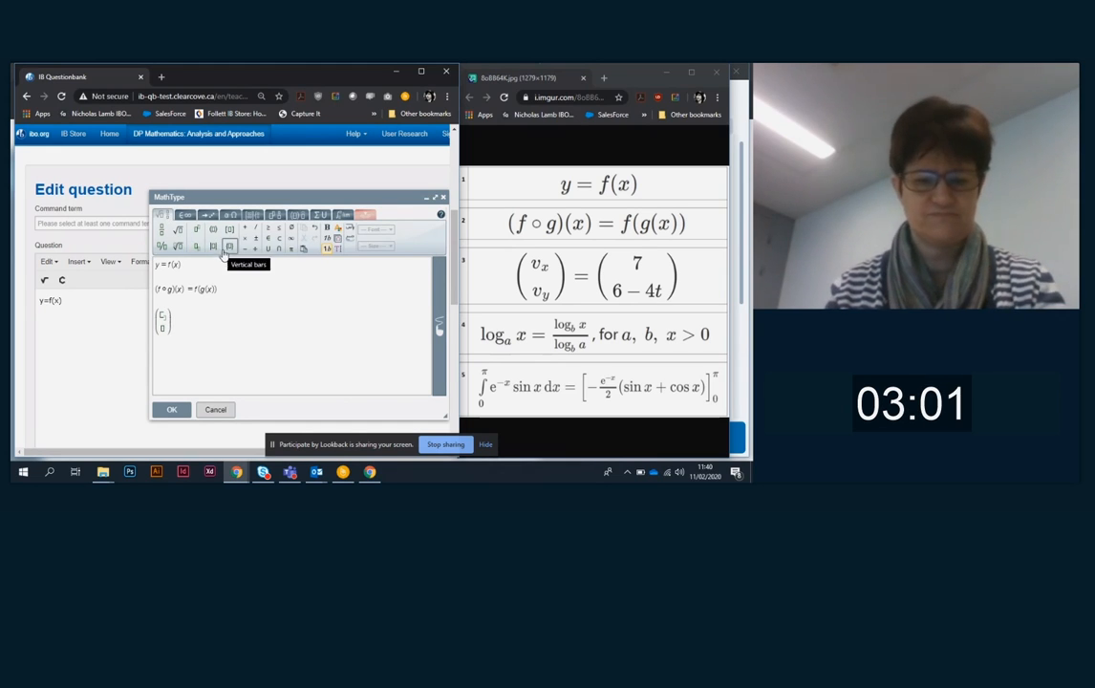
type("vx ")
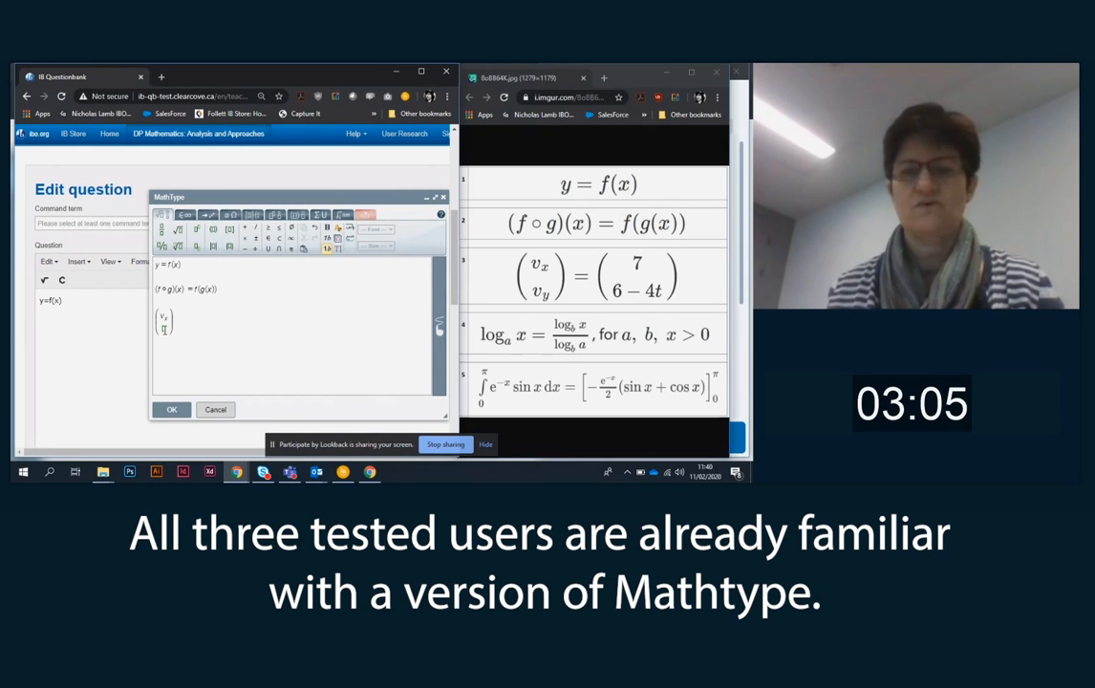
type("v")
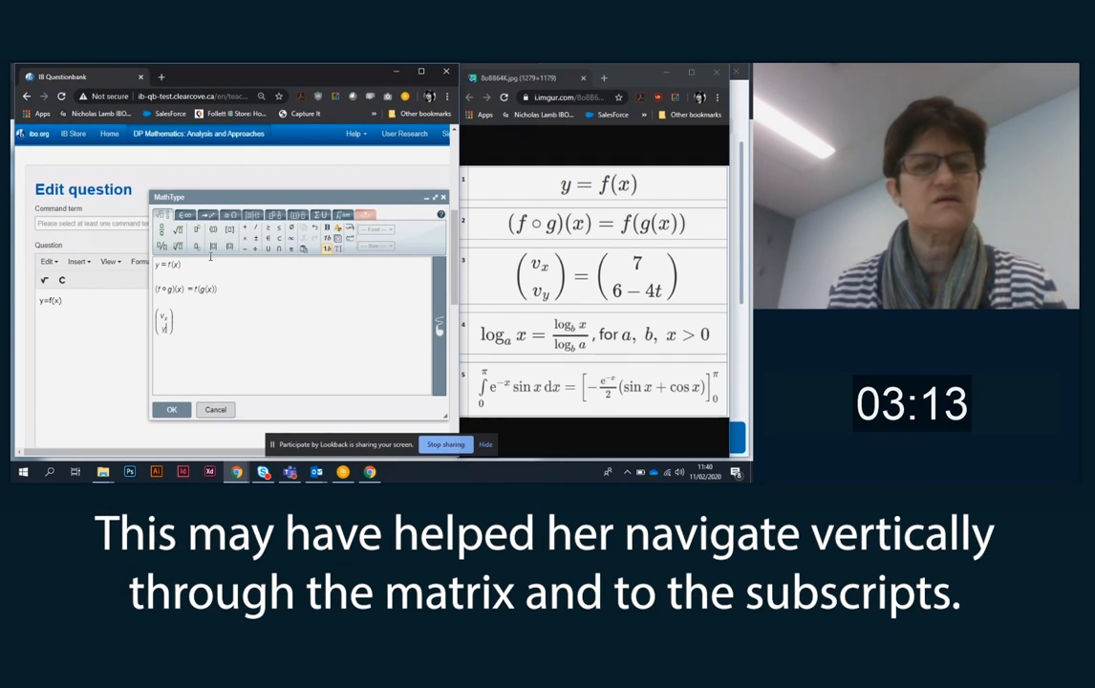
left_click(195, 247)
type("y")
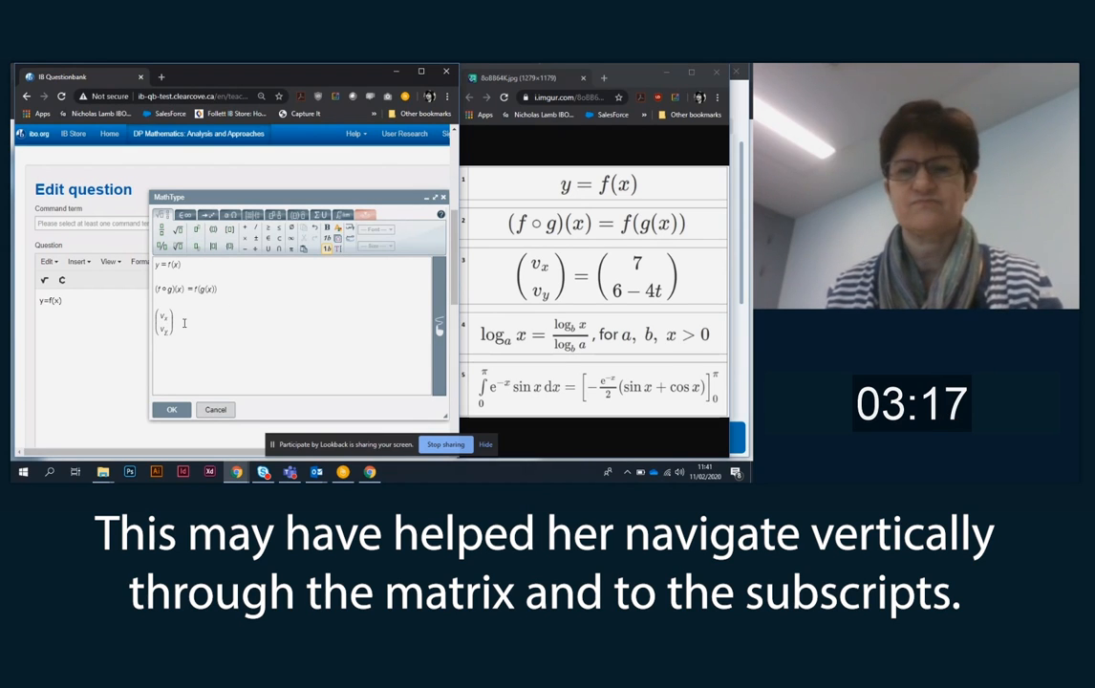
Try to add an equals sign after the column vector, and undo the replacement of the vector.
key("Return")
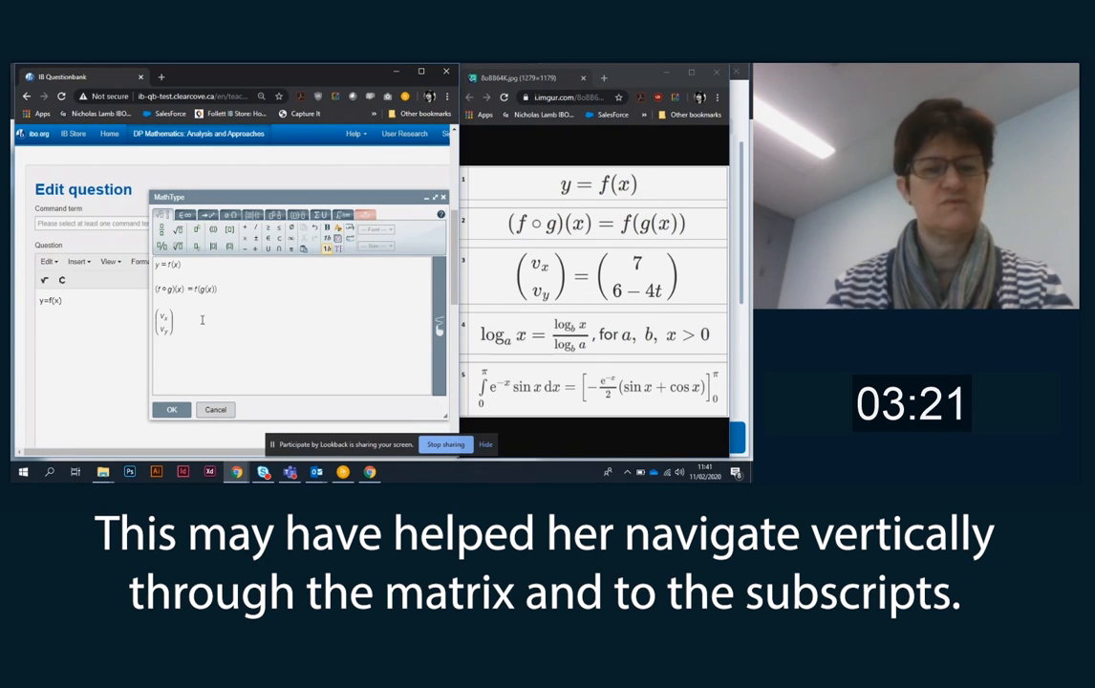
key("Left")
key("Left")
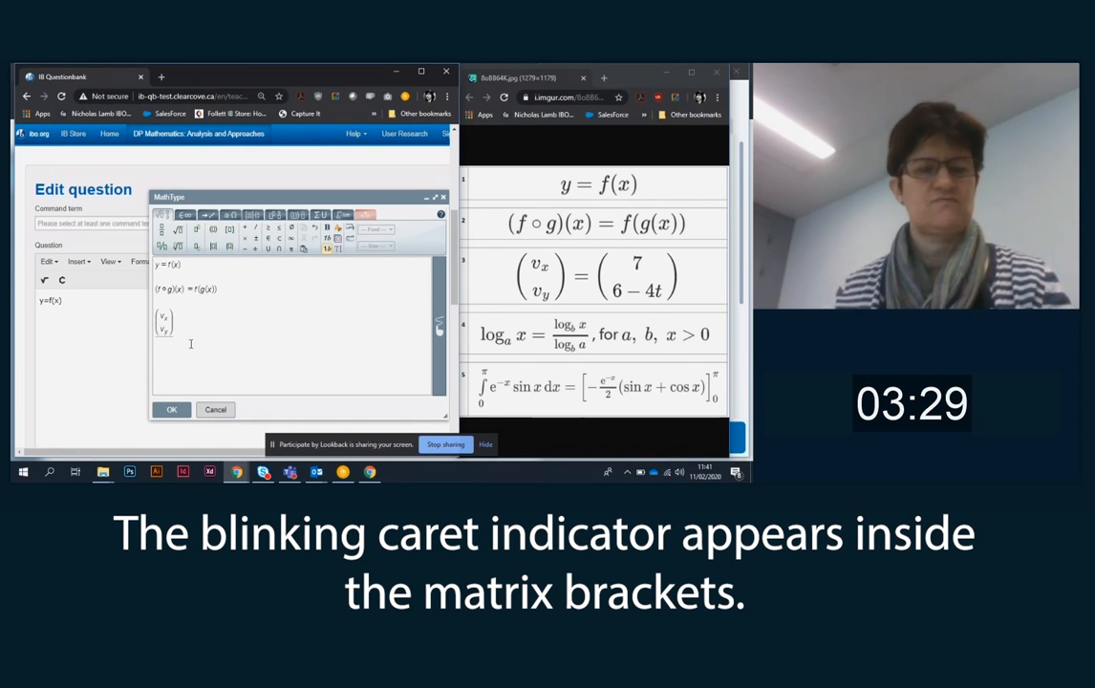
double_click(177, 330)
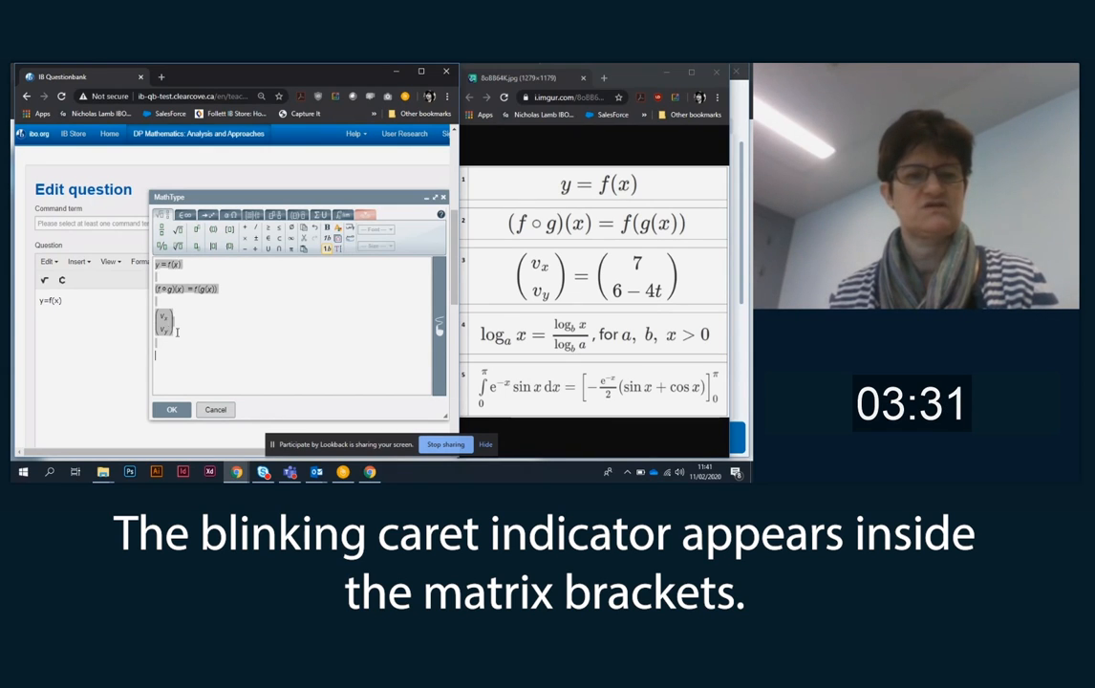
left_click(180, 333)
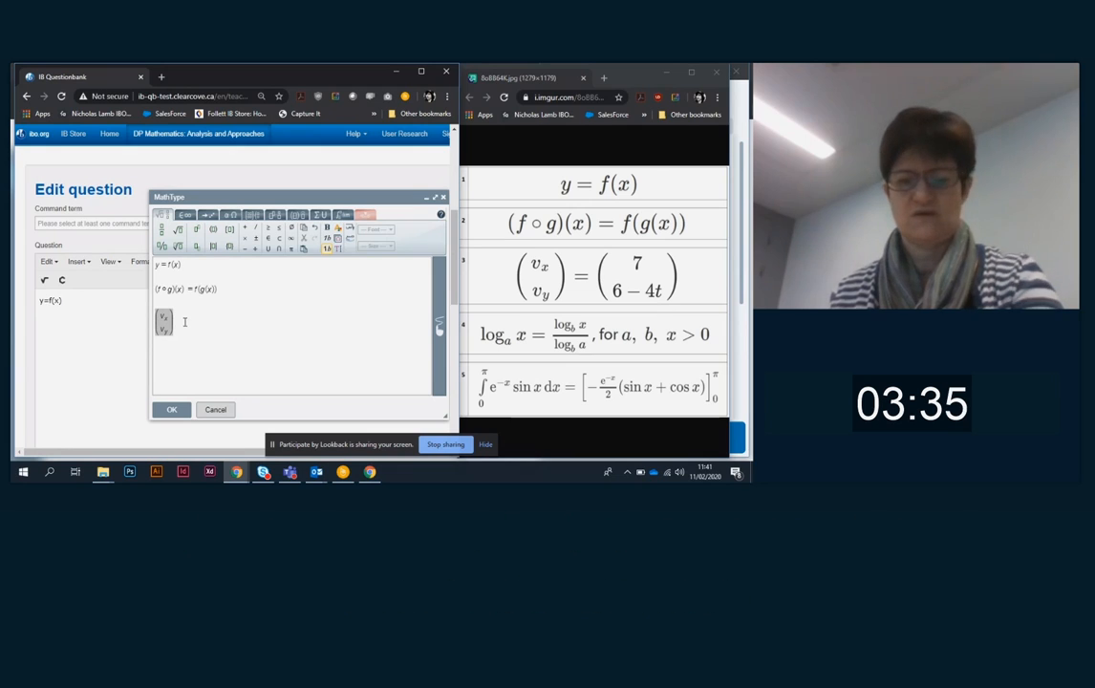
type("=")
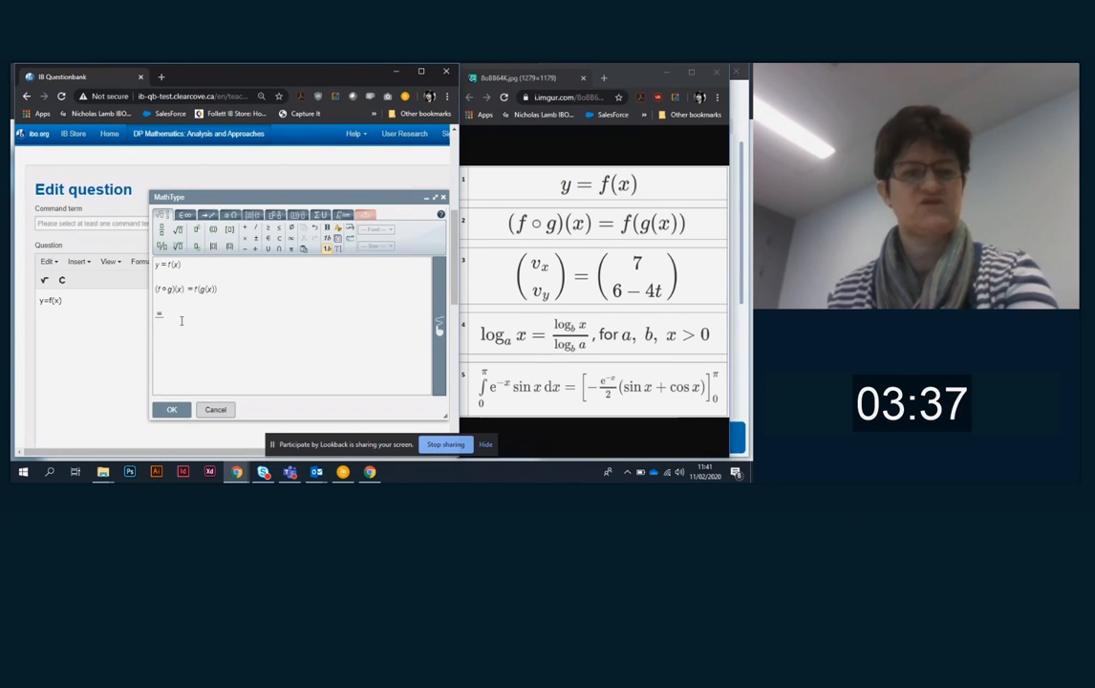
key("ctrl+z")
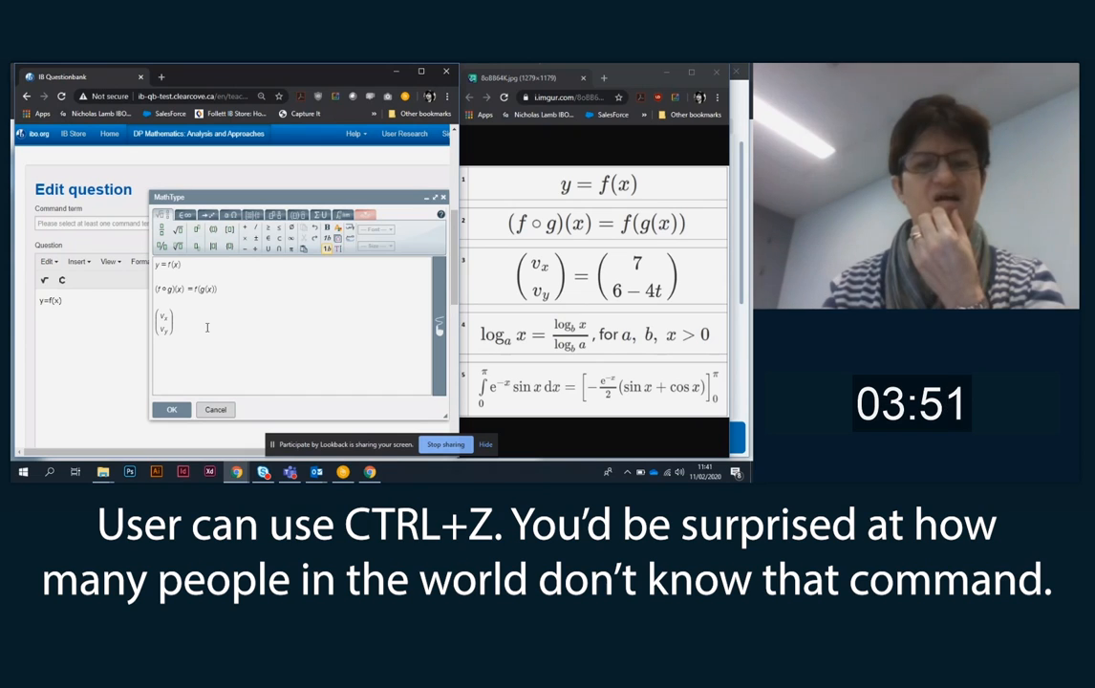
Try equals signs on both sides of the column vector and delete them again.
key("Left")
key("Left")
key("Left")
key("Up")
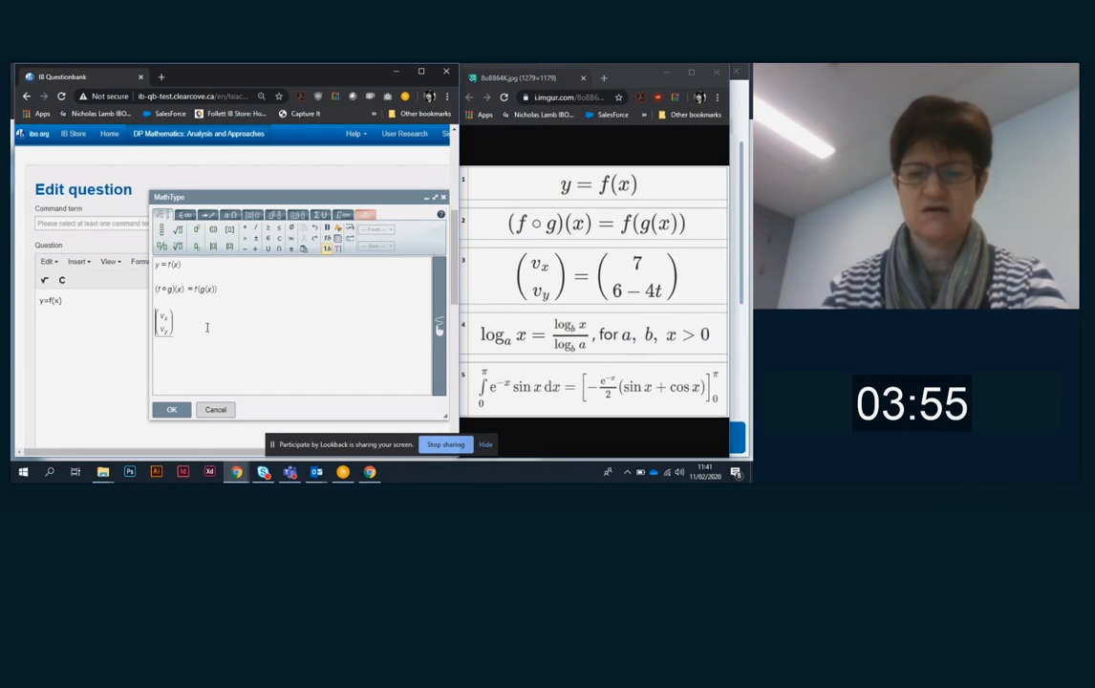
type("=")
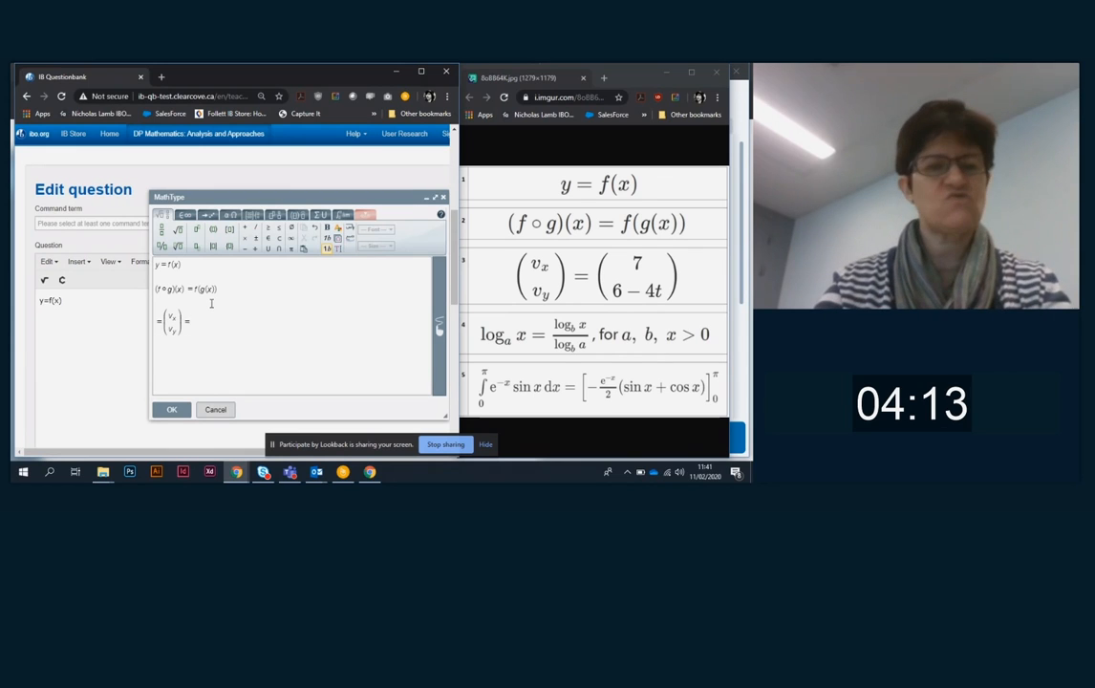
key("BackSpace")
key("BackSpace")
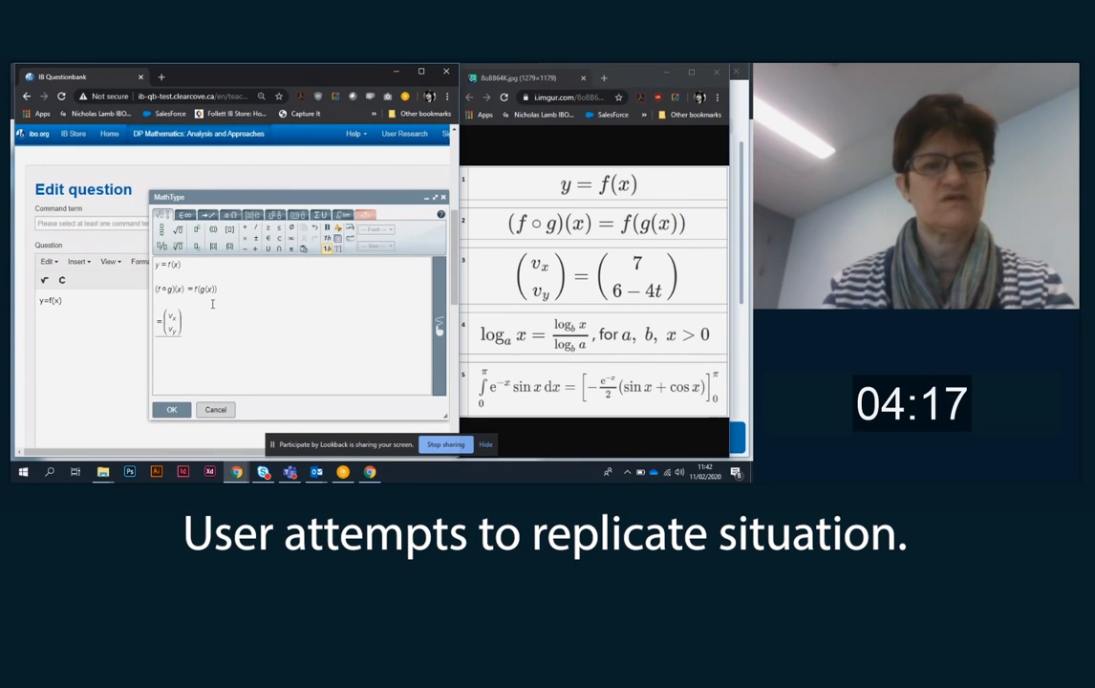
key("Delete")
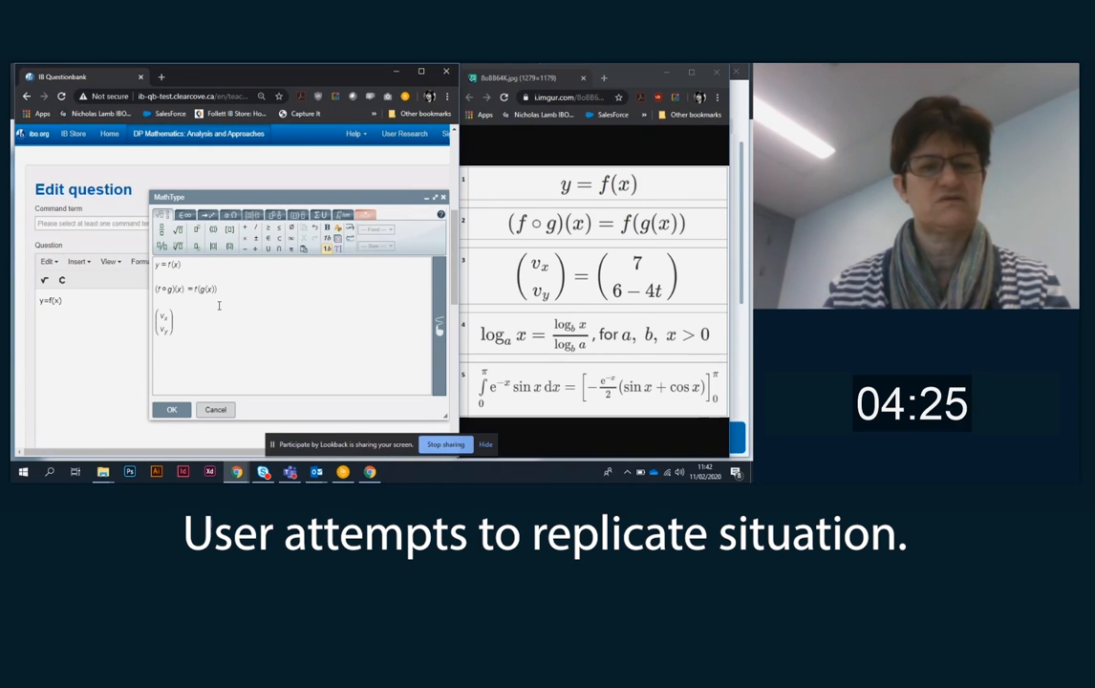
Add an equals sign after the column vector and insert an empty two-row, one-column vector in parentheses behind it.
type("=")
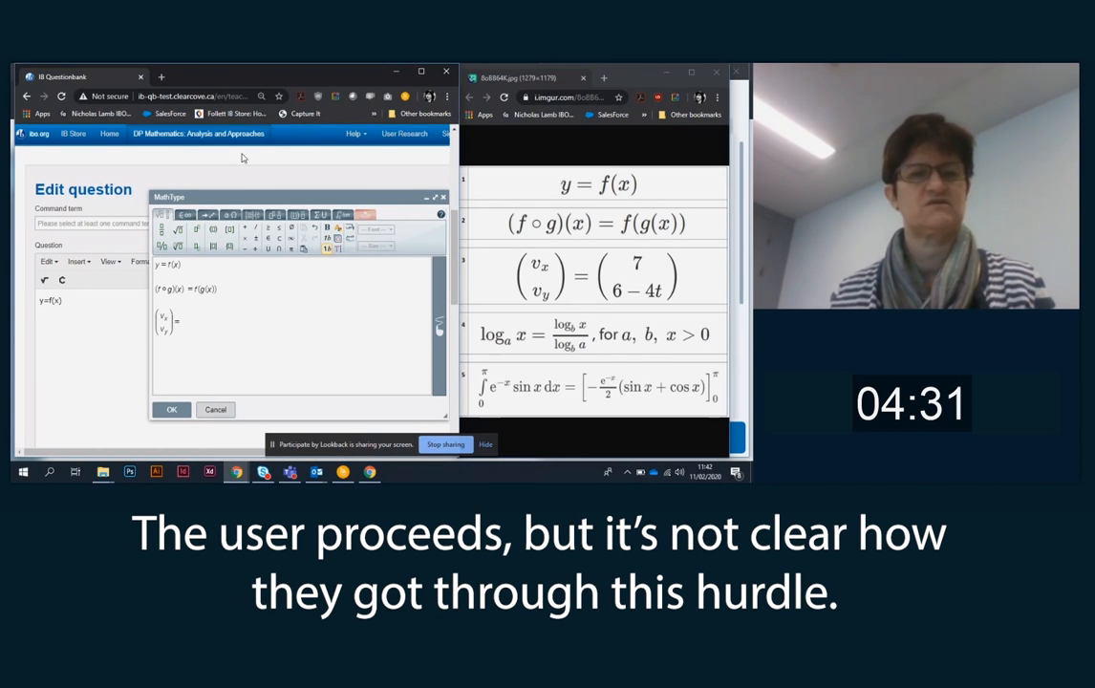
left_click(252, 216)
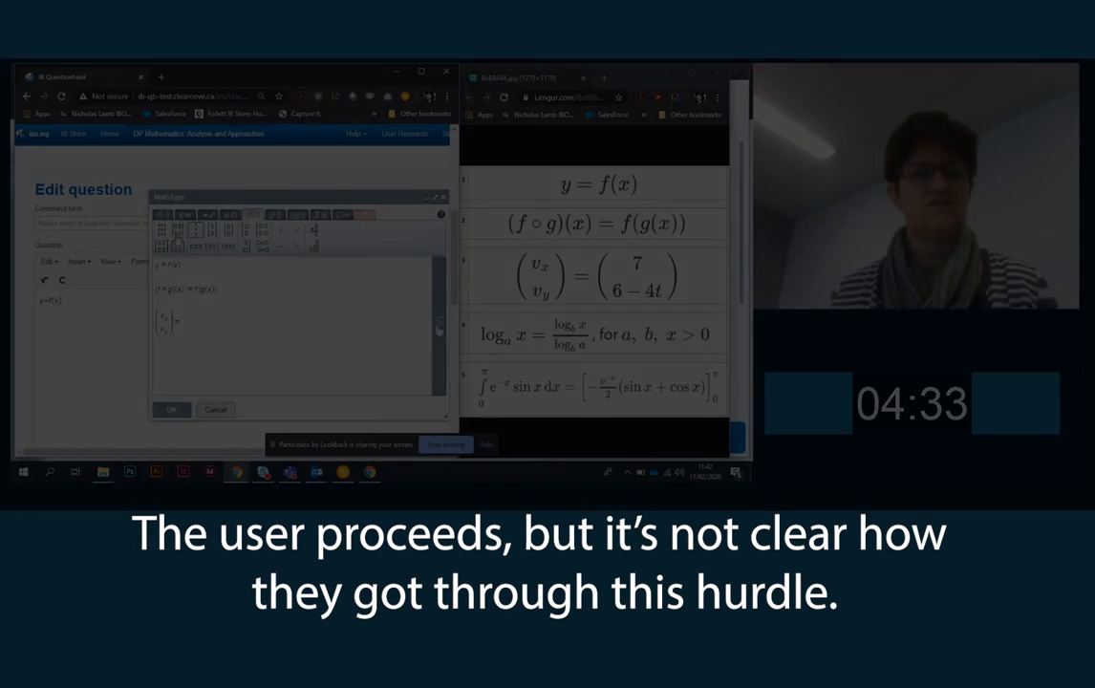
left_click(161, 230)
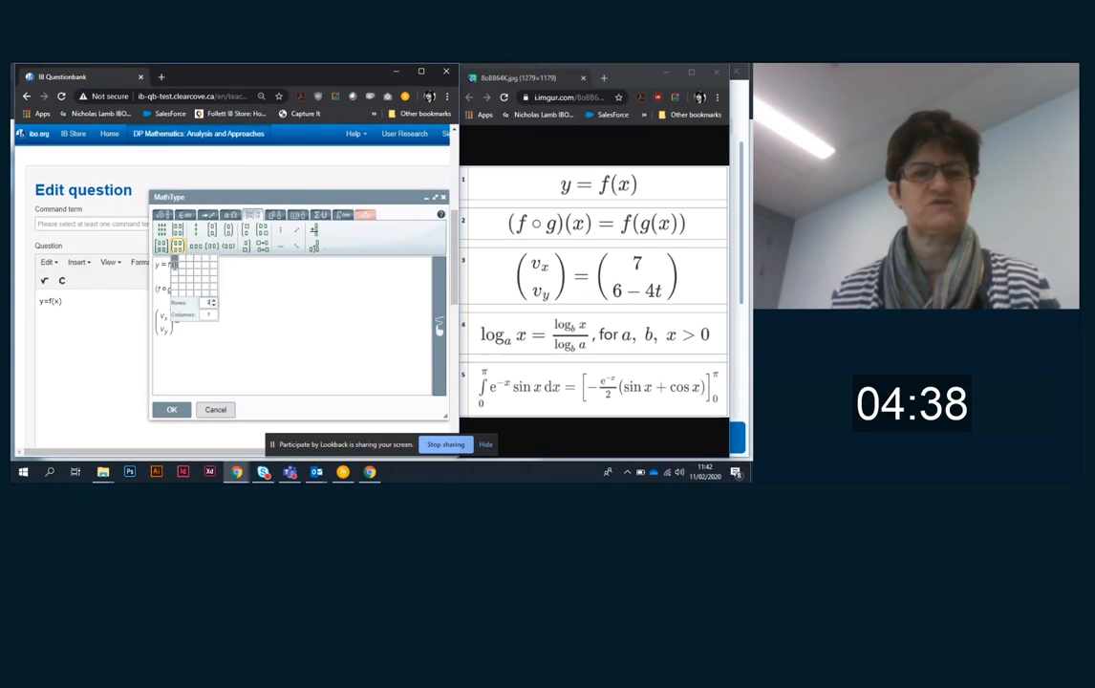
left_click(157, 241)
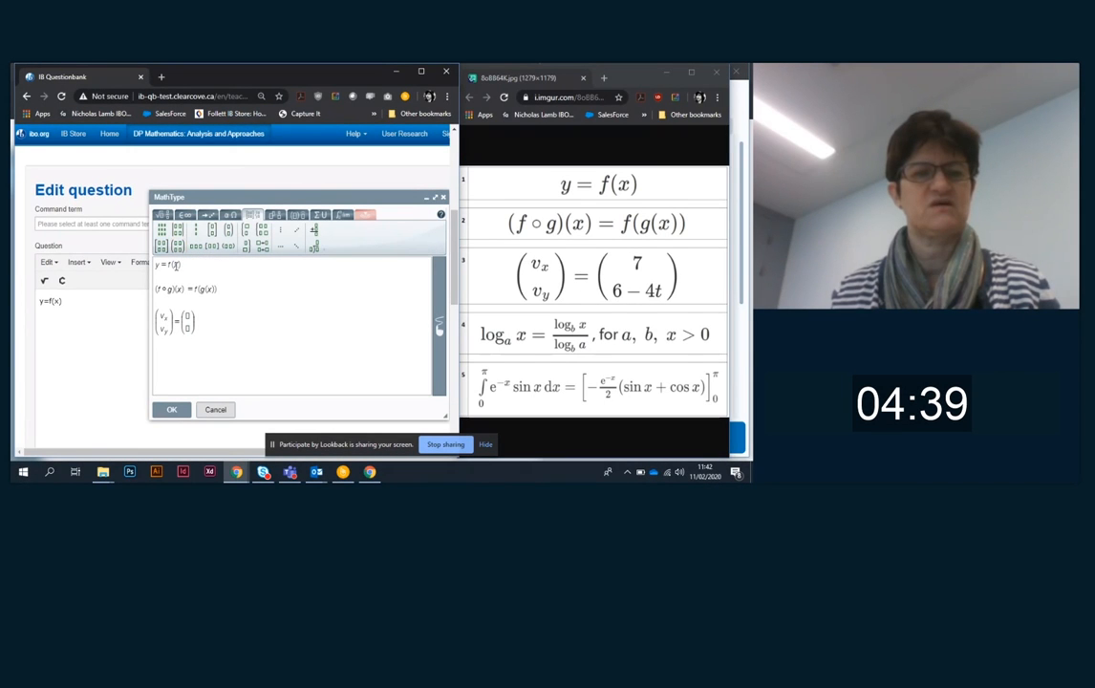
Try out nesting additional parenthesised matrices in the first row of the new column vector.
left_click(177, 246)
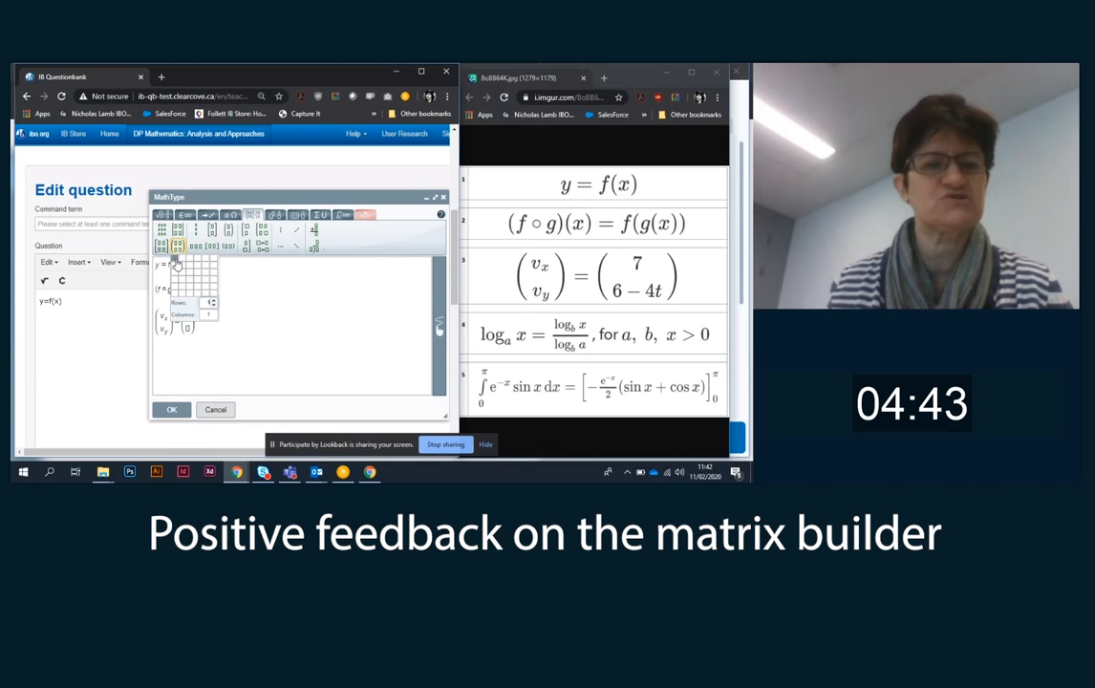
left_click(177, 258)
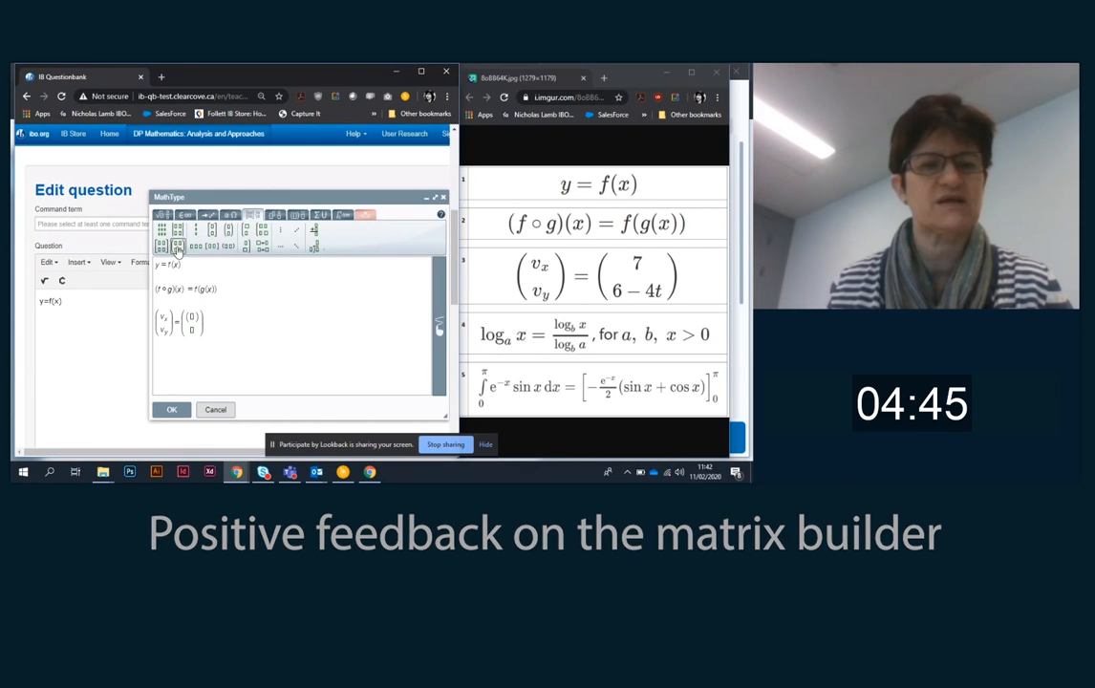
left_click(176, 250)
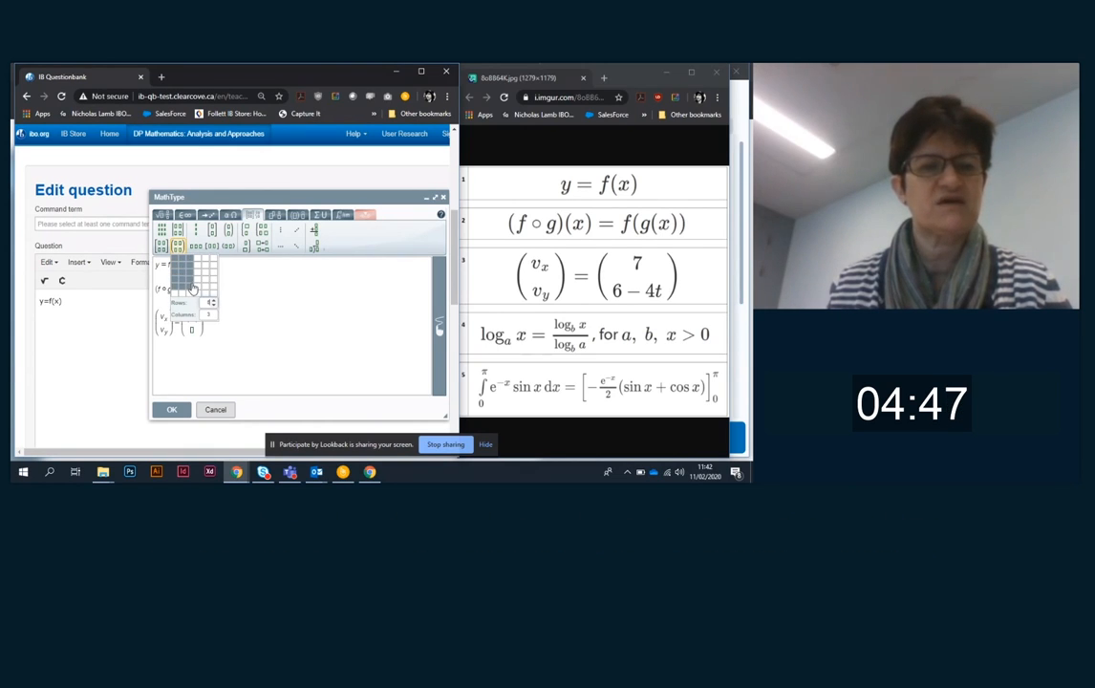
left_click(191, 289)
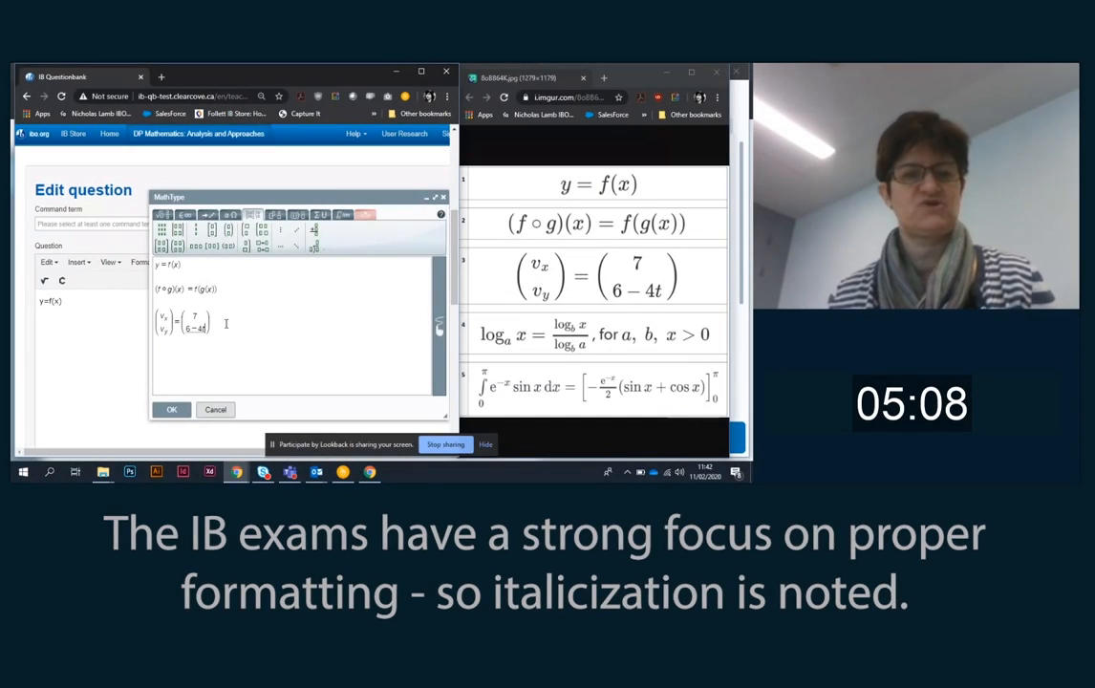
Start a new line below the vector formula and write log with subscript a, followed by x and an equals sign.
left_click(227, 323)
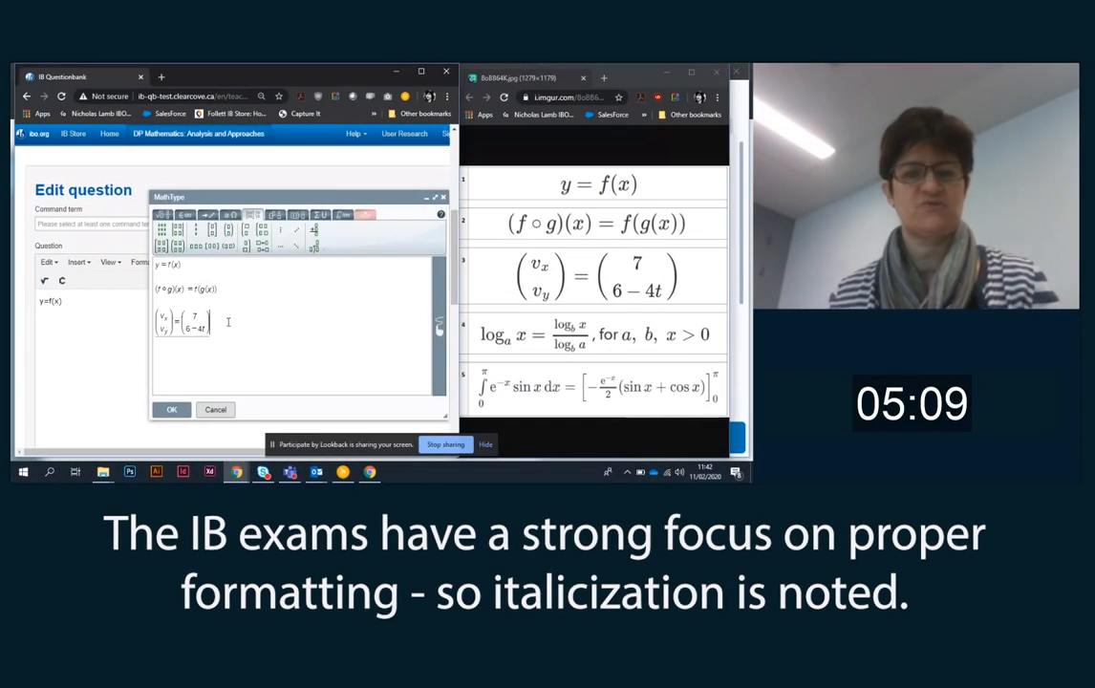
key("Return")
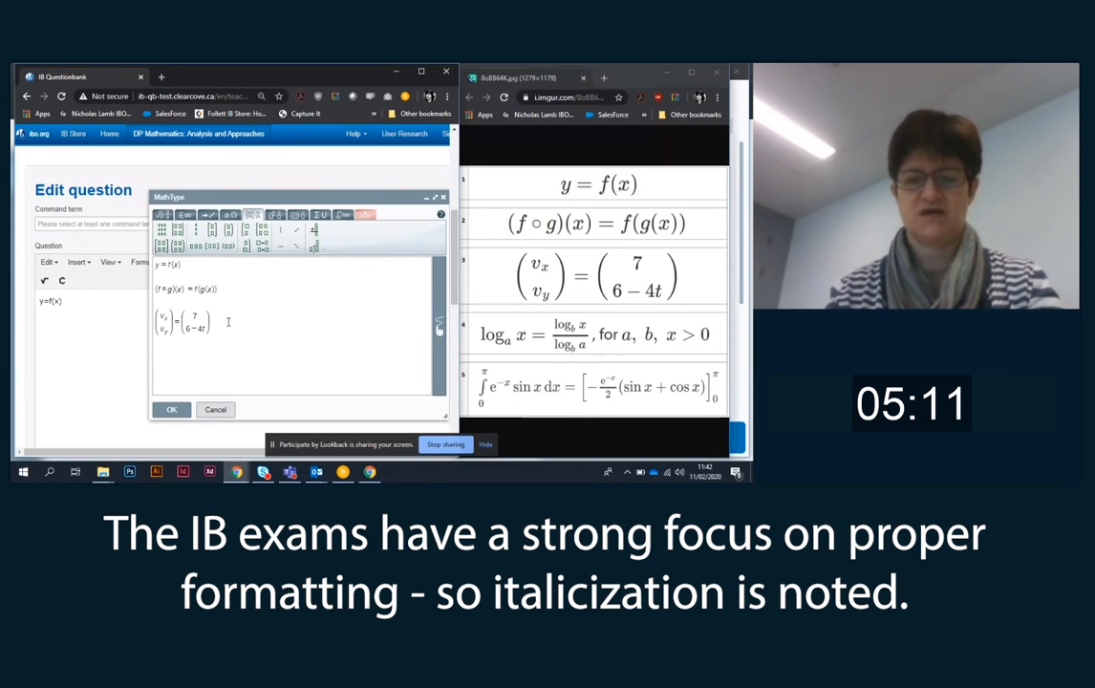
left_click(164, 216)
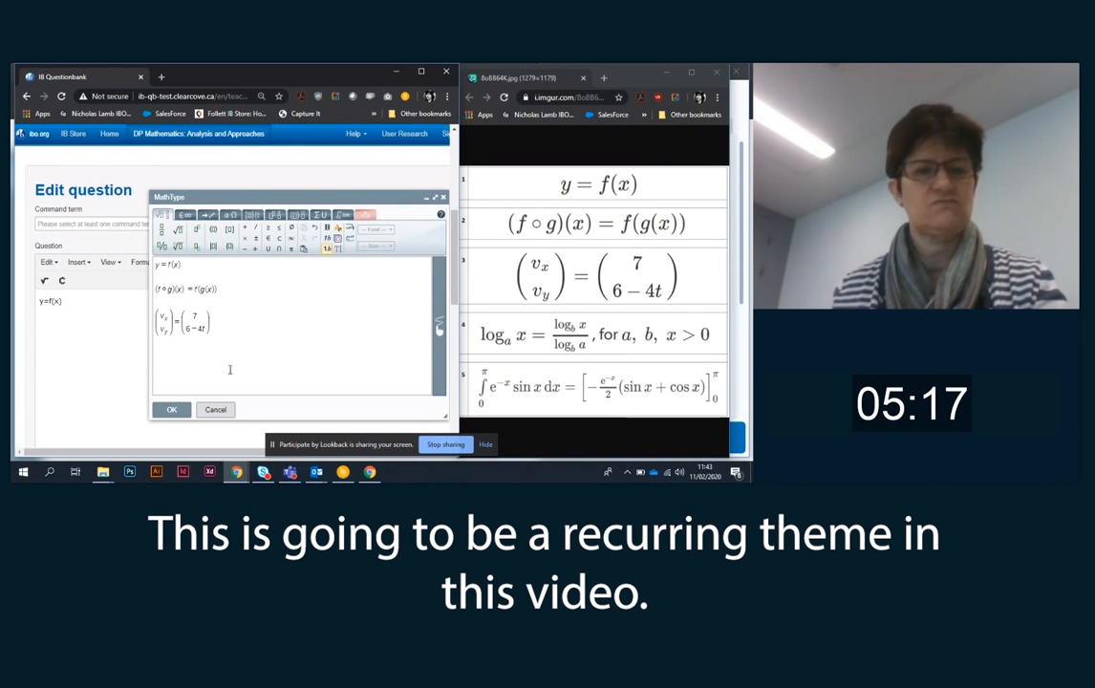
left_click(170, 359)
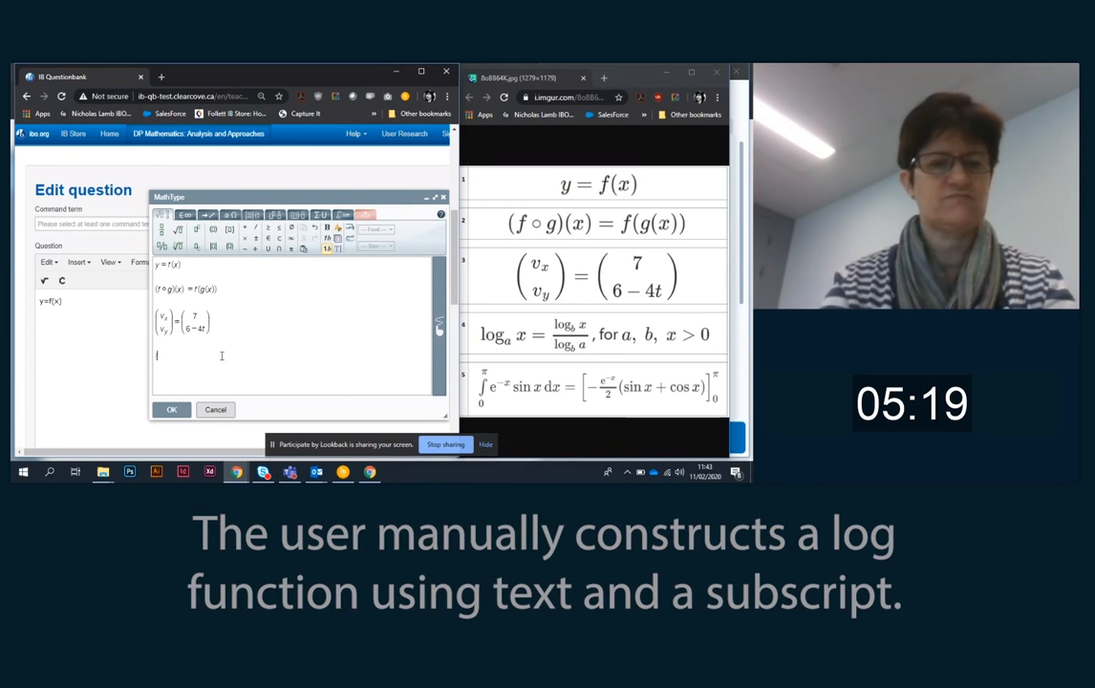
type("log")
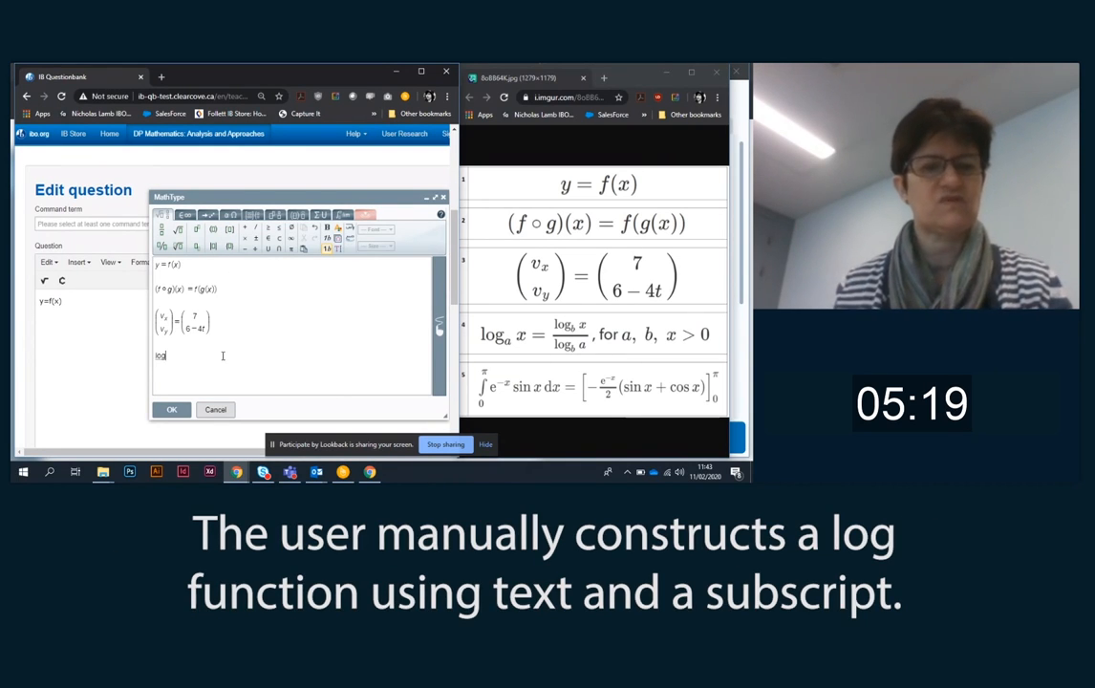
left_click(197, 248)
type("a")
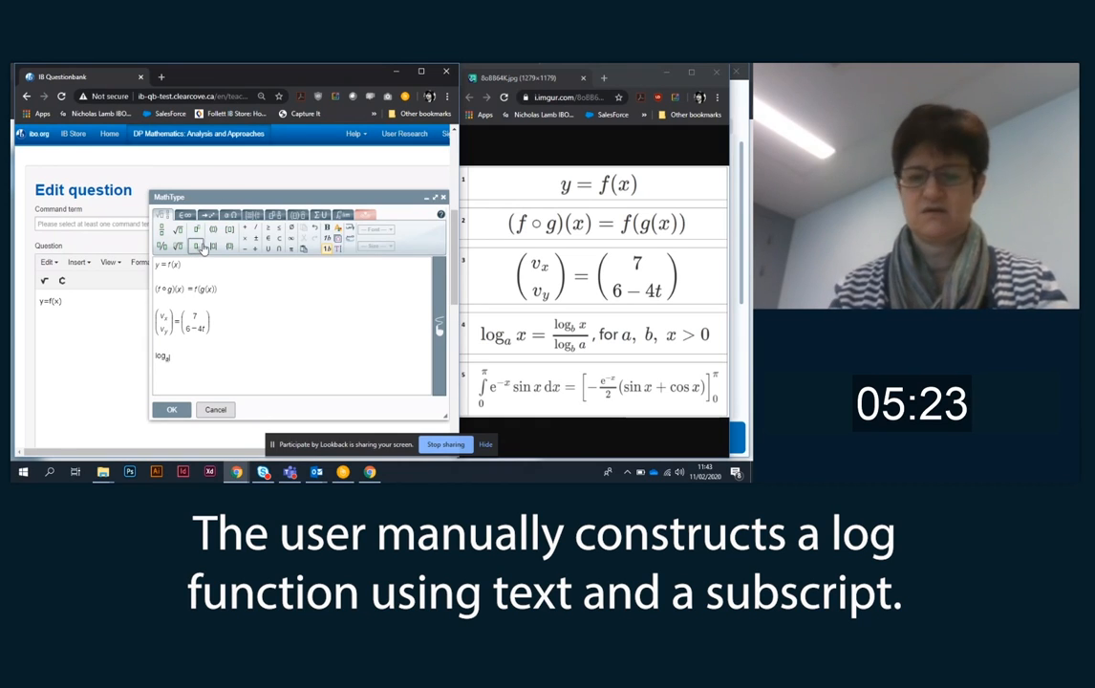
key("Right")
type("x ")
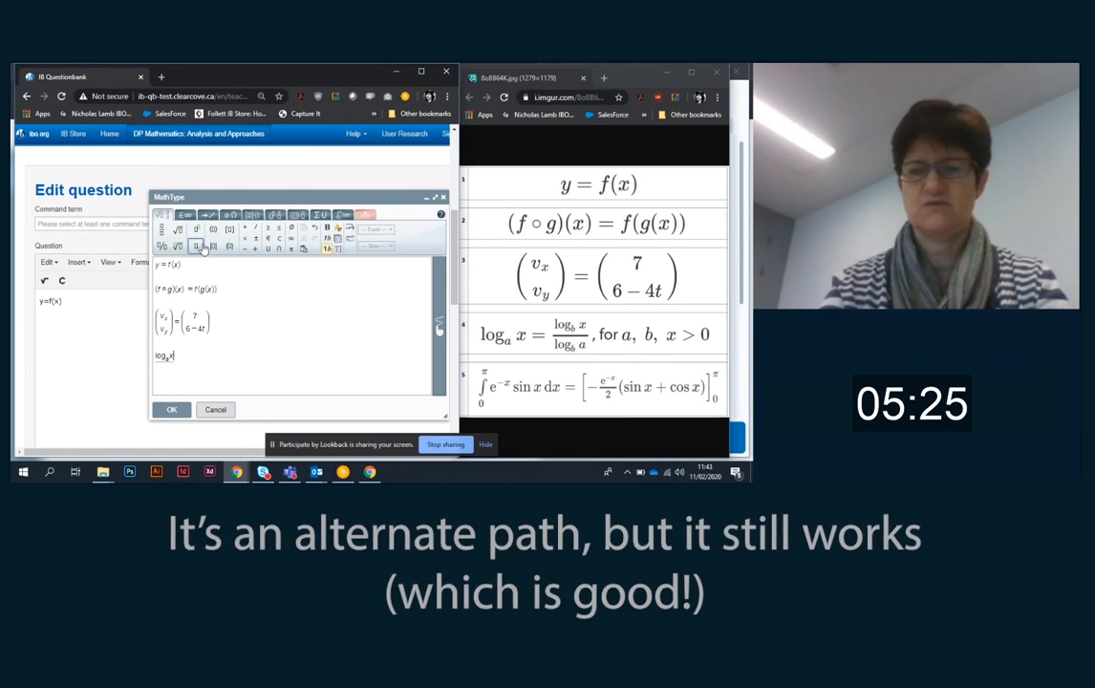
type("=")
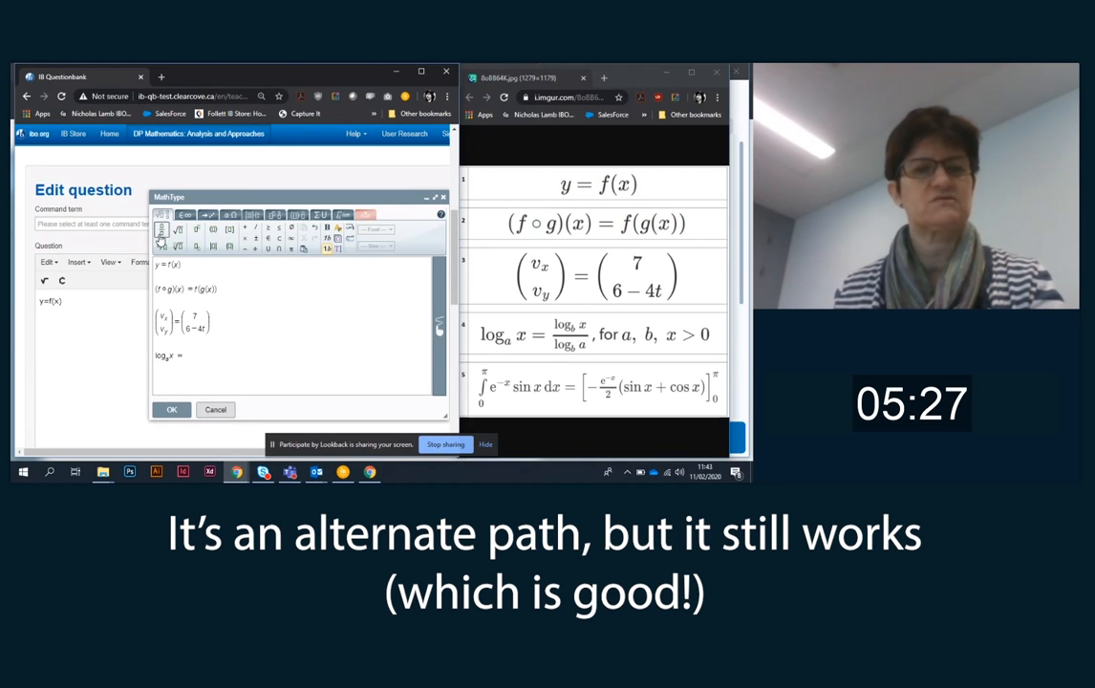
Insert a fraction after the equals sign and enter log with subscript b, followed by x, as its numerator.
left_click(161, 231)
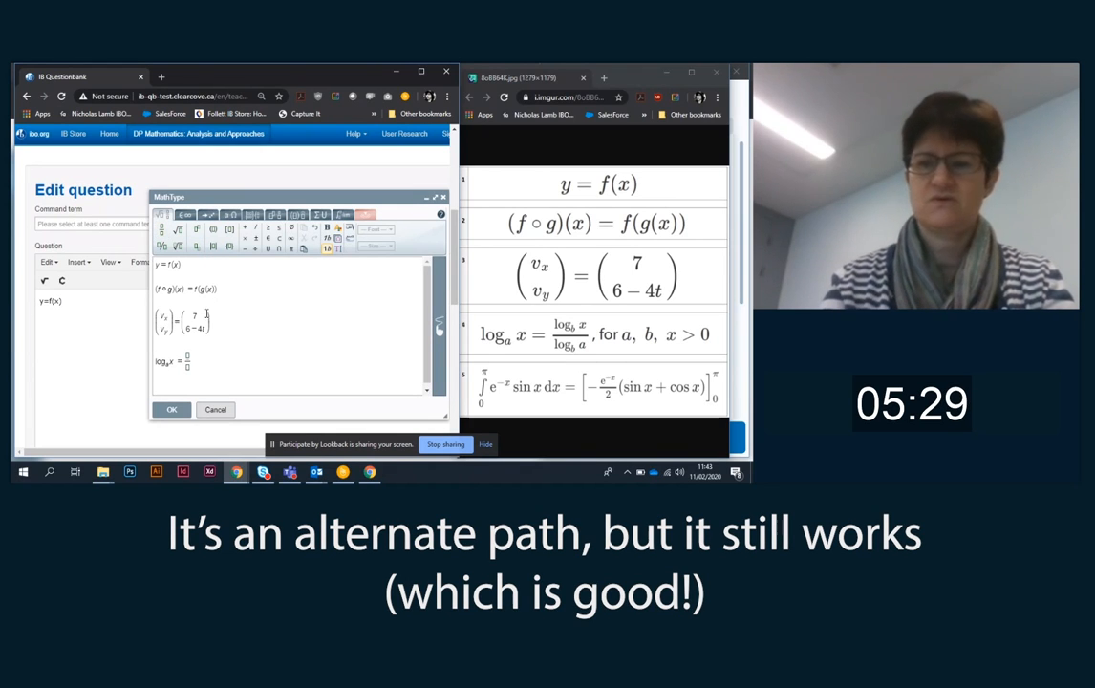
type("log")
left_click(195, 247)
type("b")
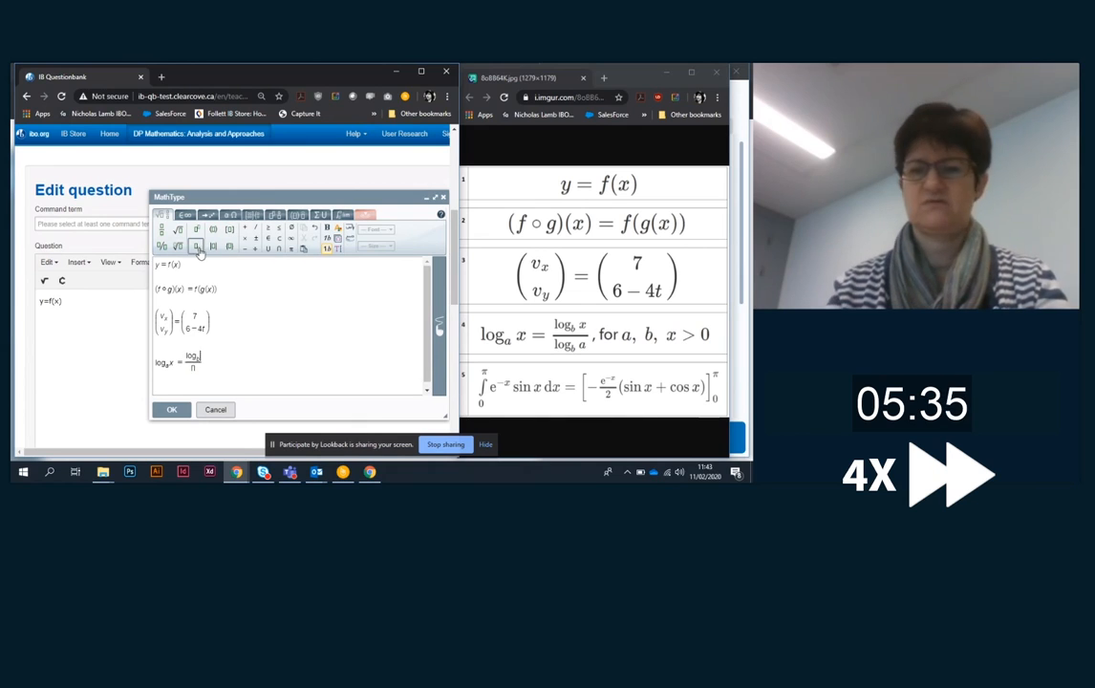
key("Tab")
type("x")
Enter log with subscript b, followed by a, as the fraction's denominator.
key("Tab")
type("log")
left_click(195, 246)
type("b")
key("Tab")
type("a")
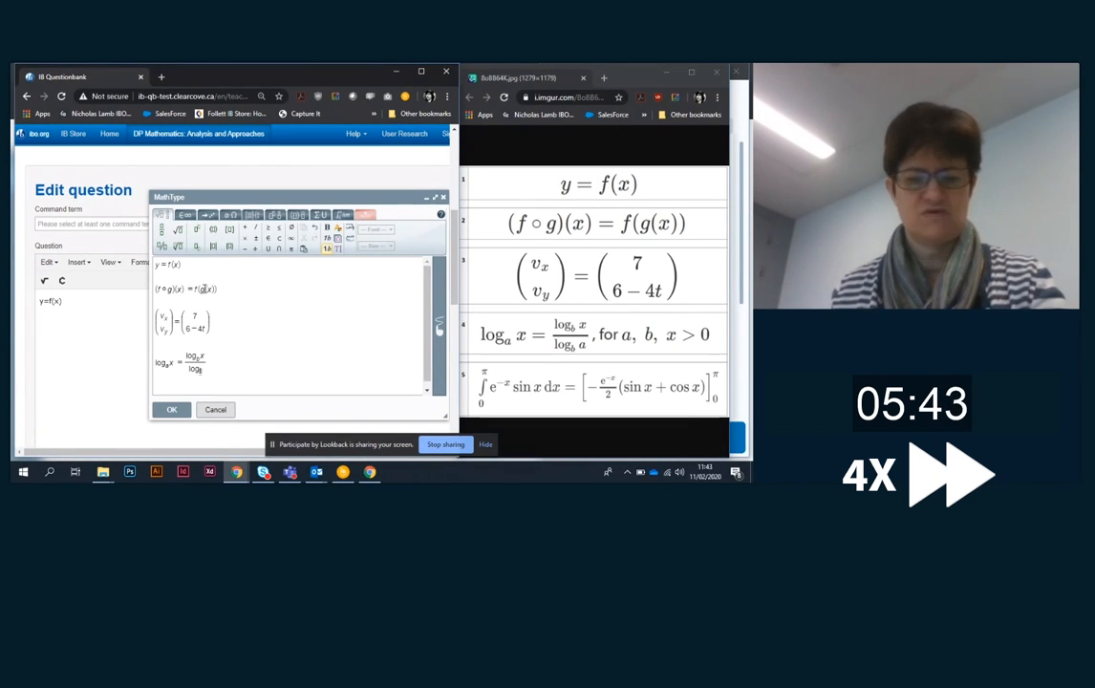
Append the condition ", for a, b, x > 0" after the fraction in the logarithm formula.
key("Tab")
type(", for a, b, x ")
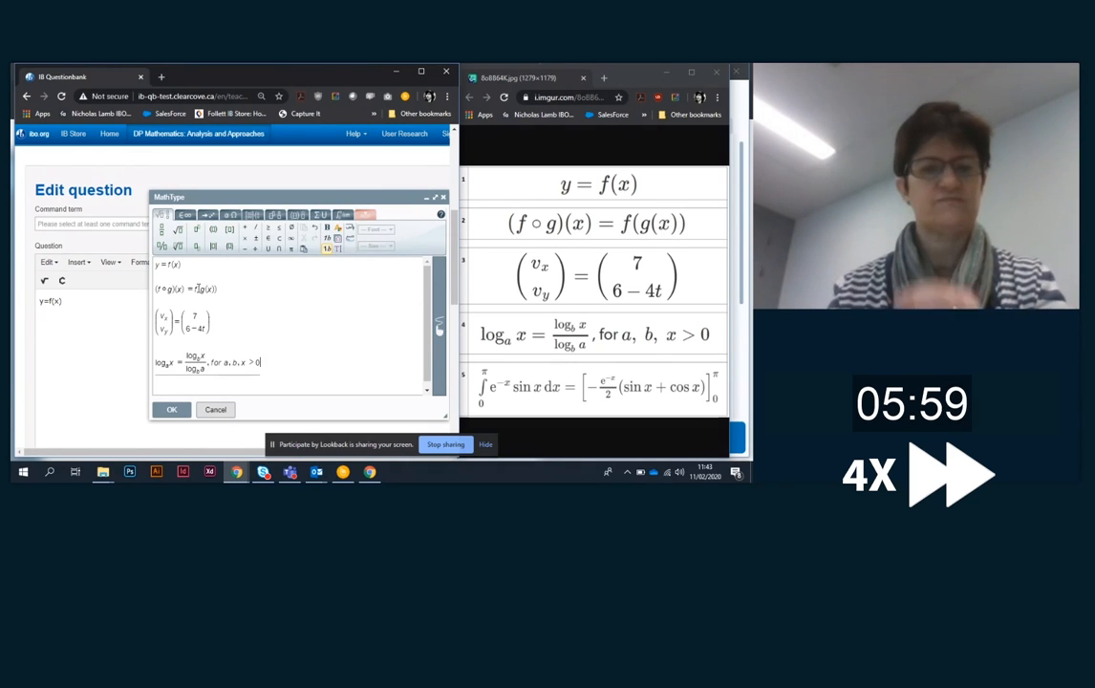
type("> 0")
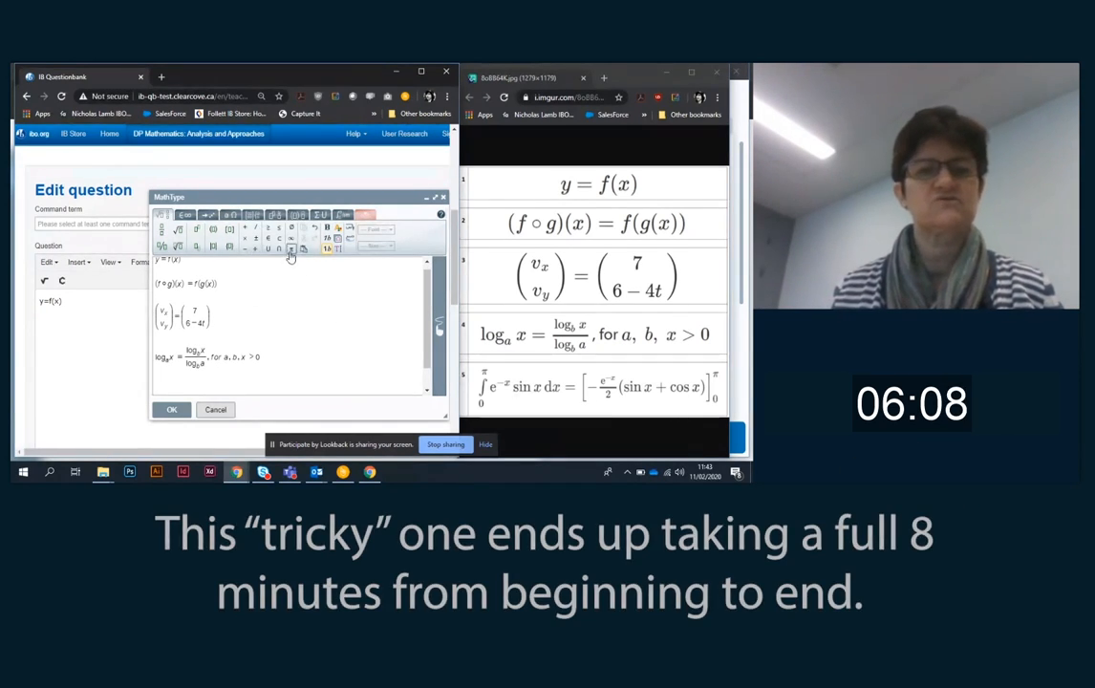
left_click(342, 214)
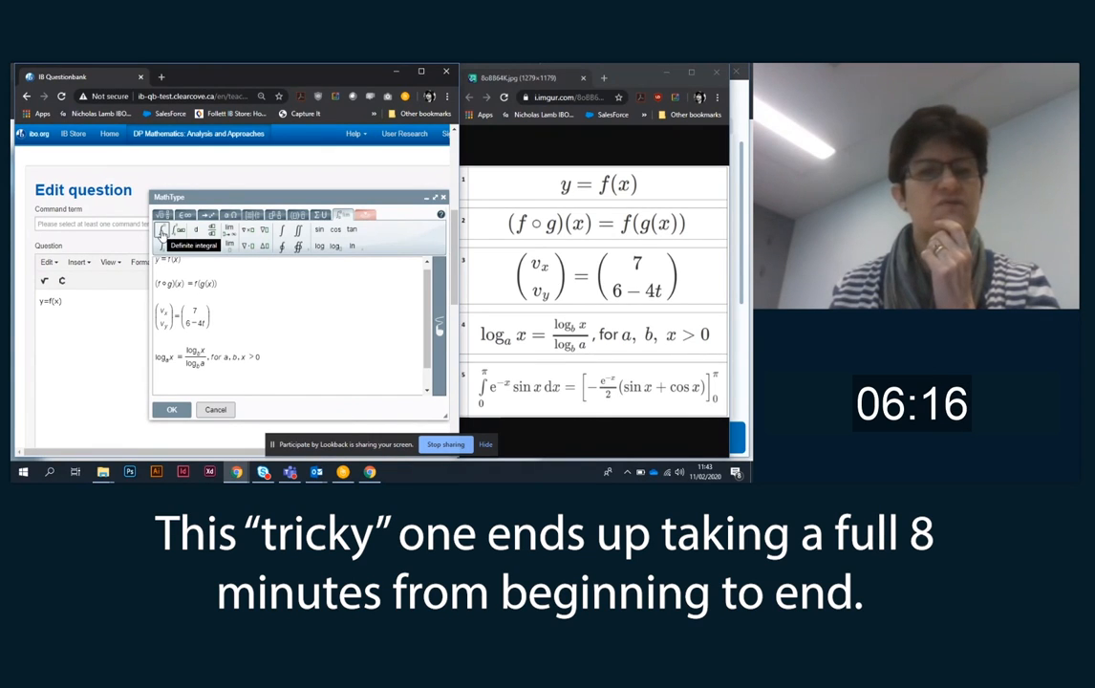
left_click(161, 232)
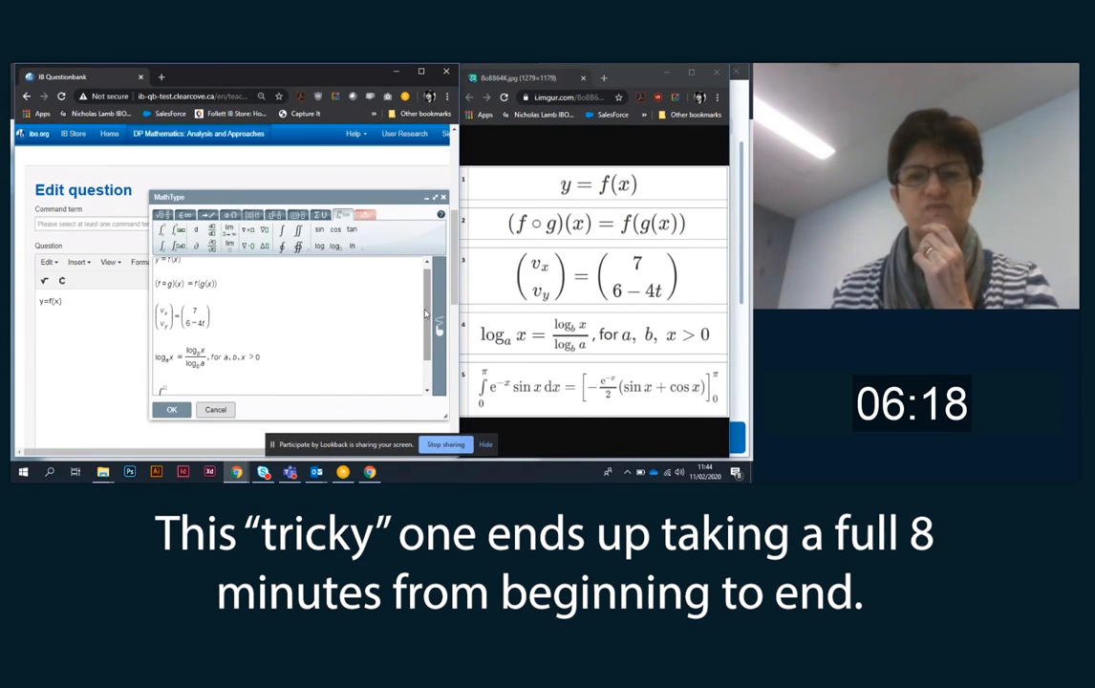
scroll(426, 314, "down", 3)
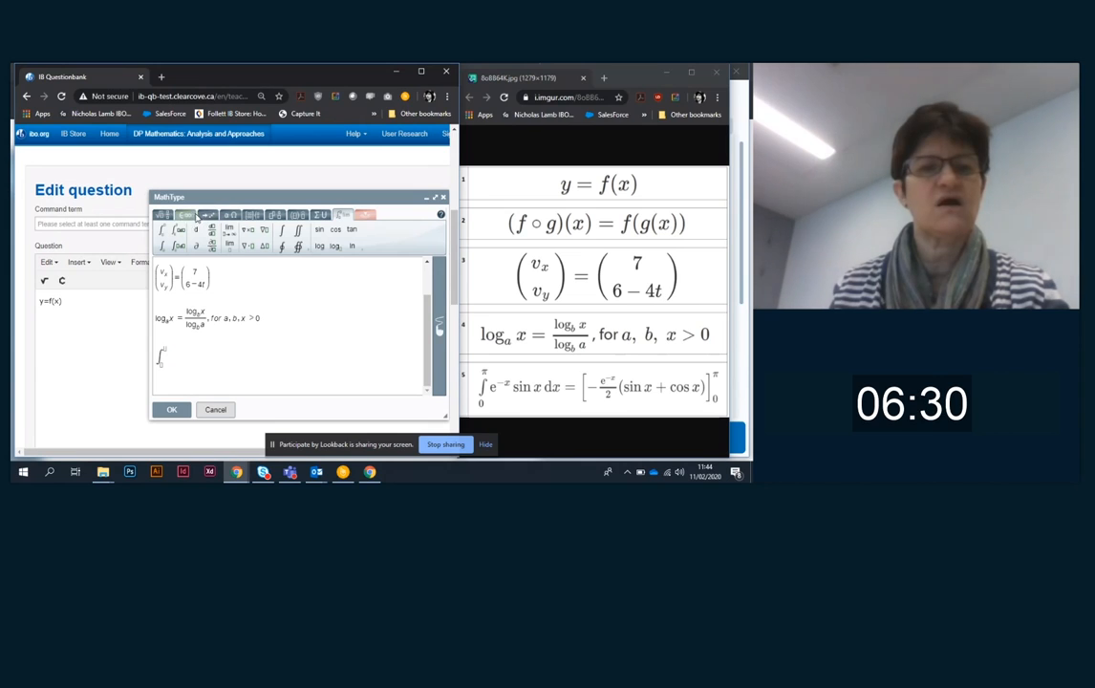
left_click(186, 216)
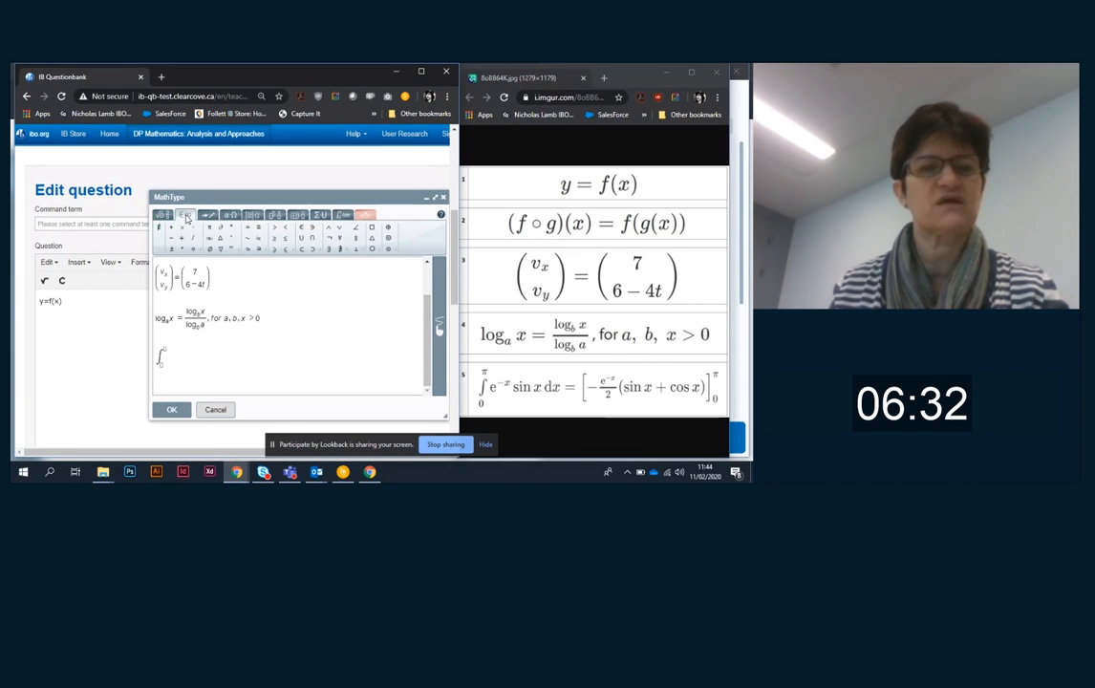
left_click(160, 363)
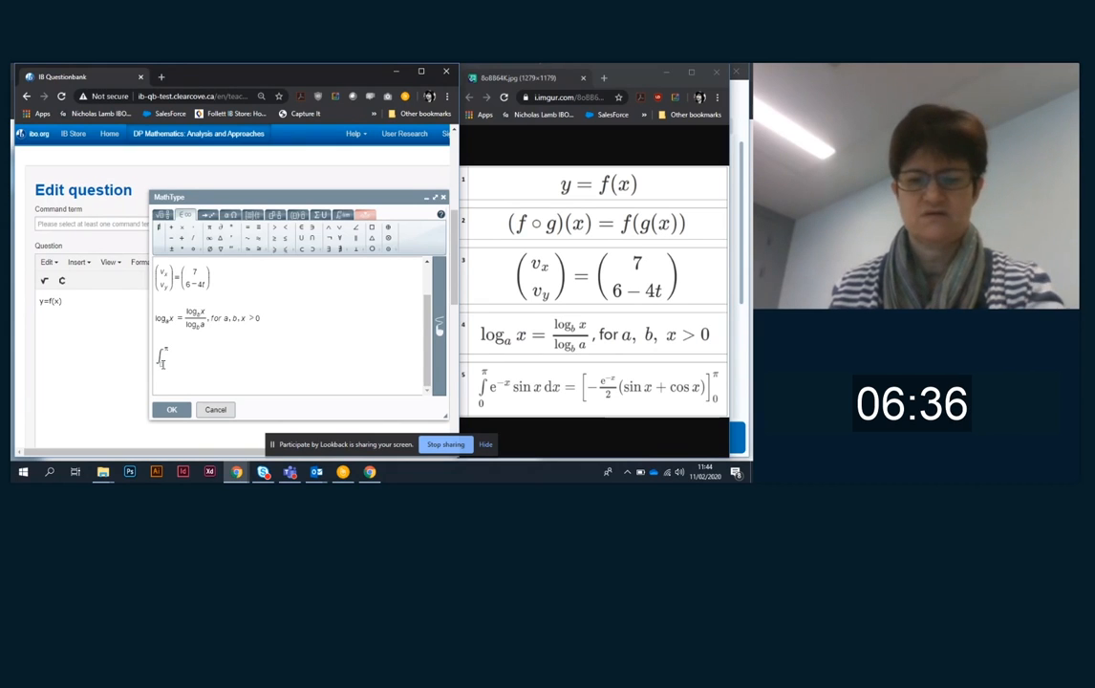
type("0")
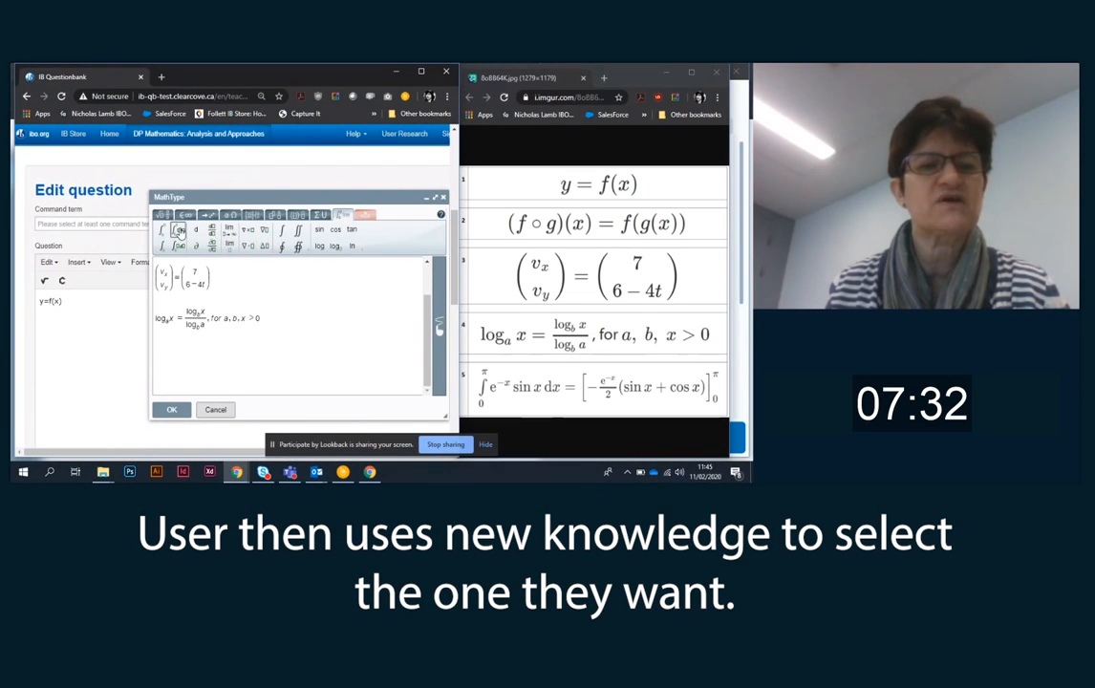
Insert a definite integral with differential below the logarithm formula, with upper limit π and lower limit 0.
left_click(179, 232)
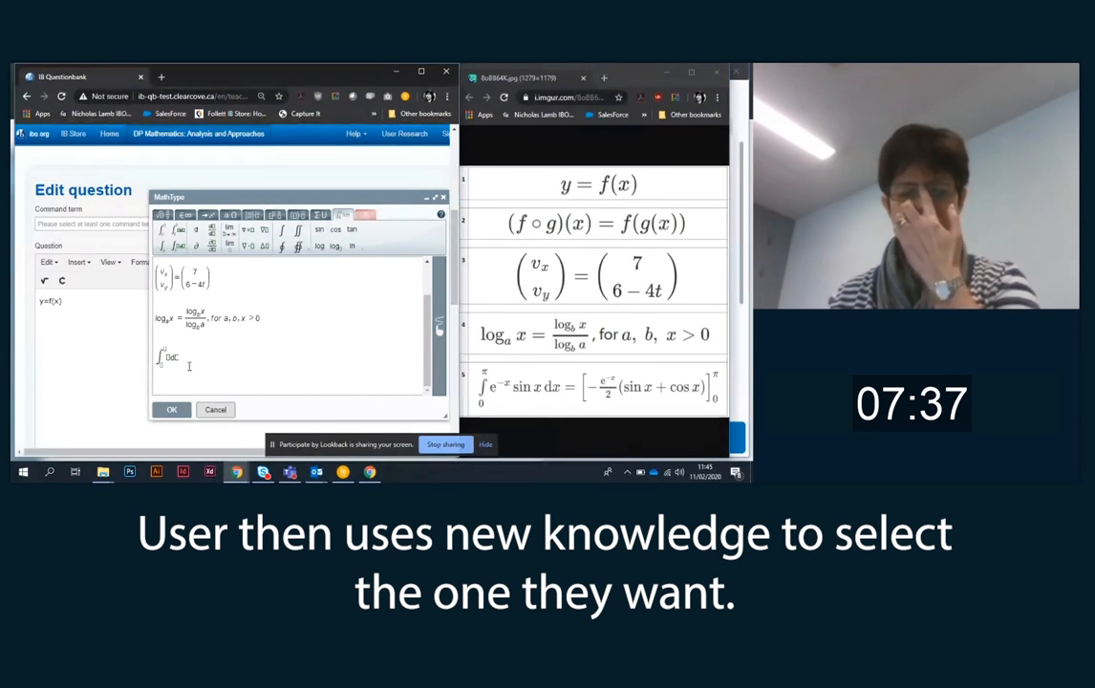
left_click(182, 217)
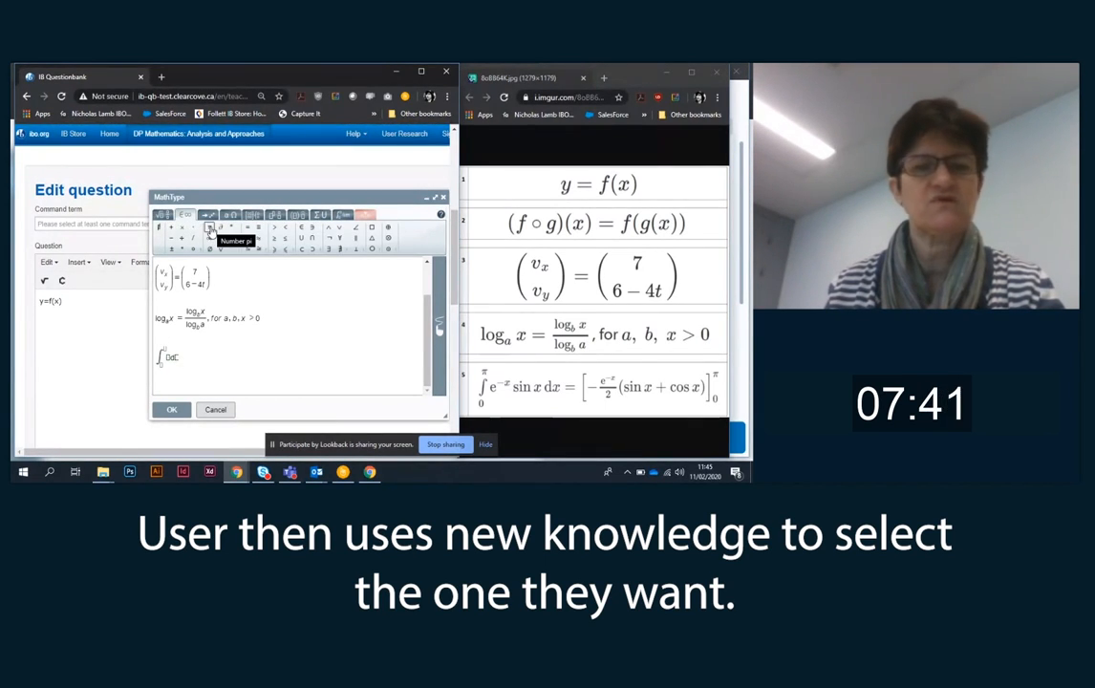
left_click(210, 228)
left_click(435, 198)
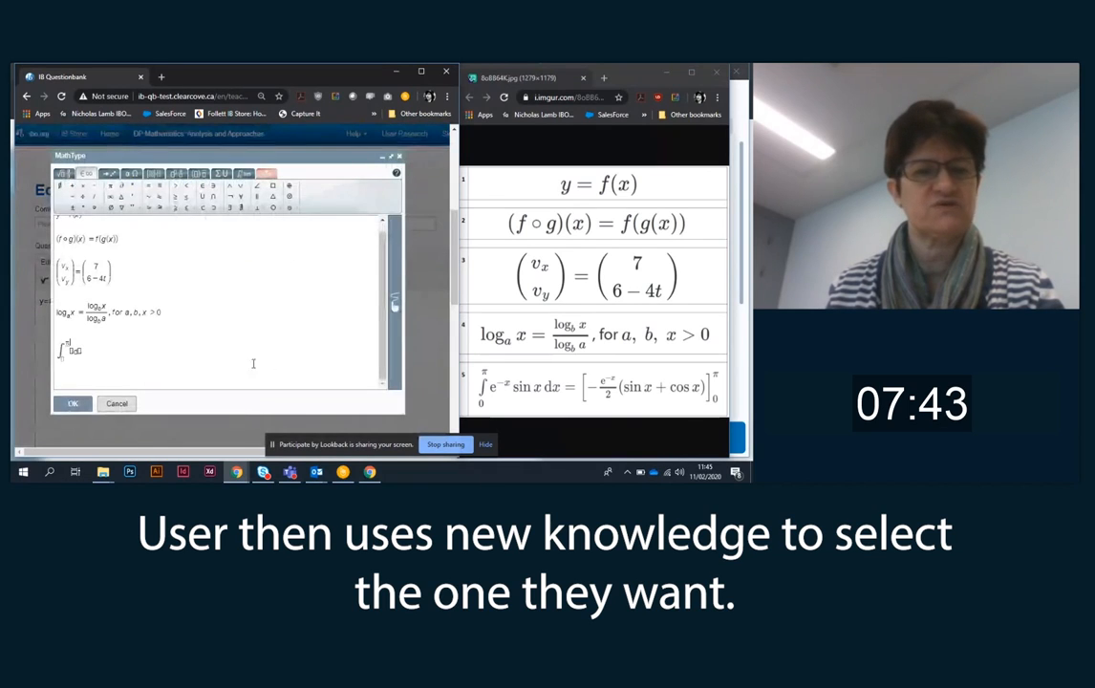
left_click(63, 358)
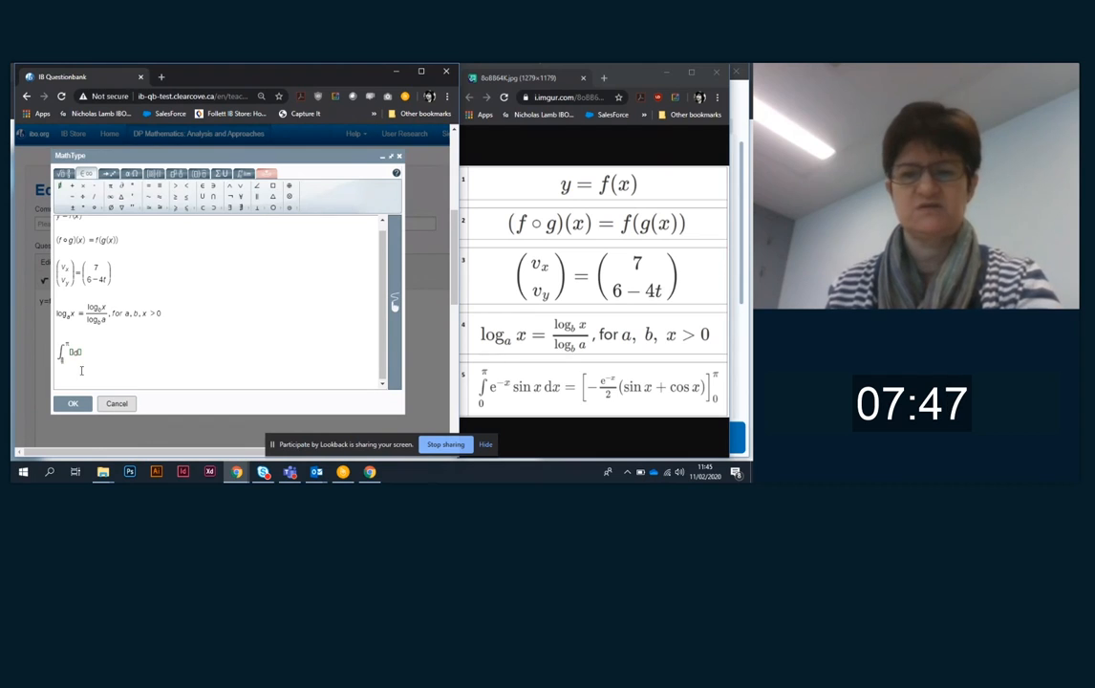
type("0")
Start the integrand with e raised to the power -x.
key("Tab")
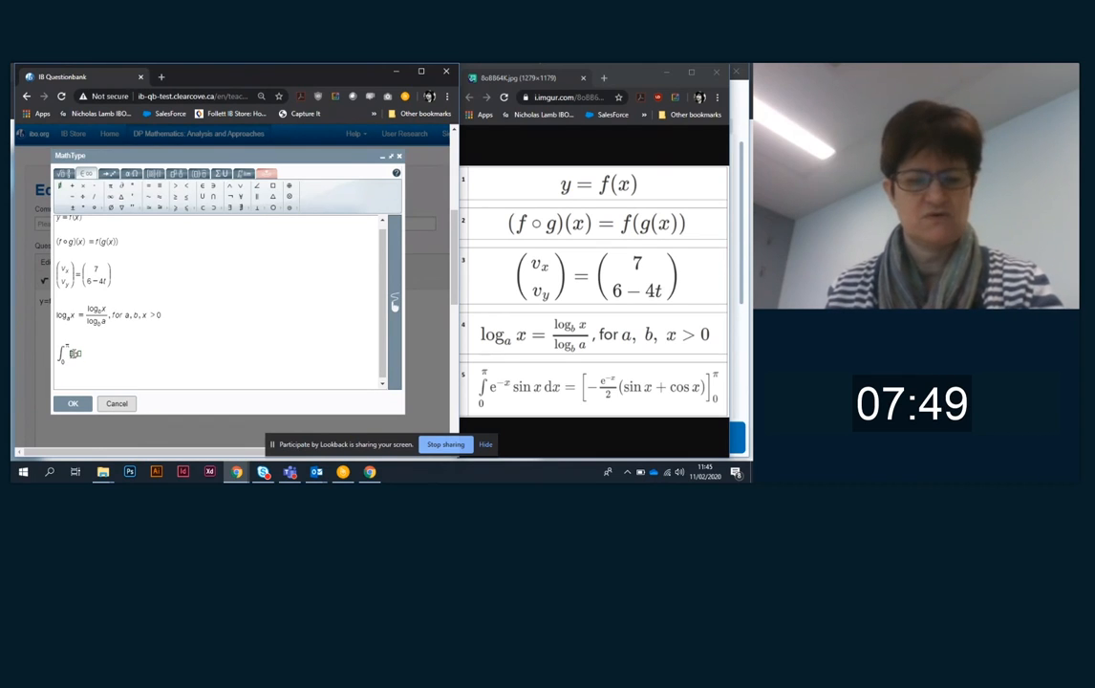
type("e")
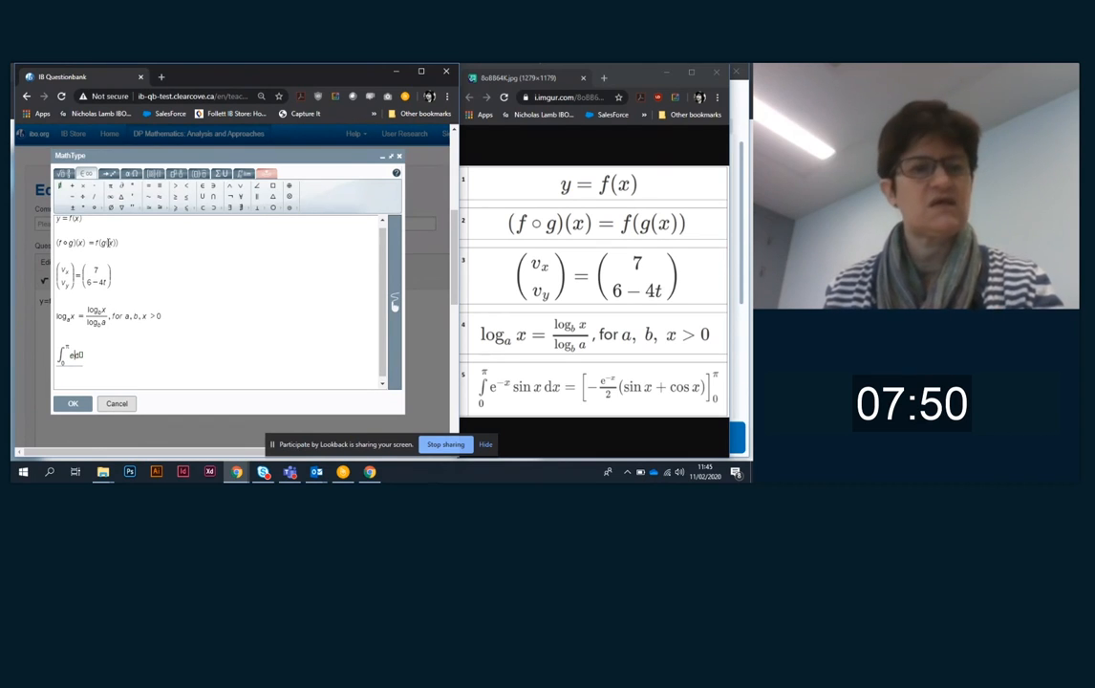
left_click(64, 174)
left_click(99, 189)
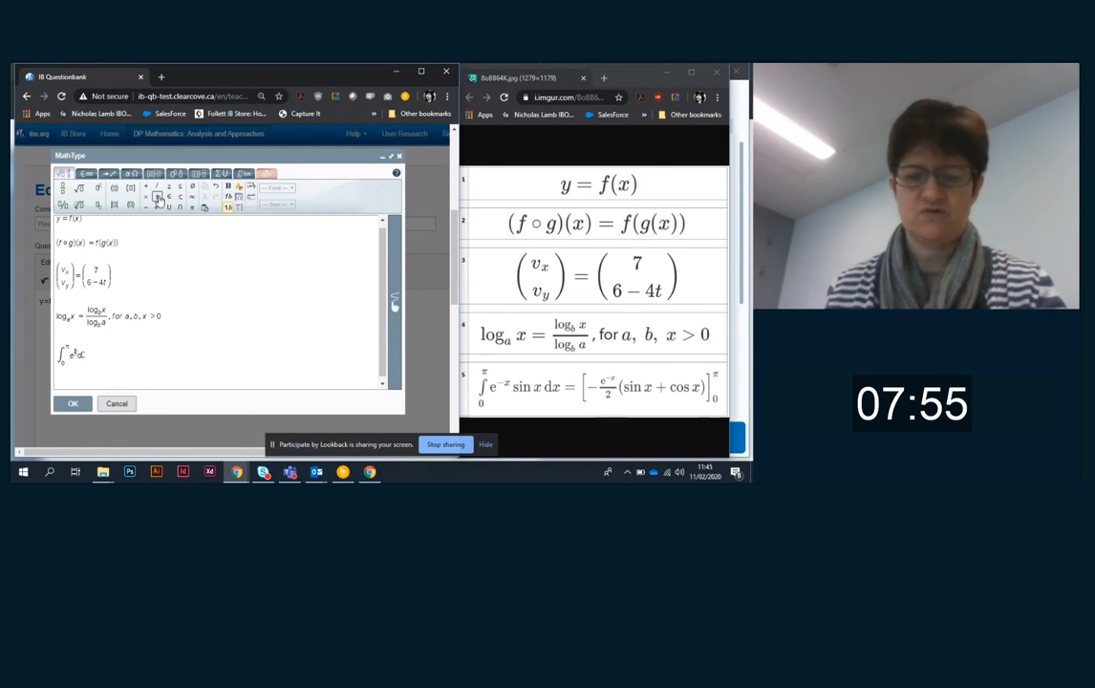
type("-x")
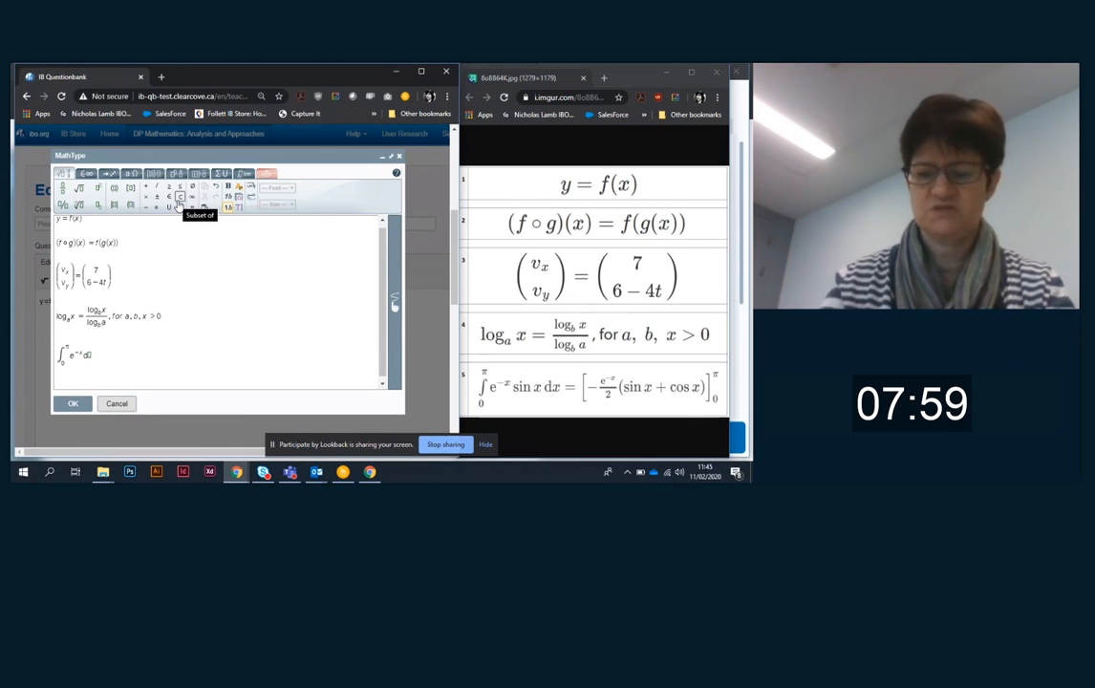
Complete the integrand with sin(x) after the exponential and set the differential to dx.
key("Left")
type("sin")
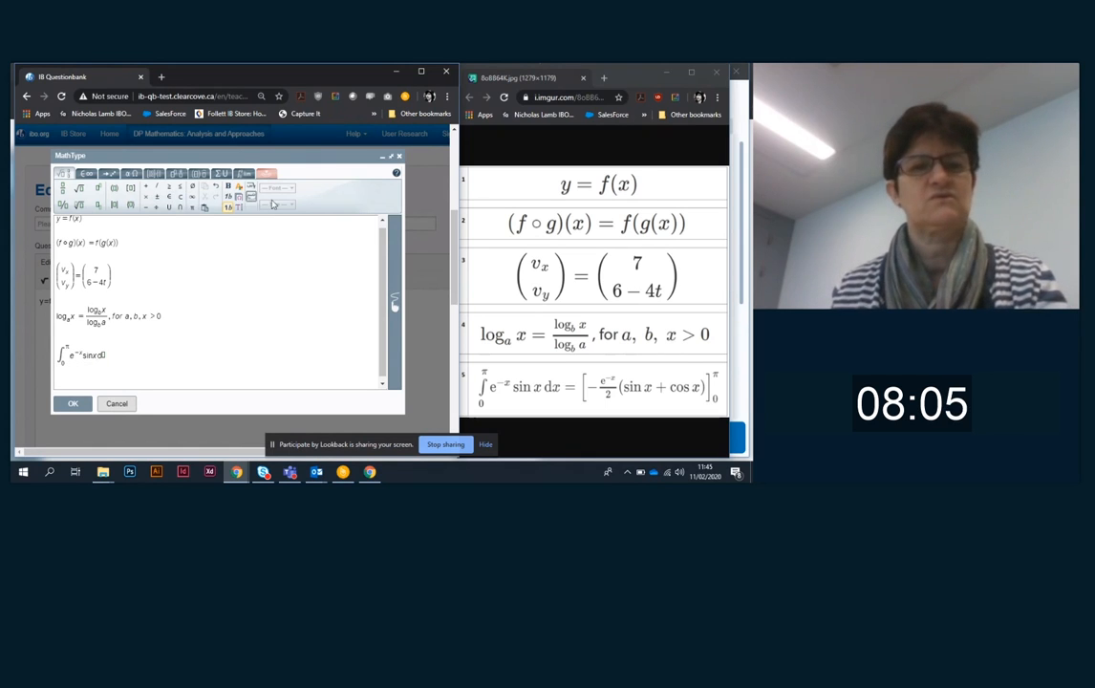
left_click(244, 175)
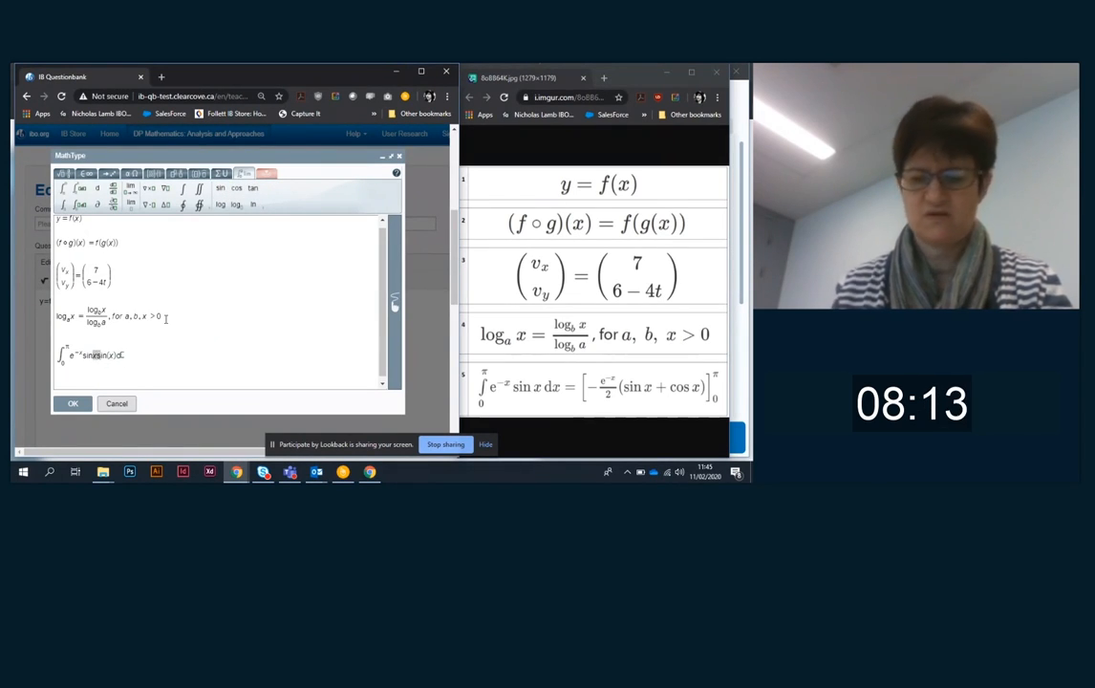
key("BackSpace")
key("BackSpace")
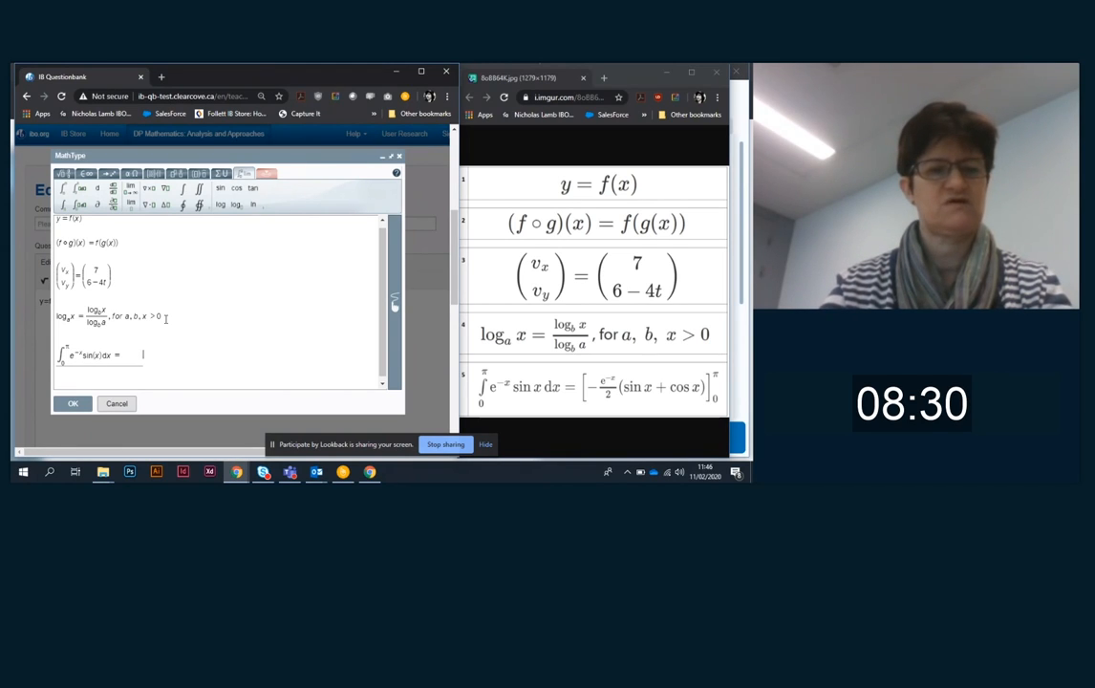
key("BackSpace")
key("BackSpace")
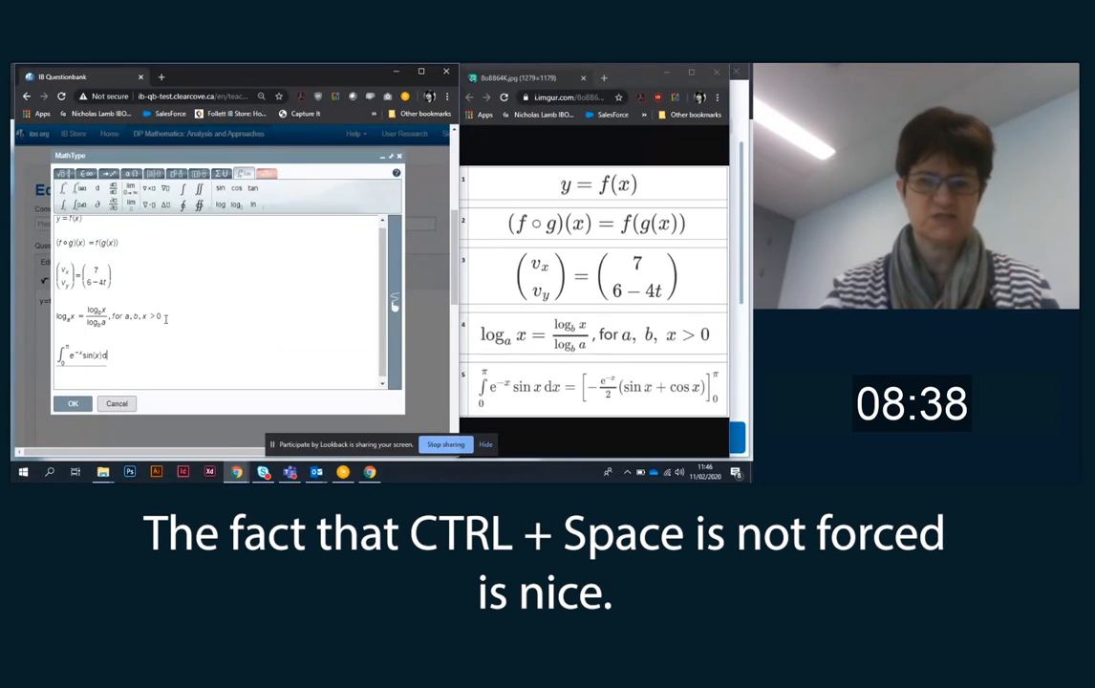
type("x")
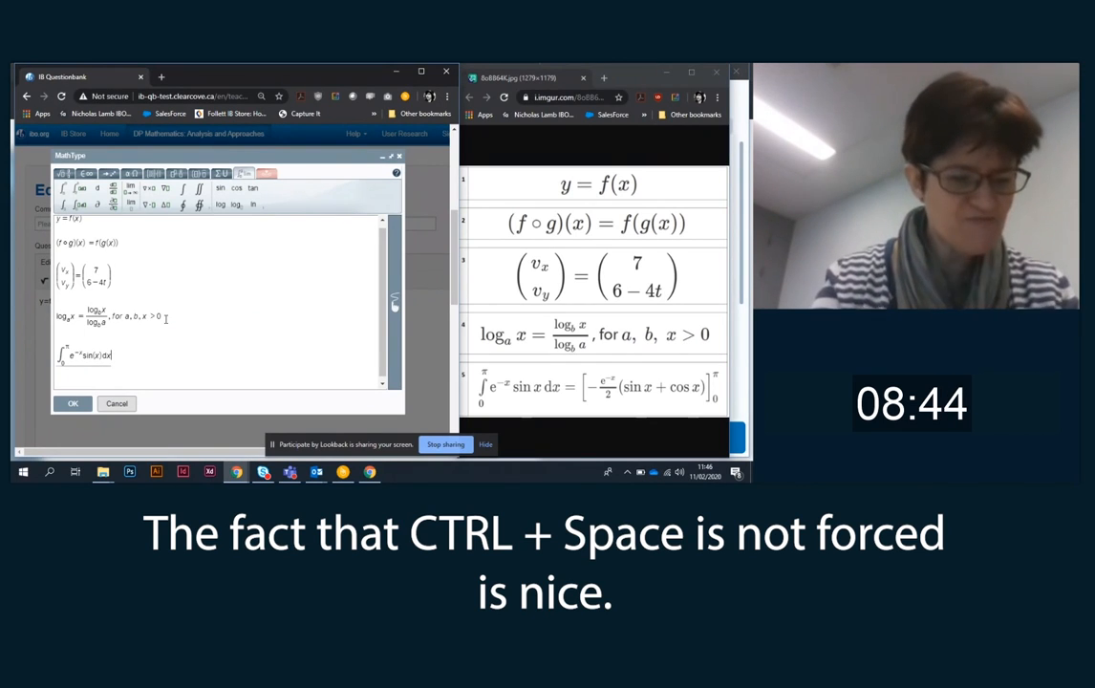
Append an equals sign after dx, followed by an empty pair of square brackets.
left_click(167, 319)
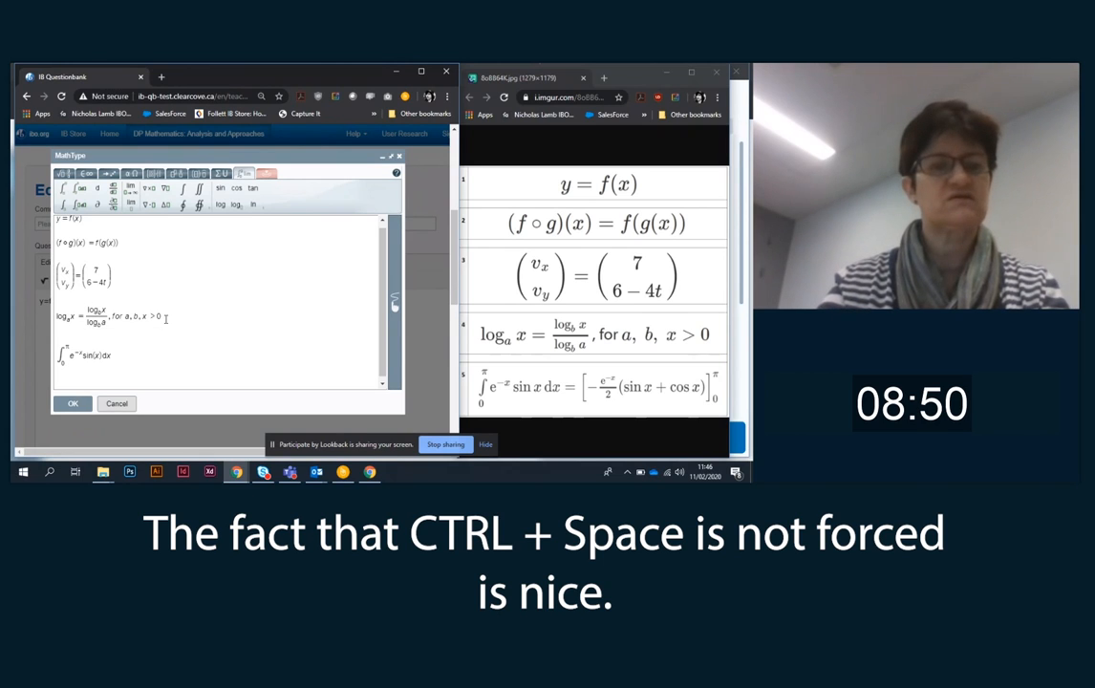
left_click(167, 356)
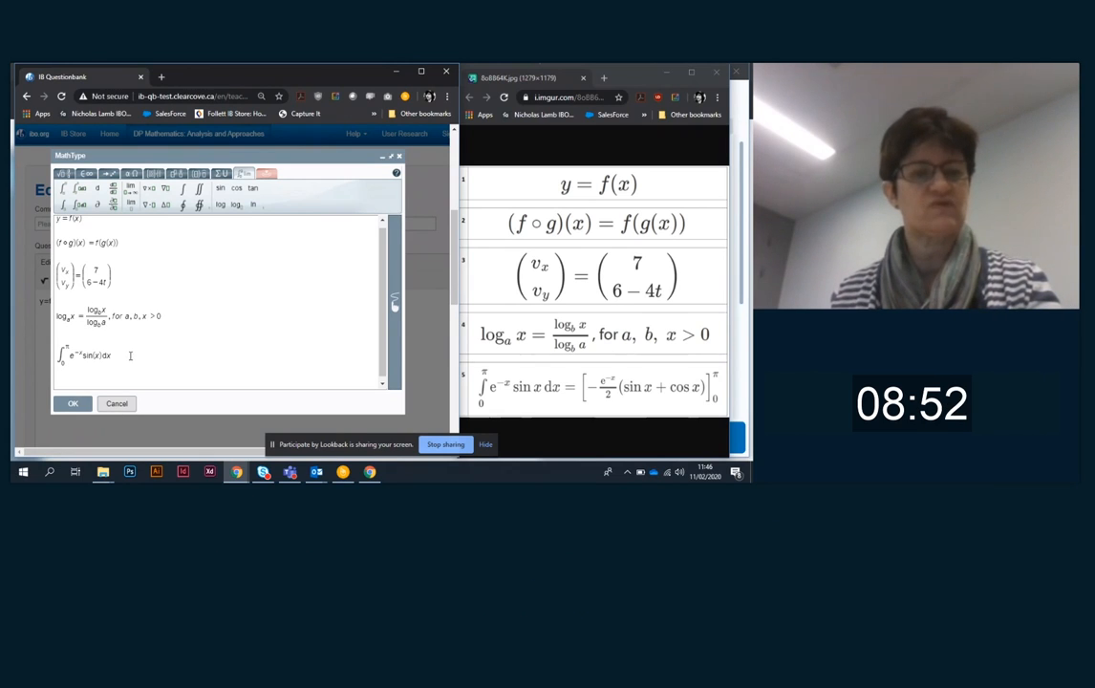
type("=")
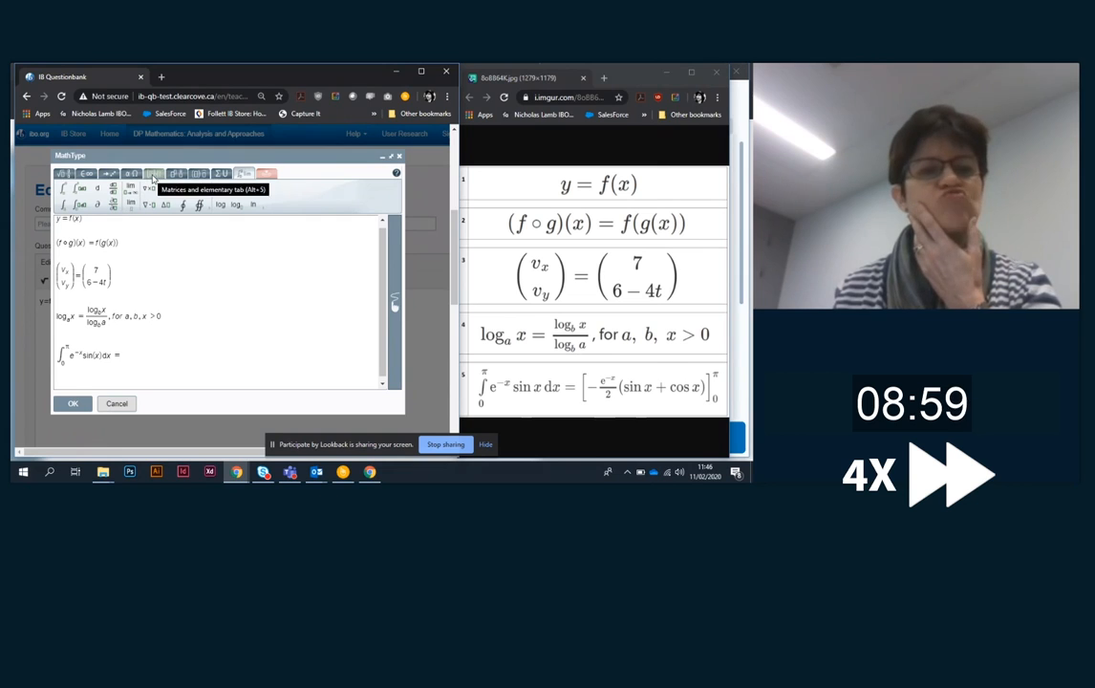
left_click(199, 174)
left_click(62, 187)
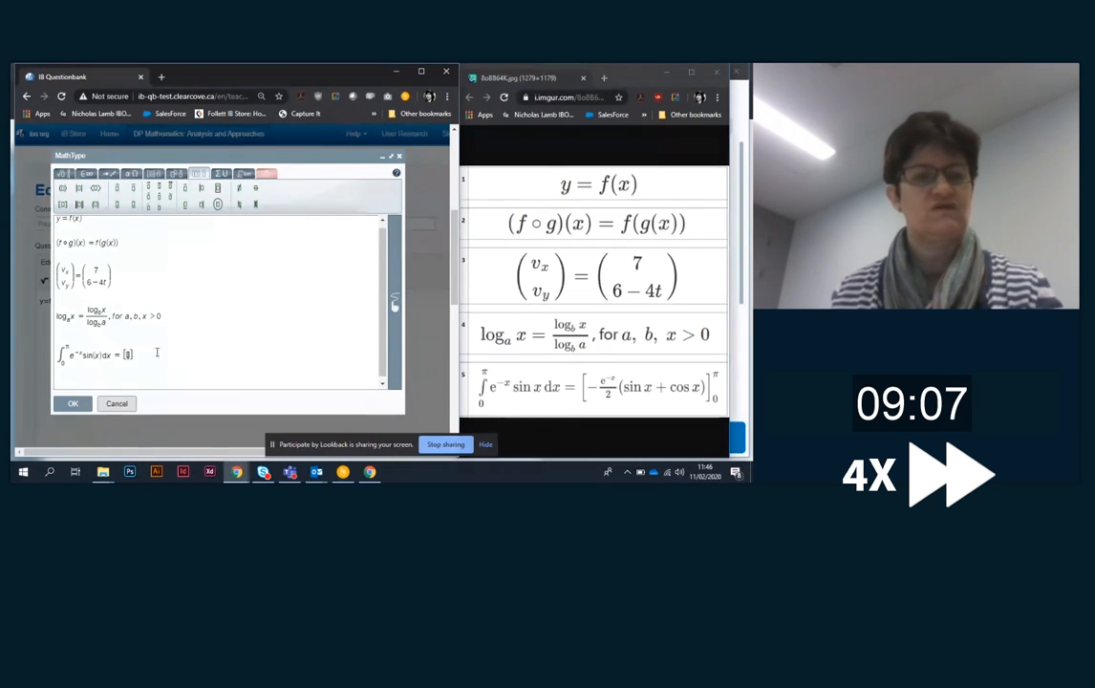
Inside the square brackets, enter a minus sign, the fraction e to the power -x over 2, and (sinx+cosx).
type("-")
left_click(63, 174)
left_click(63, 188)
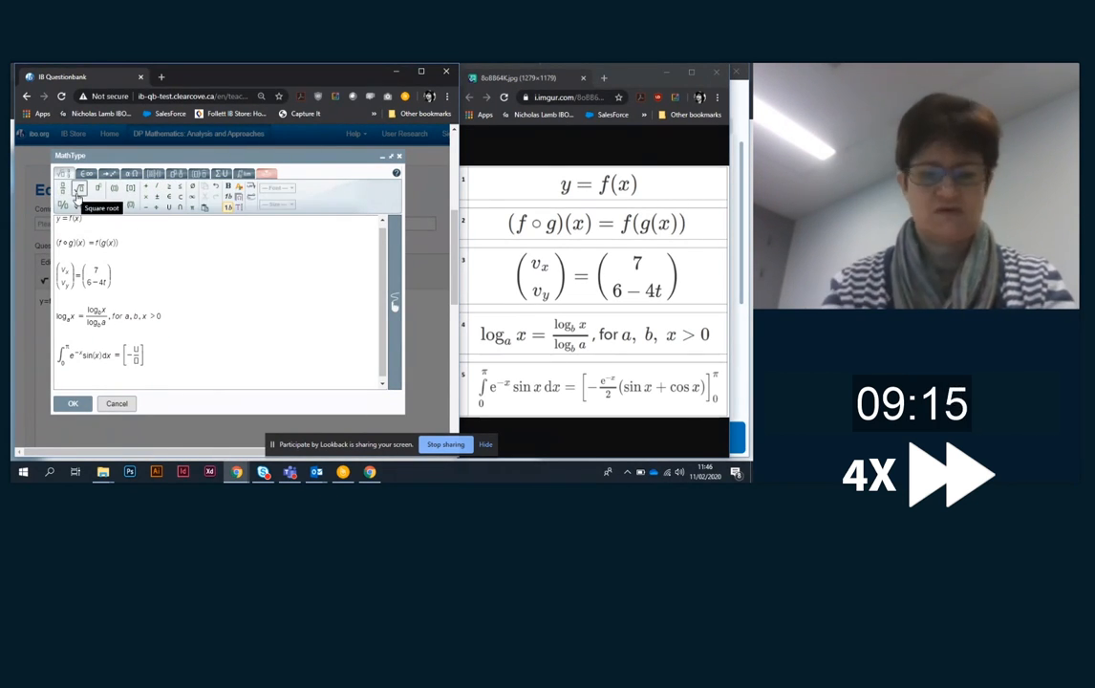
type("e/")
left_click(98, 188)
type("-x")
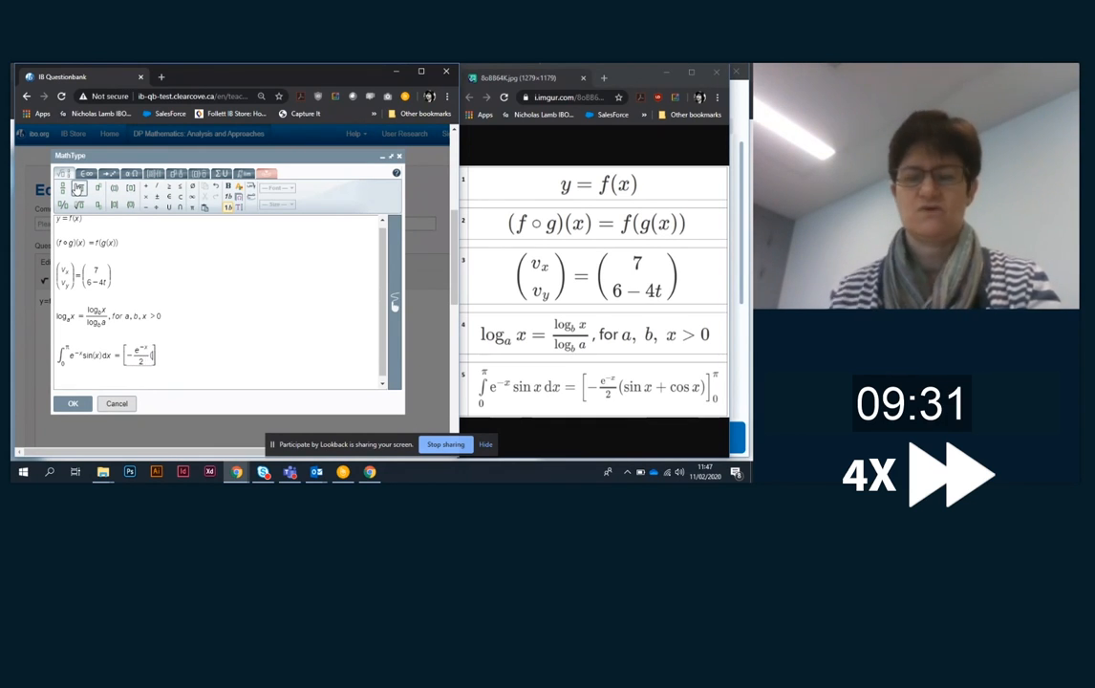
type("+cosx")
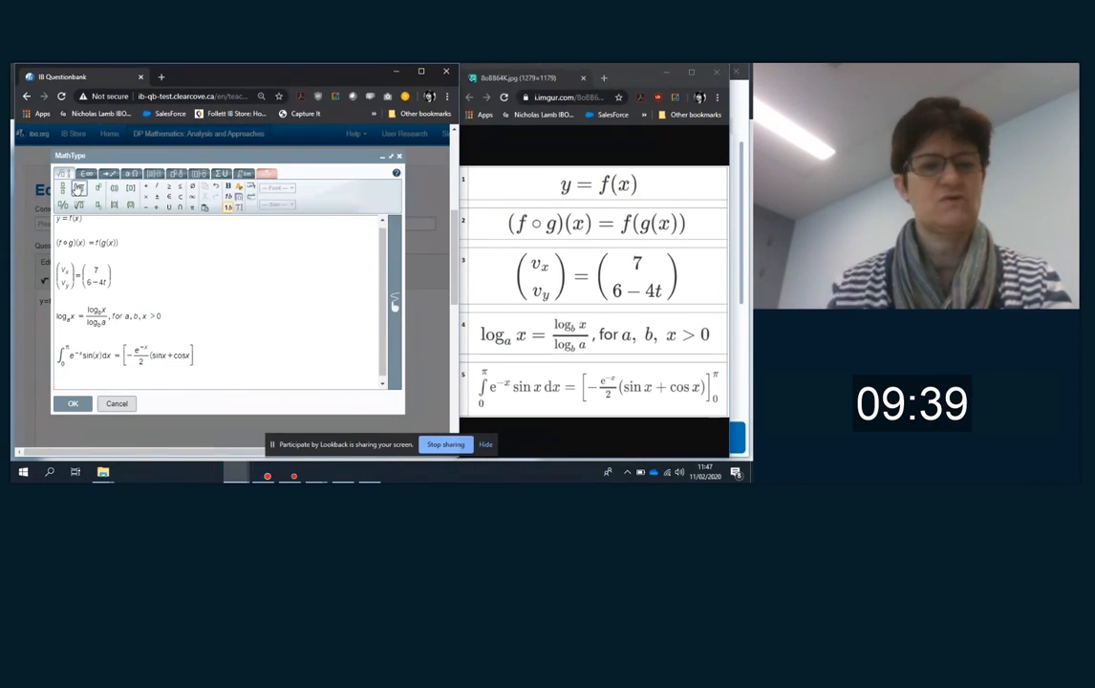
type(")")
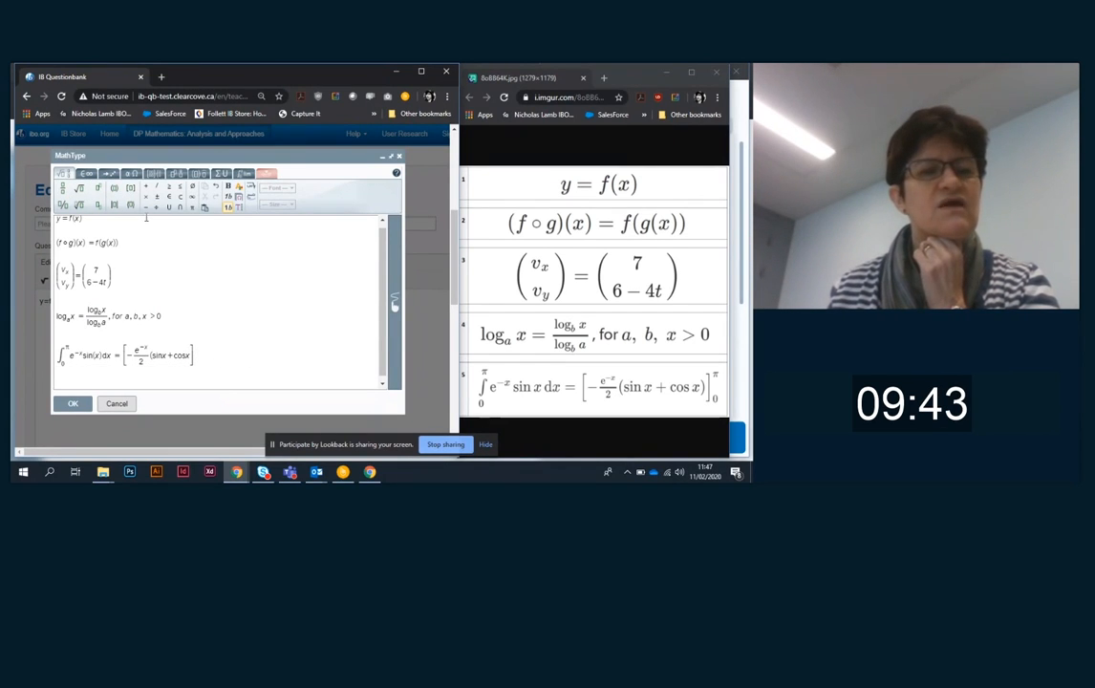
left_click(96, 189)
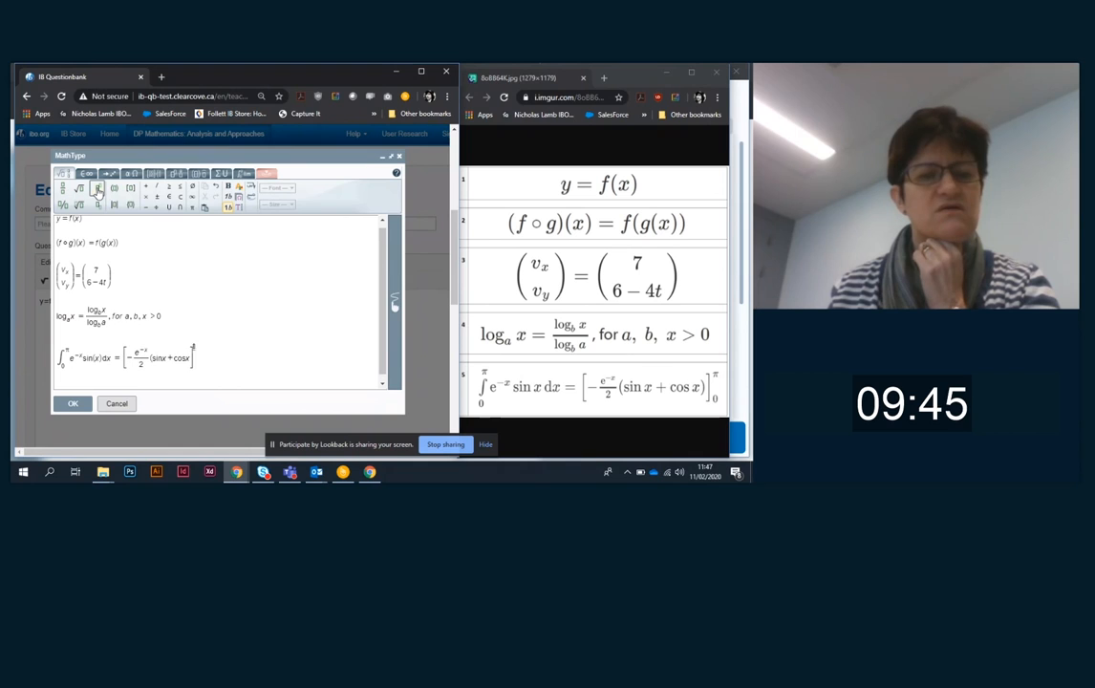
left_click(99, 206)
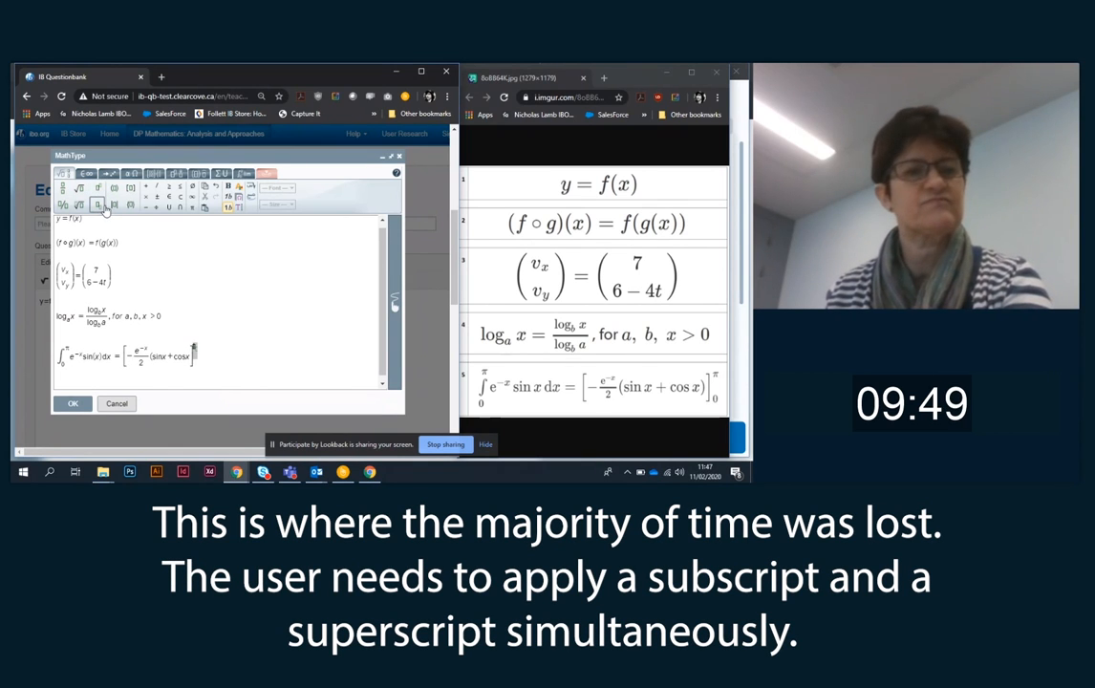
key("BackSpace")
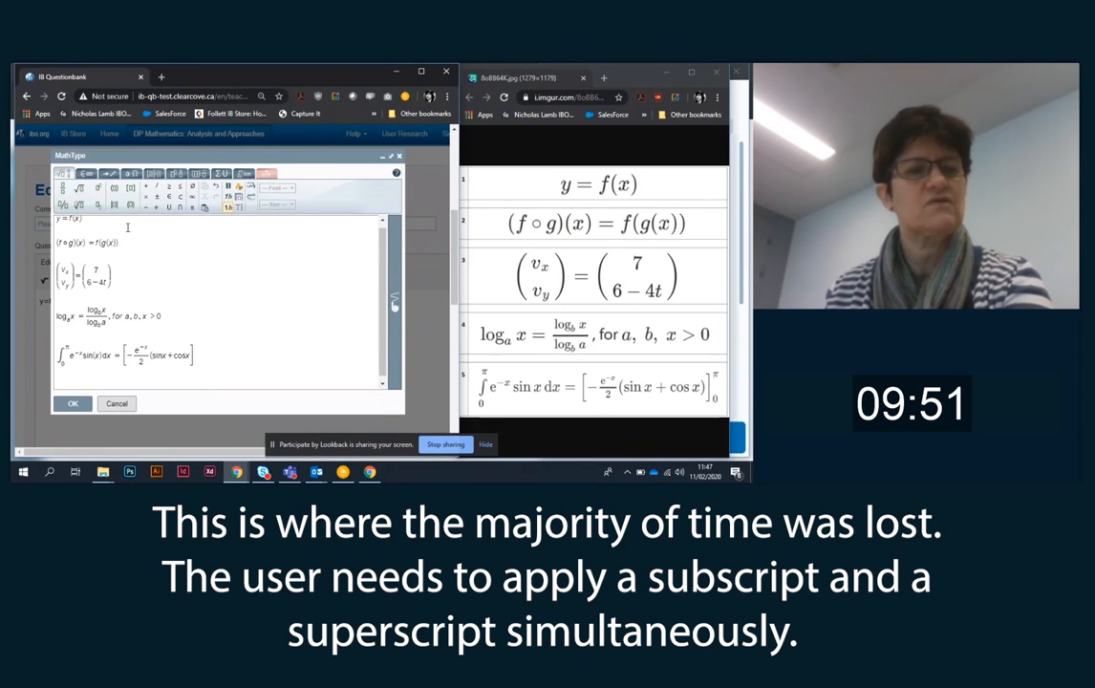
Add π as a superscript on the closing square bracket and try to attach a separate subscript.
left_click(98, 203)
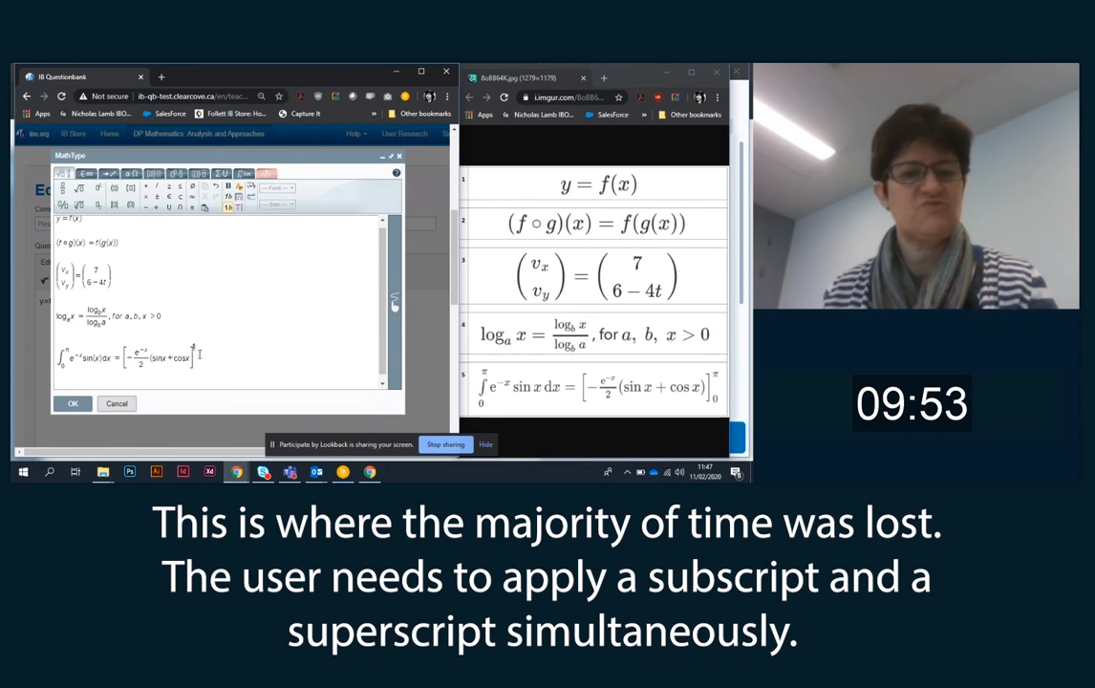
left_click(86, 173)
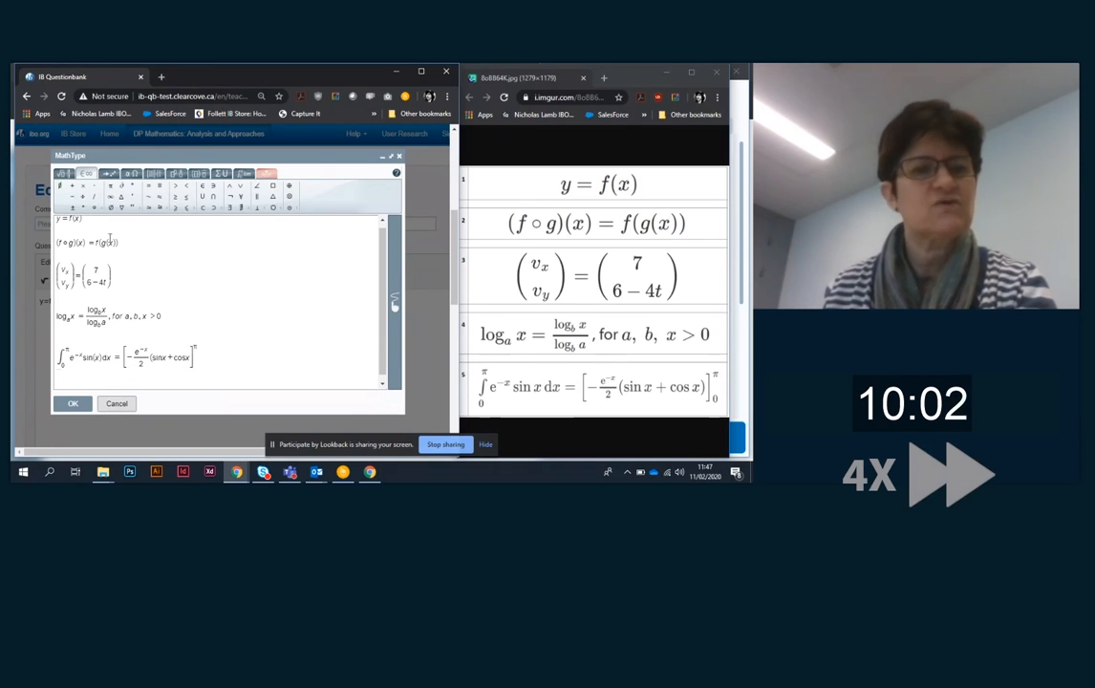
left_click(64, 173)
left_click(99, 204)
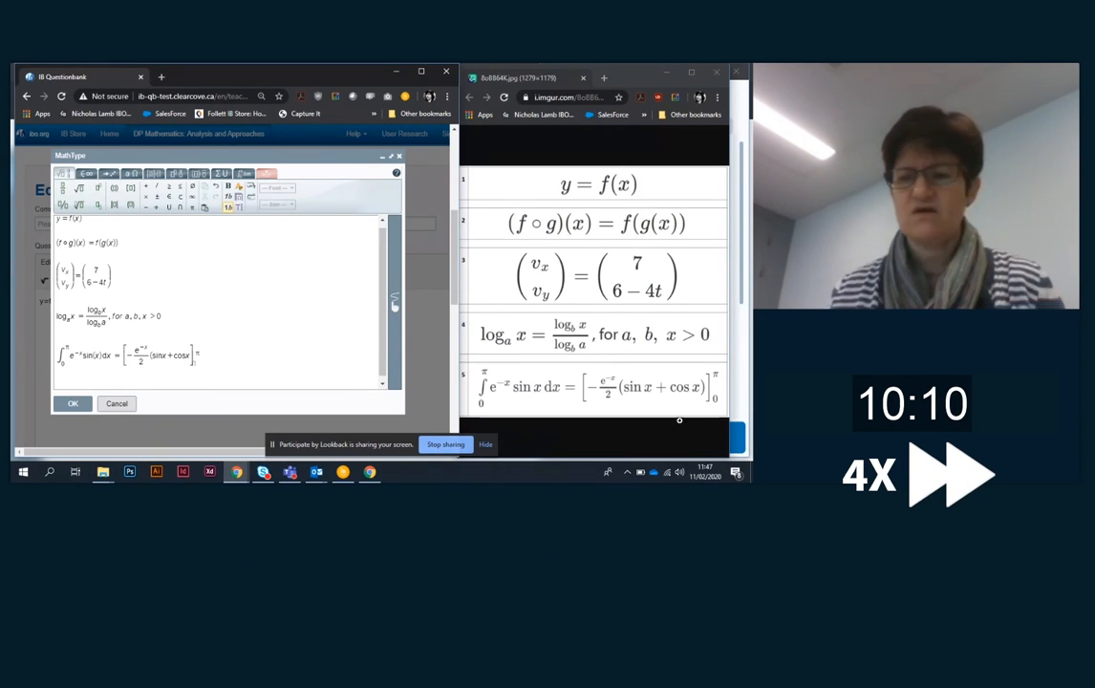
Try to chain further subscript and superscript templates after the closing square bracket of the integral formula.
left_click(245, 174)
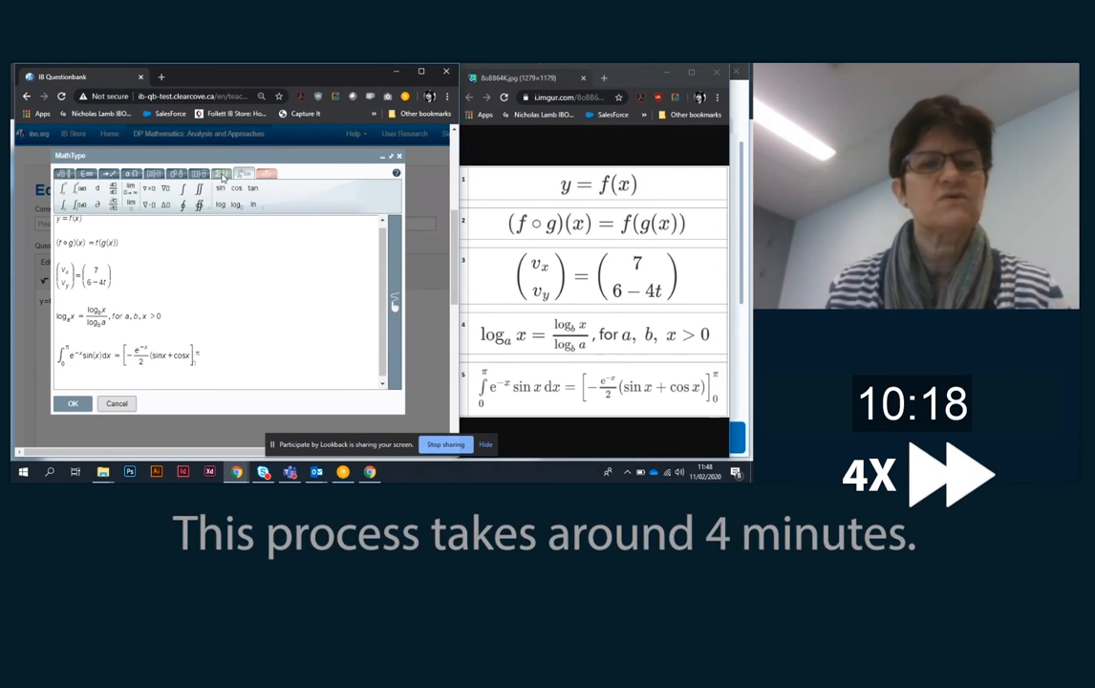
left_click(64, 173)
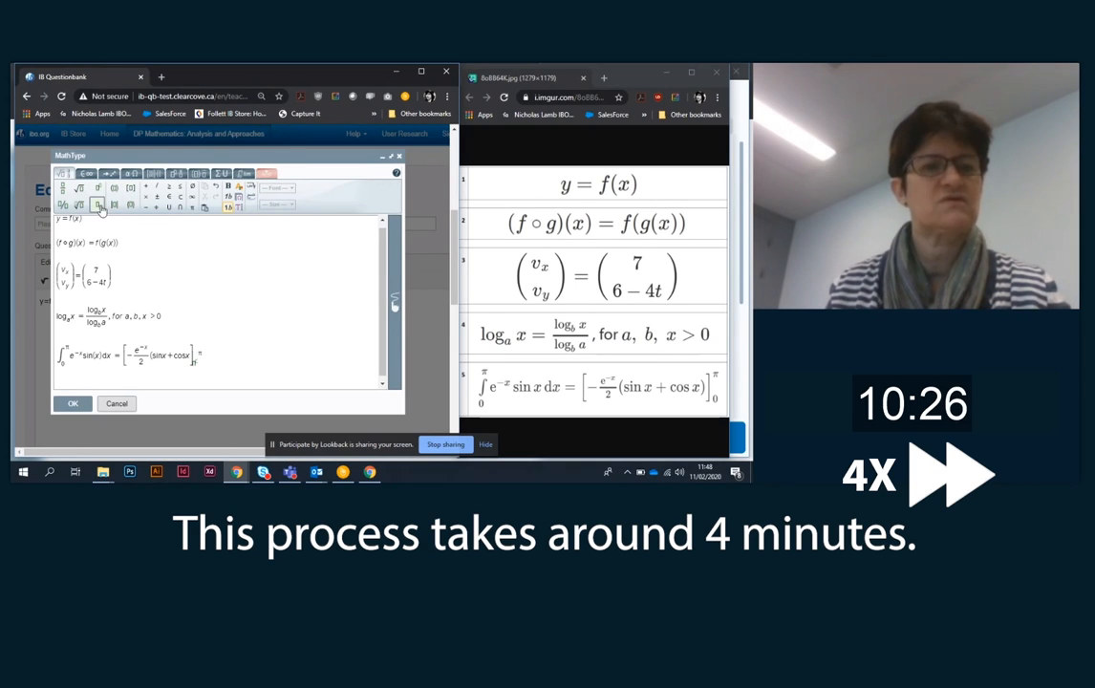
left_click(99, 205)
left_click(98, 189)
left_click(86, 174)
left_click(109, 174)
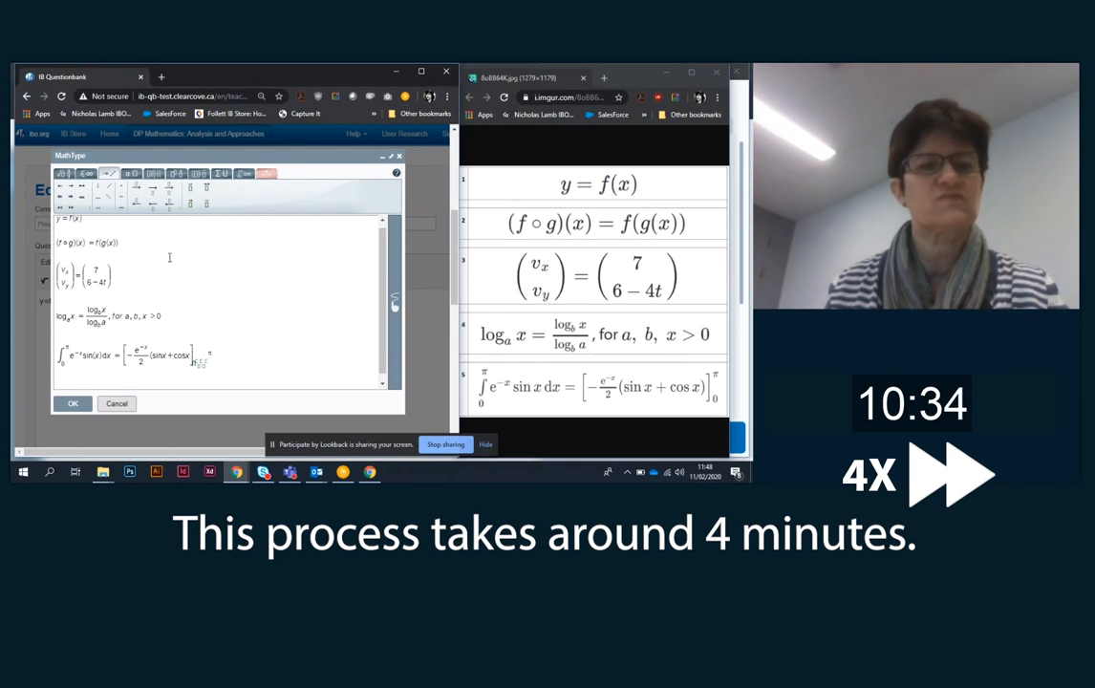
left_click(154, 174)
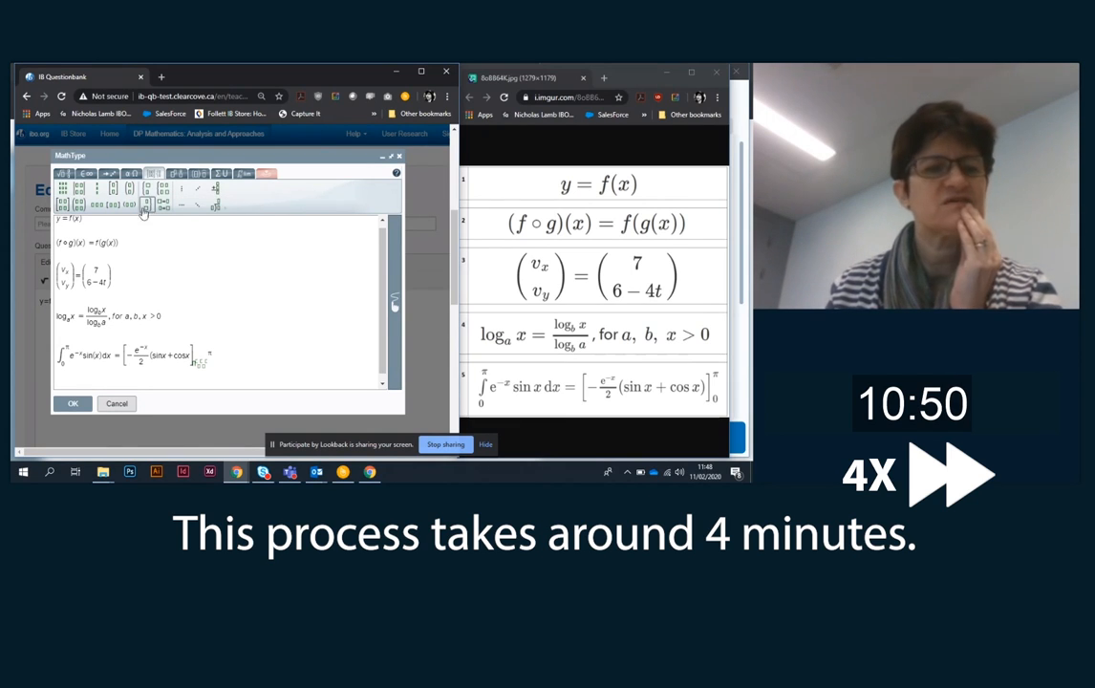
left_click(177, 174)
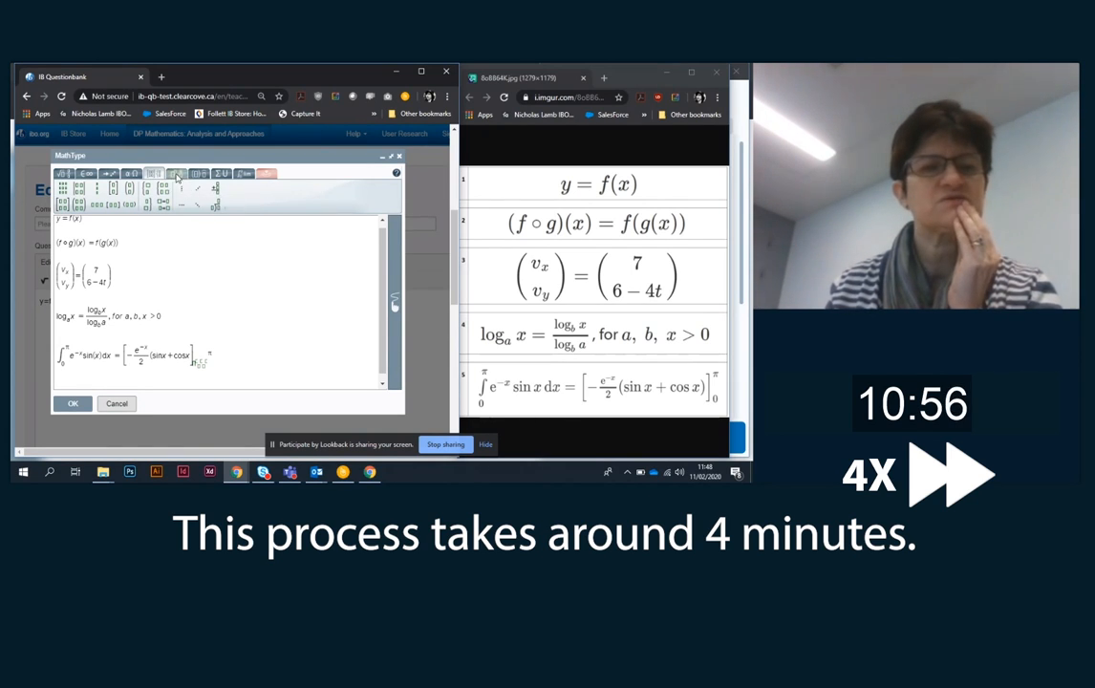
left_click(62, 175)
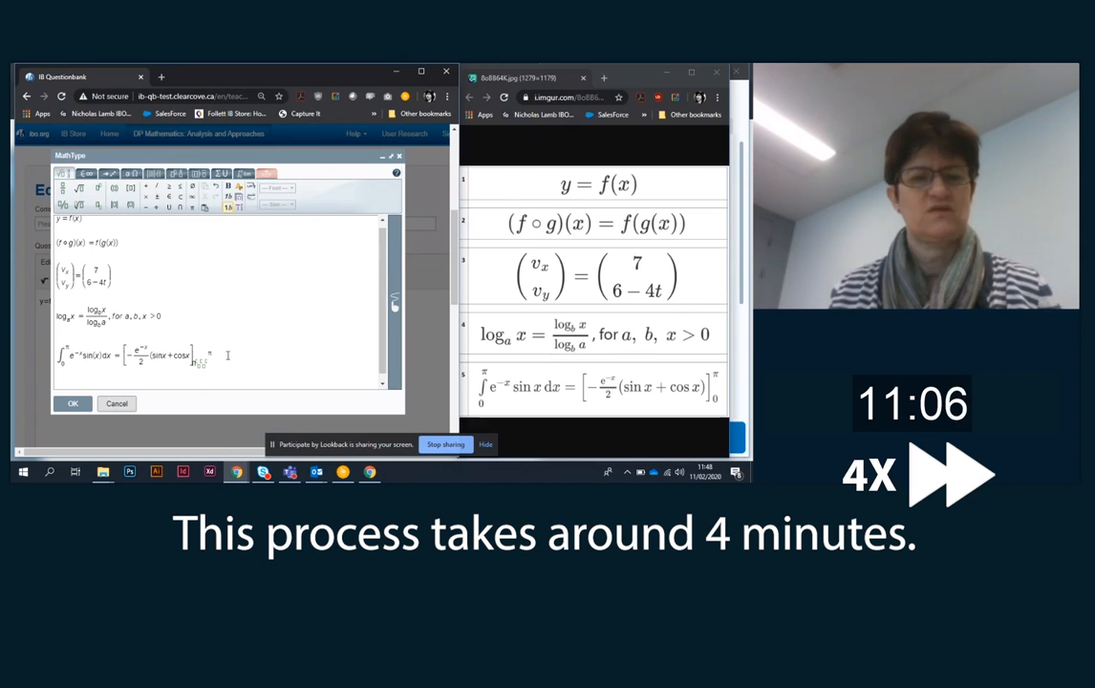
Delete all subscripts and superscripts after the closing square bracket of the integral formula.
key("BackSpace")
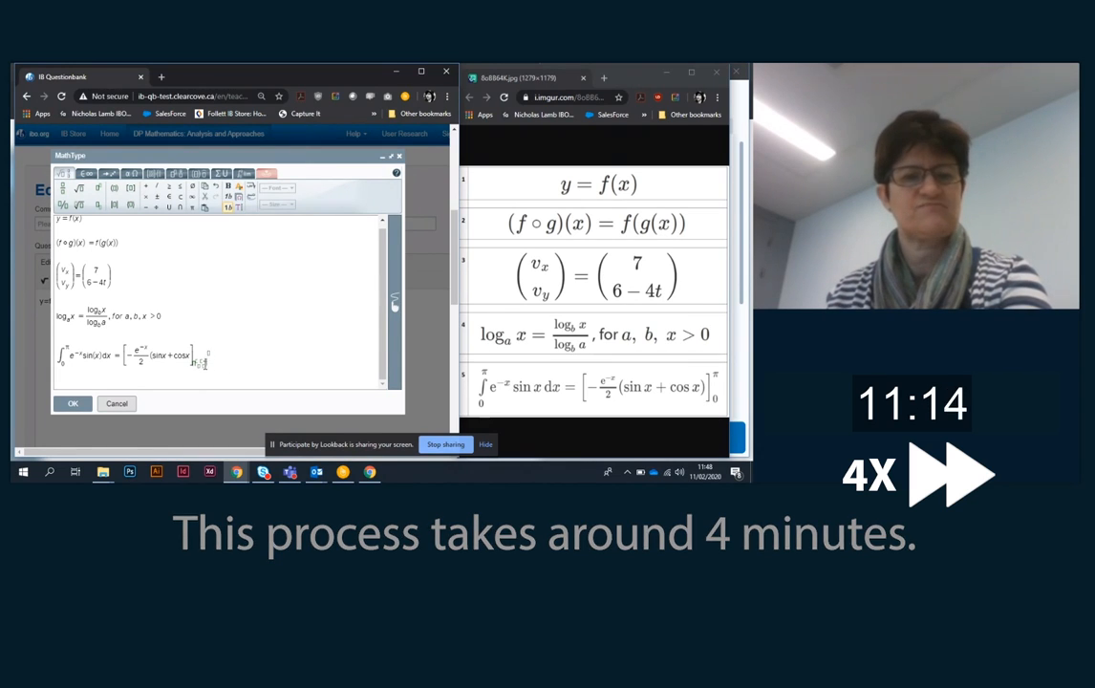
left_click(194, 363)
key("BackSpace")
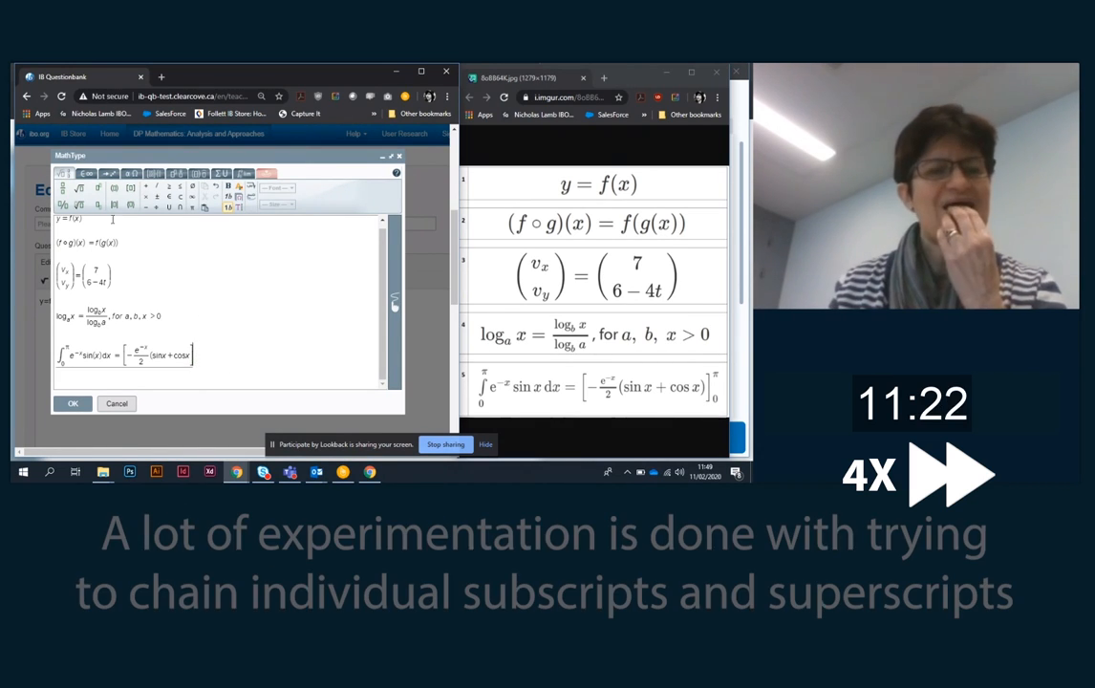
Put a π superscript back on the closing square bracket.
left_click(98, 188)
left_click(87, 174)
left_click(112, 190)
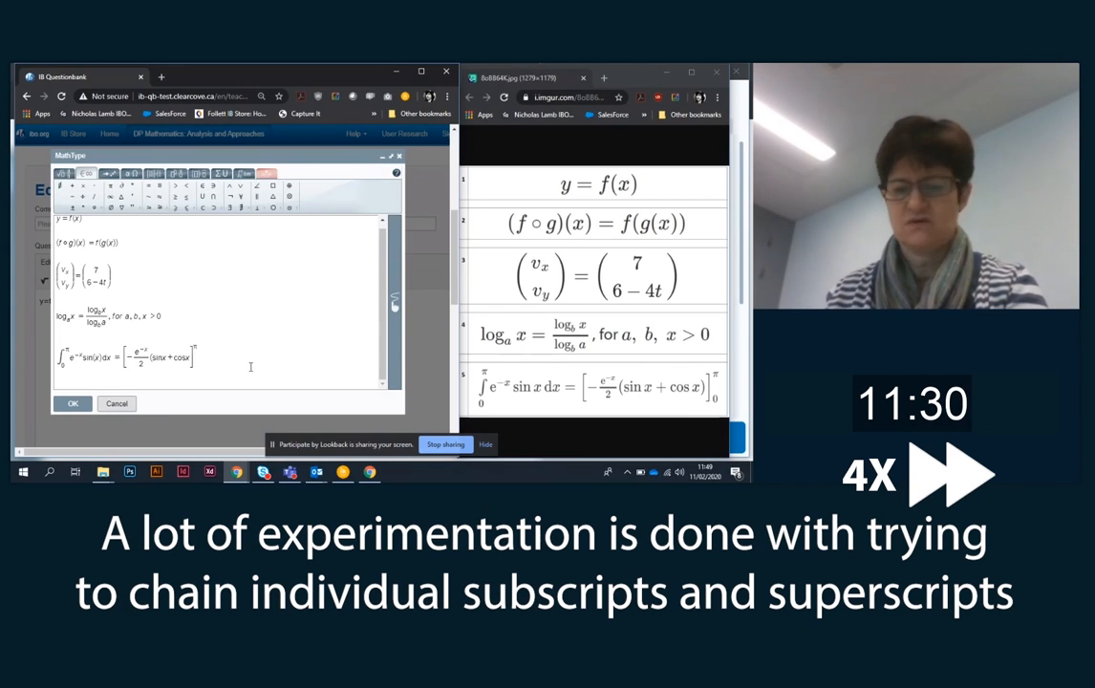
Try to give the closing square bracket a subscript of 0.
left_click(250, 367)
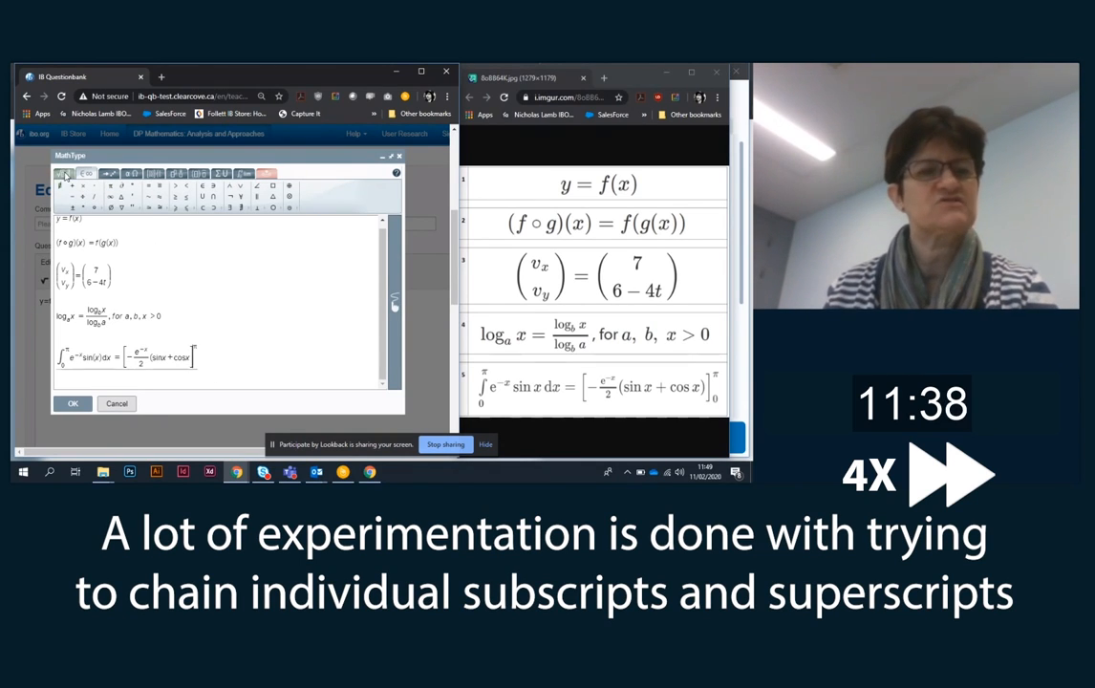
left_click(65, 174)
left_click(98, 205)
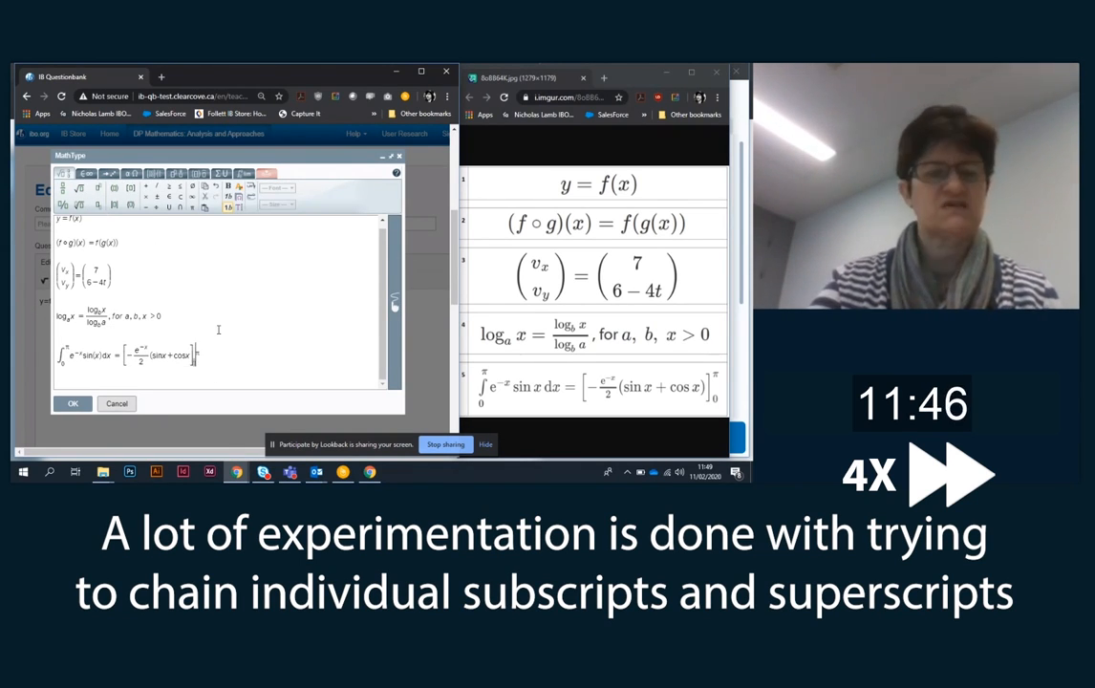
key("BackSpace")
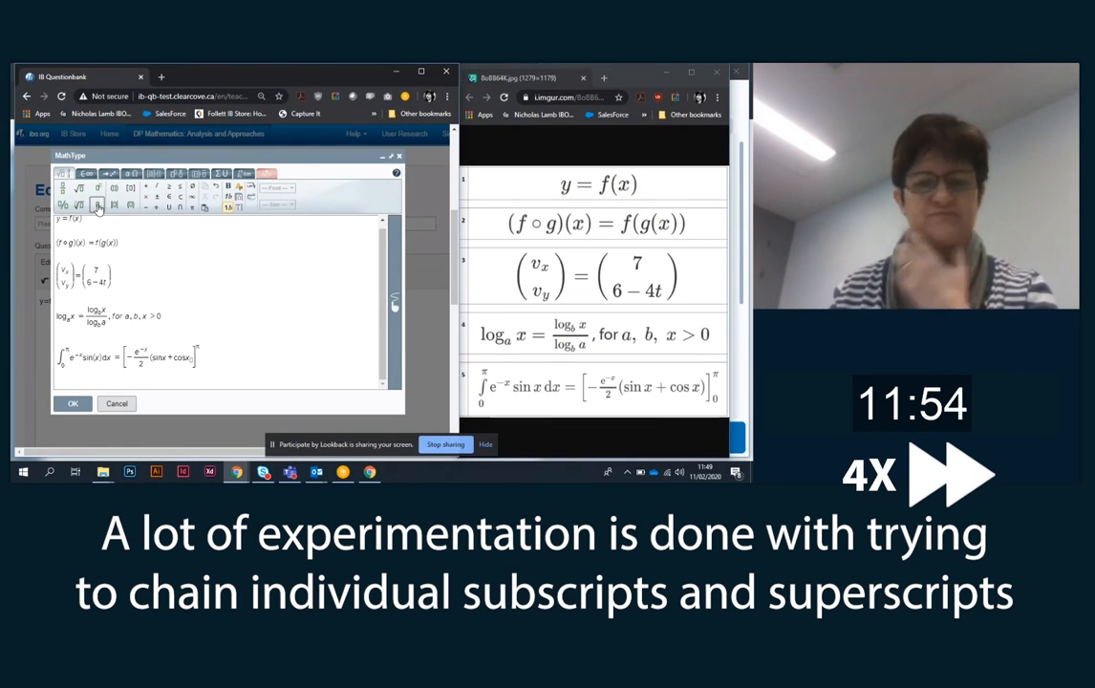
key("BackSpace")
type("0")
left_click(199, 348)
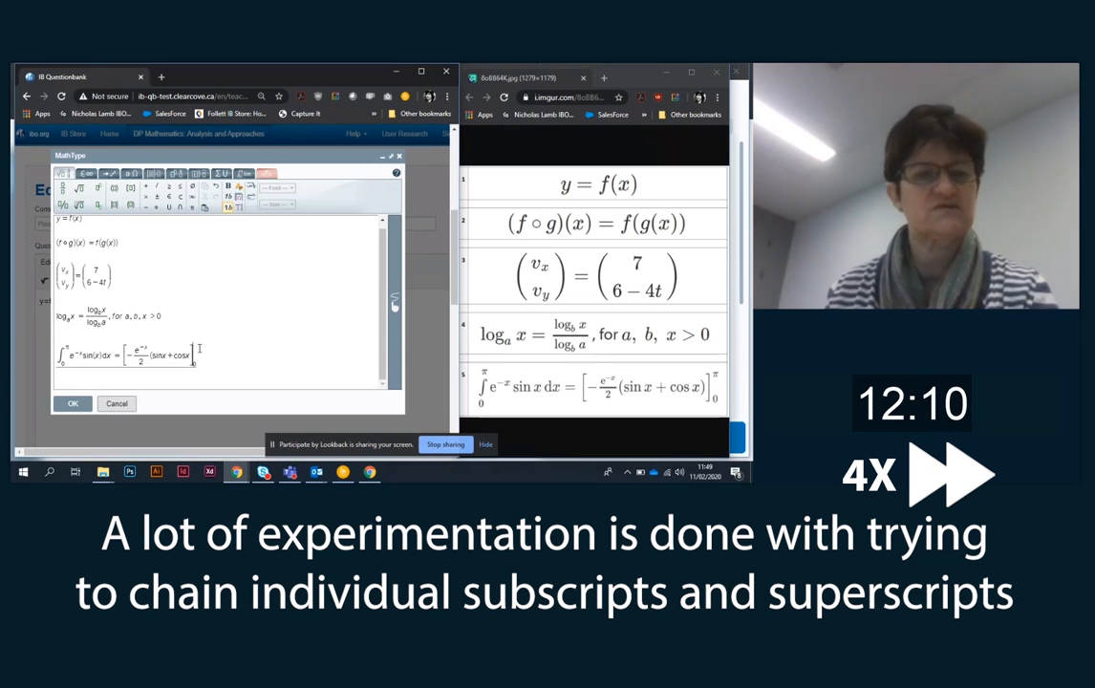
Try to add a separate π superscript to the bracket that carries the 0 subscript.
left_click(100, 190)
left_click(87, 174)
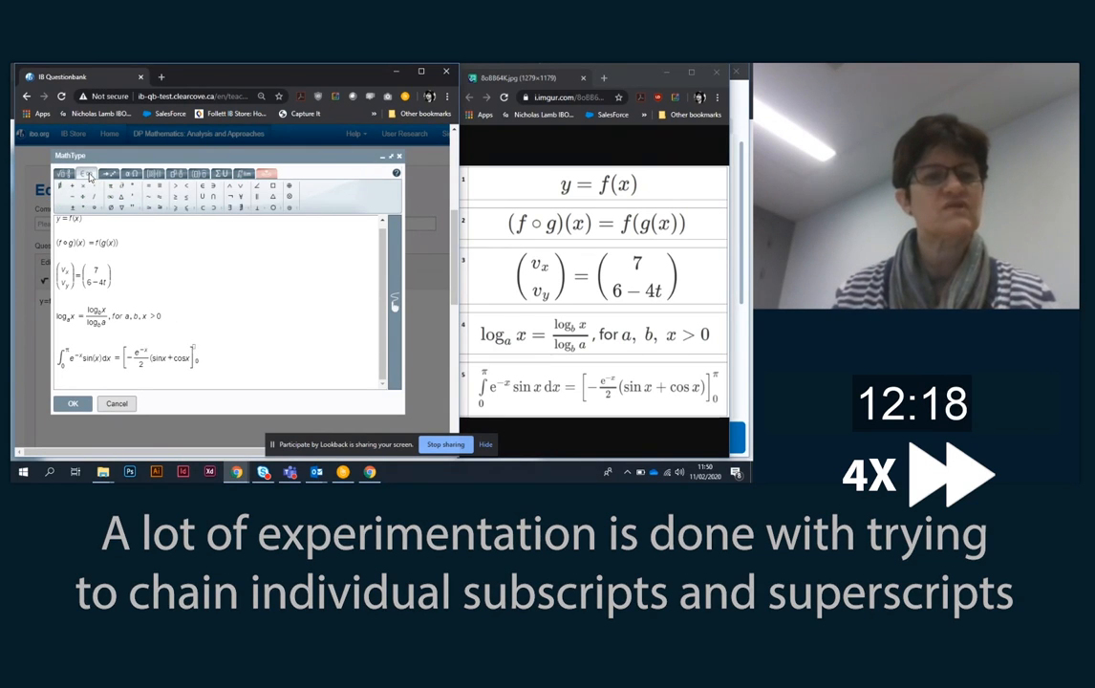
left_click(110, 189)
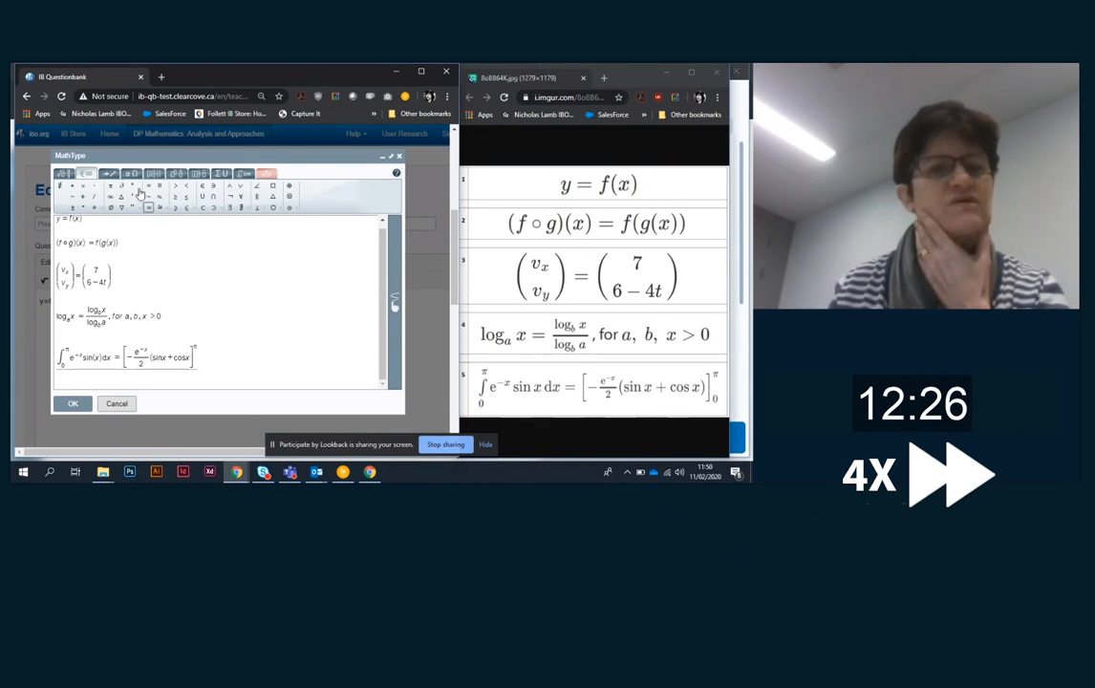
Try a big operator template with subscript and superscript after the bracketed expression, then undo the attempt.
left_click(245, 173)
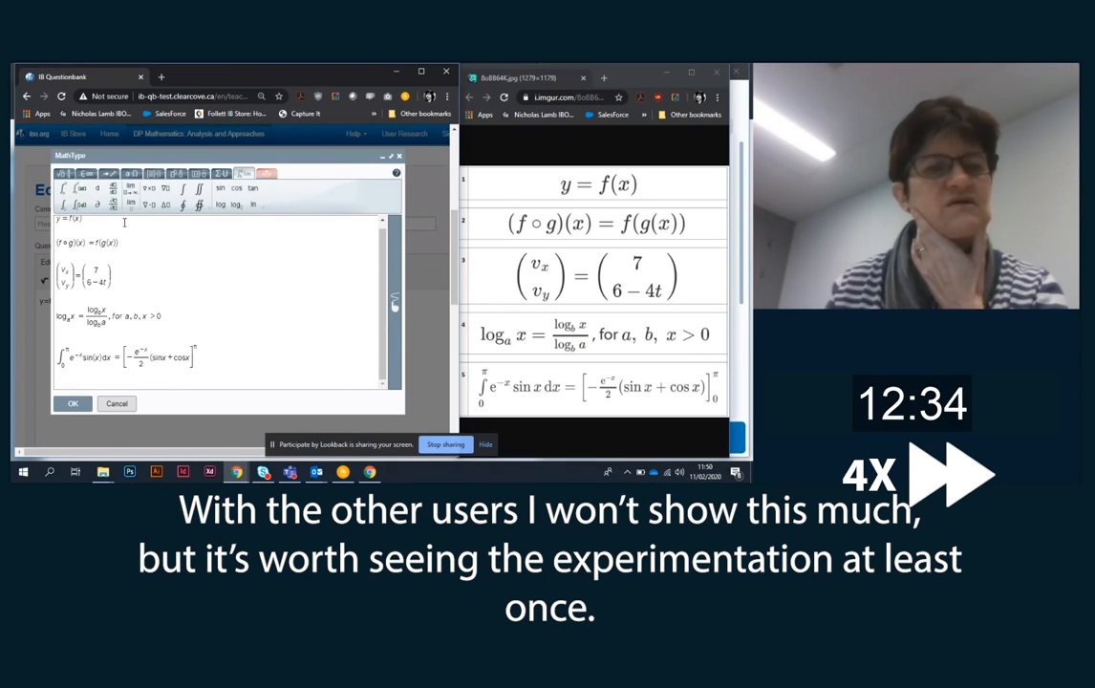
left_click(223, 174)
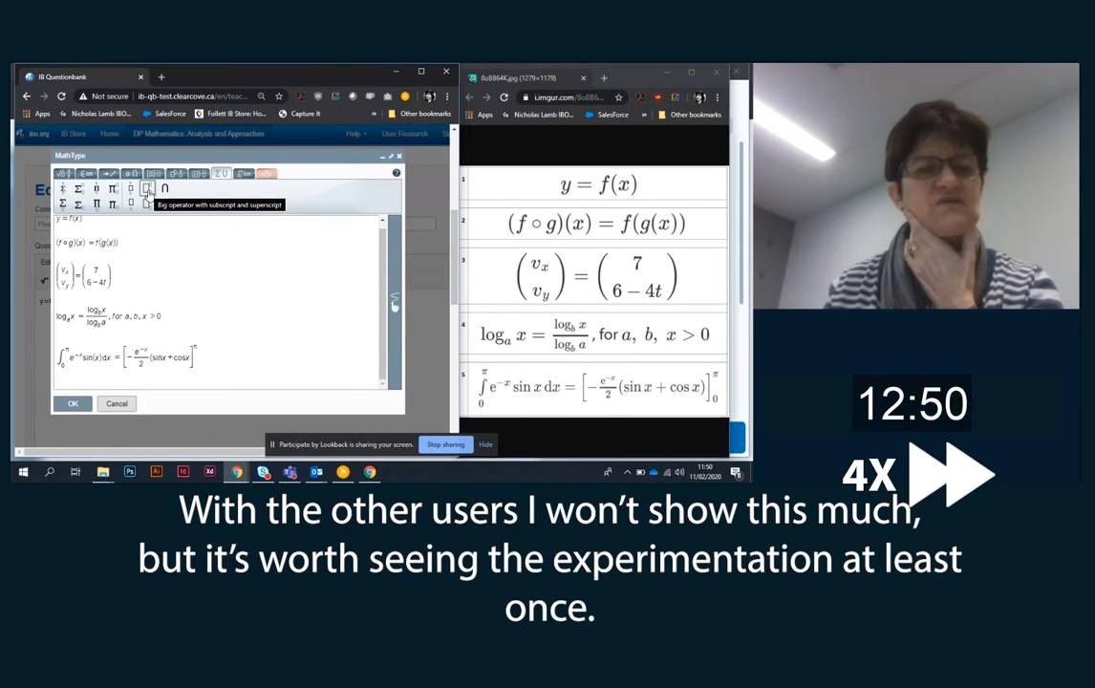
left_click(147, 189)
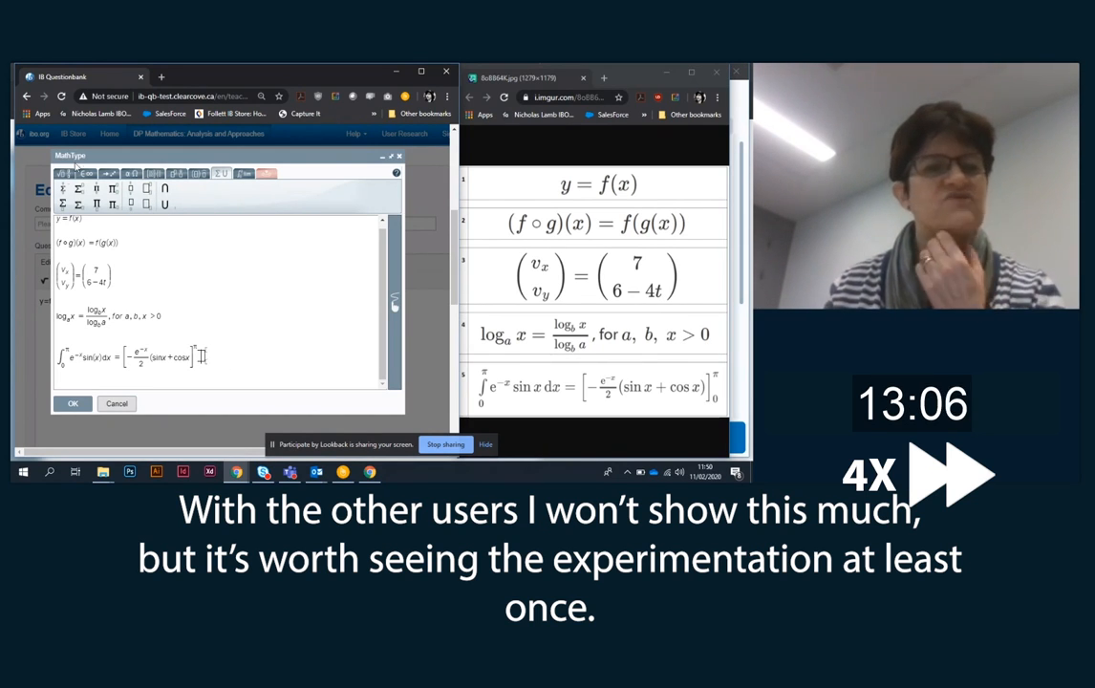
left_click(63, 173)
left_click(132, 189)
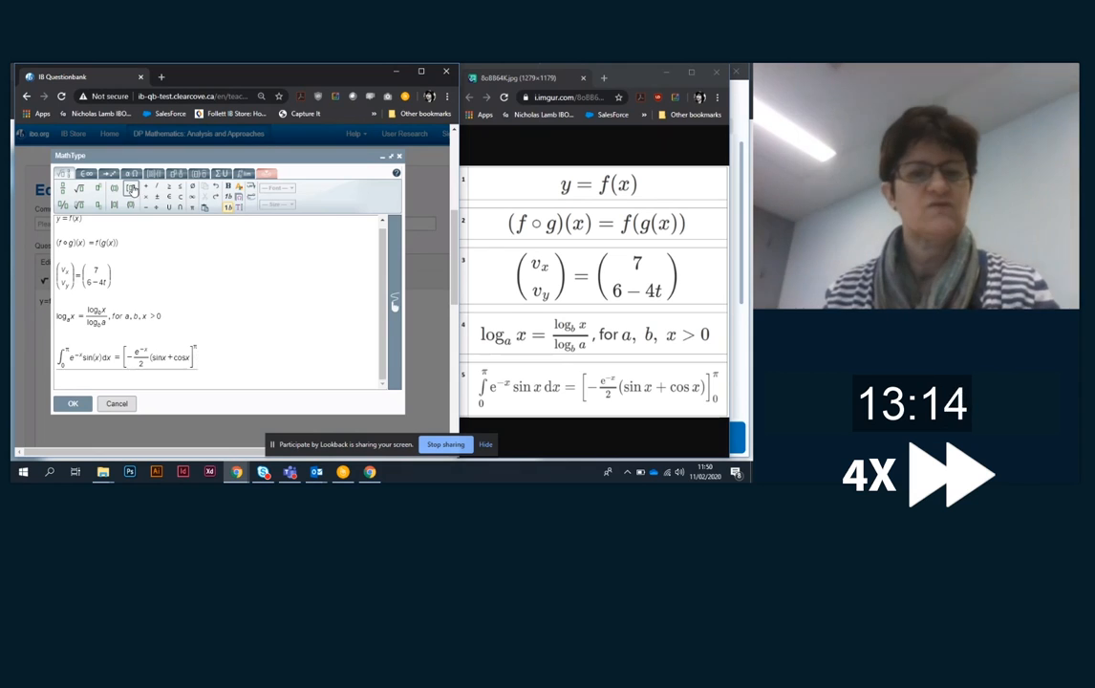
key("ctrl+z")
Attach a combined superscript and subscript template to the closing square bracket, with π as the superscript and 0 as the subscript.
left_click(108, 173)
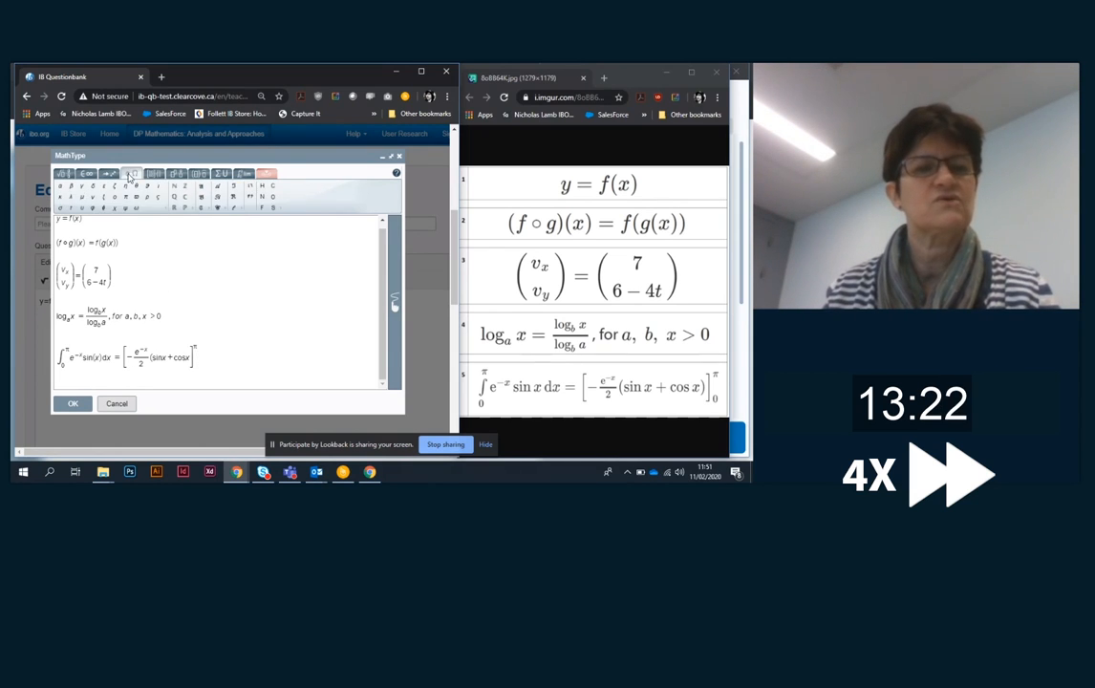
left_click(153, 173)
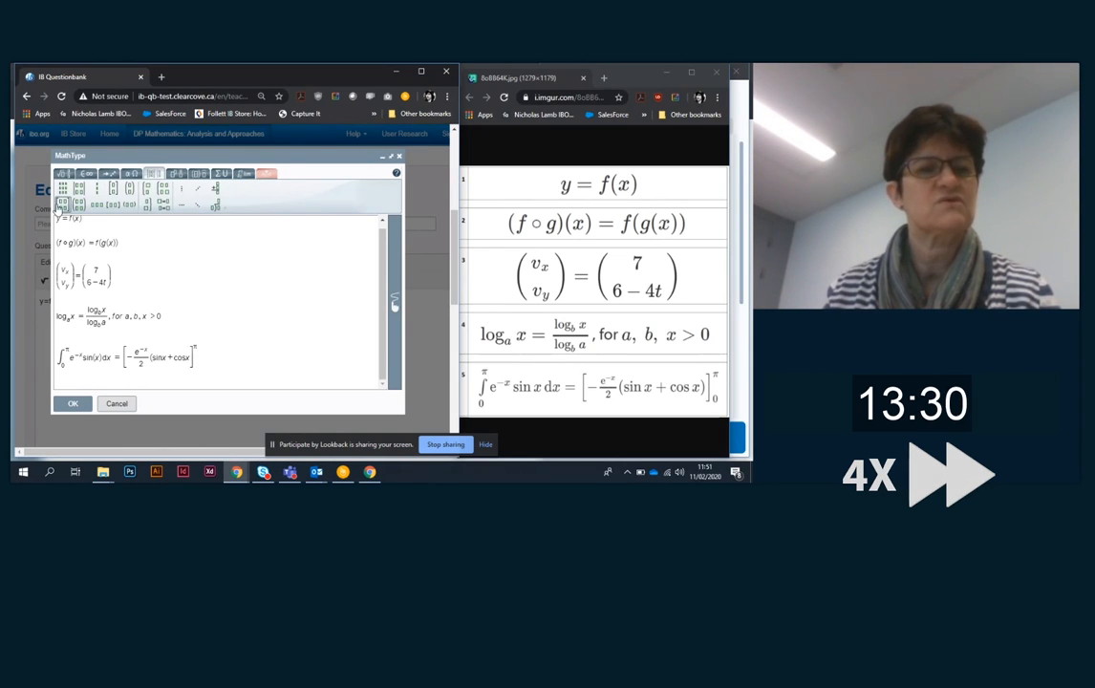
left_click(177, 173)
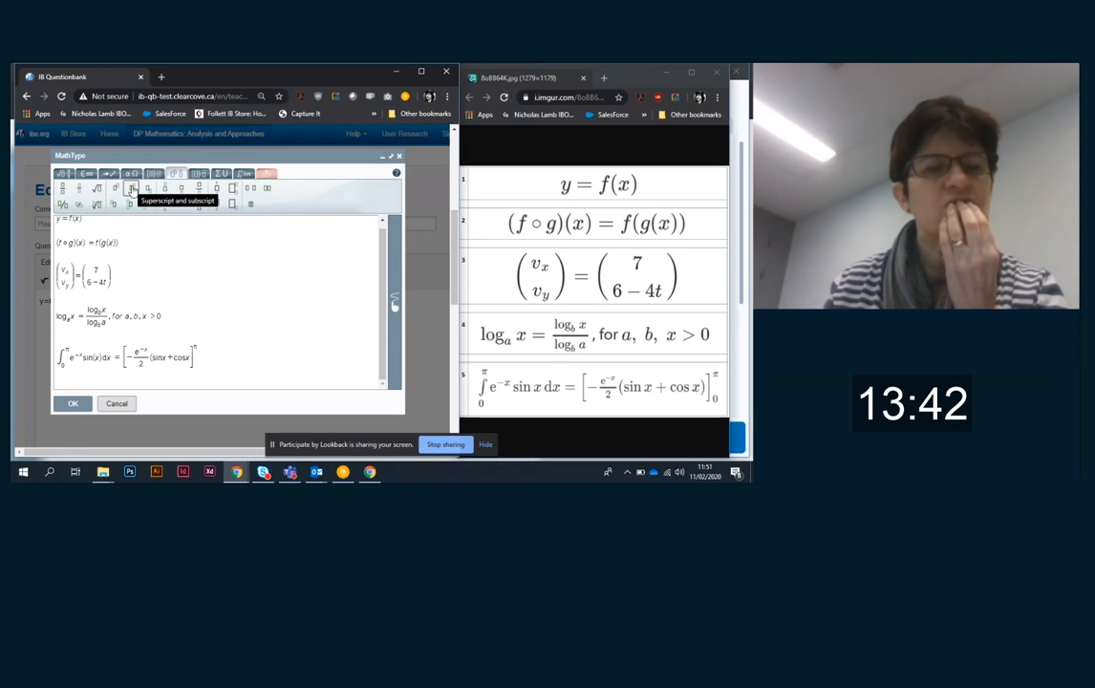
left_click(133, 188)
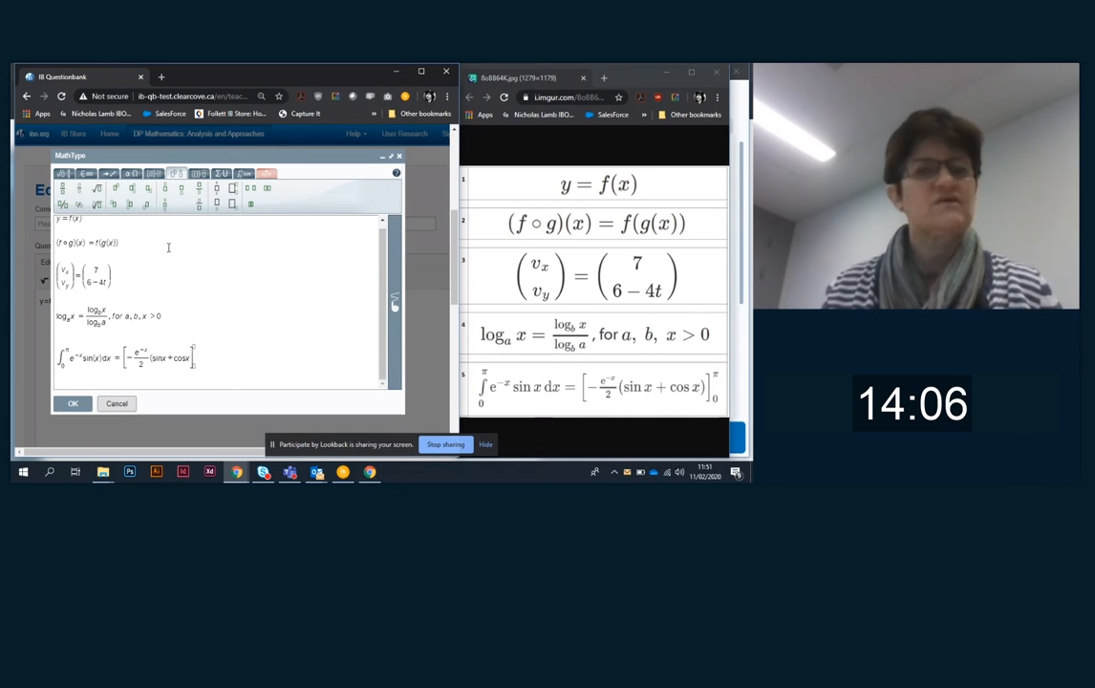
left_click(85, 174)
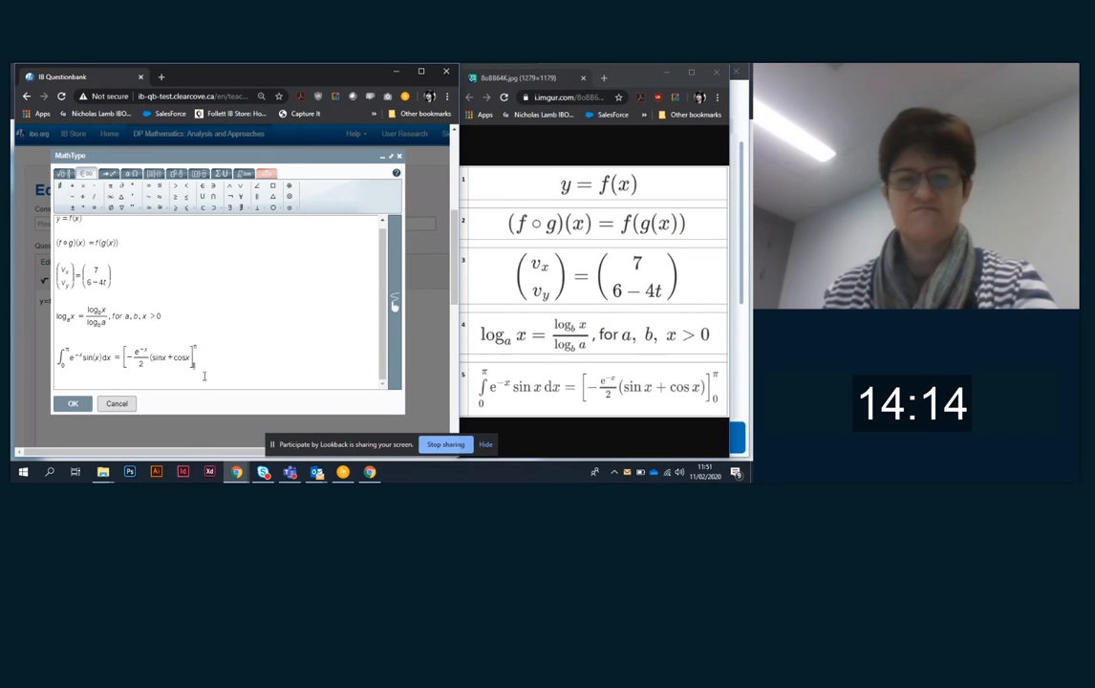
left_click(246, 175)
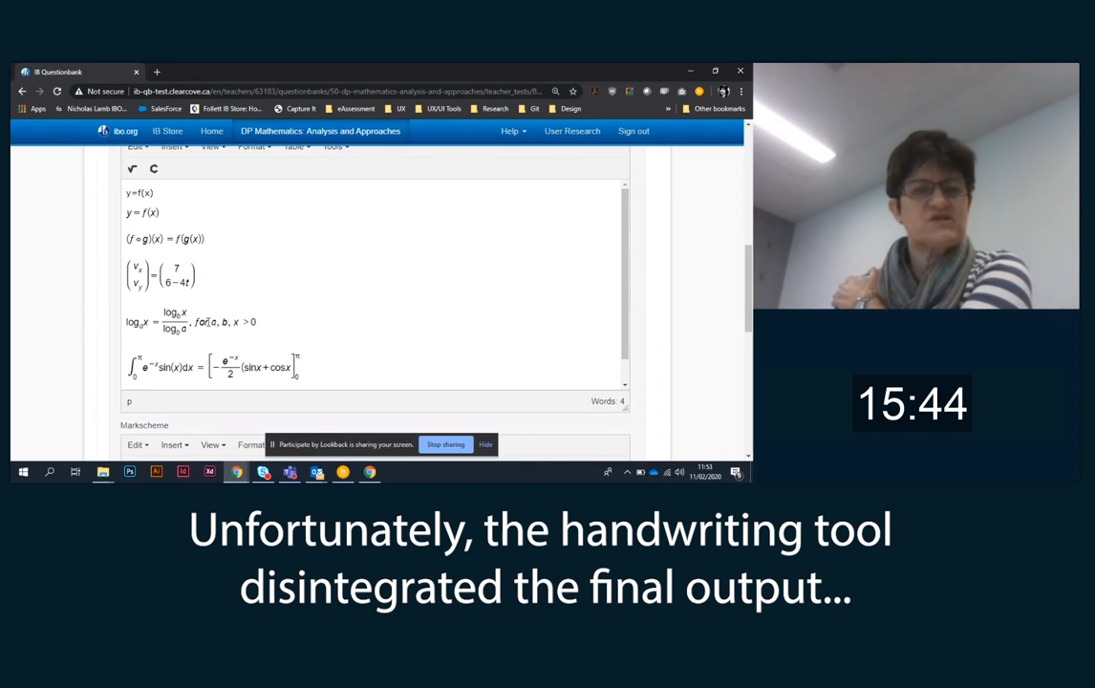
left_click(206, 322)
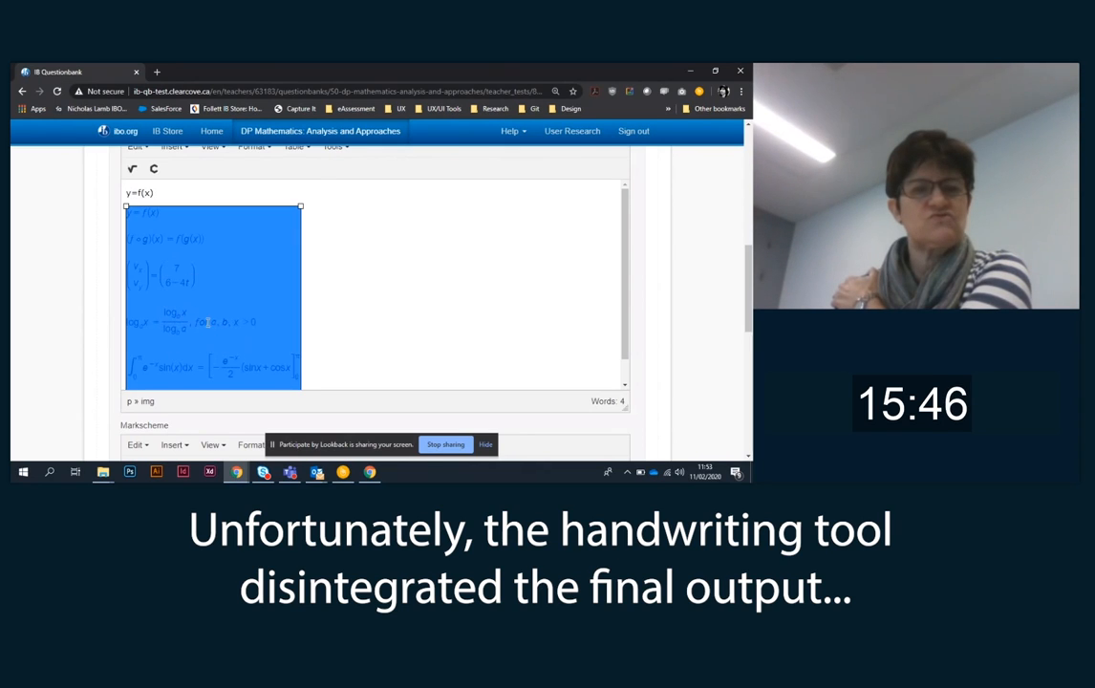
left_click(325, 311)
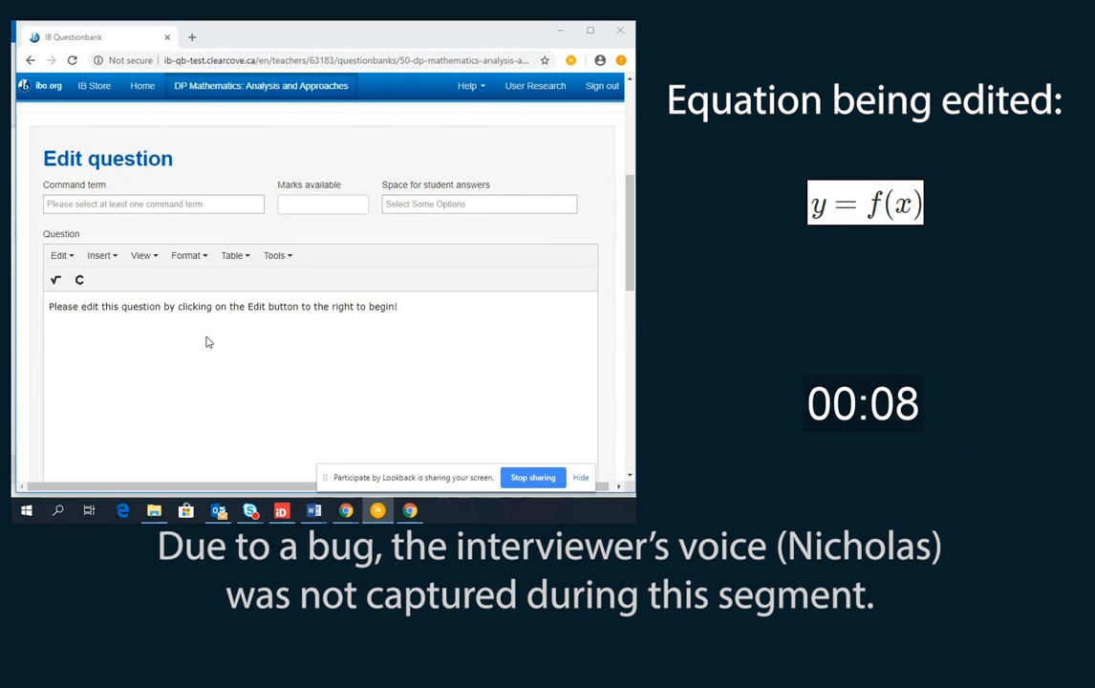
Start a new line below the existing question text and enter y=f(x).
scroll(409, 357, "down", 1)
scroll(409, 356, "down", 3)
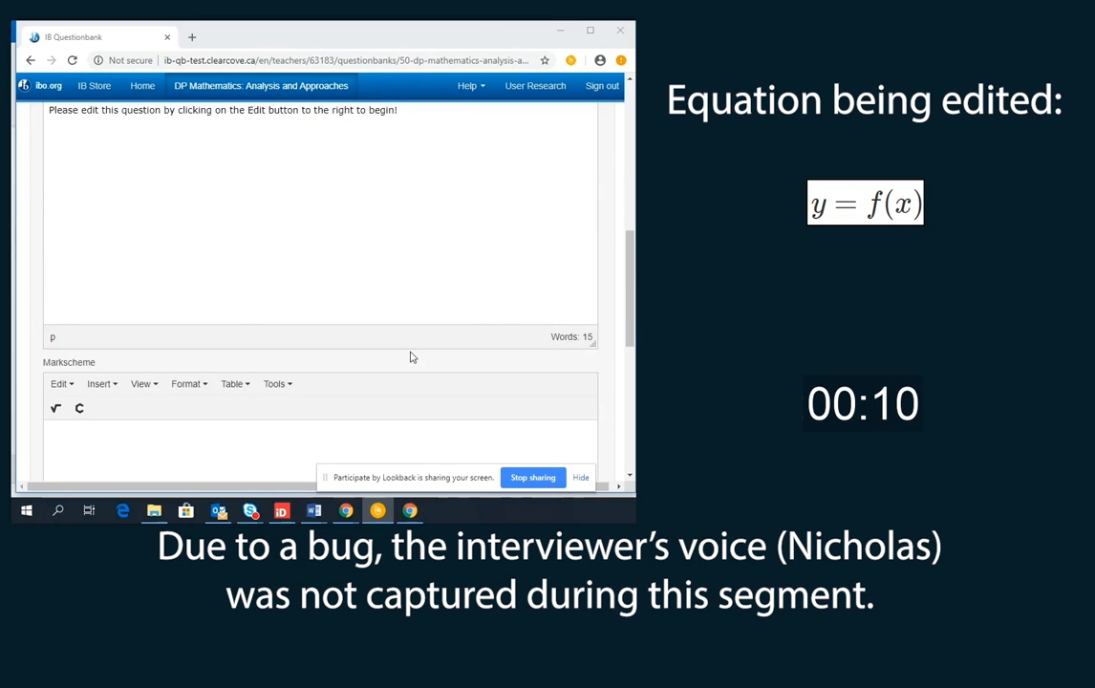
scroll(409, 356, "down", 2)
scroll(403, 355, "up", 4)
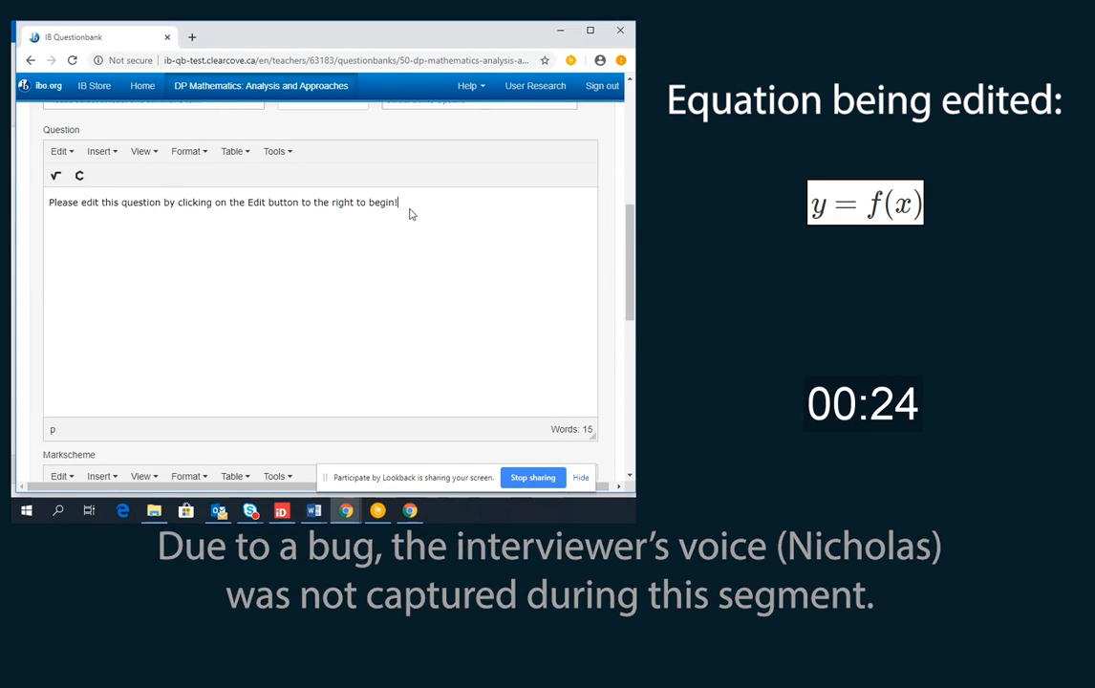
left_click(392, 205)
key("Return")
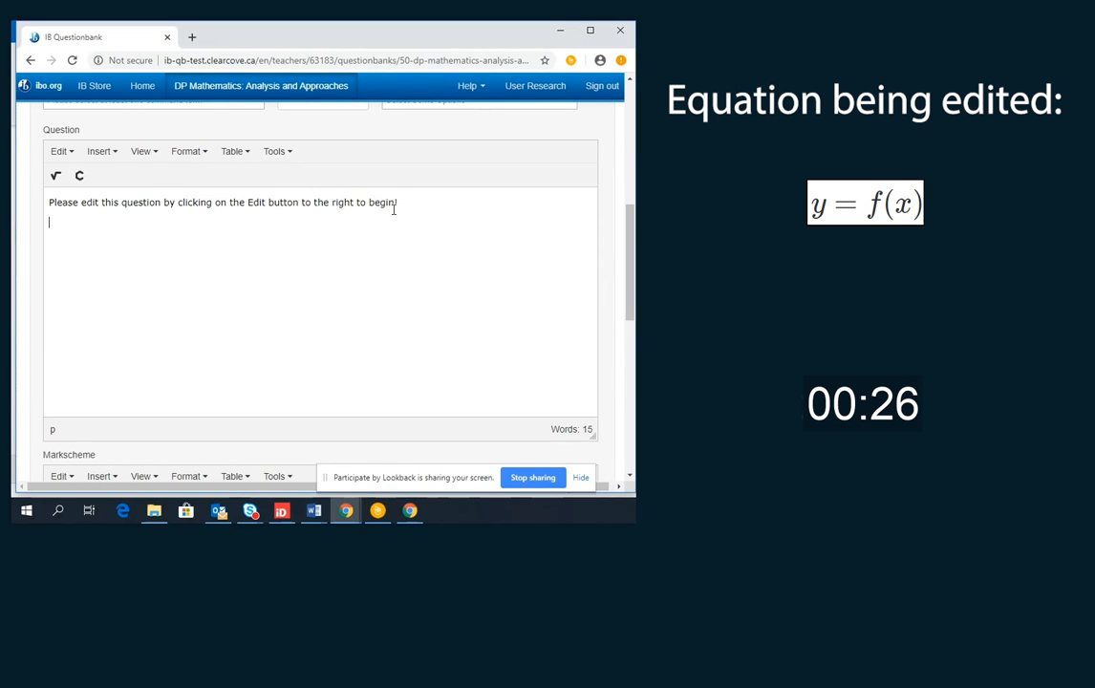
type("y=")
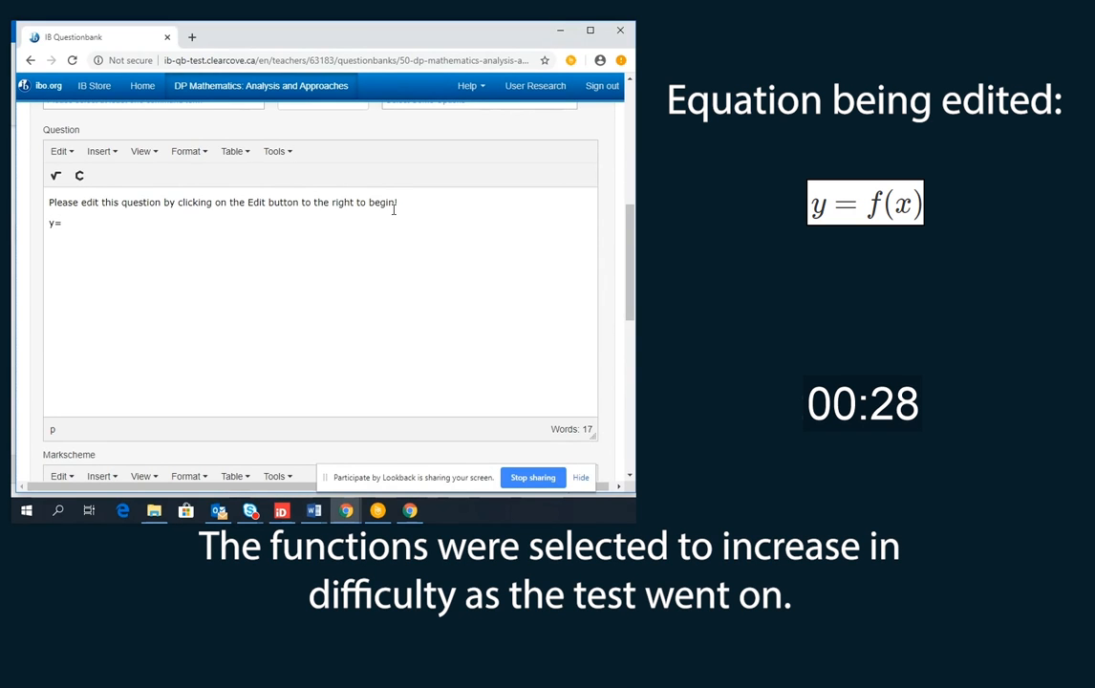
type("f(x")
scroll(392, 211, "up", 1)
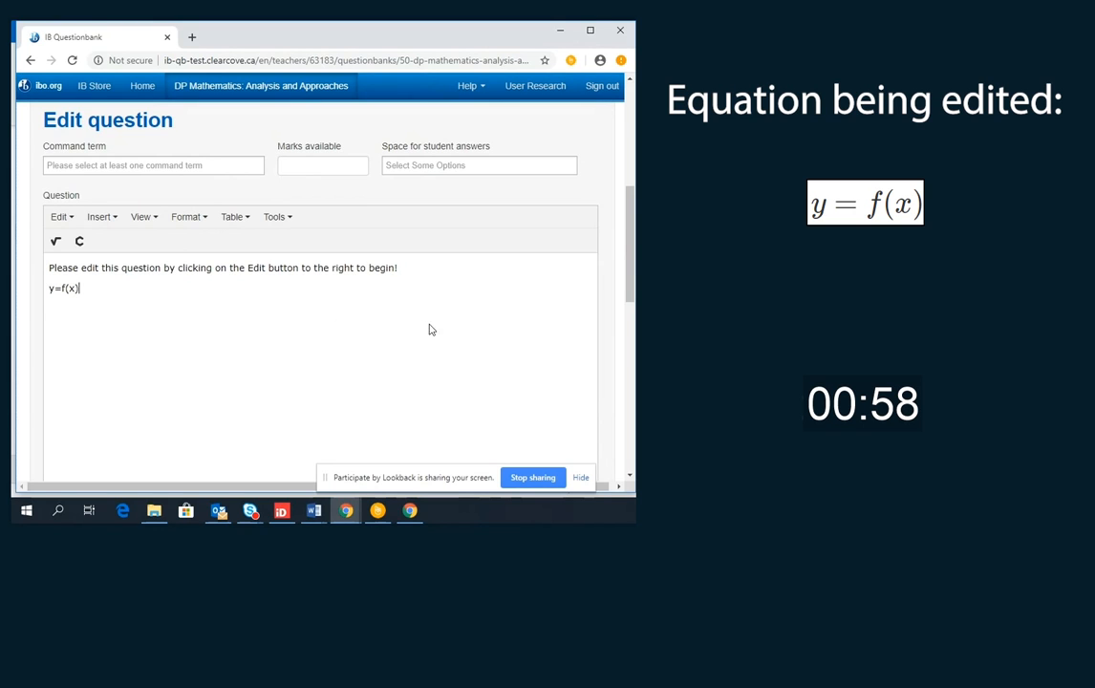
left_click(276, 219)
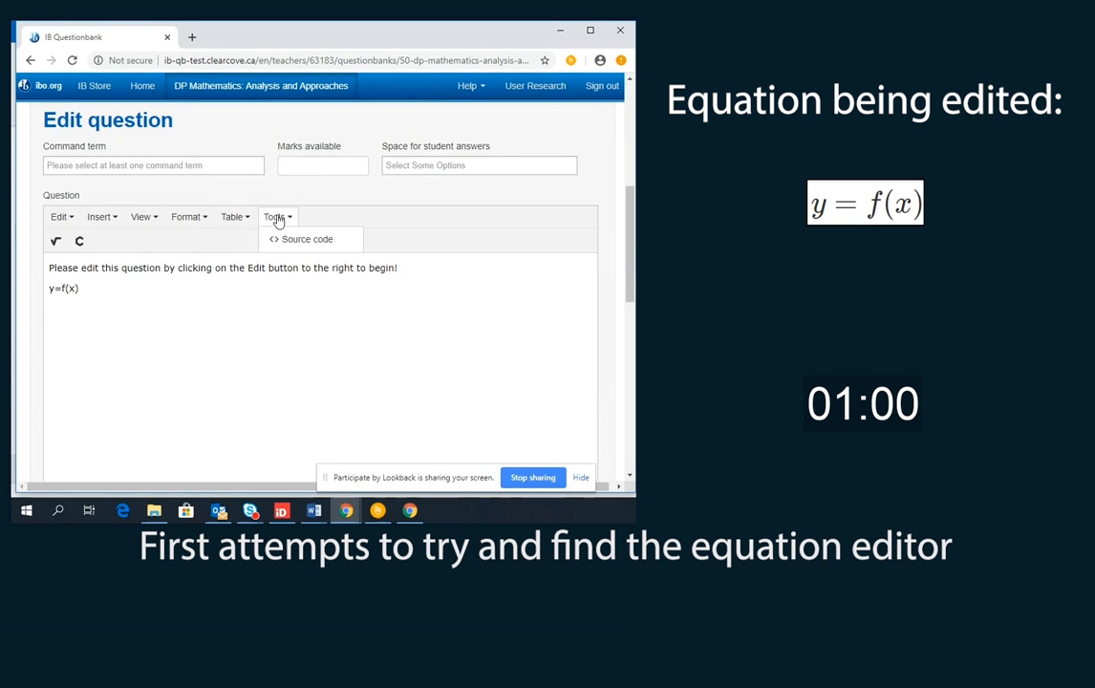
mouse_move(237, 222)
mouse_move(190, 220)
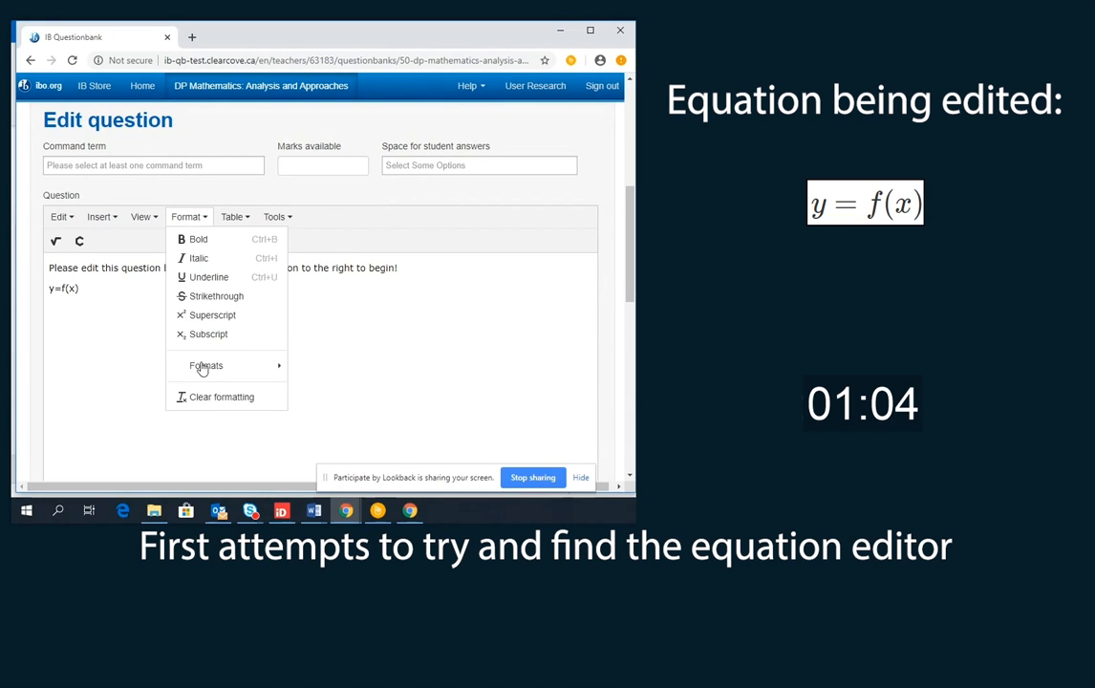
mouse_move(207, 367)
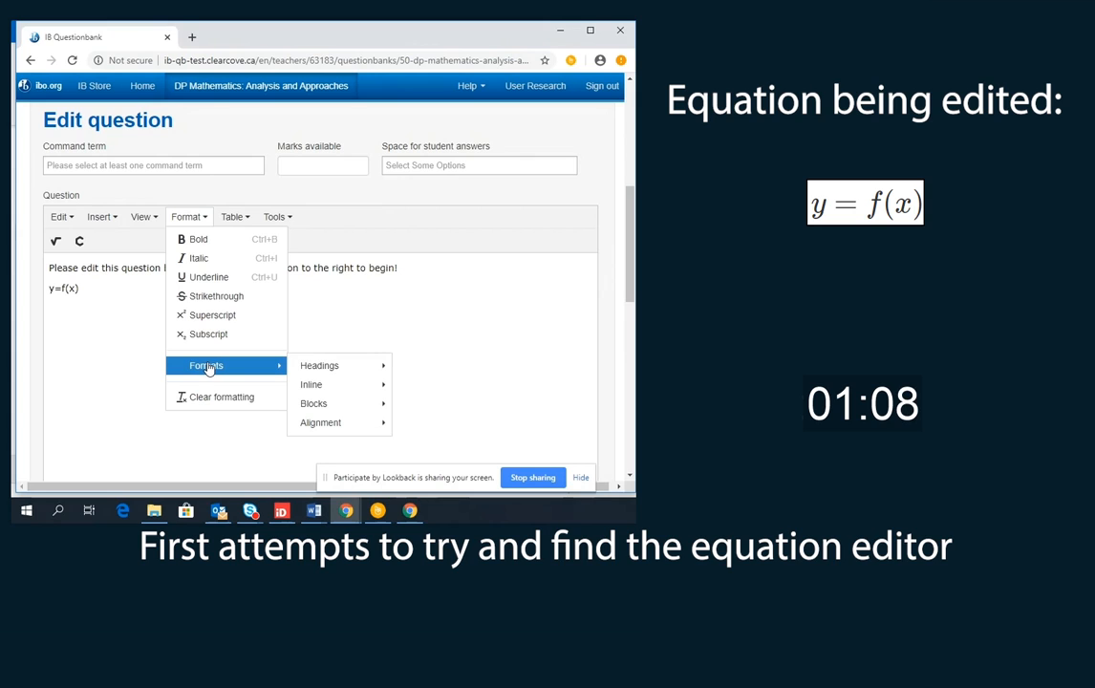
left_click(115, 321)
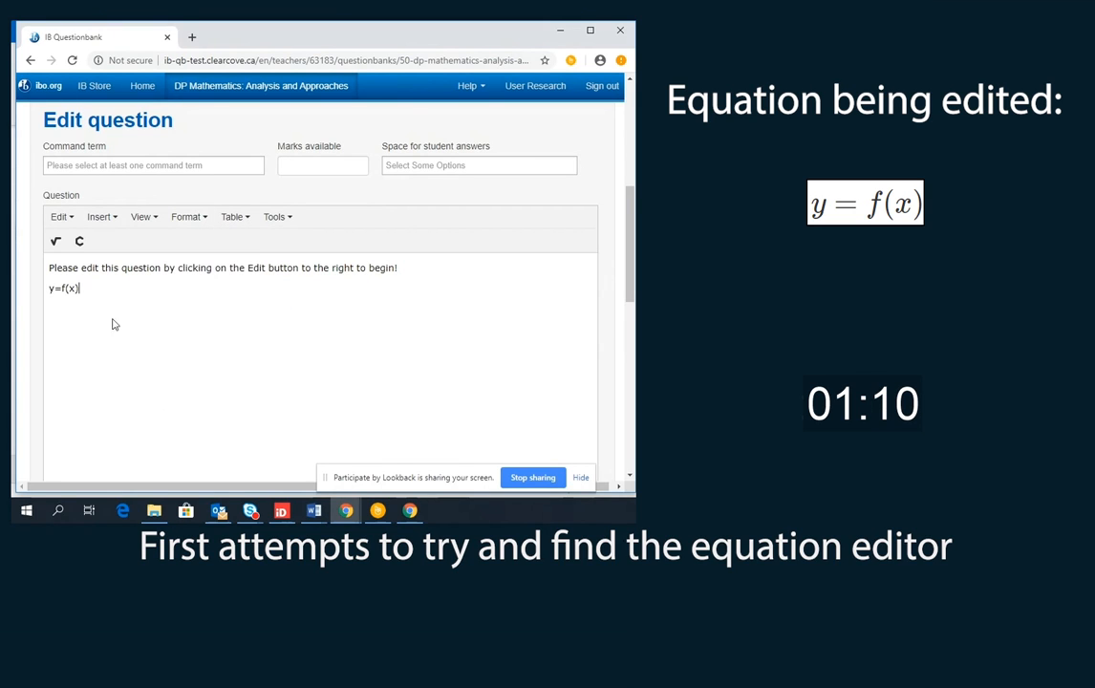
Italicise the y=f(x) line in the question text.
left_click_drag(81, 290, 49, 289)
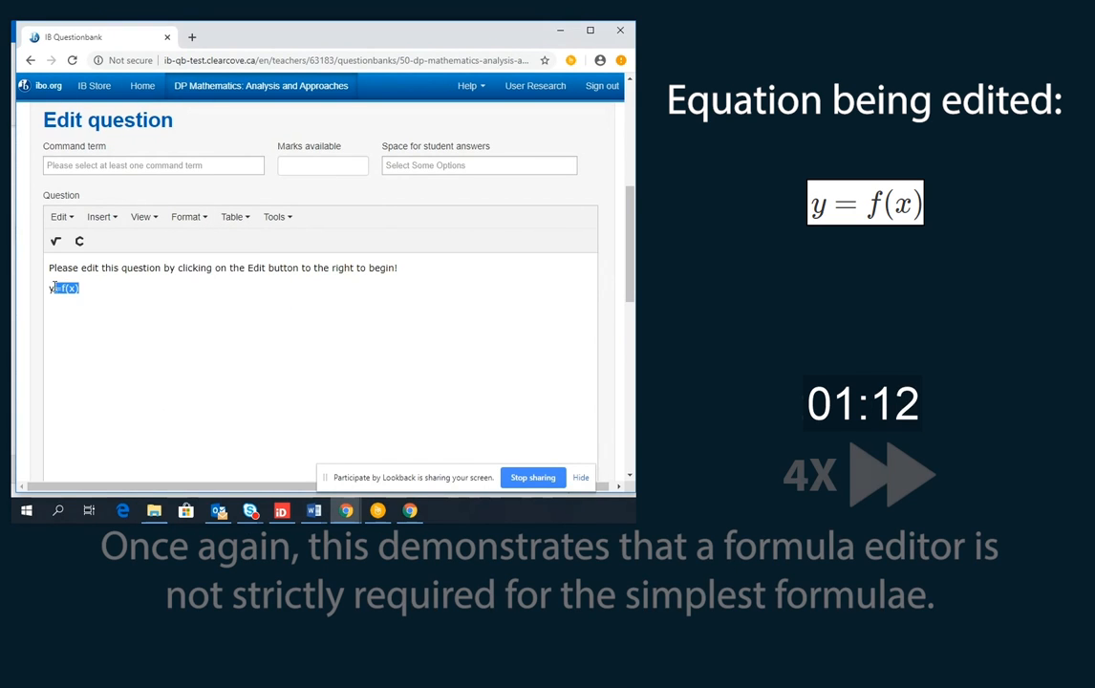
left_click(192, 219)
left_click(199, 259)
left_click(189, 217)
mouse_move(222, 365)
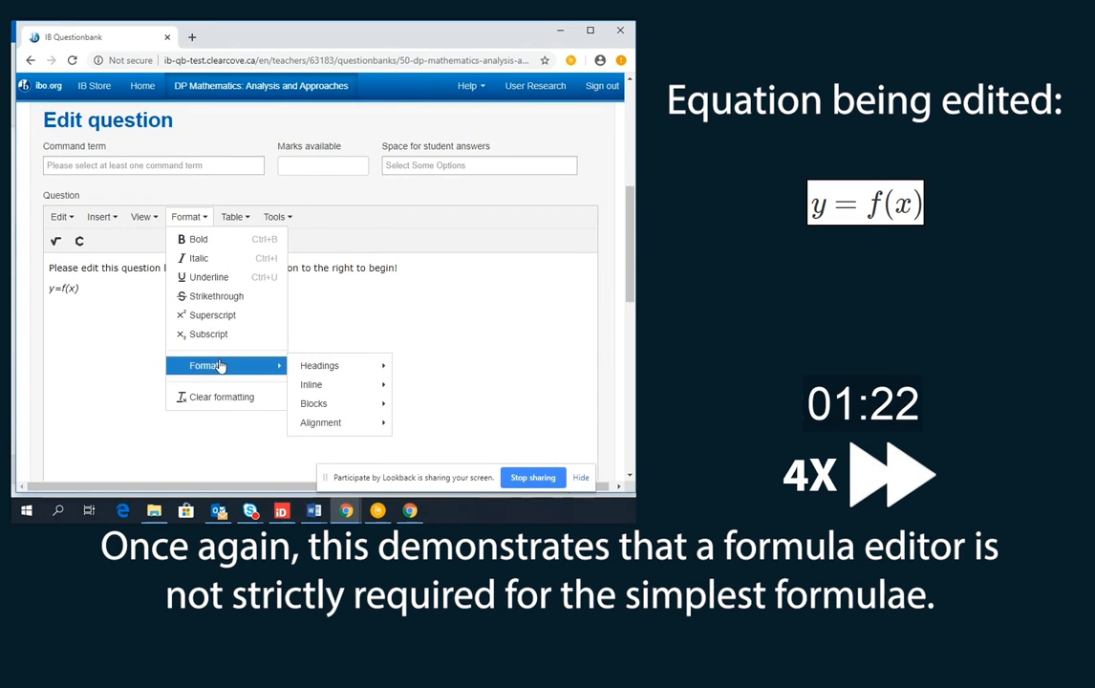
left_click(452, 382)
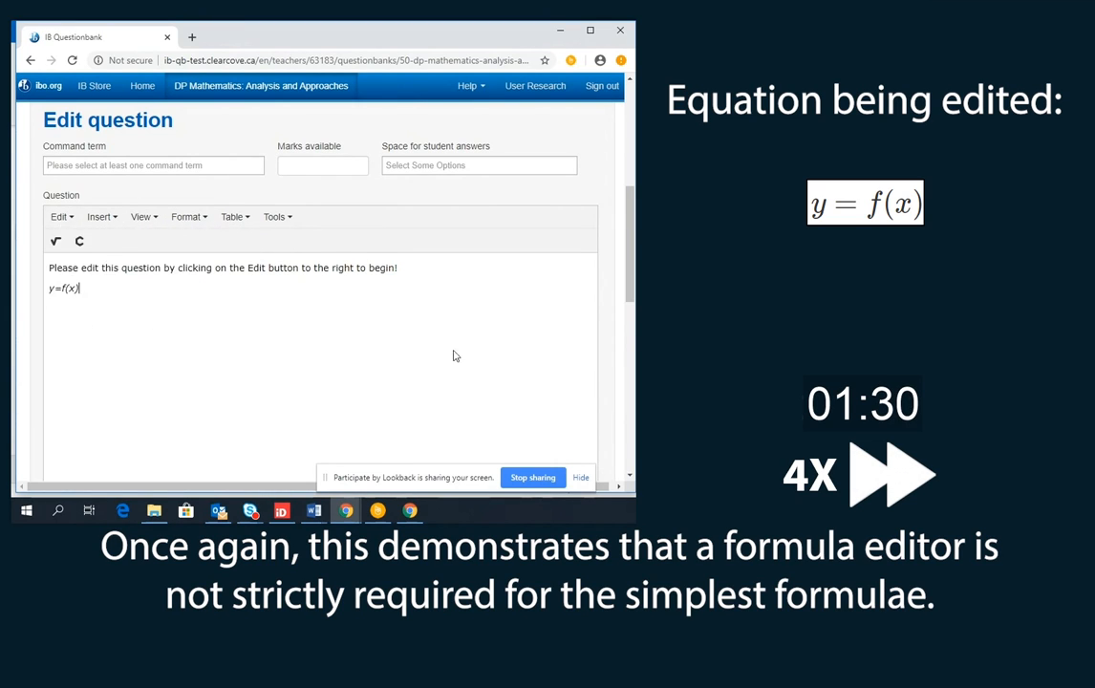
Check the second formula in the reference image, and add fog(x)=f(g(x)) in italics on a new line below y=f(x).
scroll(447, 363, "down", 3)
scroll(458, 368, "down", 5)
scroll(433, 390, "up", 10)
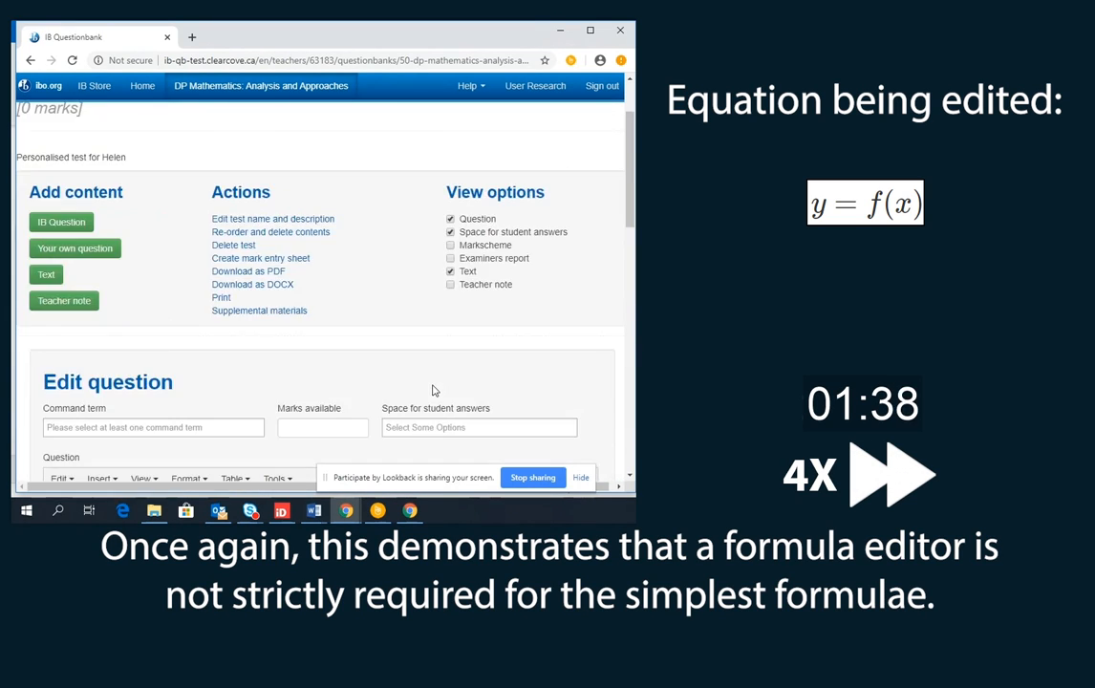
scroll(408, 362, "down", 1)
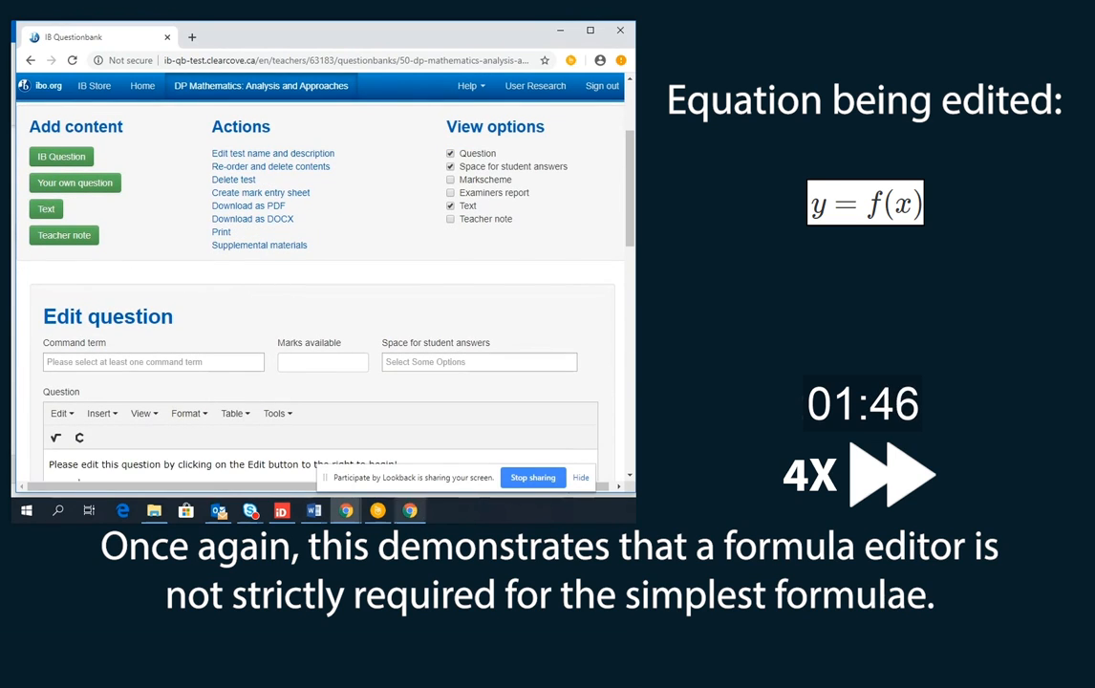
mouse_move(346, 510)
left_click(469, 446)
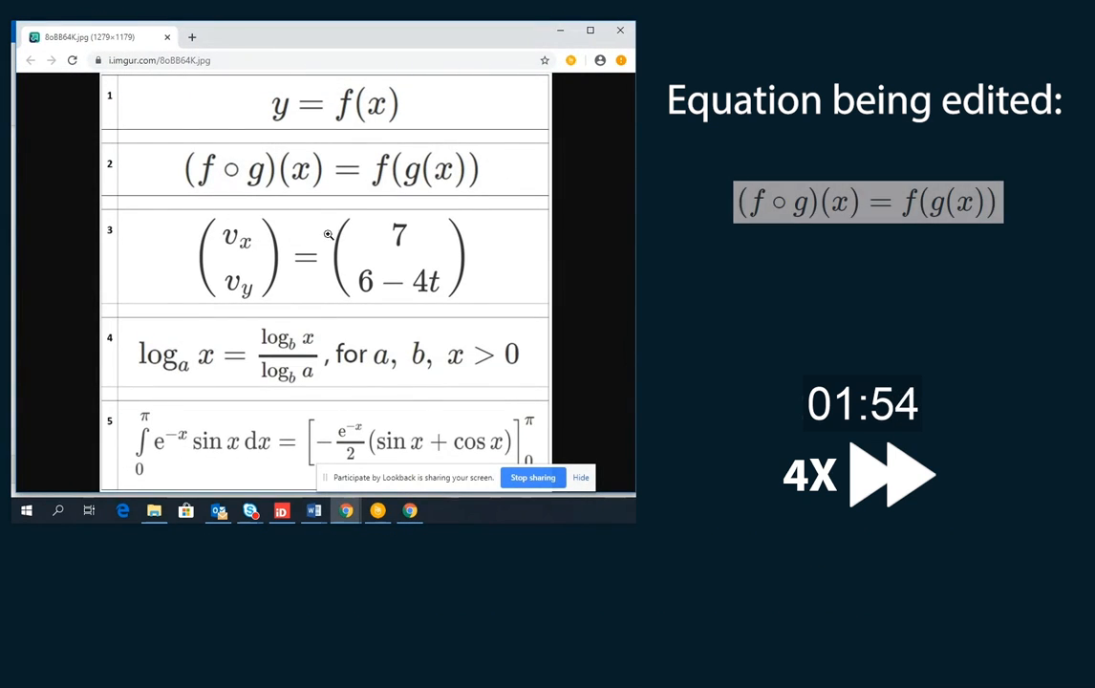
left_click(560, 29)
scroll(195, 407, "down", 2)
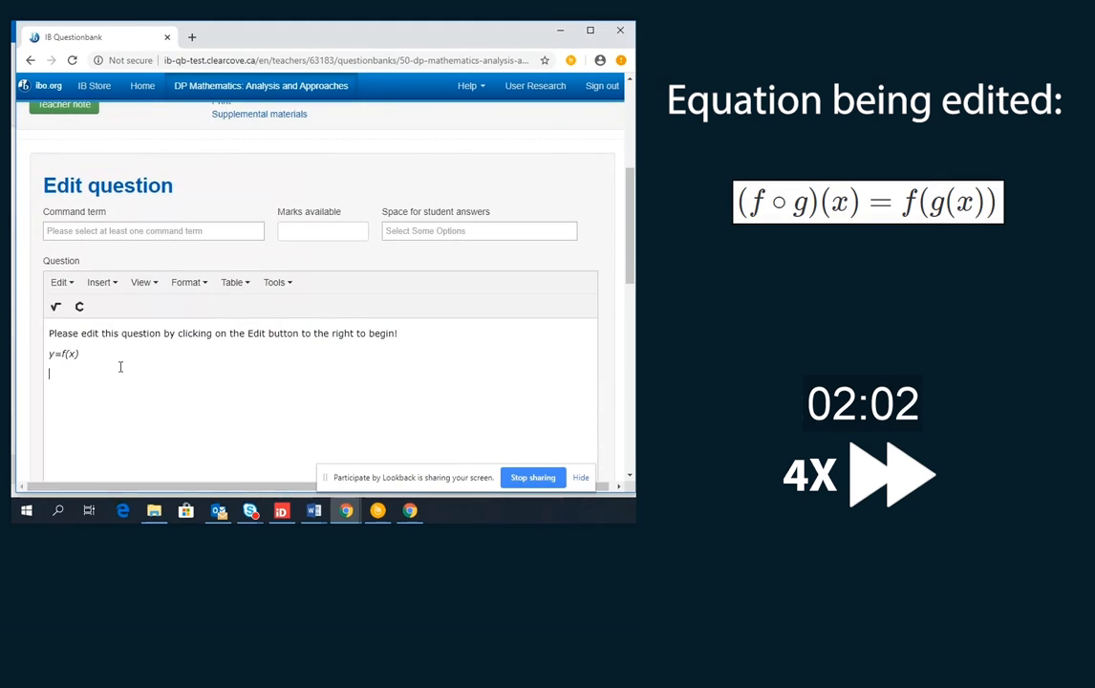
type("g(x)=f(g(x")
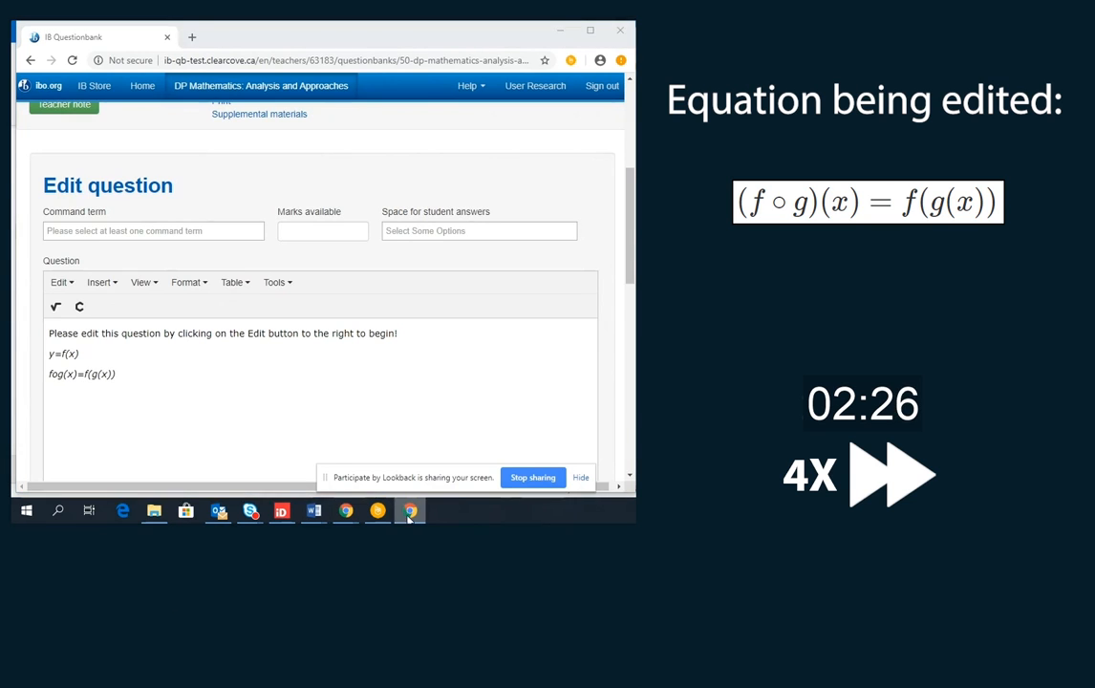
Examine the third formula, the column vector equation, in the reference image and return to the question editor.
mouse_move(346, 510)
left_click(473, 473)
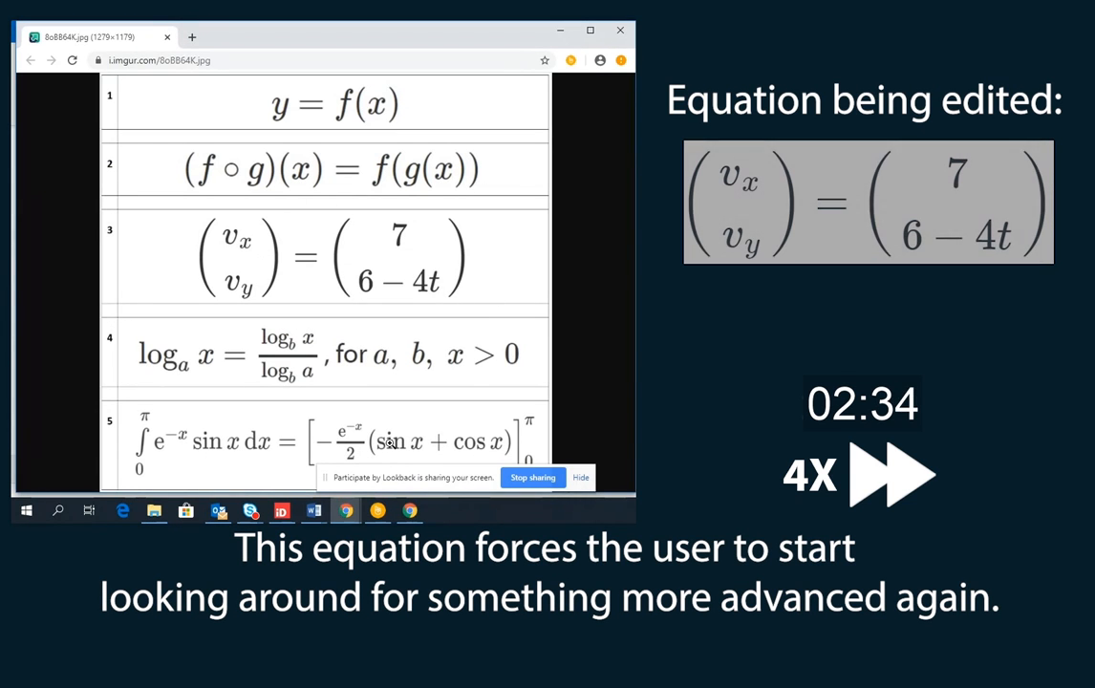
left_click(561, 30)
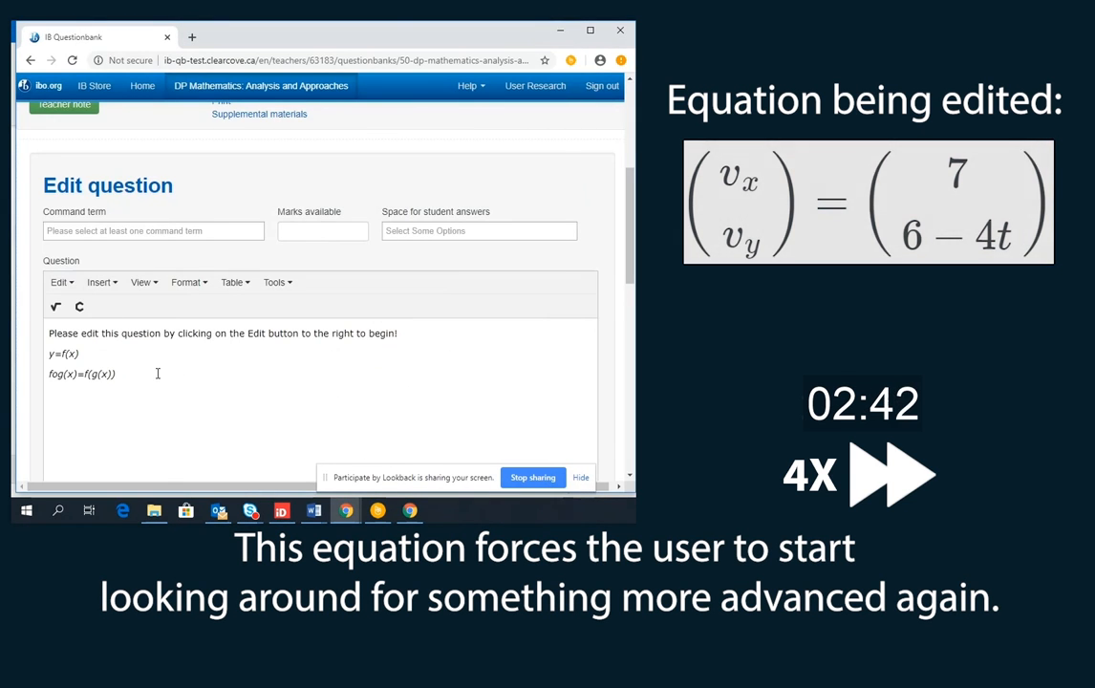
mouse_move(346, 510)
left_click(540, 457)
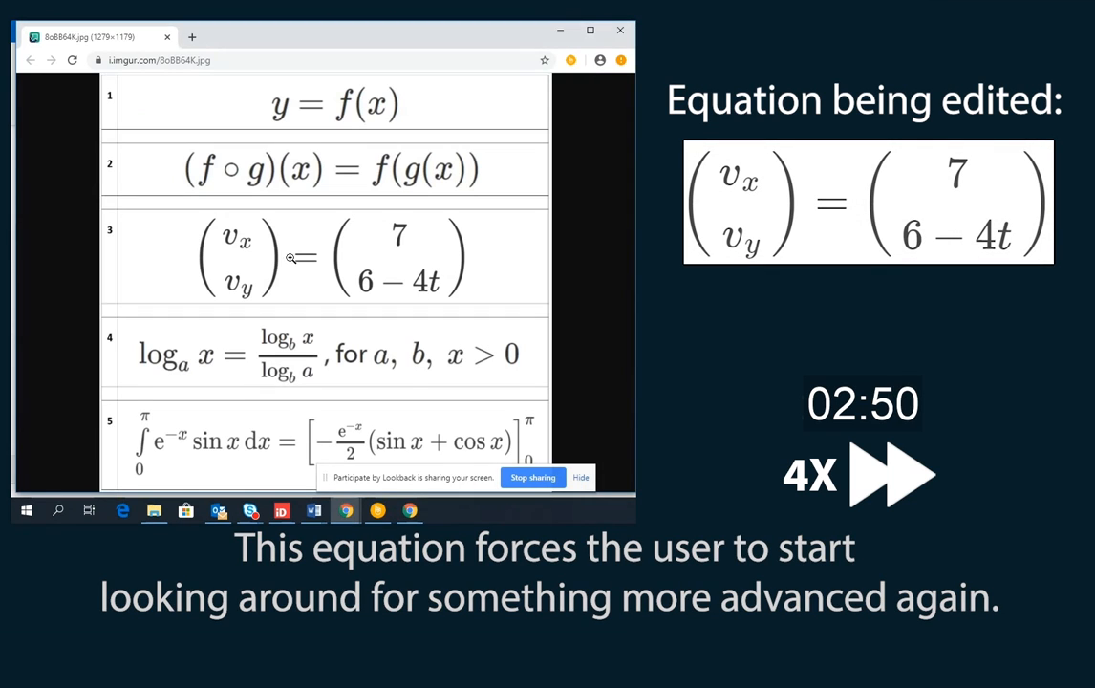
left_click(560, 31)
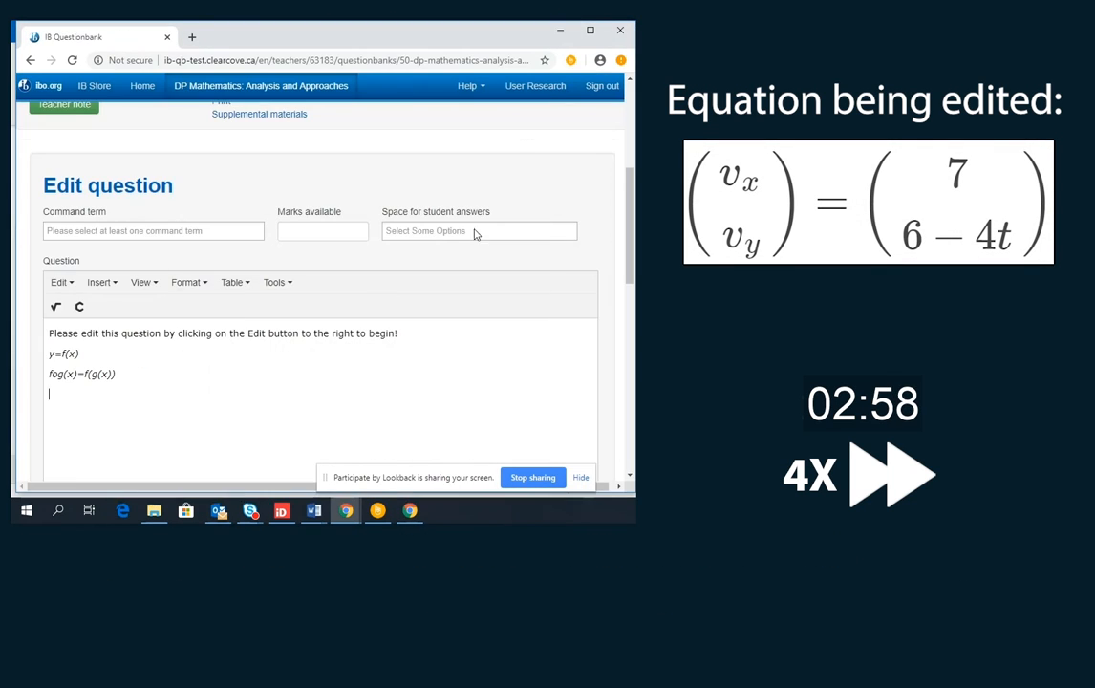
mouse_move(346, 510)
left_click(434, 445)
left_click(561, 30)
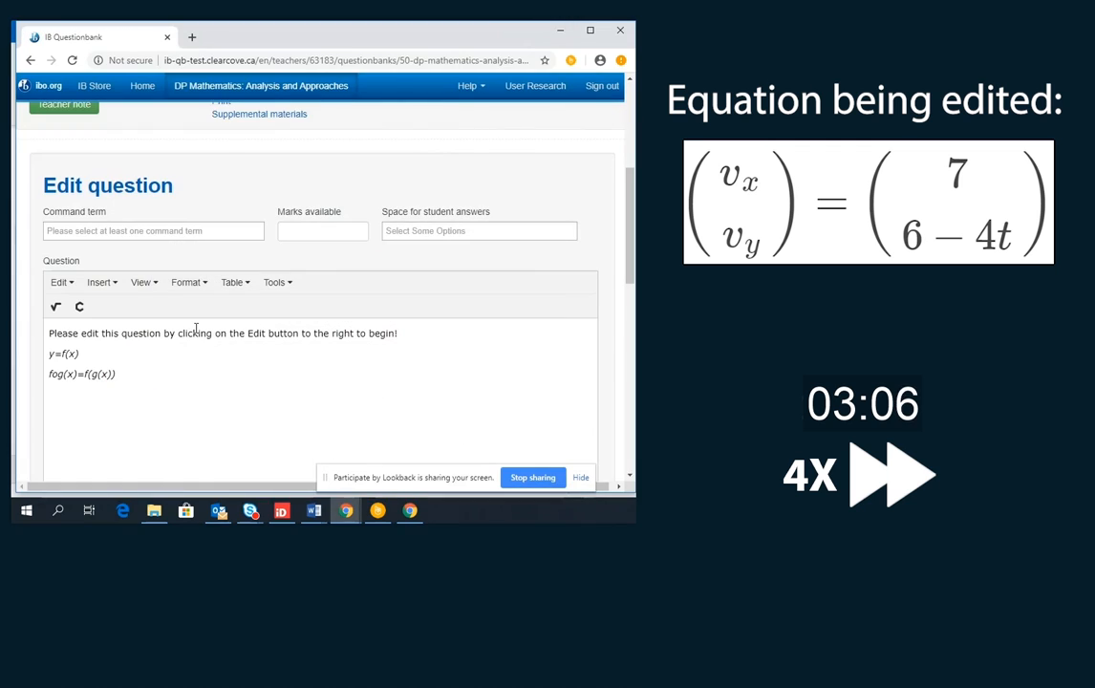
Examine the question editor's table, insertion, formatting, view and source code options for a way to build column vectors.
left_click(232, 283)
mouse_move(266, 395)
mouse_move(274, 417)
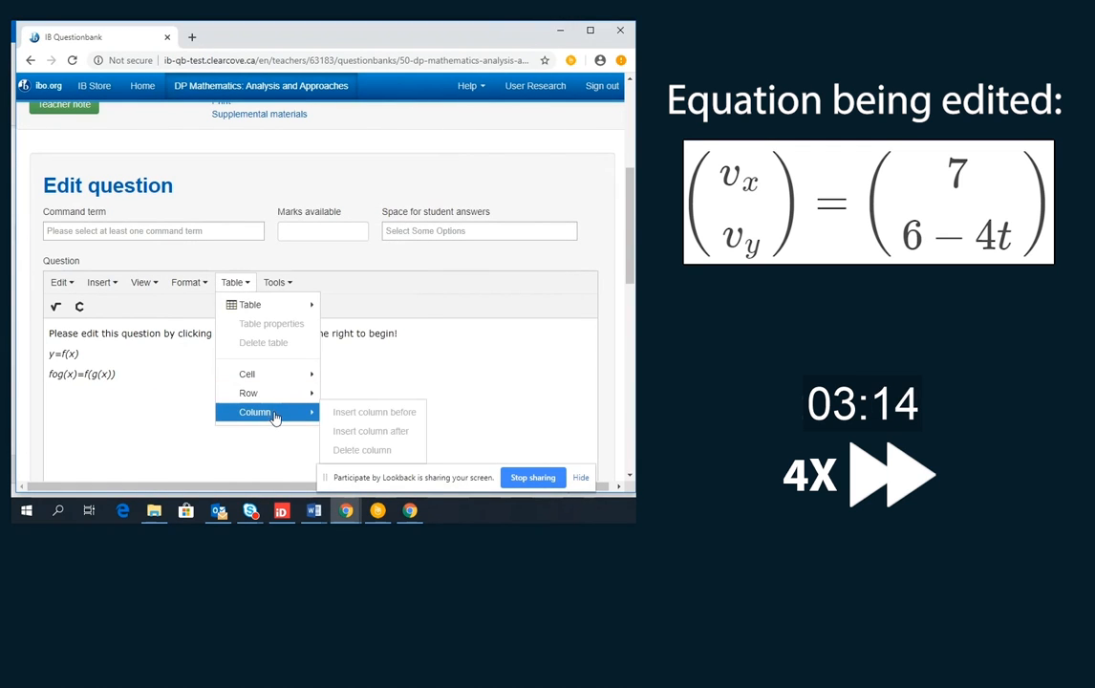
left_click(101, 283)
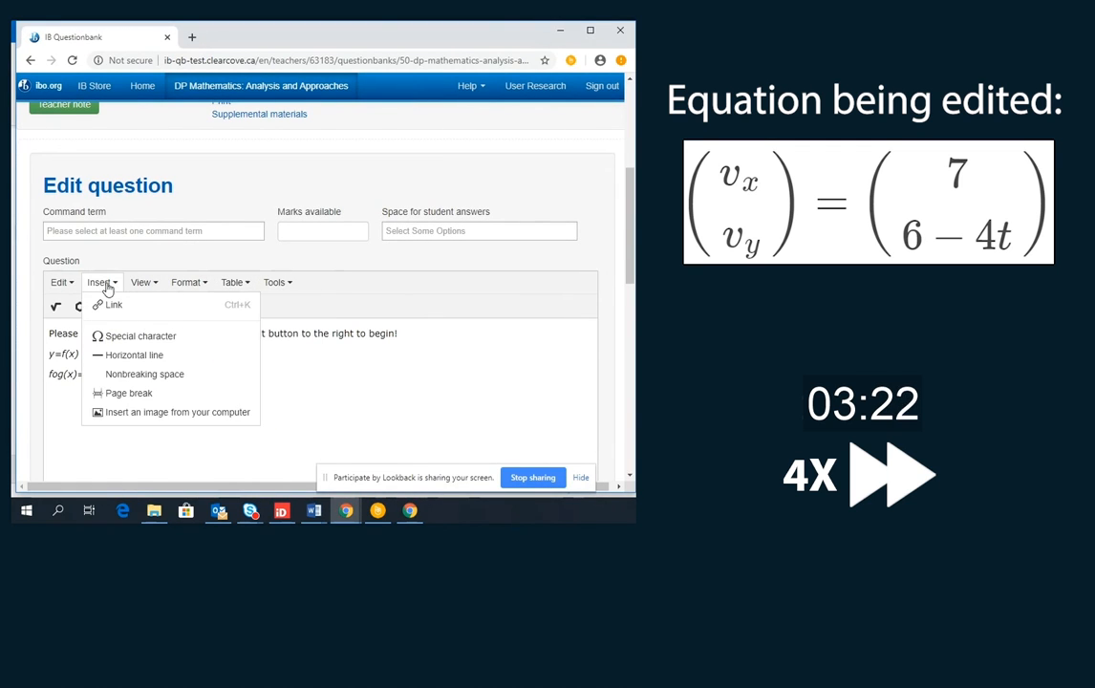
mouse_move(174, 286)
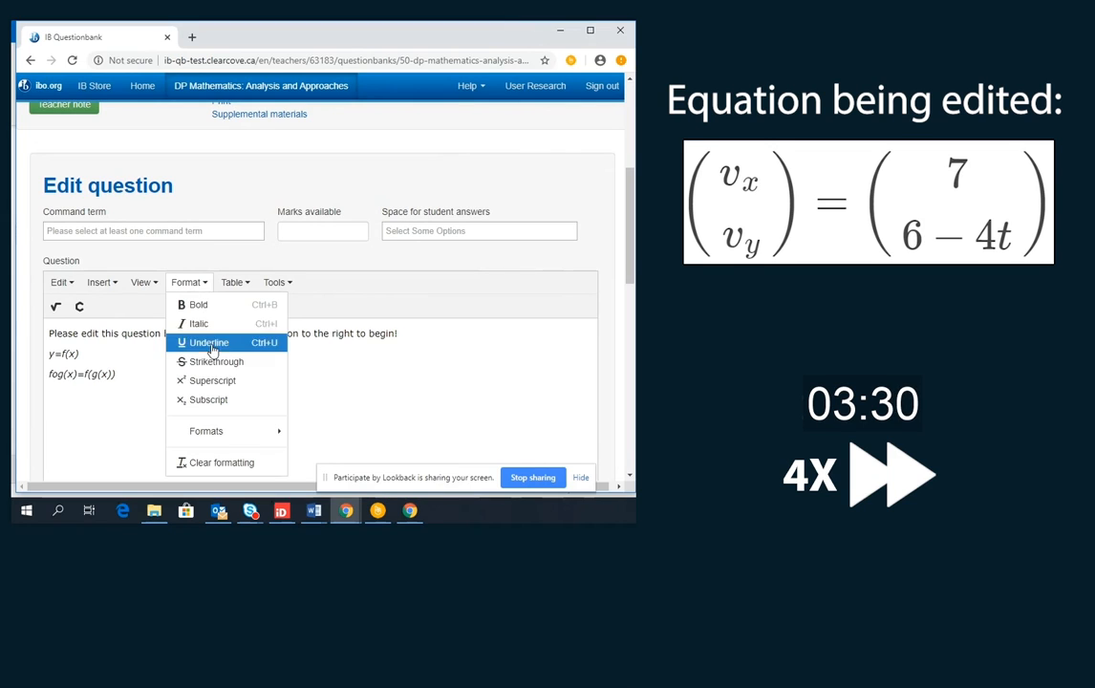
mouse_move(210, 438)
mouse_move(279, 283)
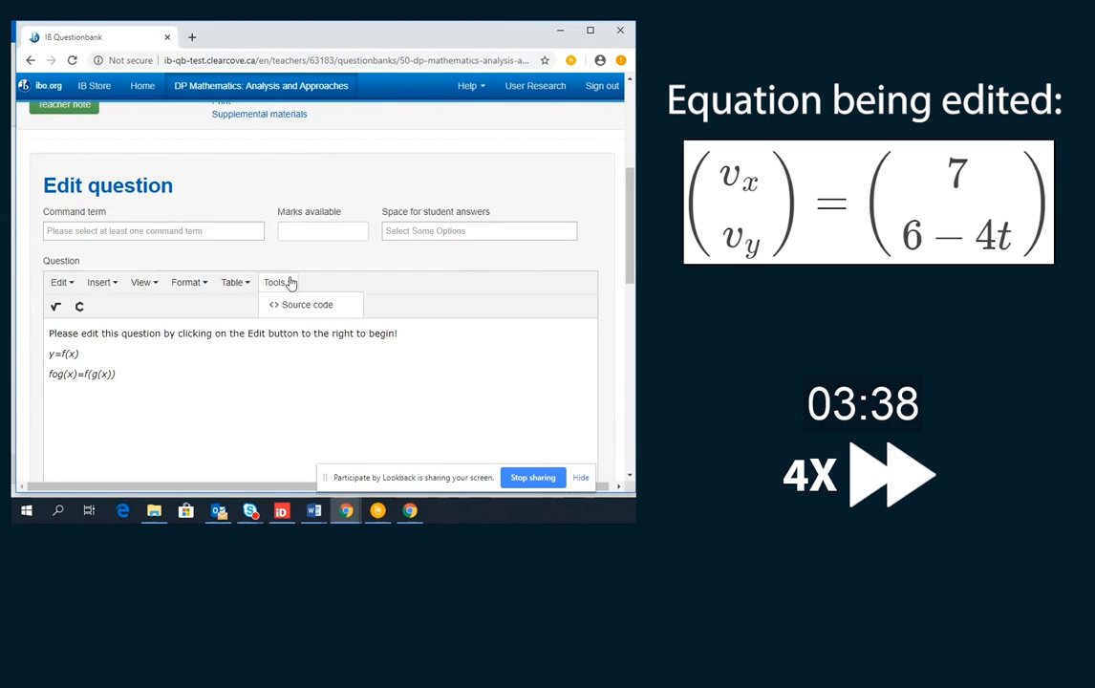
left_click(297, 308)
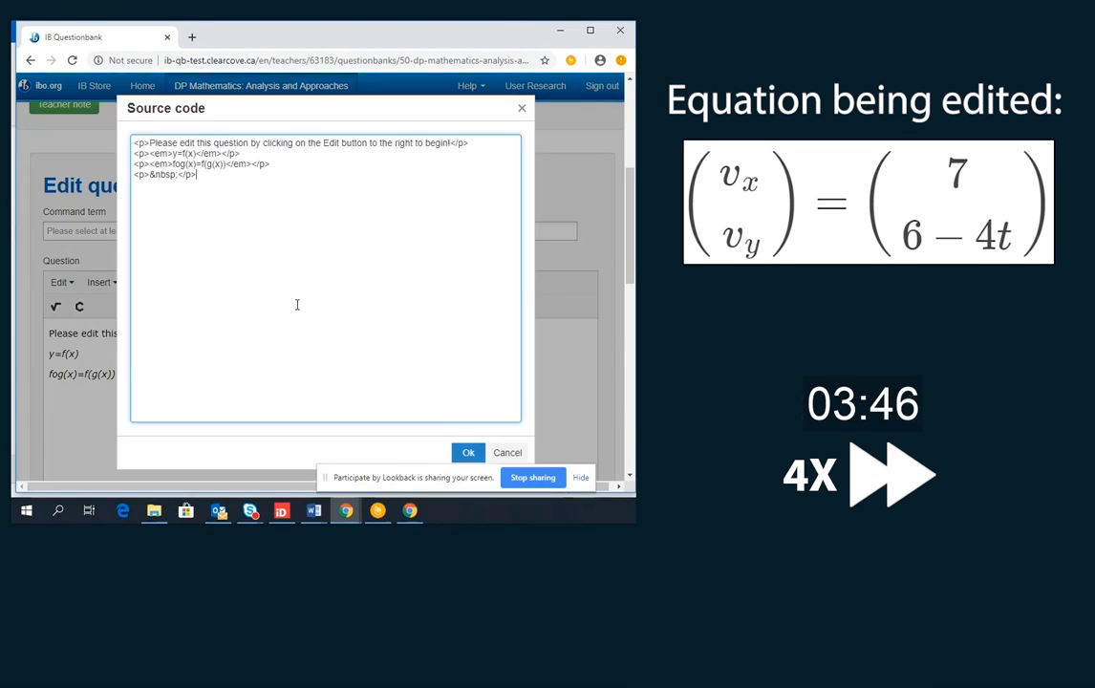
left_click(521, 107)
left_click(237, 289)
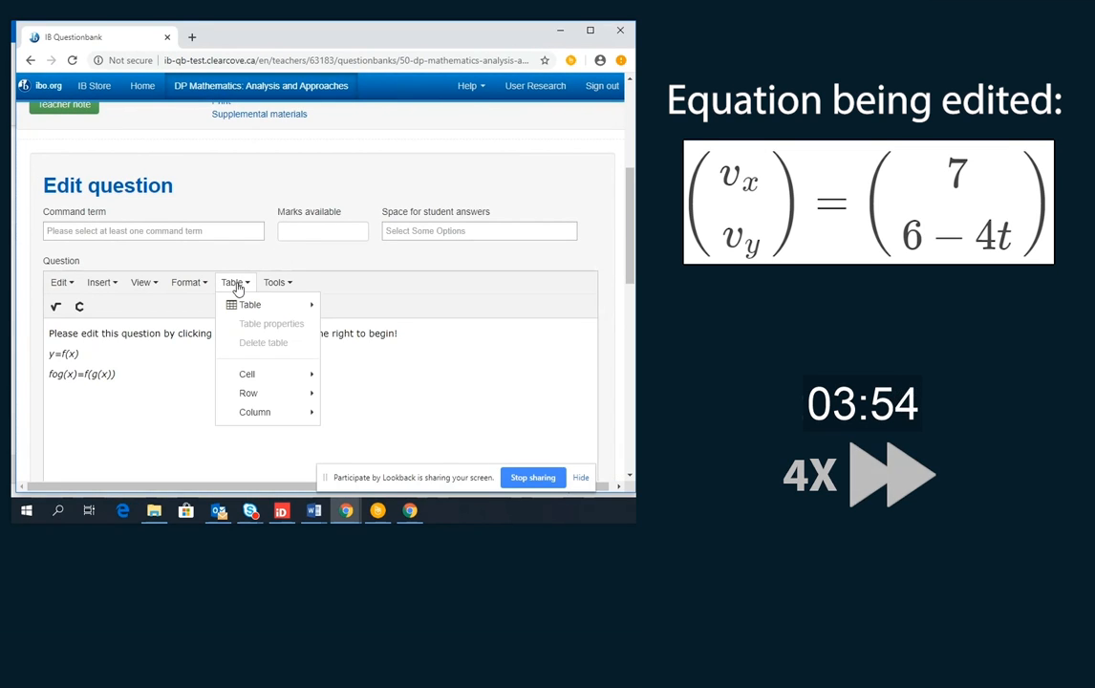
mouse_move(190, 290)
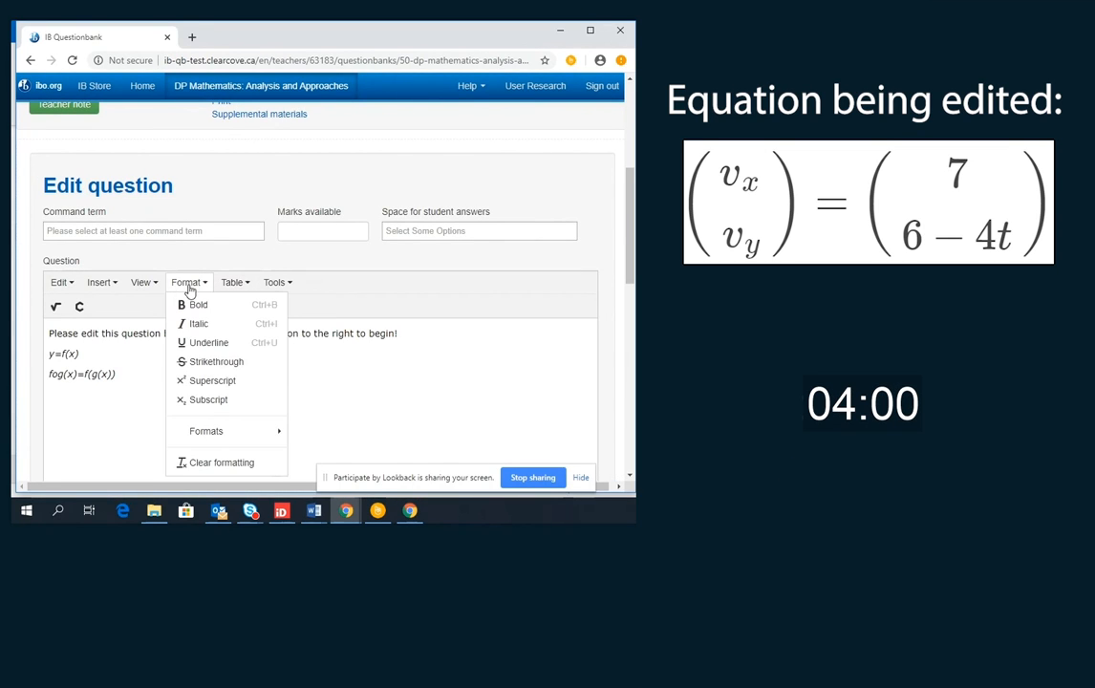
mouse_move(146, 287)
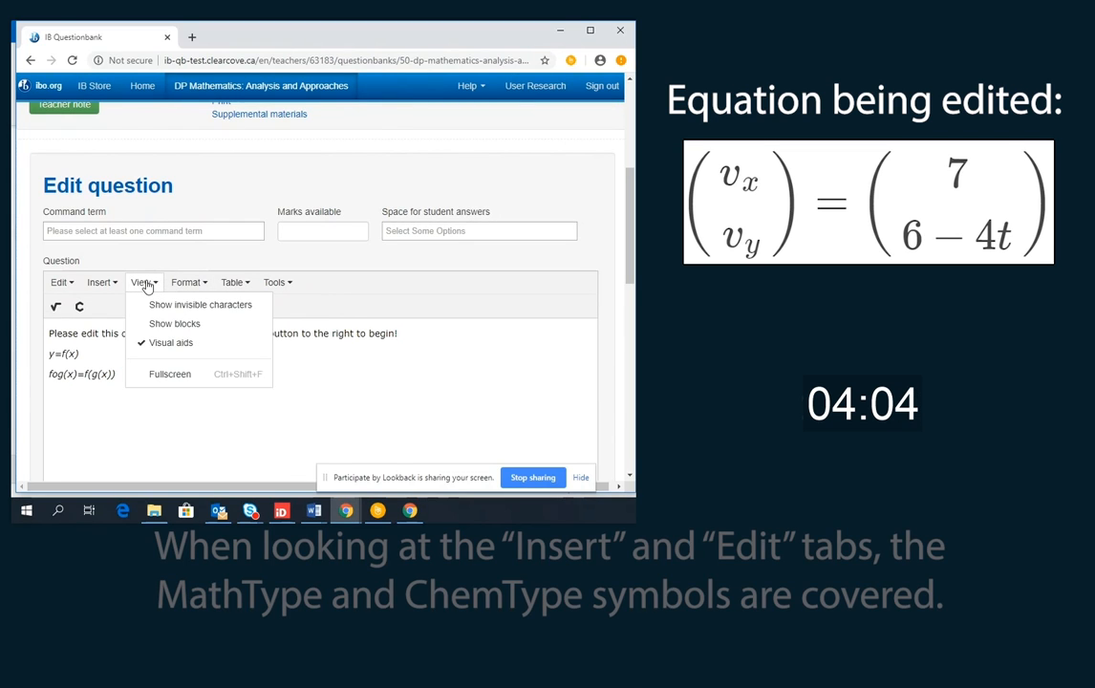
mouse_move(109, 286)
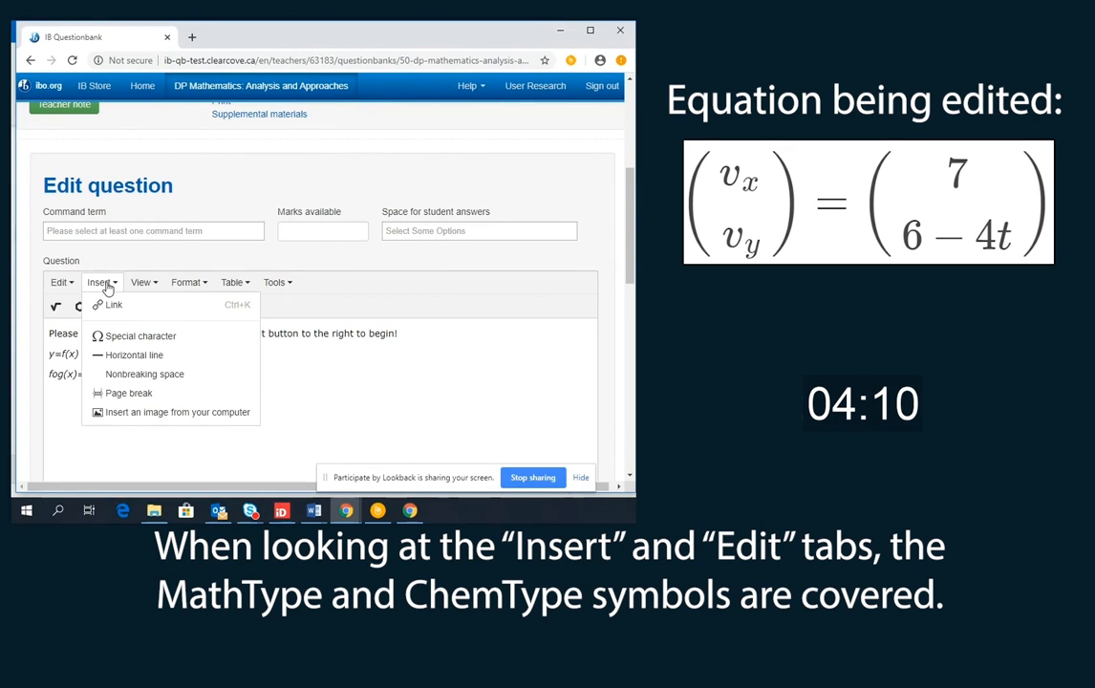
left_click(63, 285)
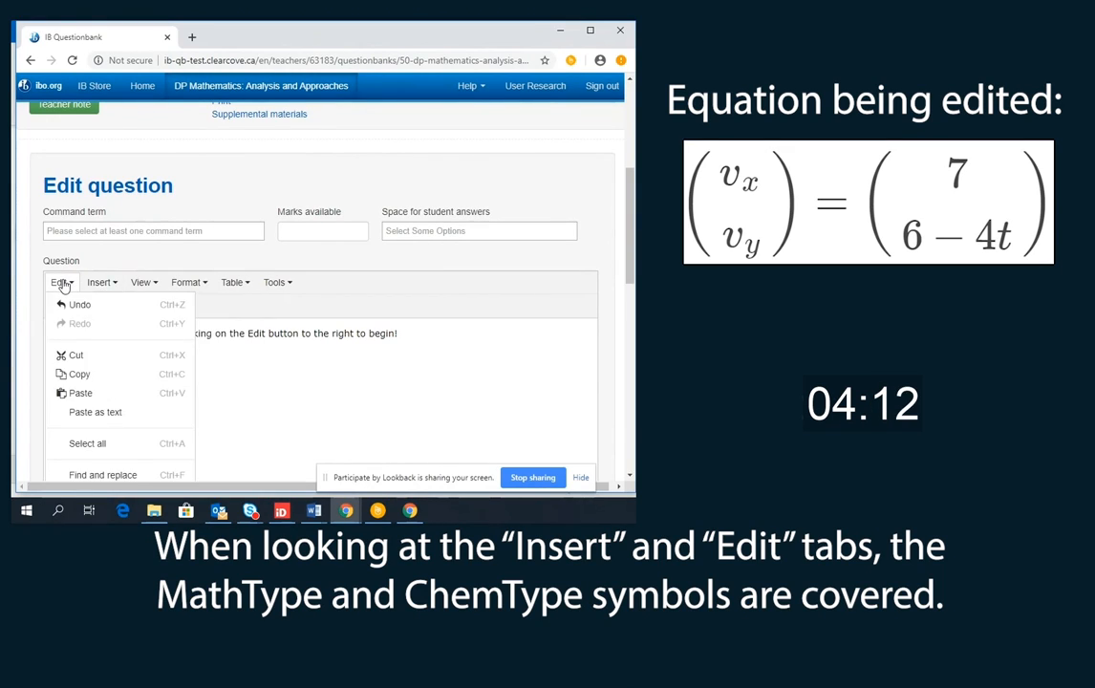
Try inserting a 2 x 2 table below the fog(x)=f(g(x)) line to lay out the column vector.
mouse_move(228, 289)
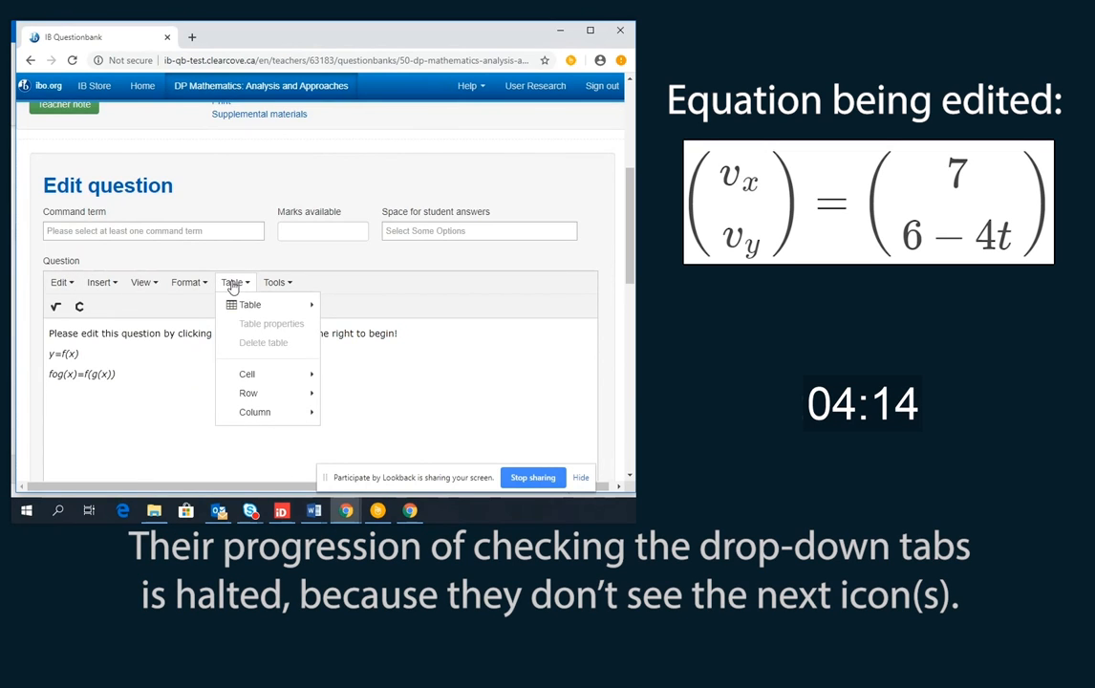
mouse_move(245, 311)
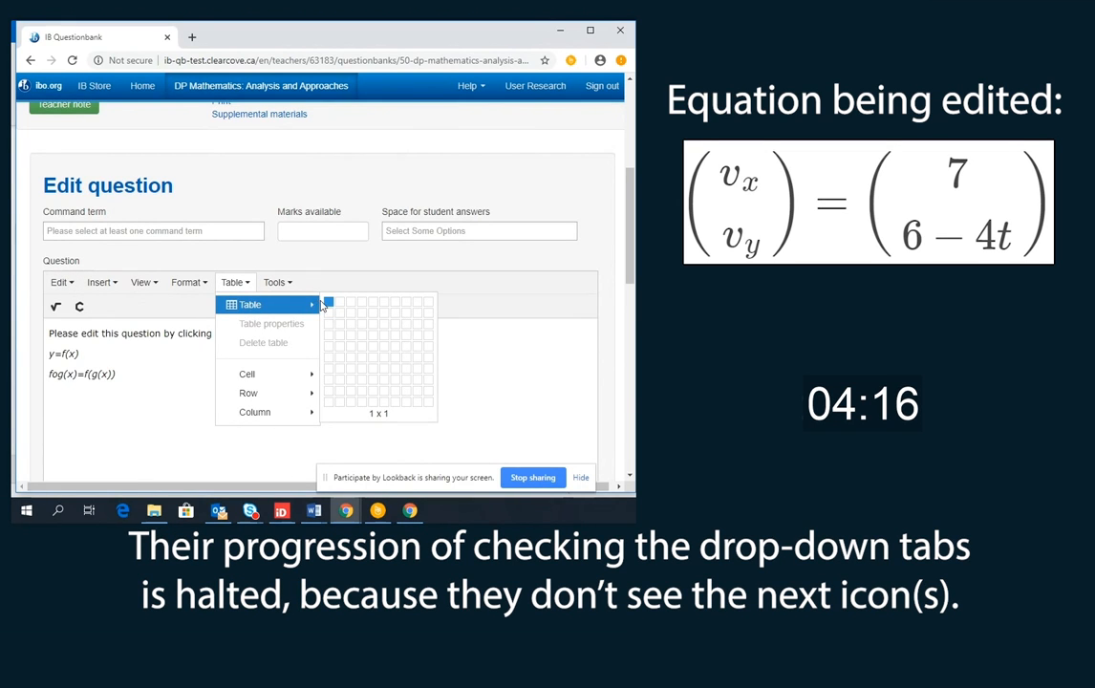
left_click_drag(330, 303, 335, 310)
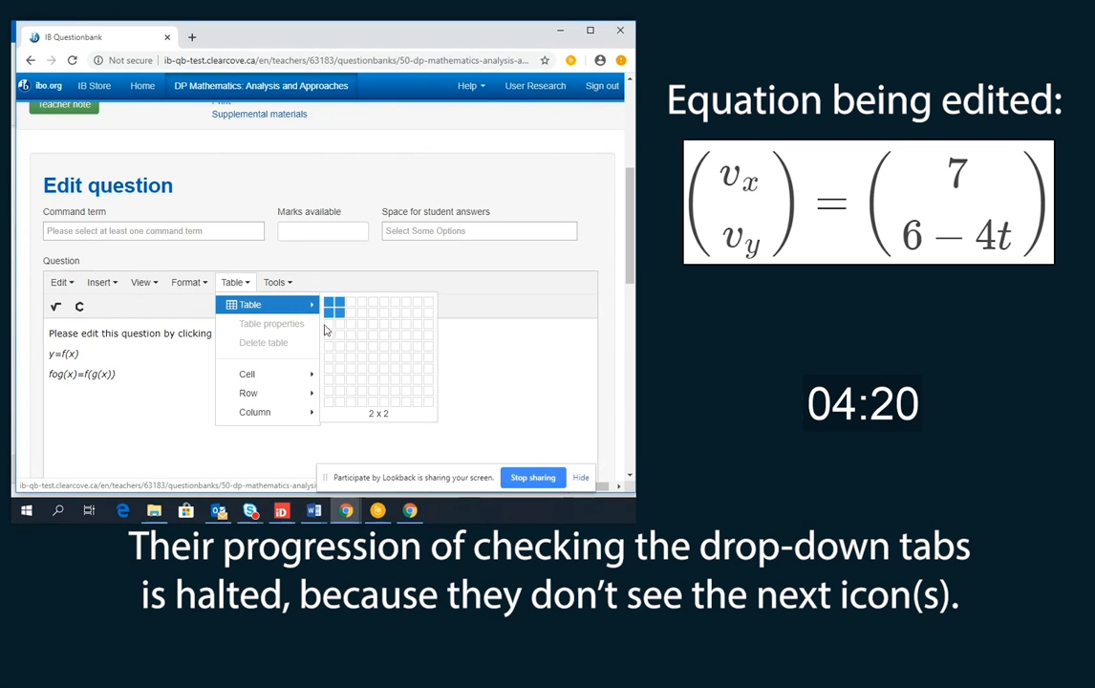
left_click(337, 312)
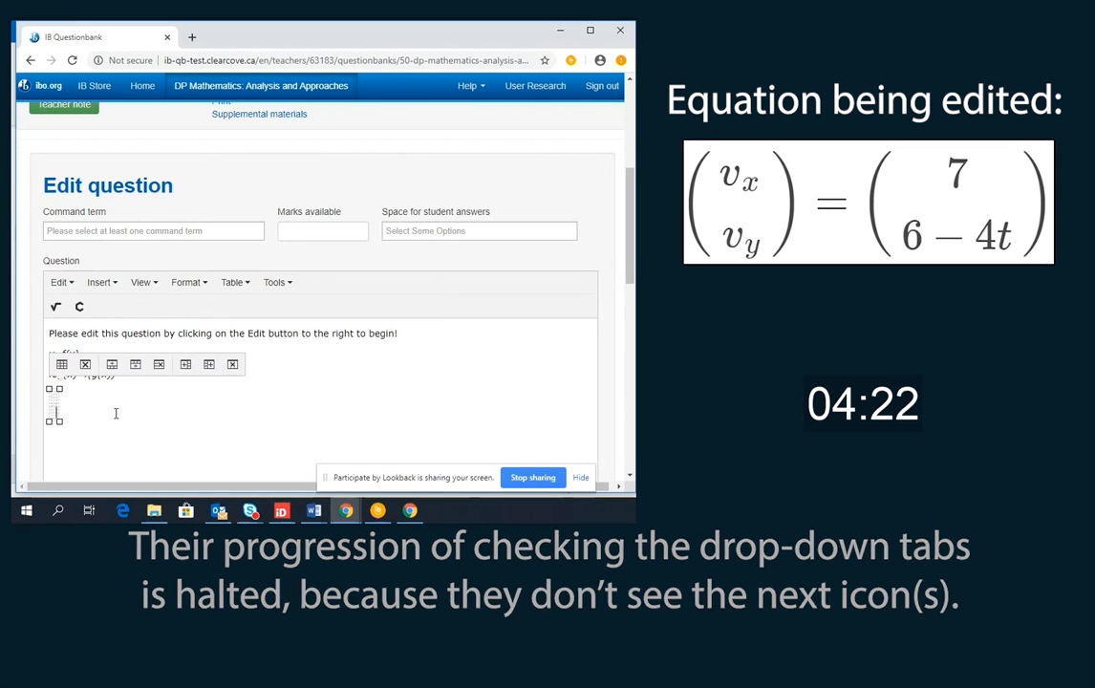
left_click(155, 413)
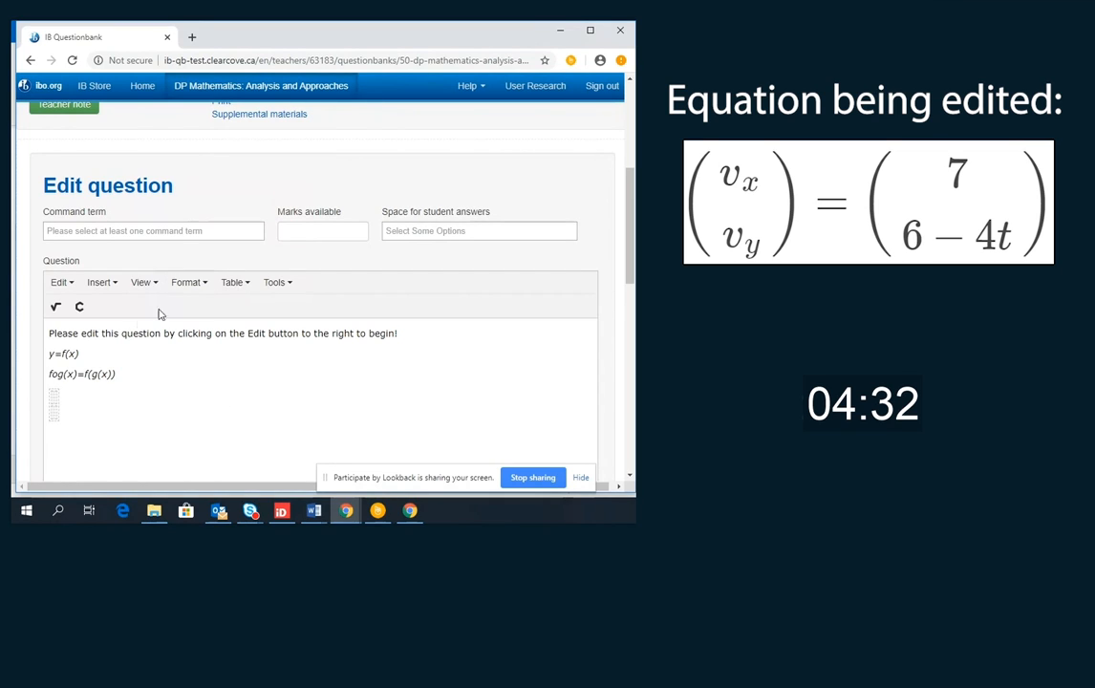
Remove the table and start a MathType equation with two square-bracketed two-row column vectors joined by an equals sign.
left_click(71, 316)
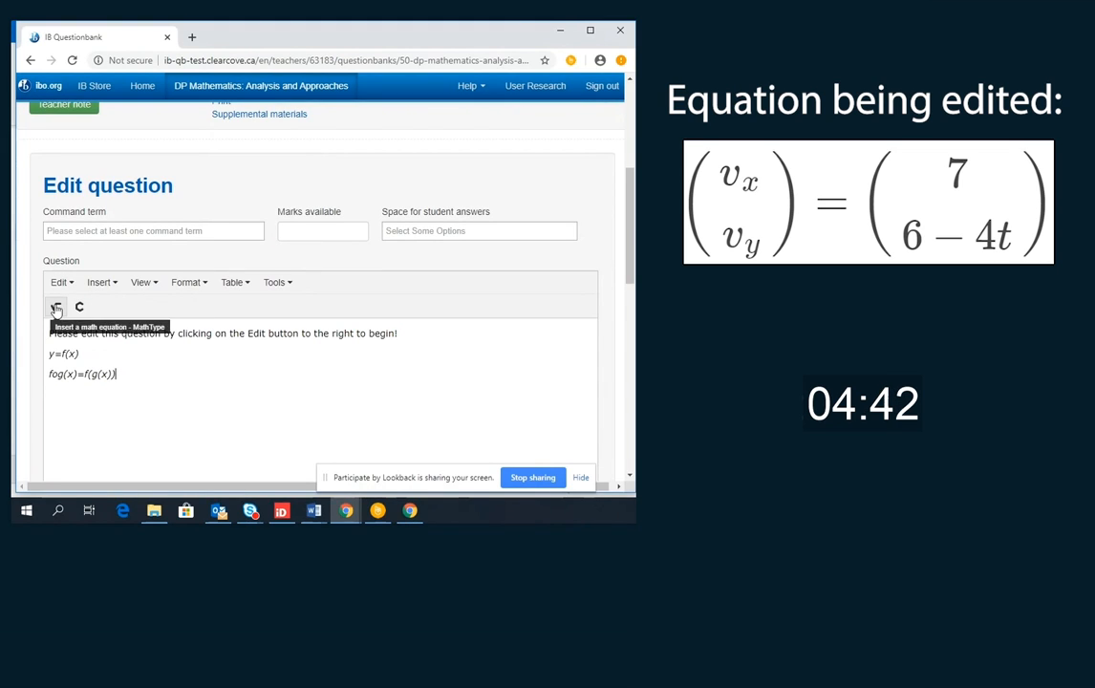
left_click(55, 308)
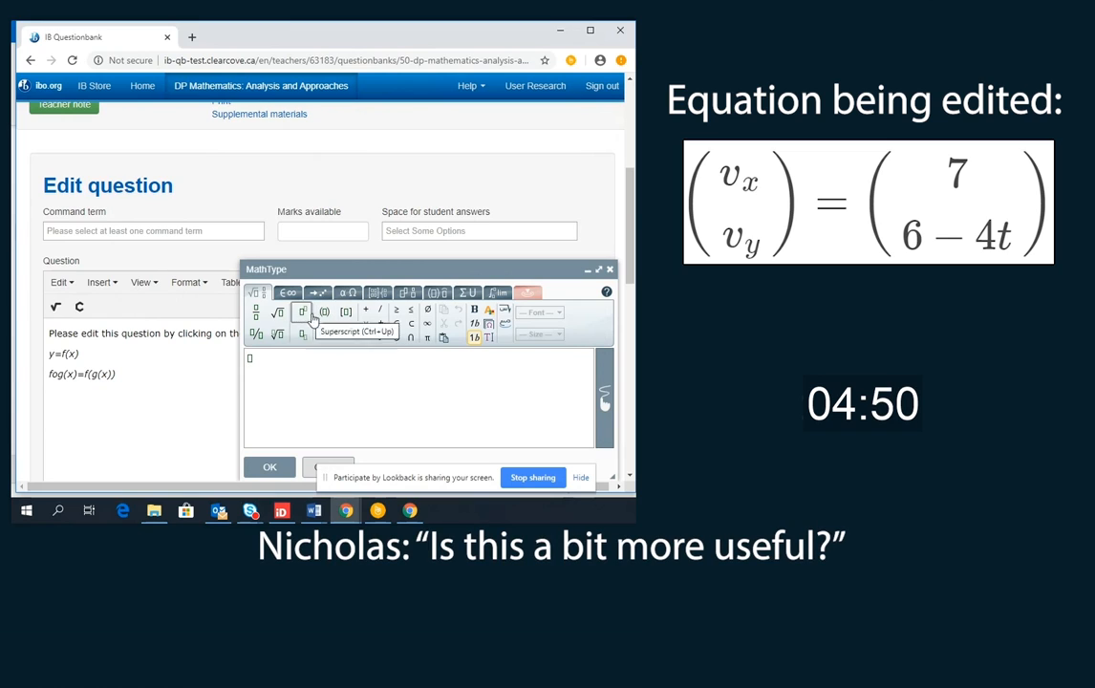
left_click(408, 294)
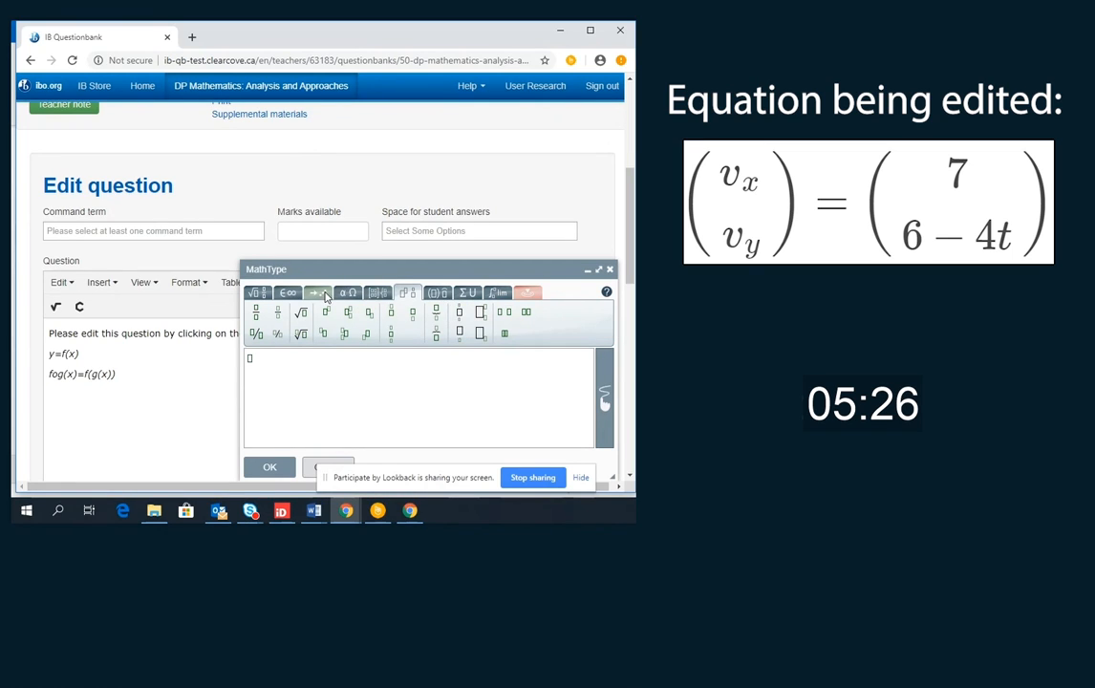
left_click(377, 293)
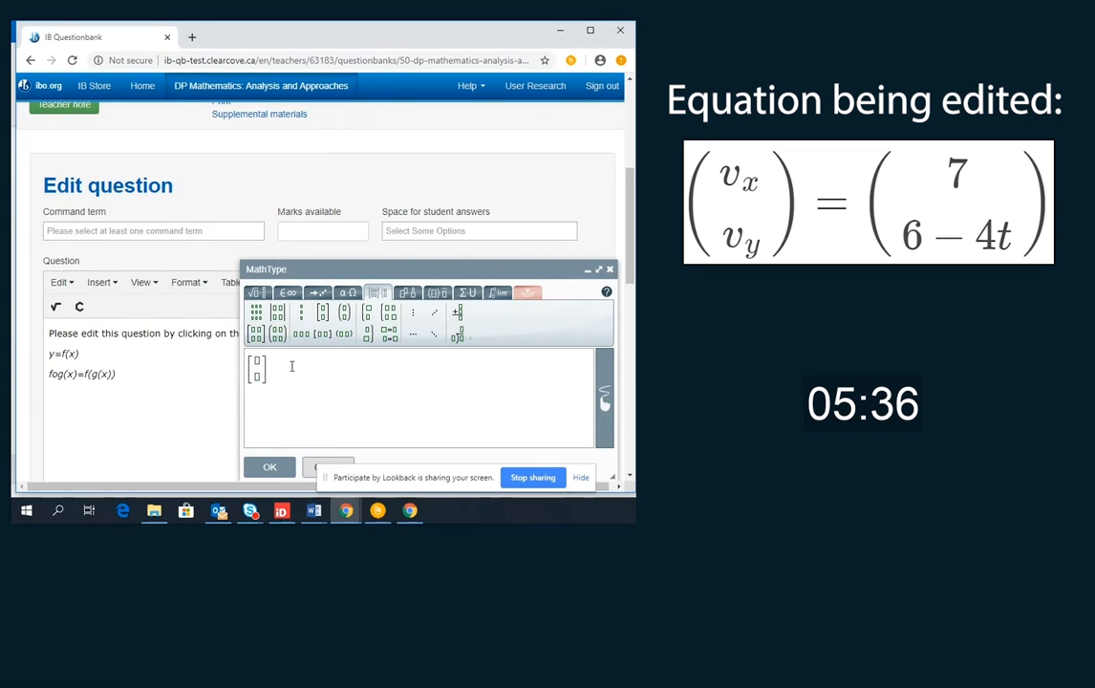
type("=")
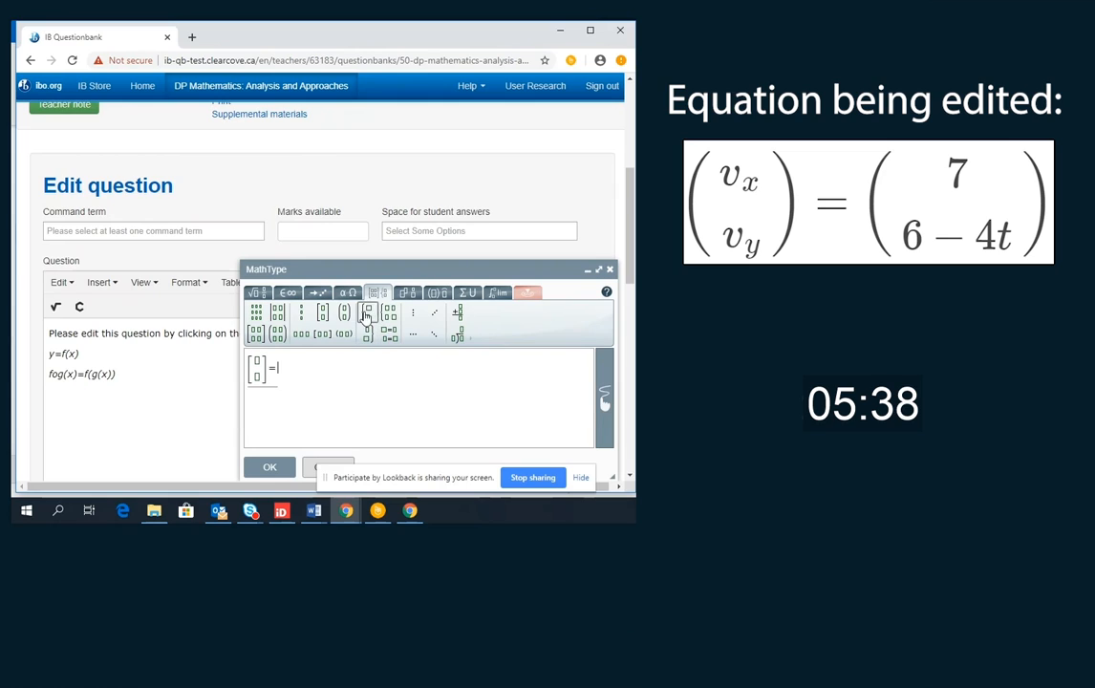
left_click(323, 312)
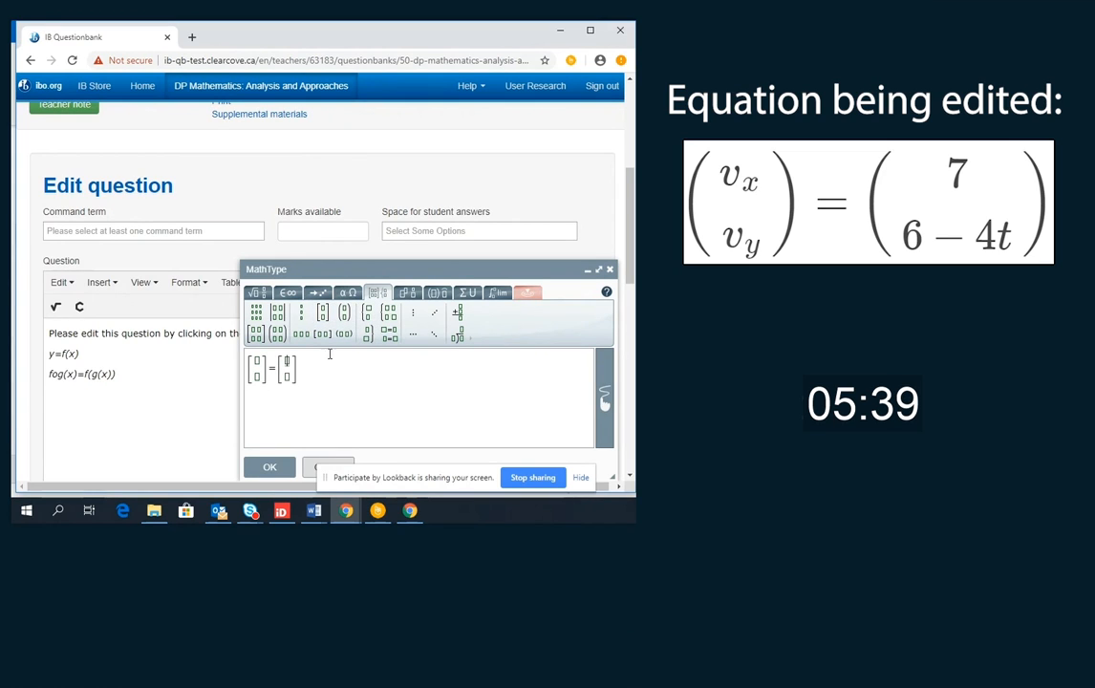
Fill the left vector with v_x over v_y and the right vector with 7 over 6−4t, and insert the equation.
left_click(257, 363)
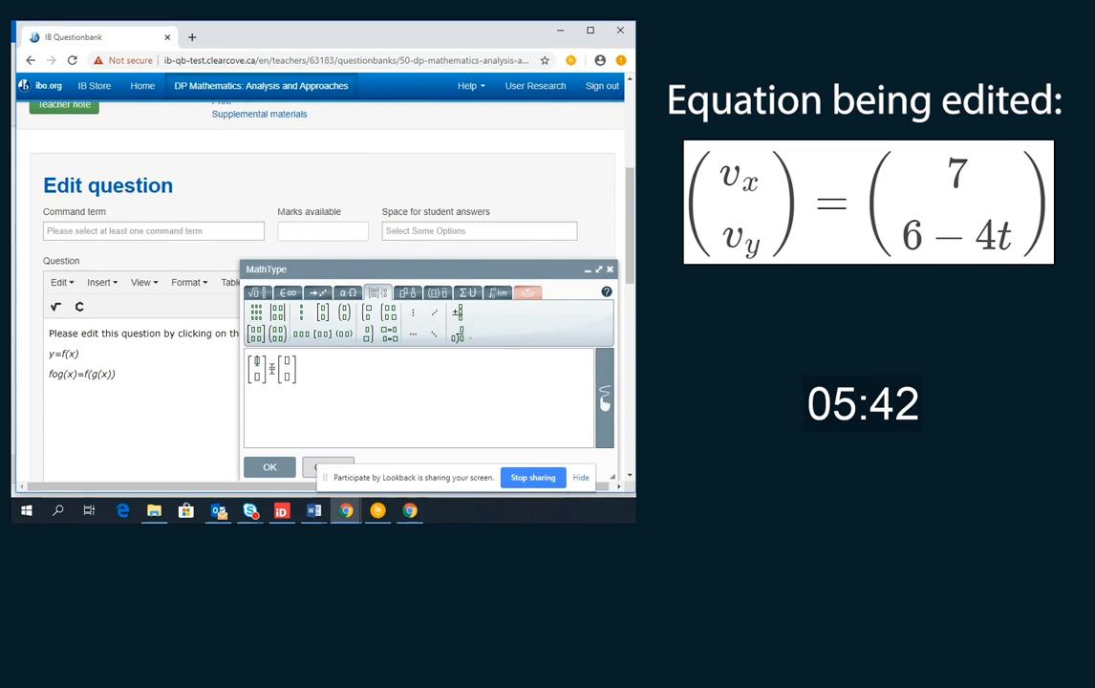
type("v")
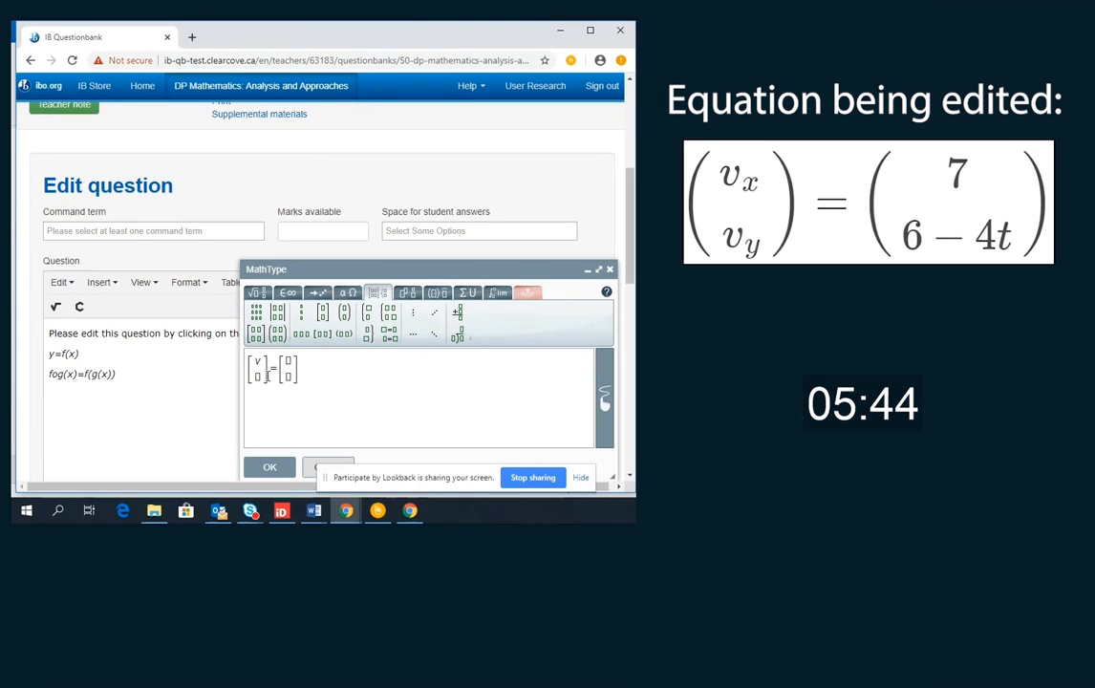
left_click(259, 375)
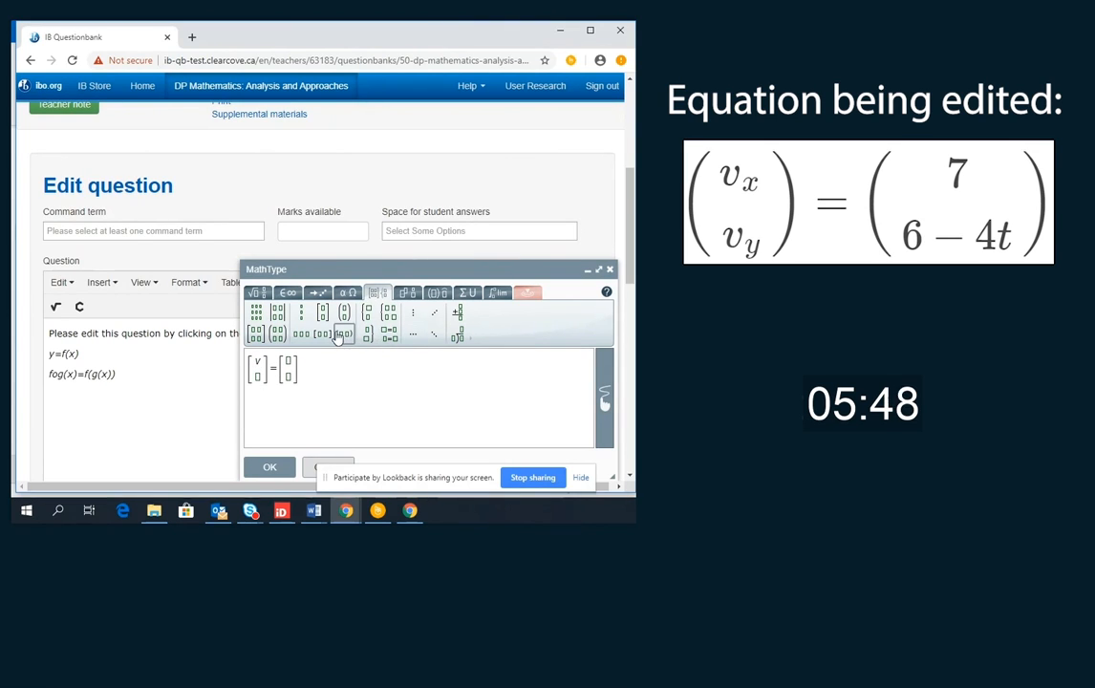
left_click(260, 295)
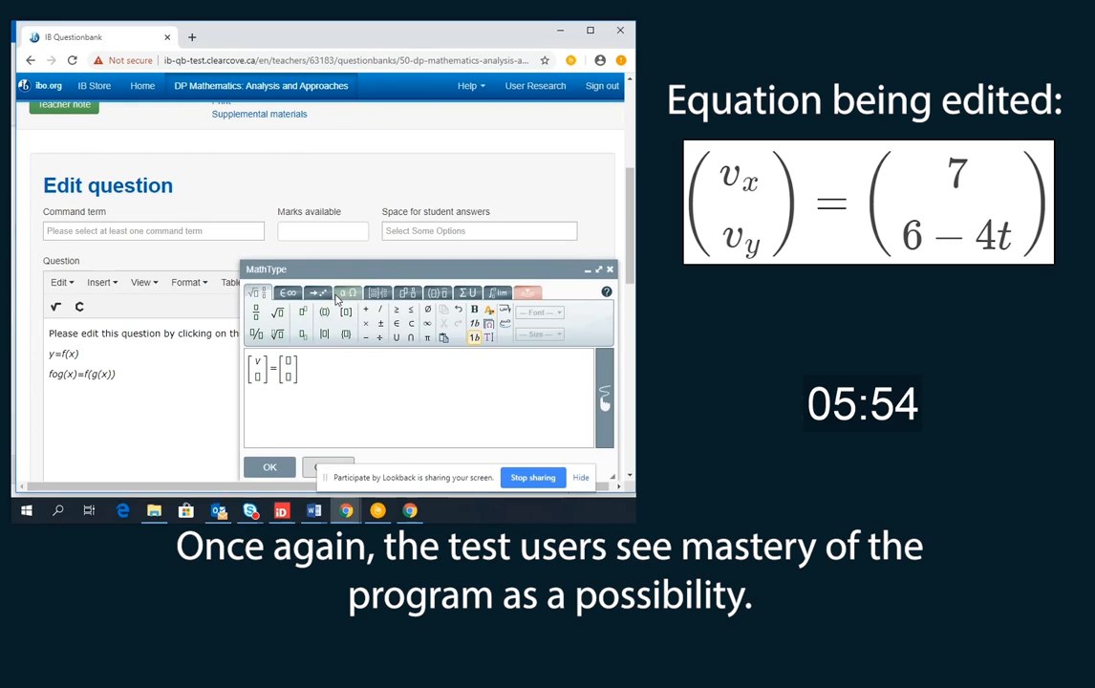
left_click(405, 294)
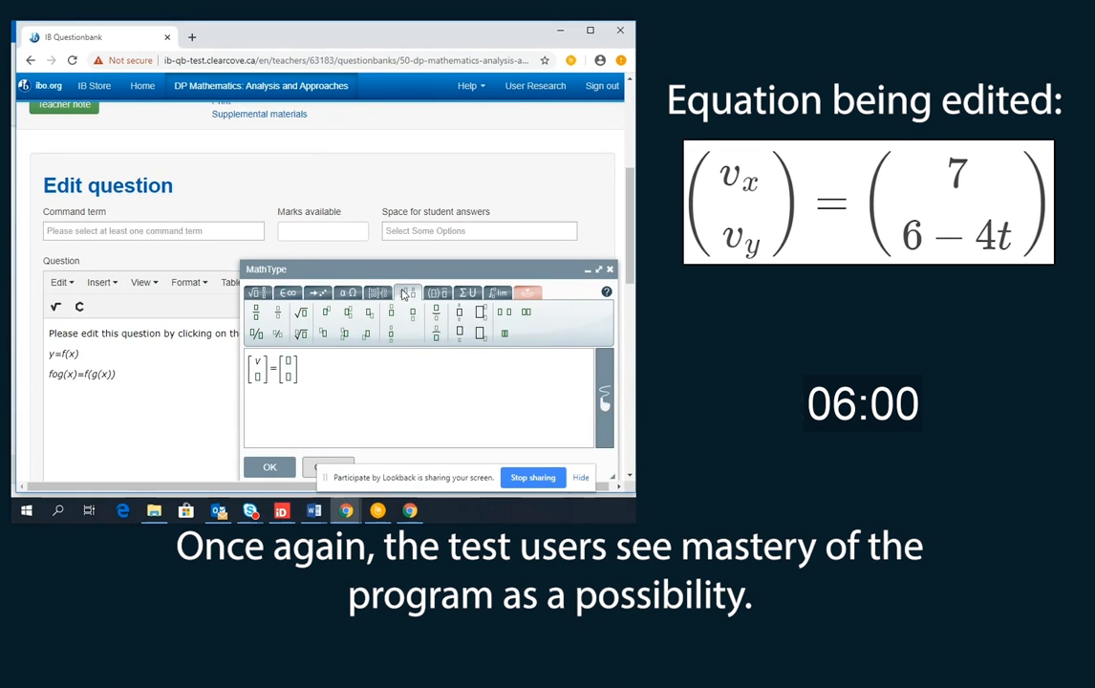
left_click(364, 313)
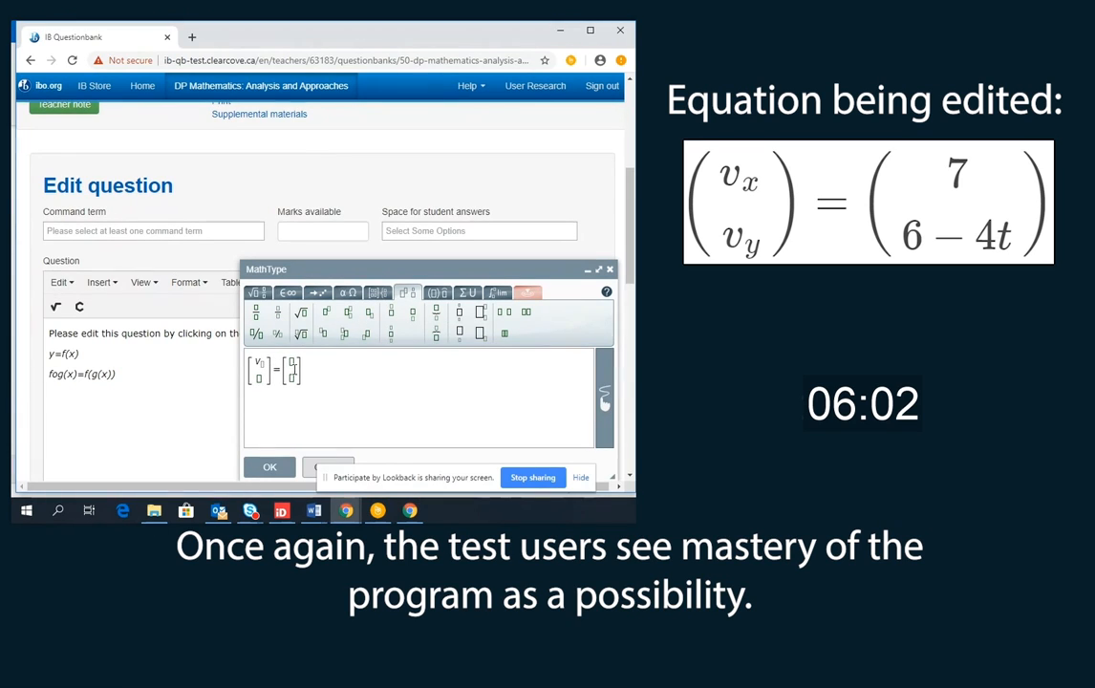
type("x")
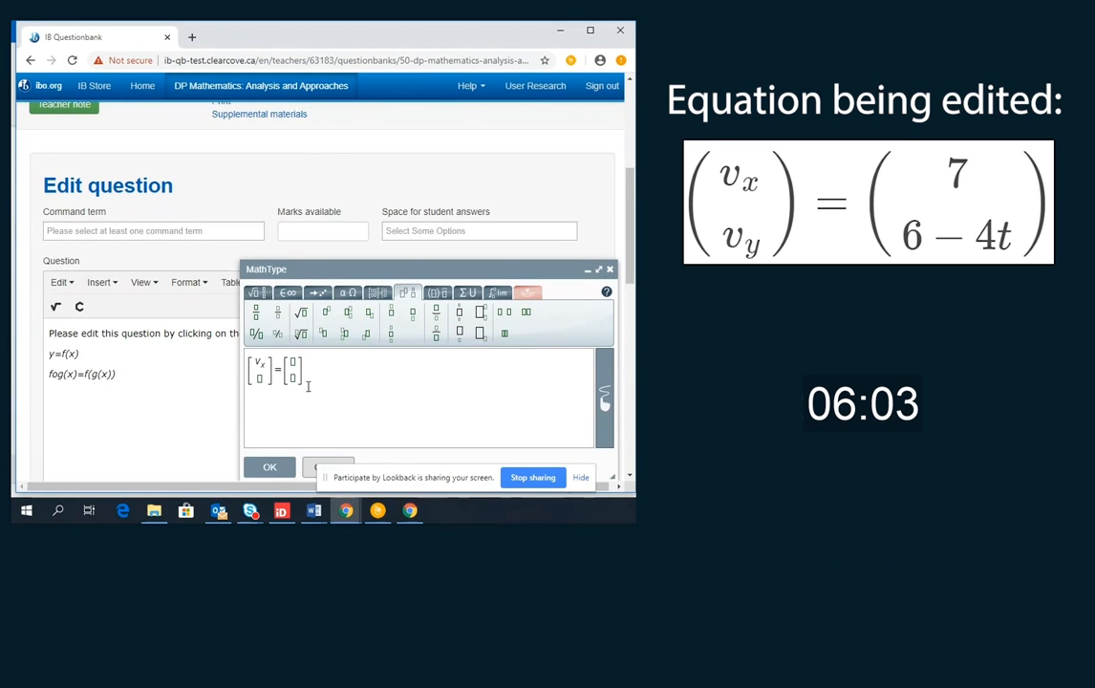
left_click(259, 379)
type("v")
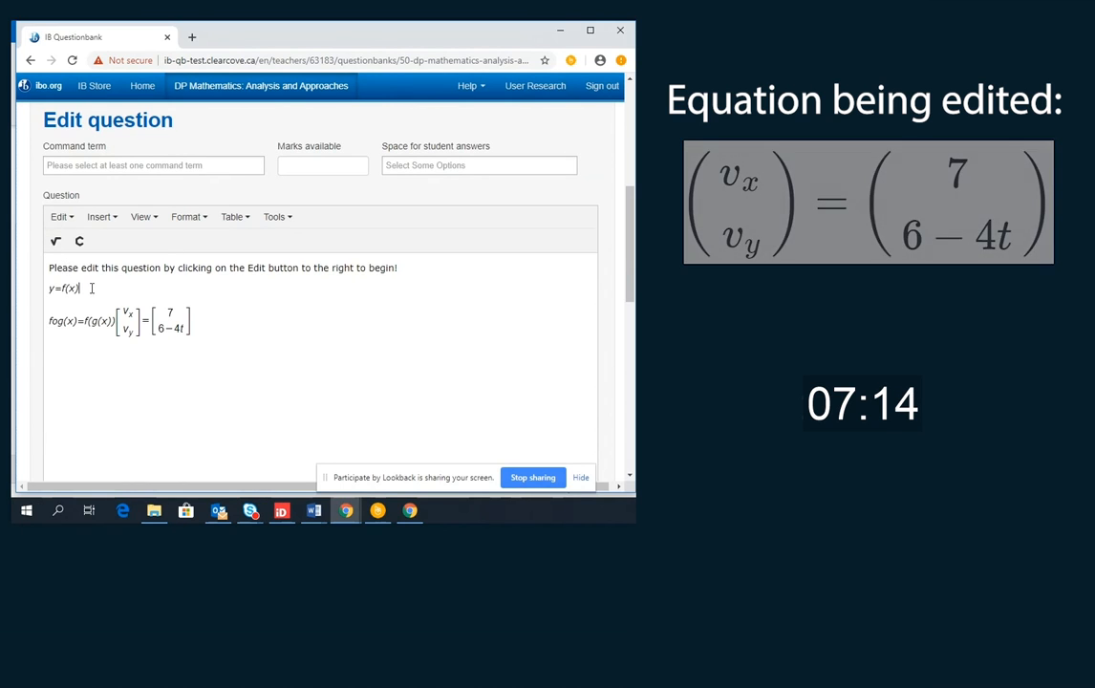
Insert y=f(x) as a MathType equation directly after the plain-text y=f(x) in the question.
left_click(55, 241)
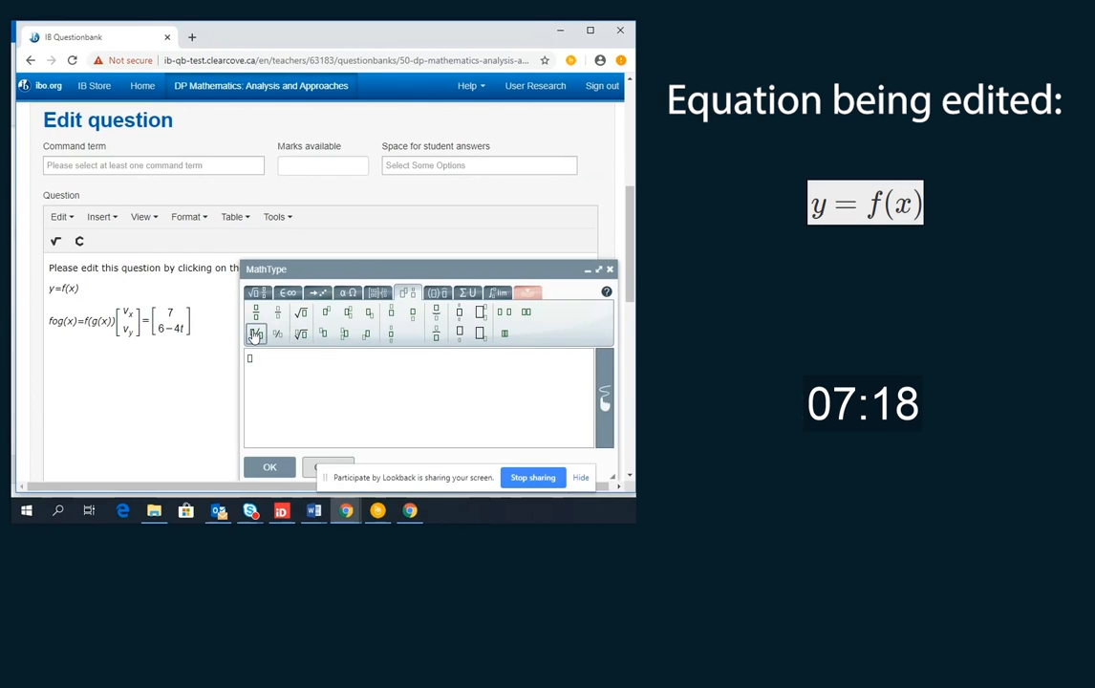
type("y=f(x")
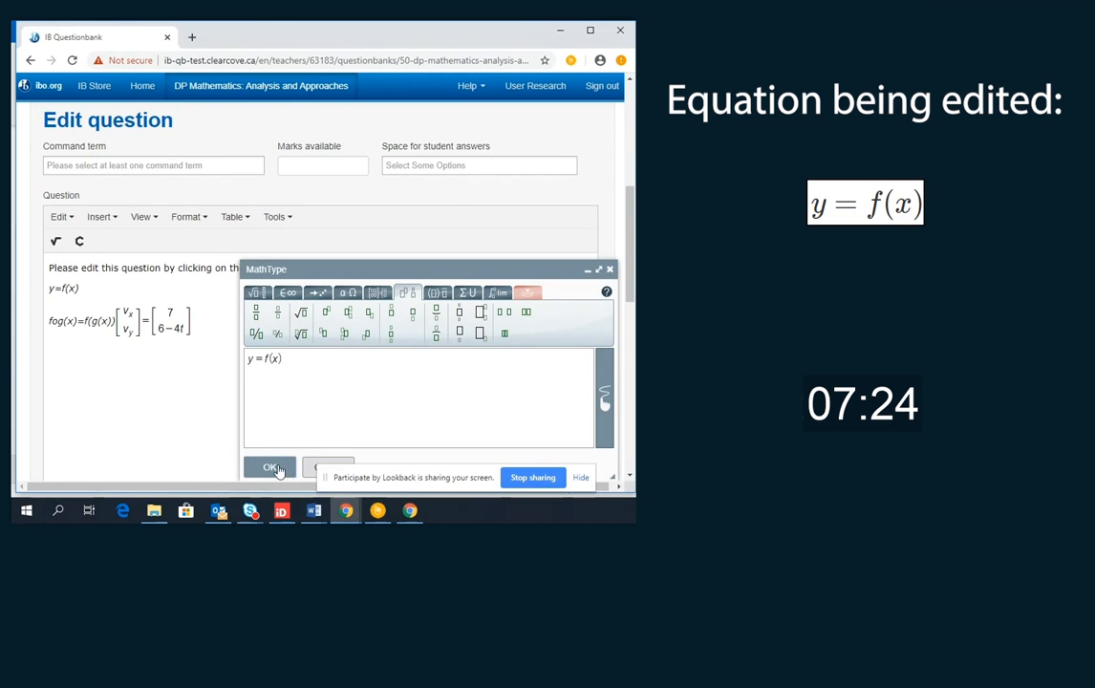
left_click(270, 466)
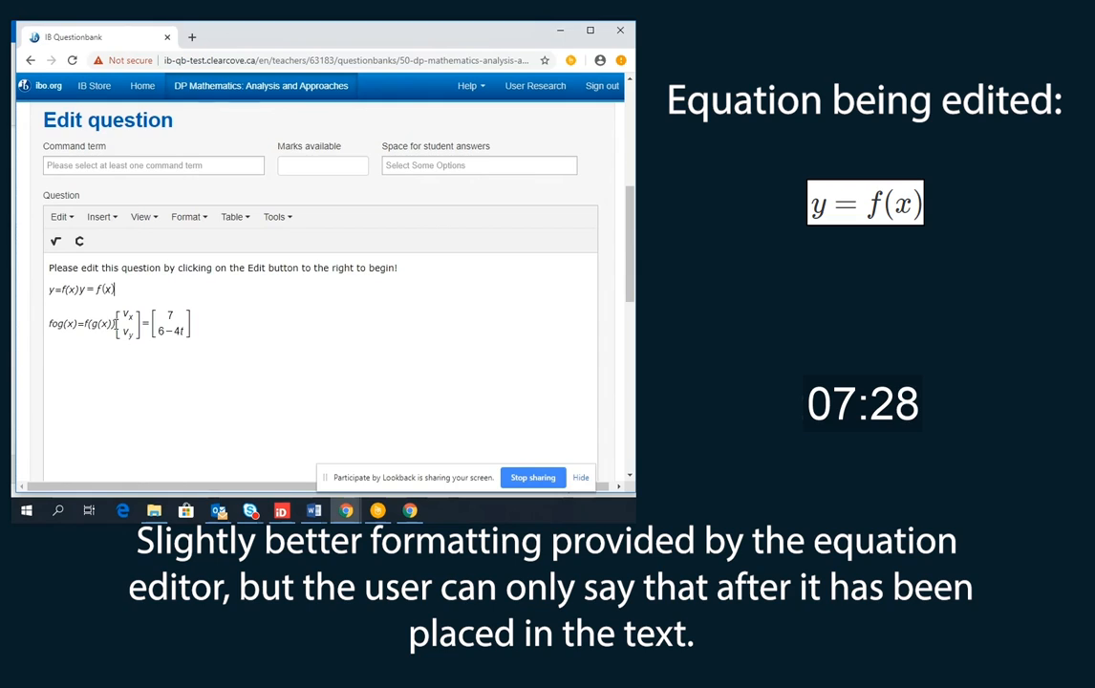
Move the column vector equation onto its own line below the fog(x)=f(g(x)) text.
left_click(123, 326)
left_click(104, 335)
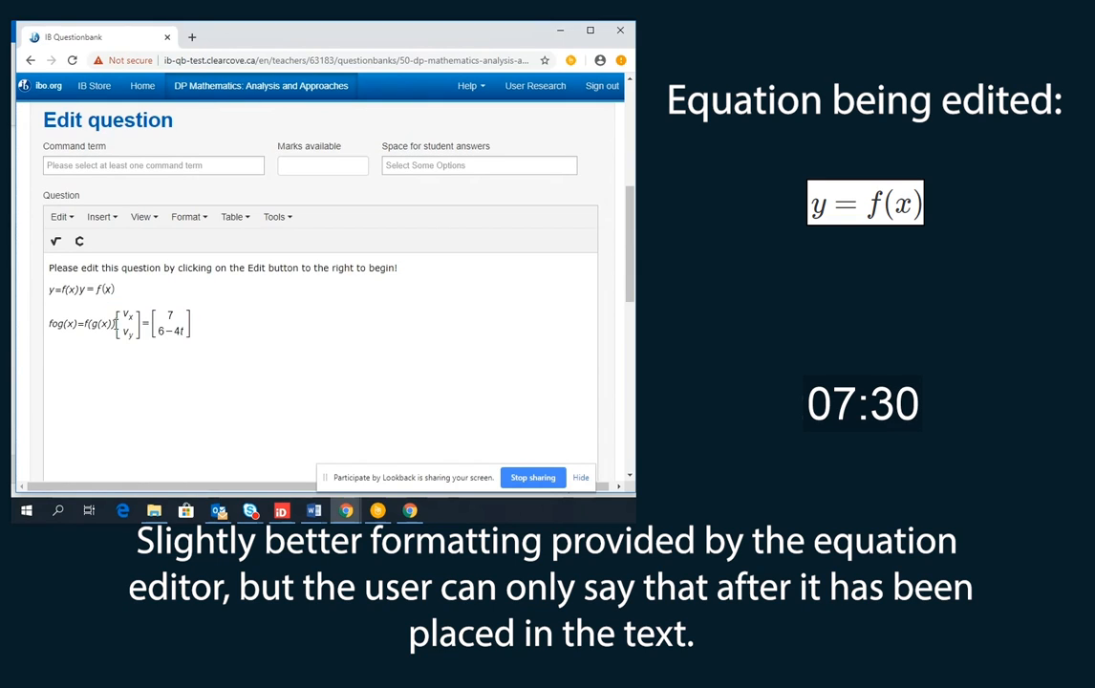
key("Return")
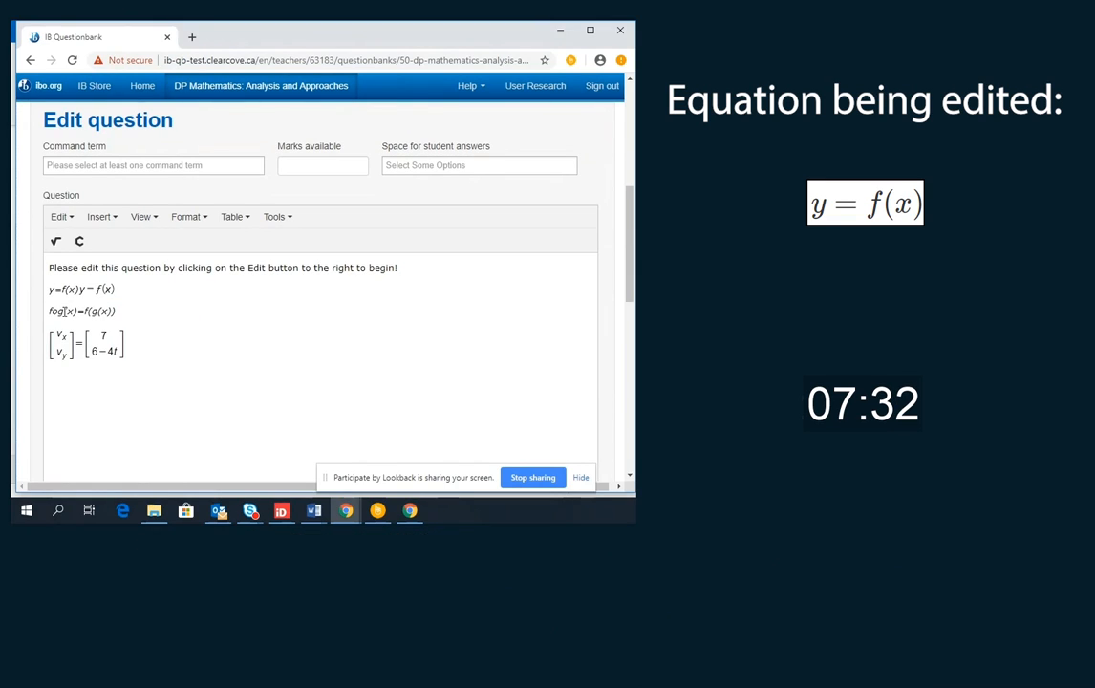
Insert f∘g(x)=f(g(x)) as a MathType equation after the plain-text fog(x)=f(g(x)).
double_click(70, 310)
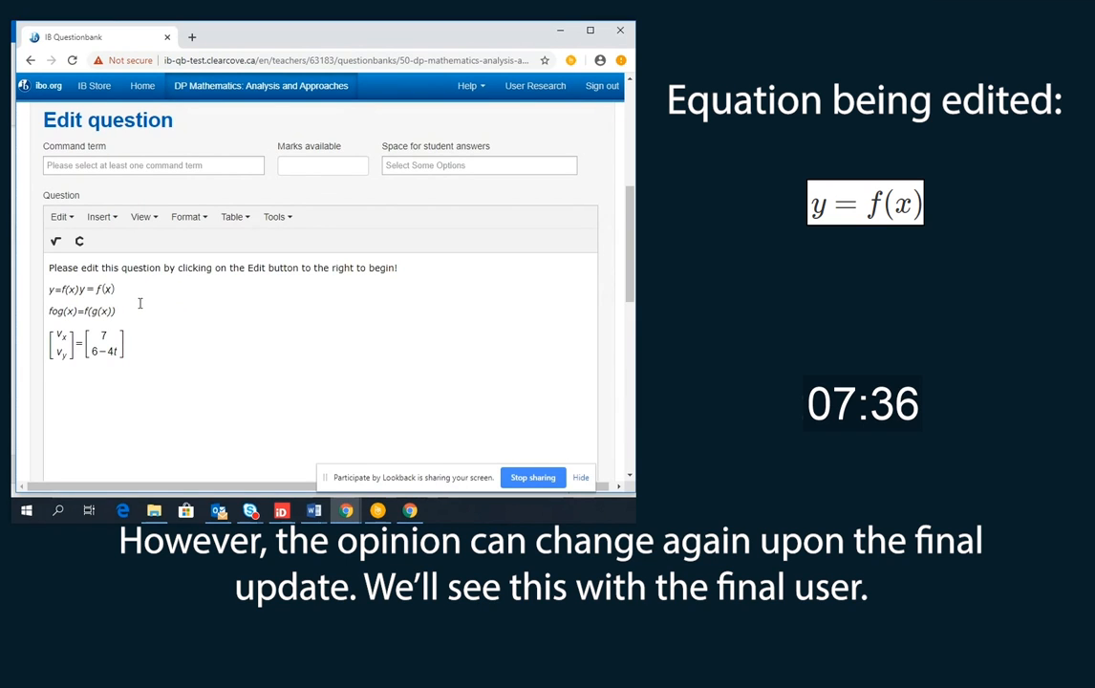
left_click(56, 240)
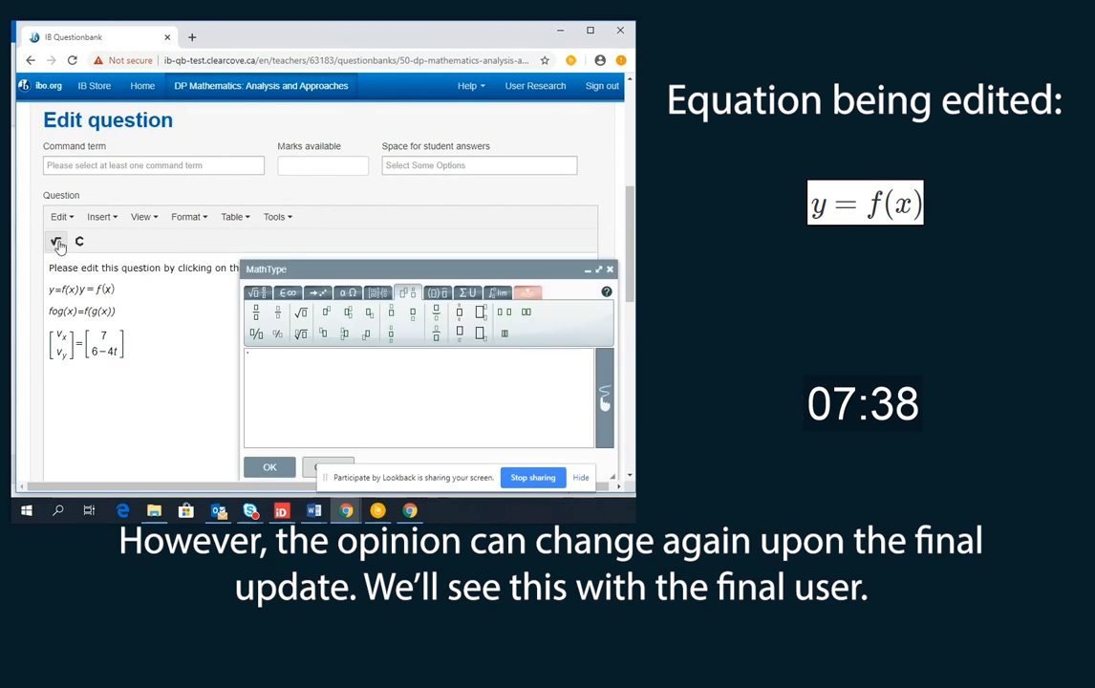
type("f∘g(x)=f(g(x")
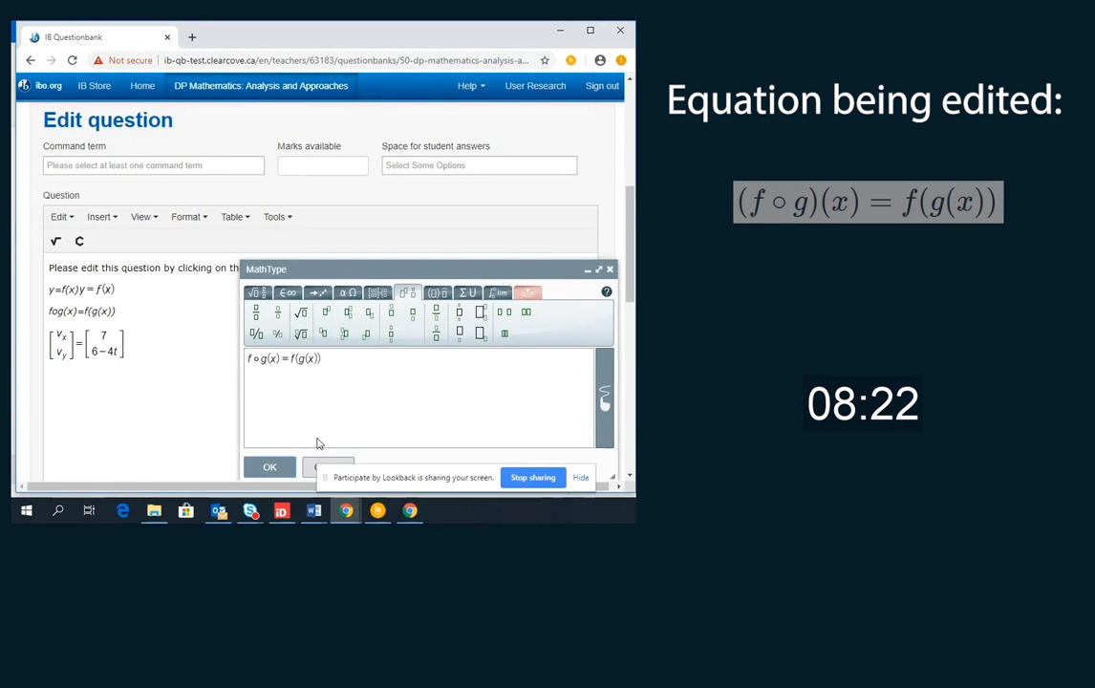
left_click(269, 466)
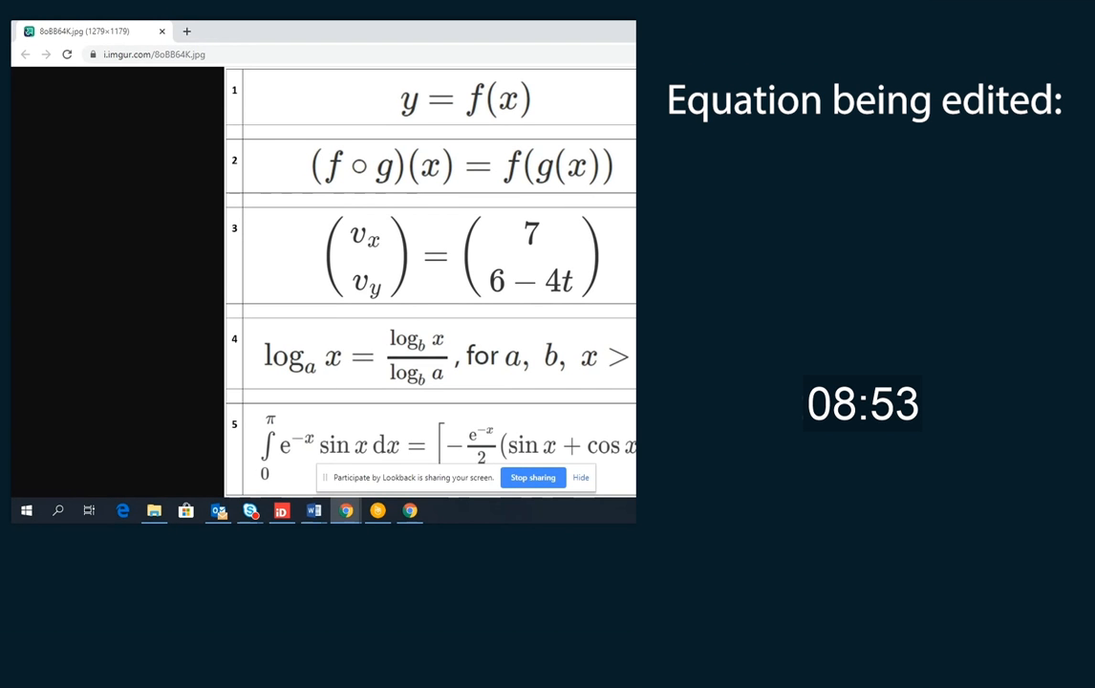
Return from the reference image to the question editor and change 6−4t to 6+4t in the column vector equation.
key("alt+Tab")
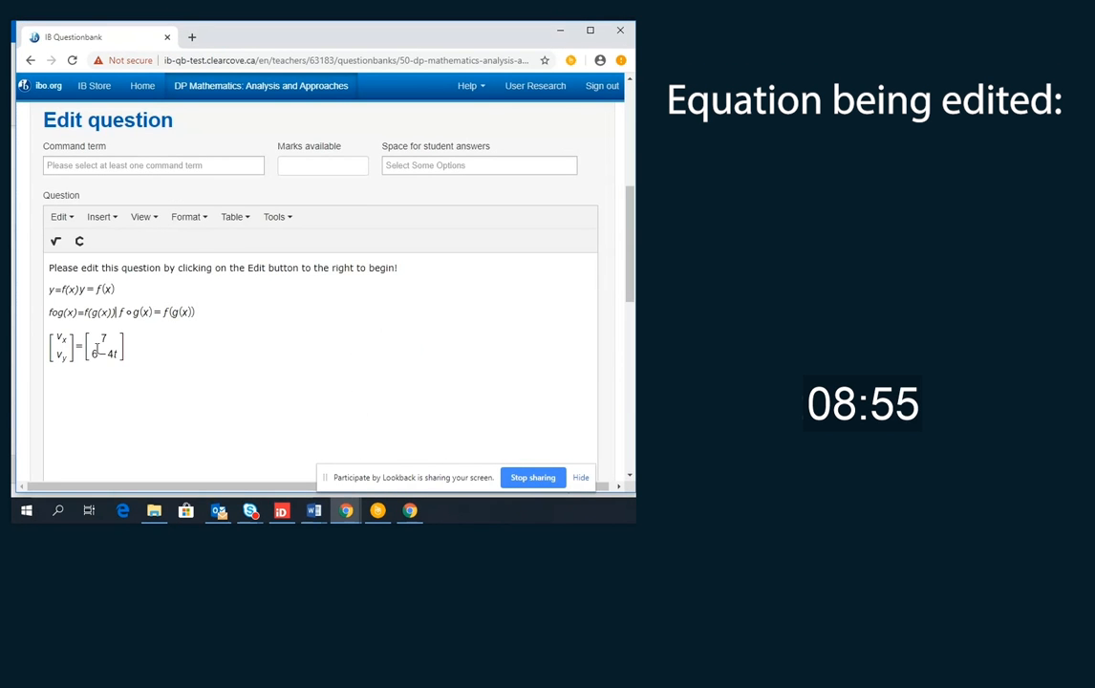
double_click(96, 346)
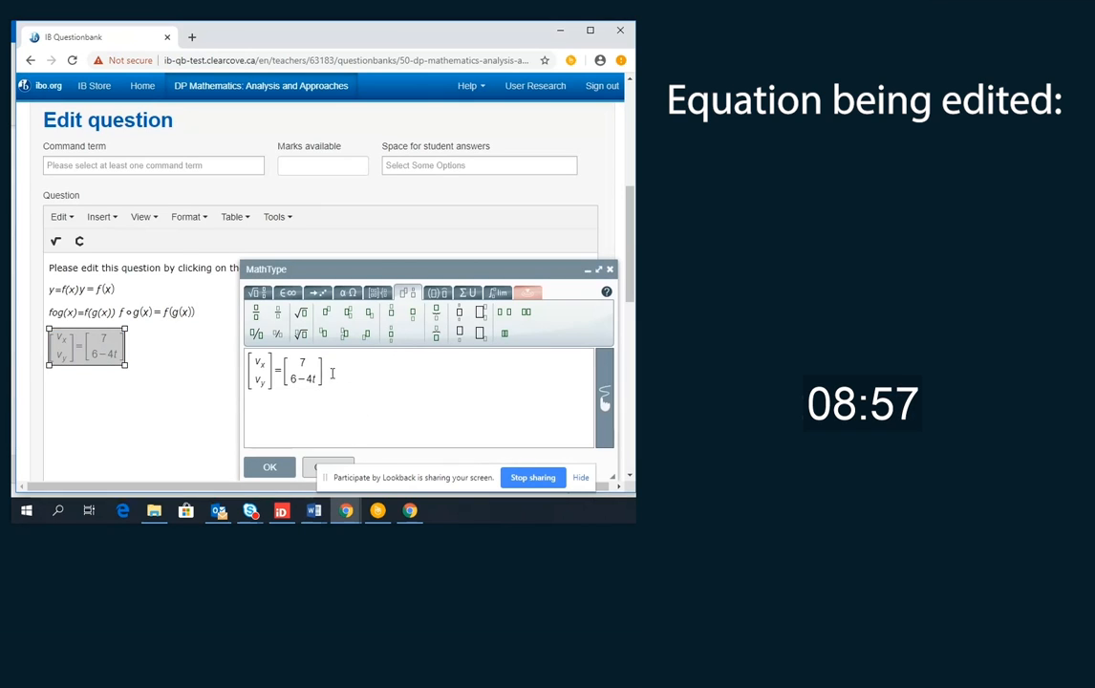
left_click(309, 380)
key("BackSpace")
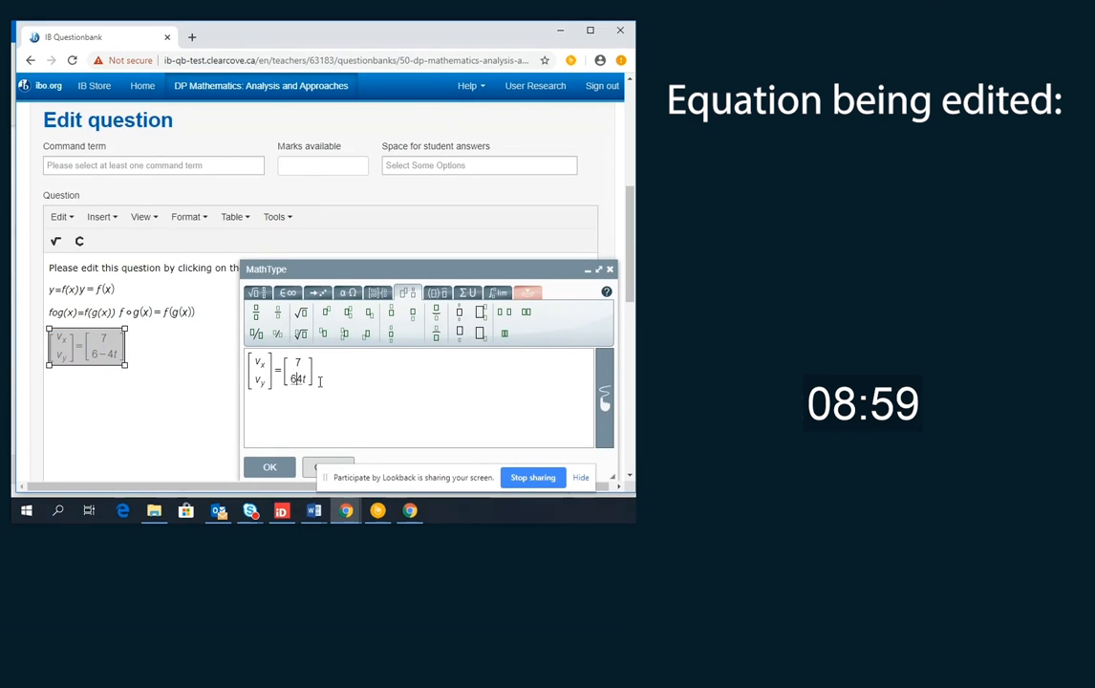
type("+")
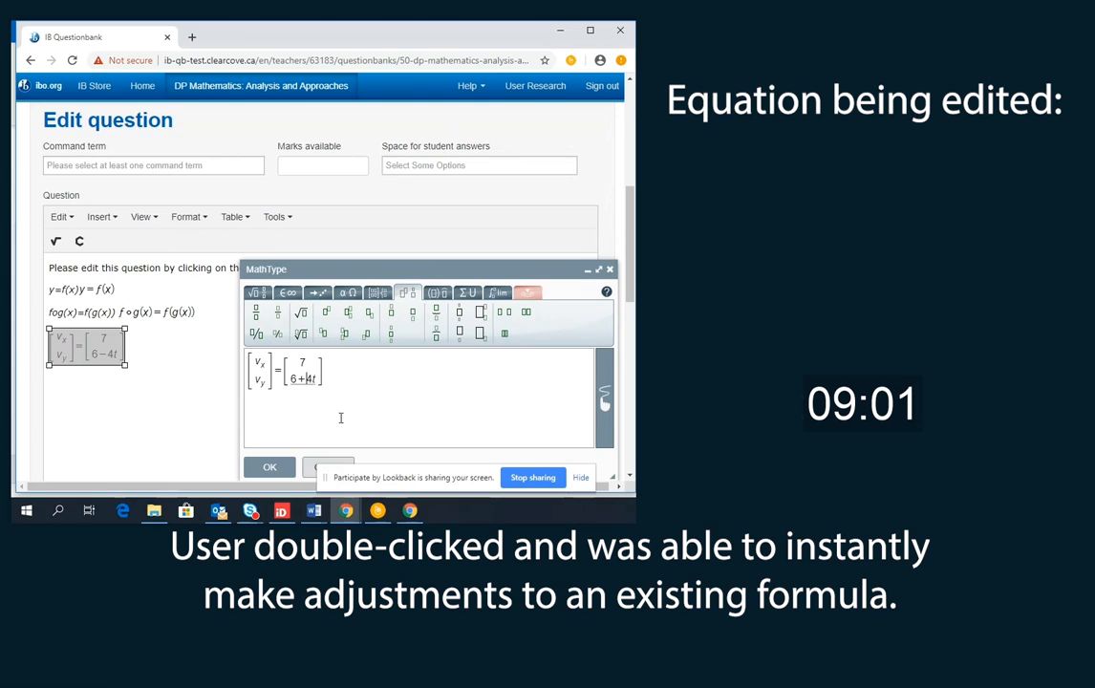
left_click(271, 468)
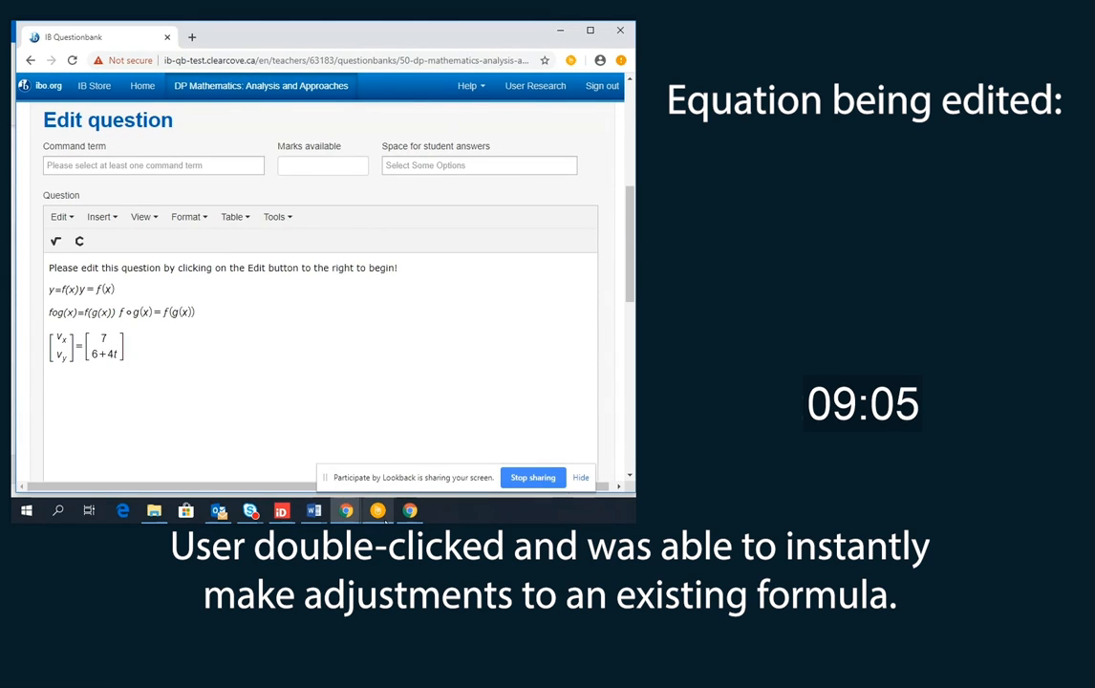
Check the integral formula in the reference image and start a MathType definite integral with limits 0 and π.
left_click(409, 515)
mouse_move(355, 517)
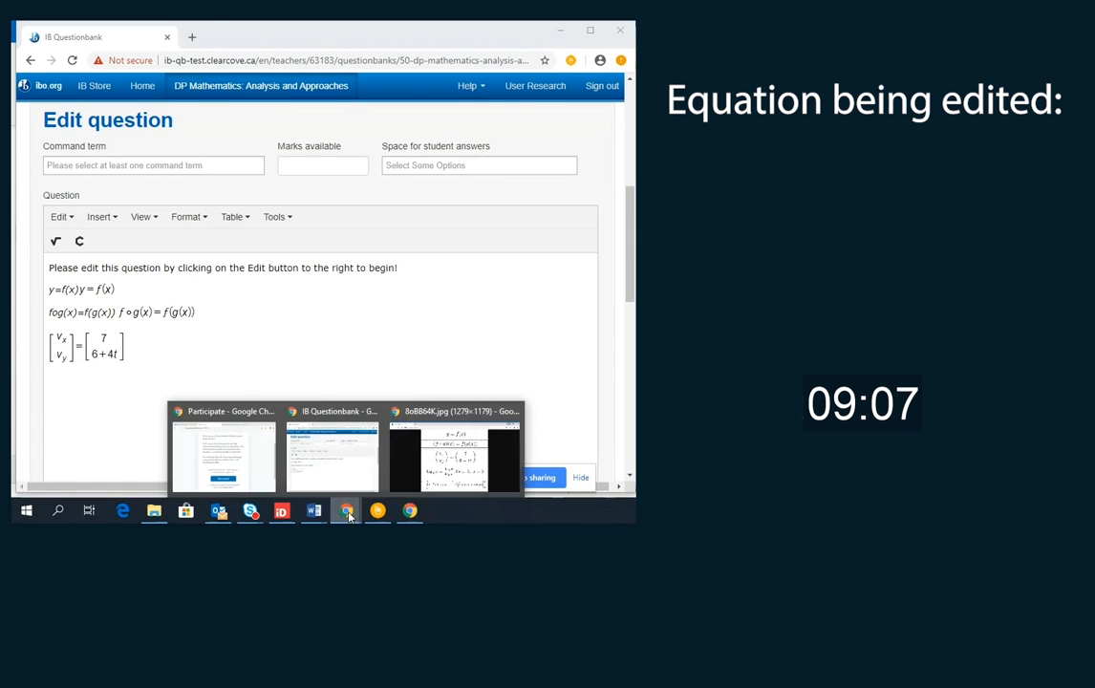
left_click(417, 414)
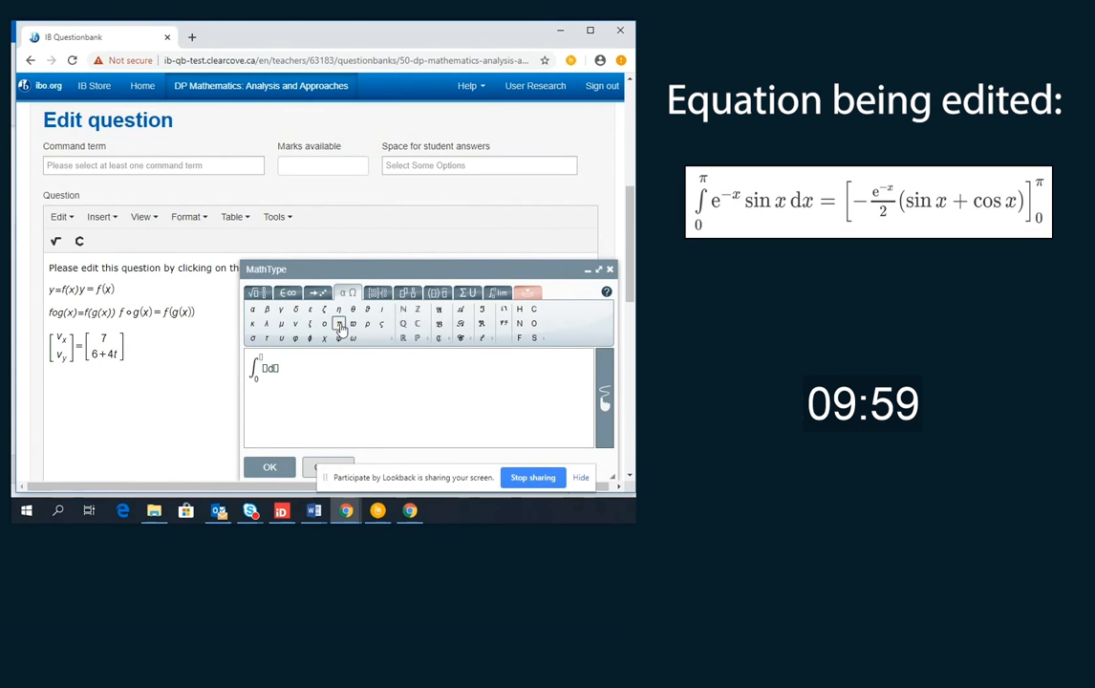
left_click(338, 324)
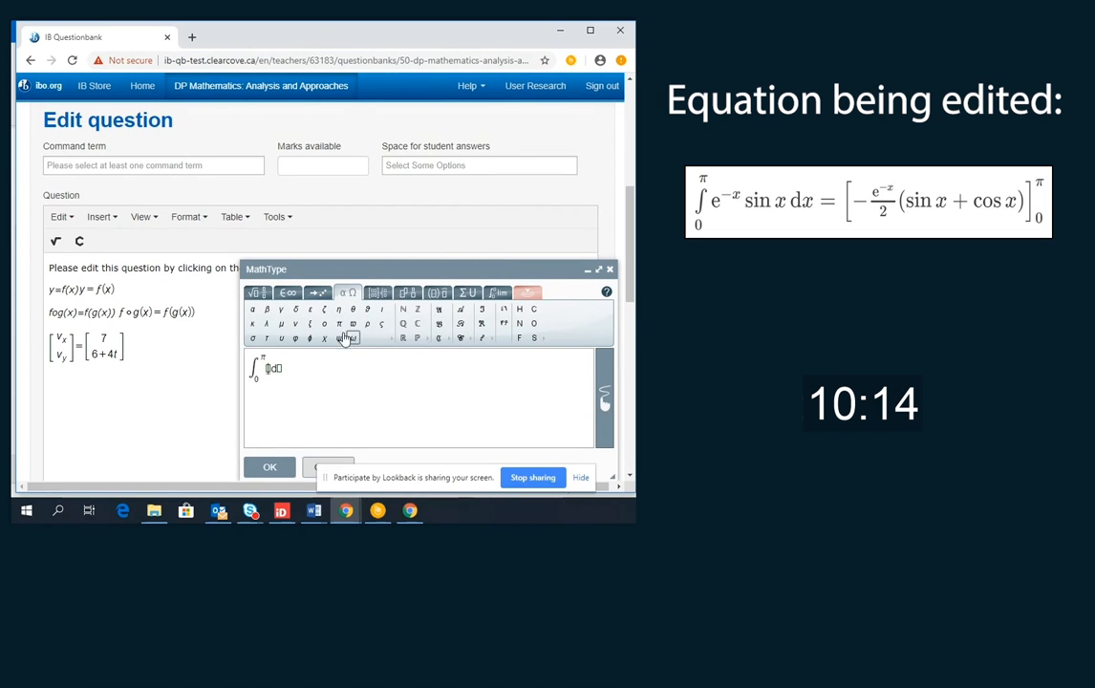
Look through the MathType symbol, arrow and Greek letter palettes for the exponential e of the integrand.
left_click(288, 292)
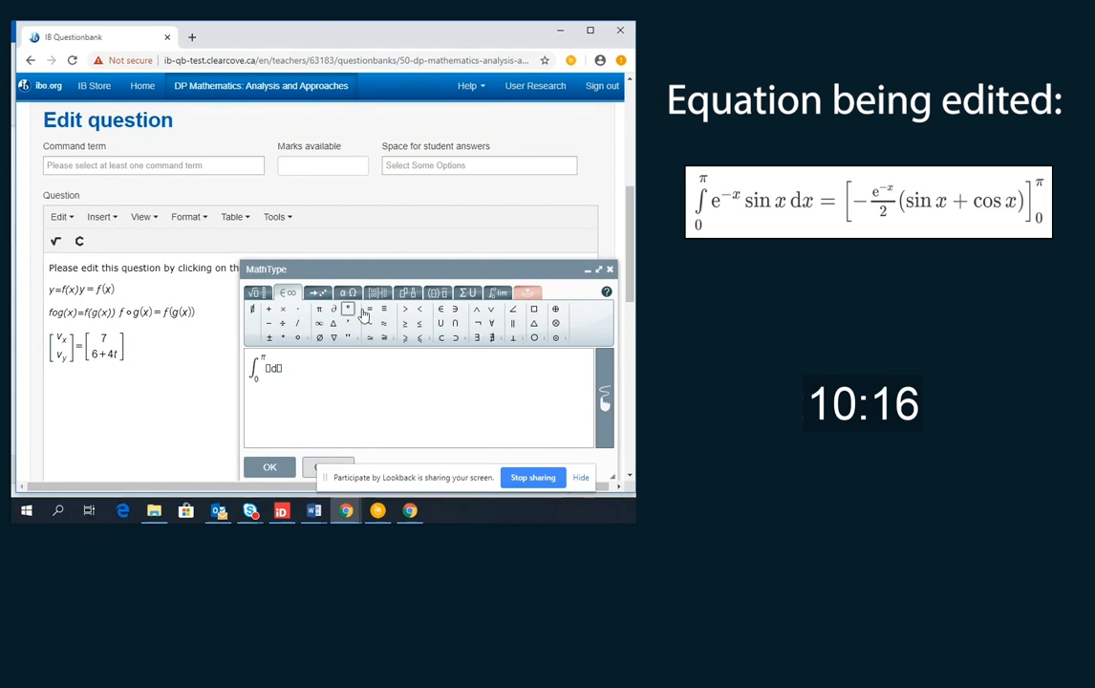
left_click(319, 292)
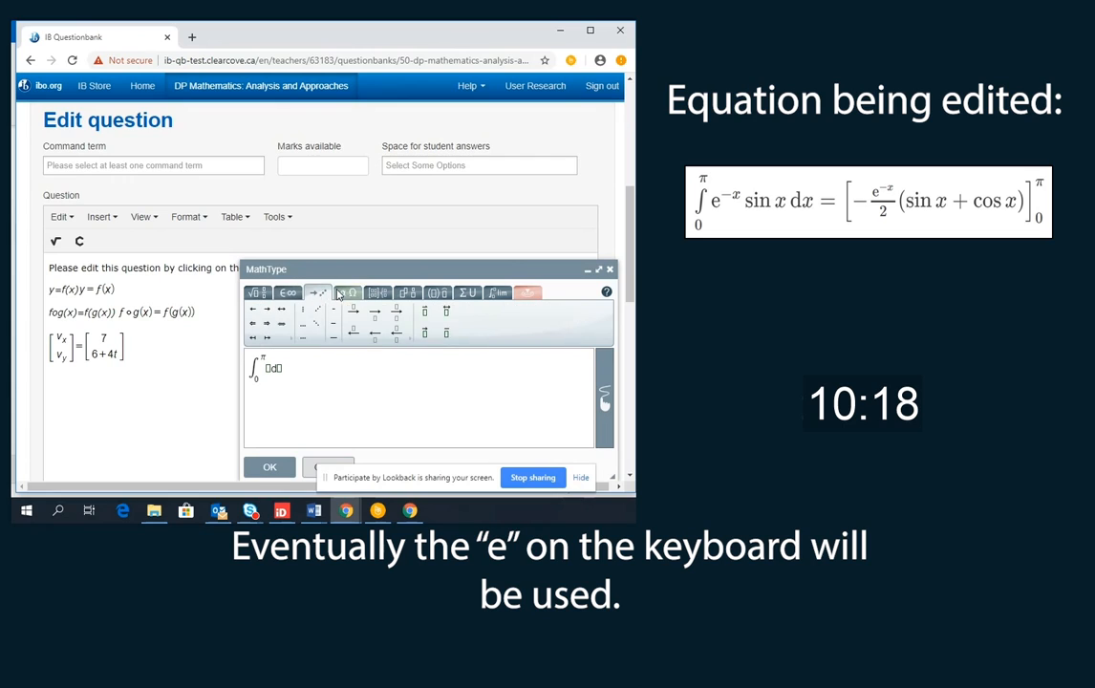
left_click(347, 293)
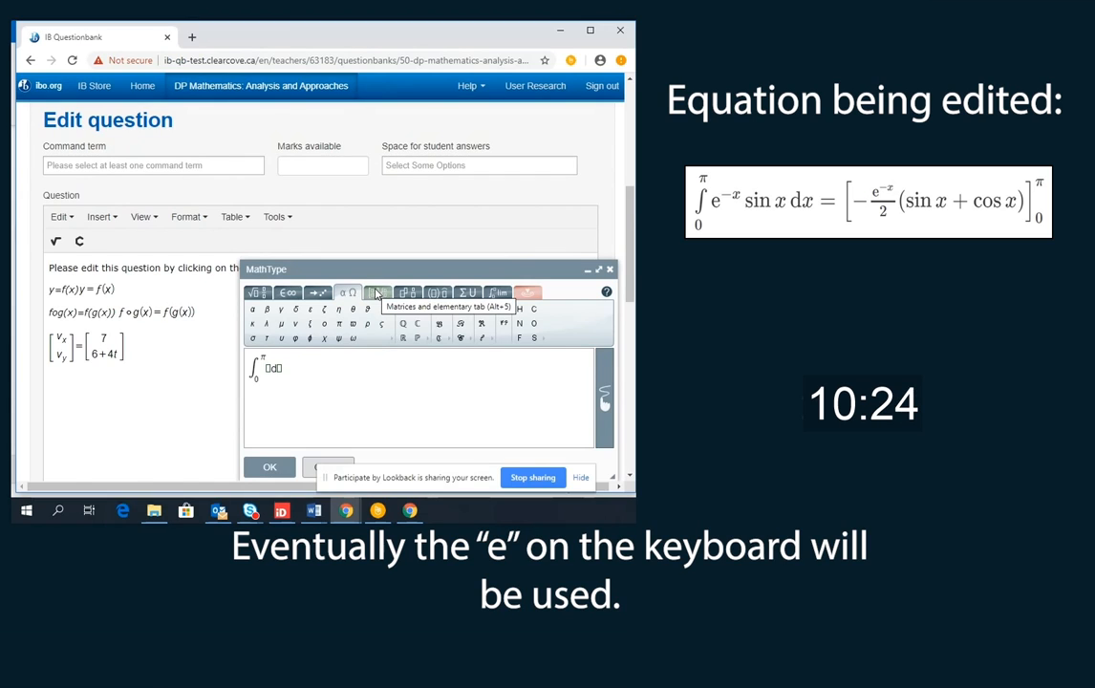
left_click(321, 294)
left_click(286, 294)
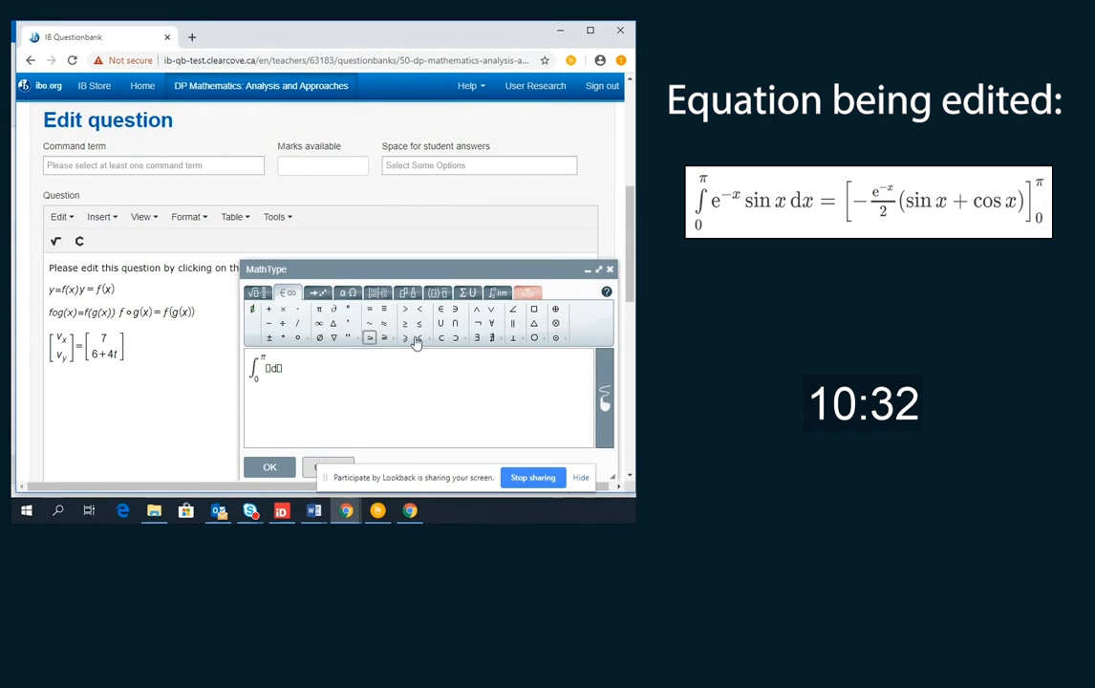
left_click(319, 296)
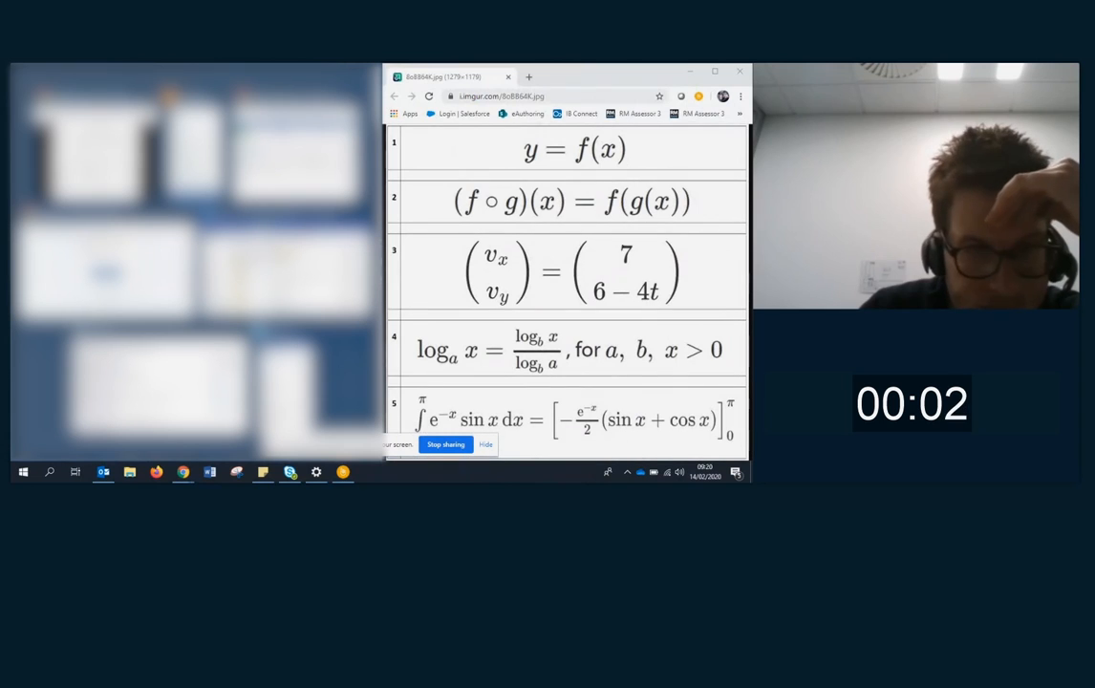
Enter y=f(x) as plain text on the first line of the empty question.
left_click(297, 154)
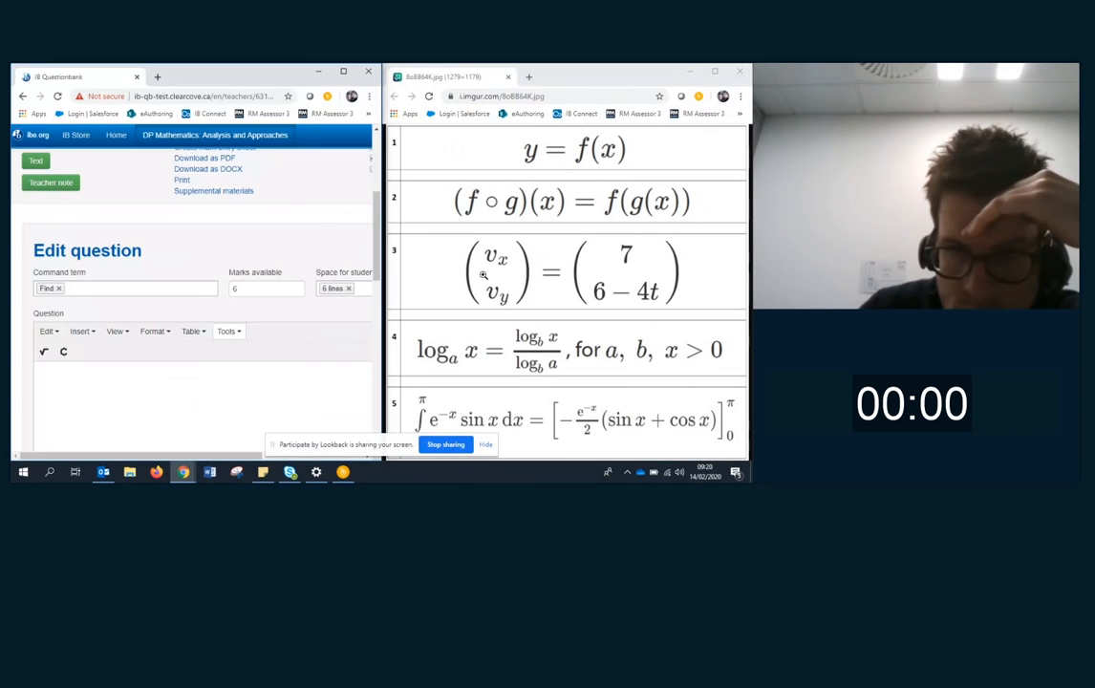
left_click(149, 373)
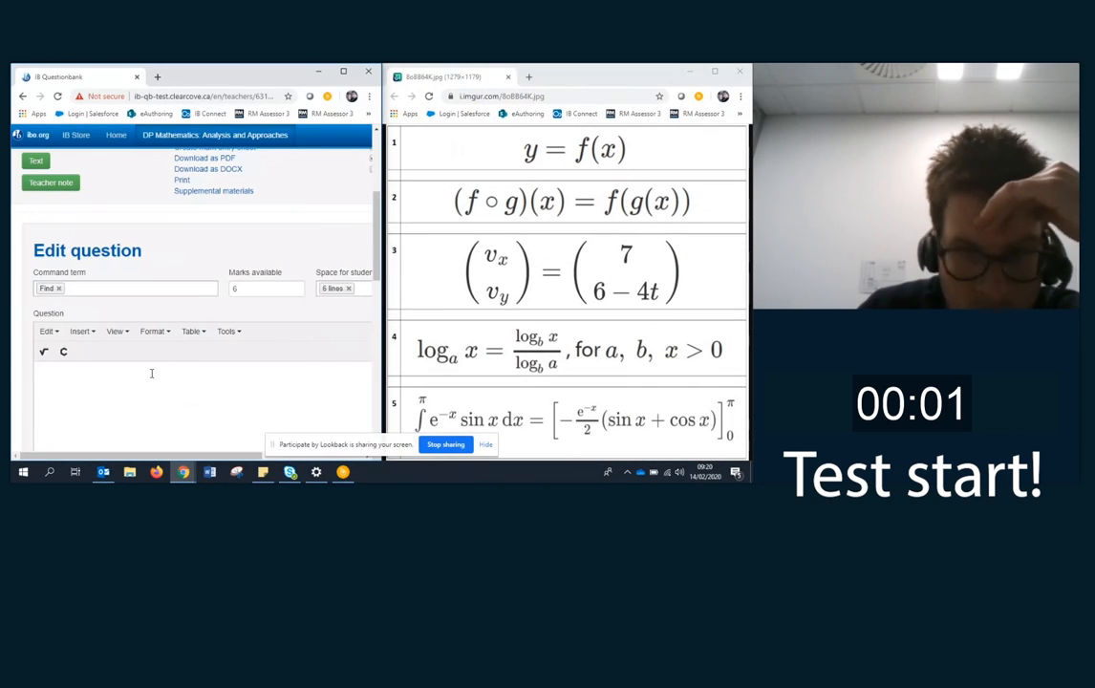
type("y=")
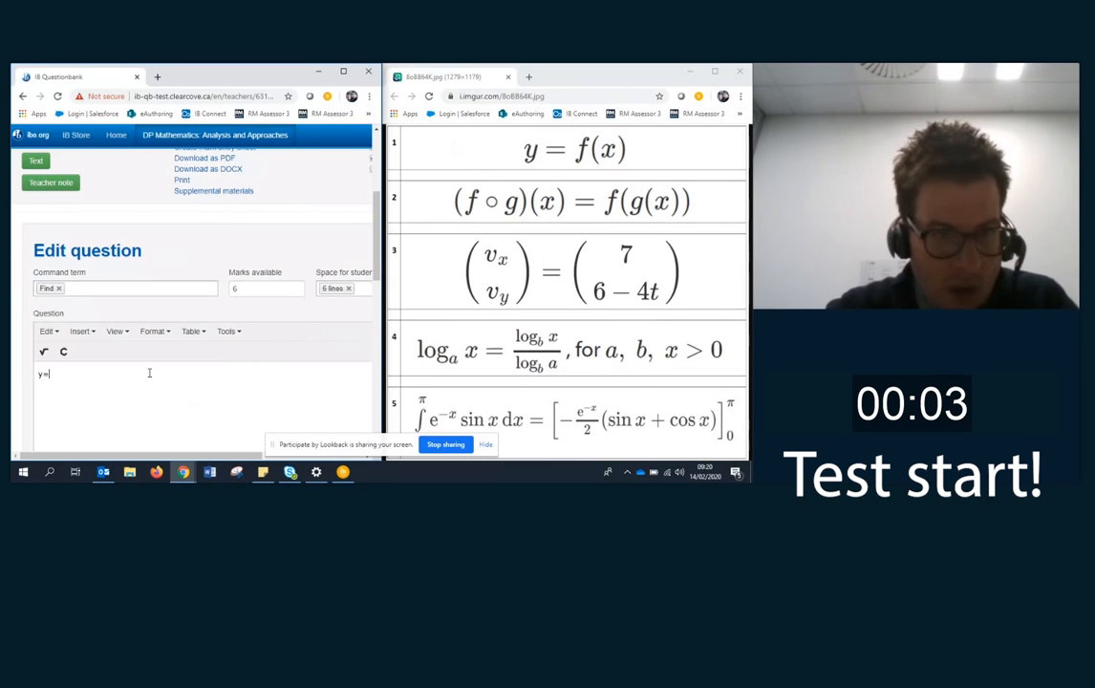
type("f(x")
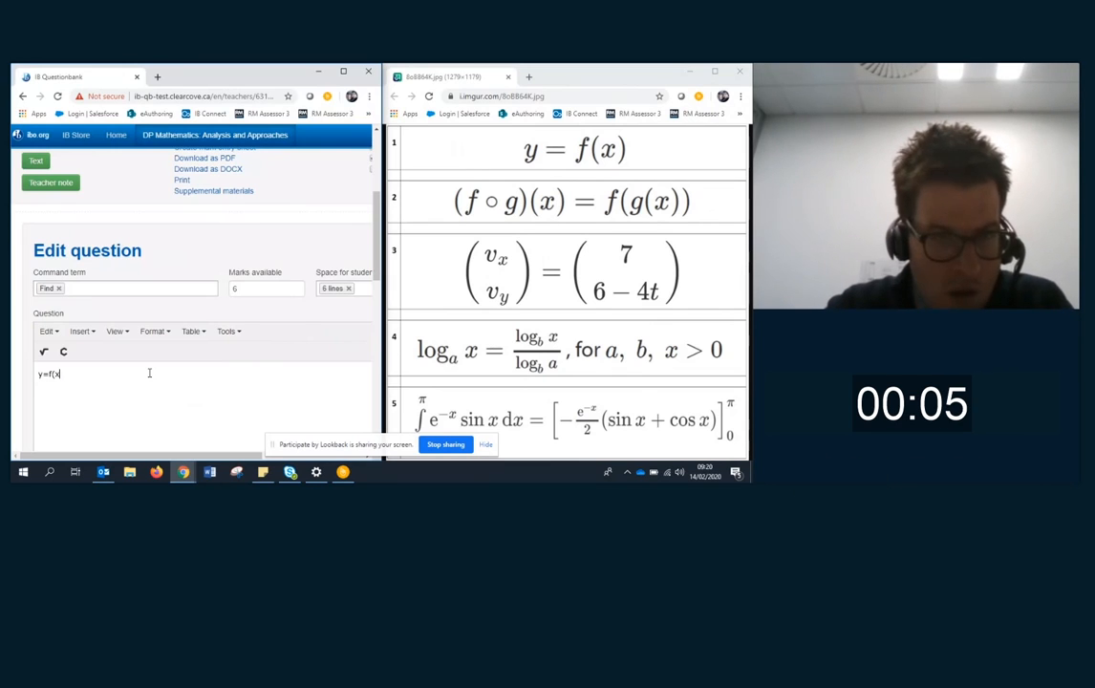
type(")")
key("Return")
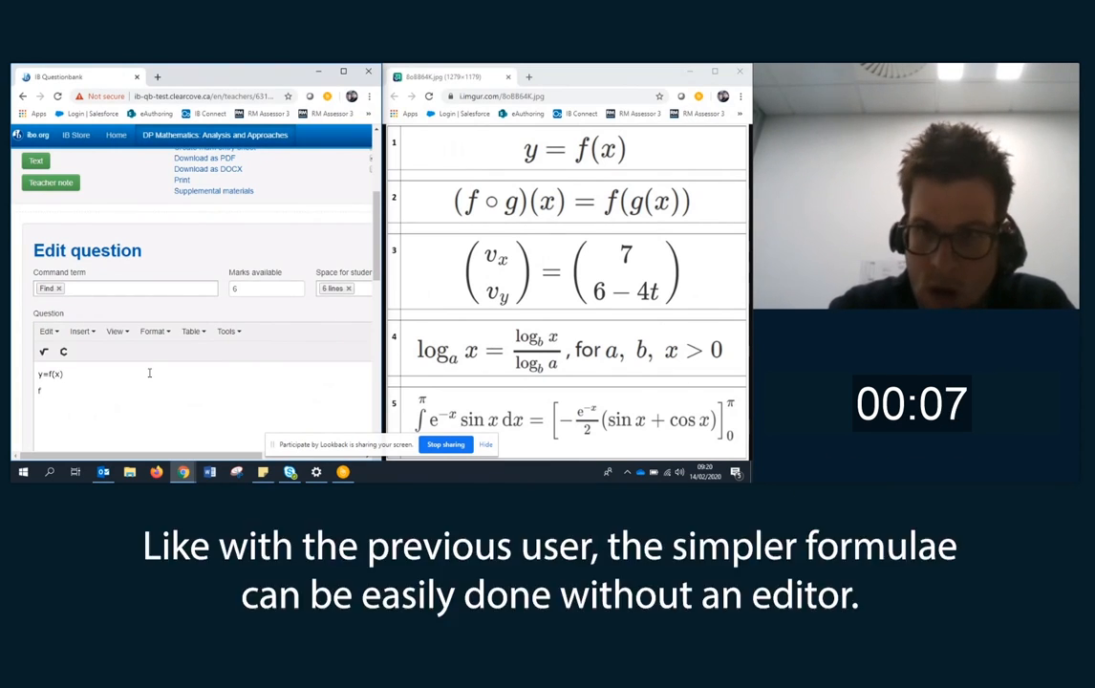
Enter (fog)(x)=f(g(x)) as plain text on the second line of the question.
type("(f")
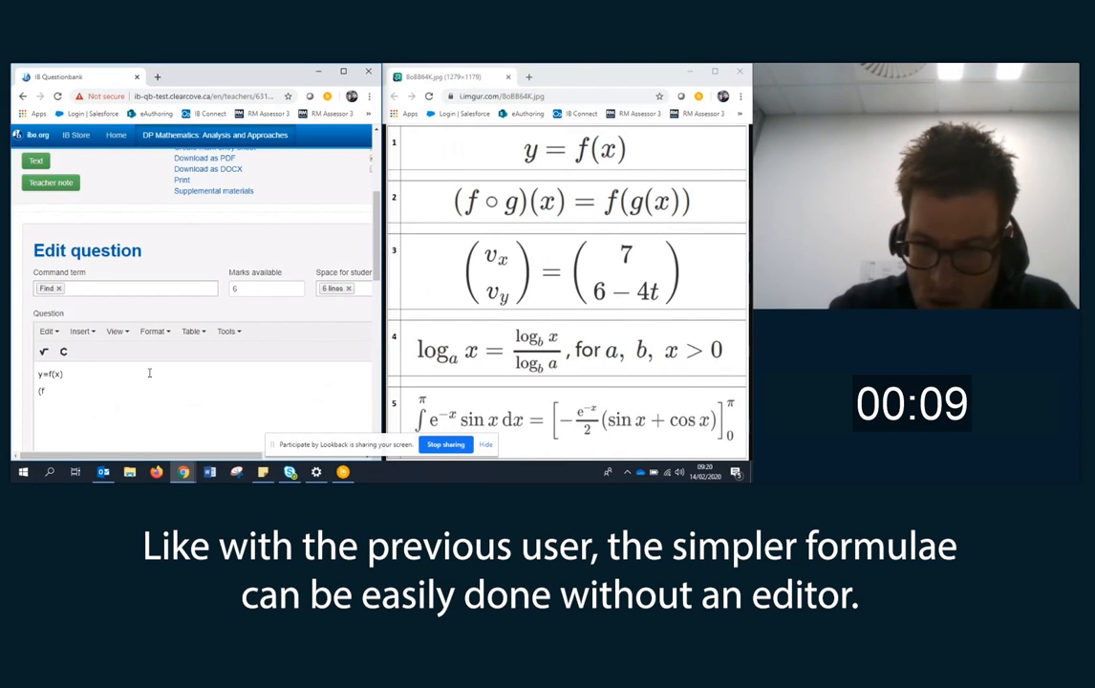
type("og)")
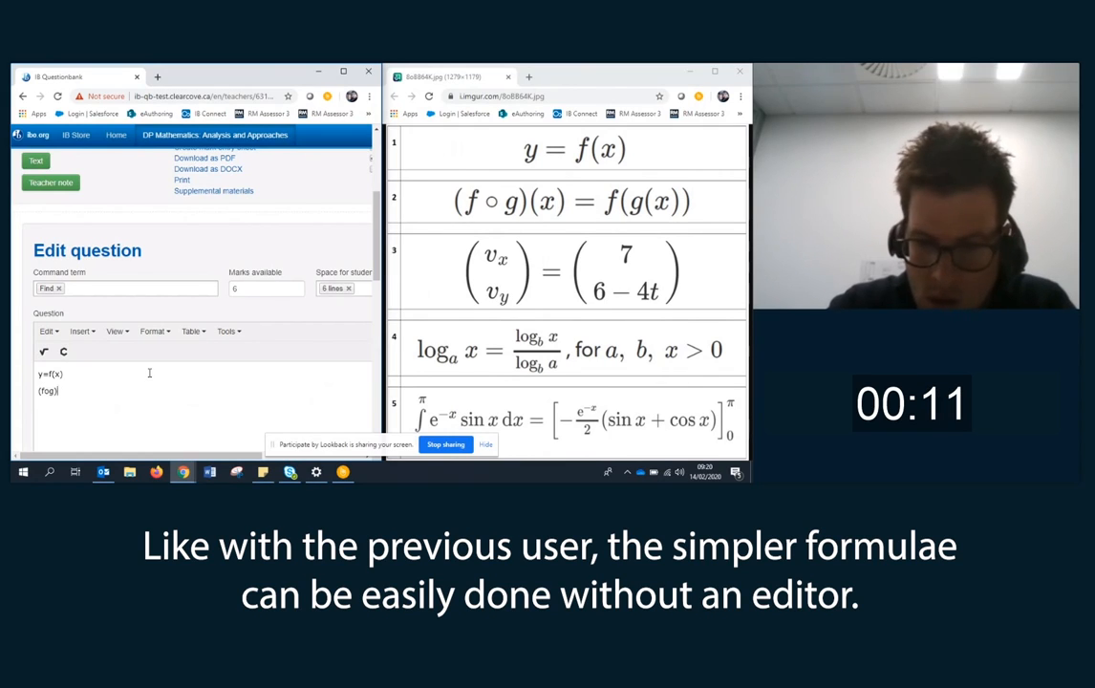
type("(x)")
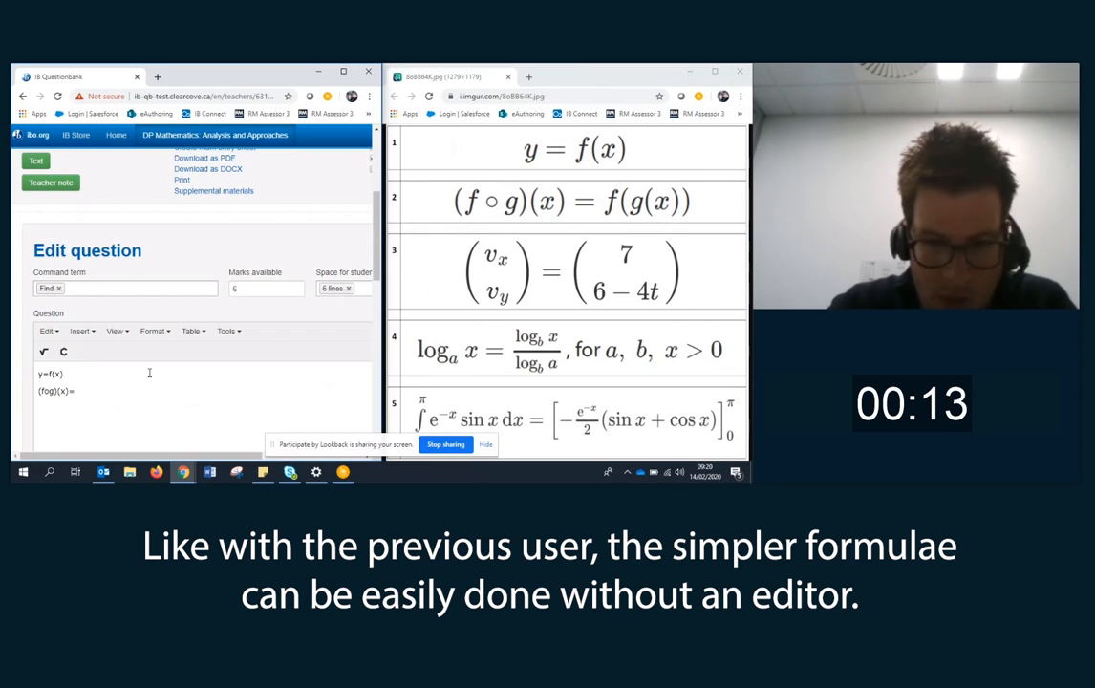
type("=f(g(x")
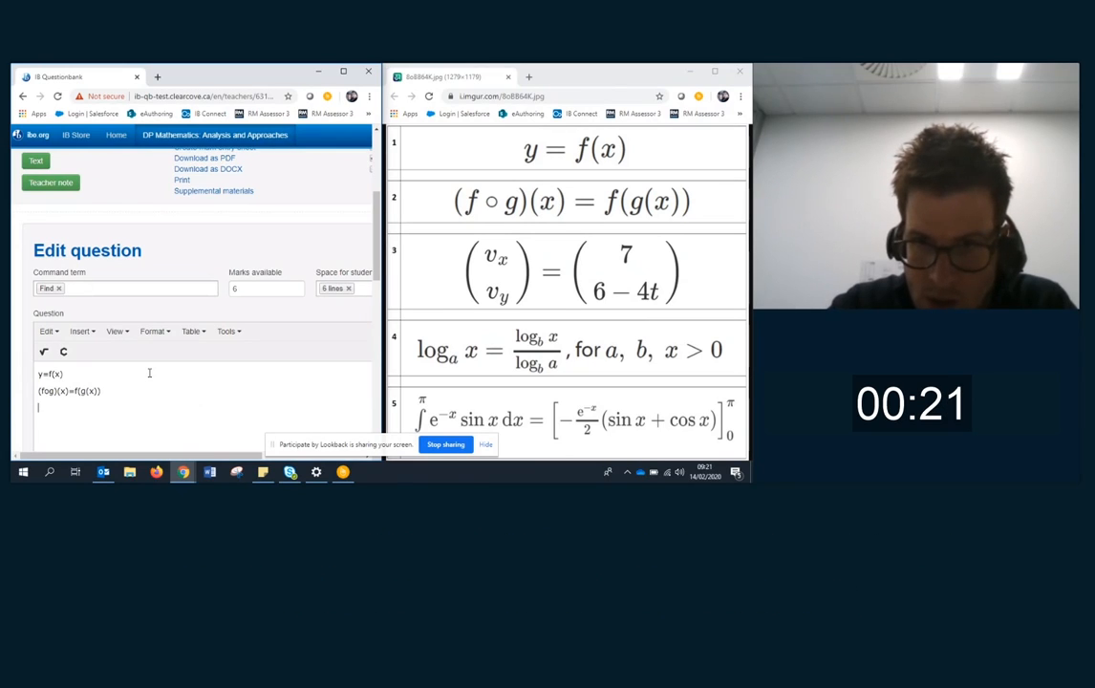
Enter the placeholder text COLUMN VECTOR on the third line of the question.
type("(")
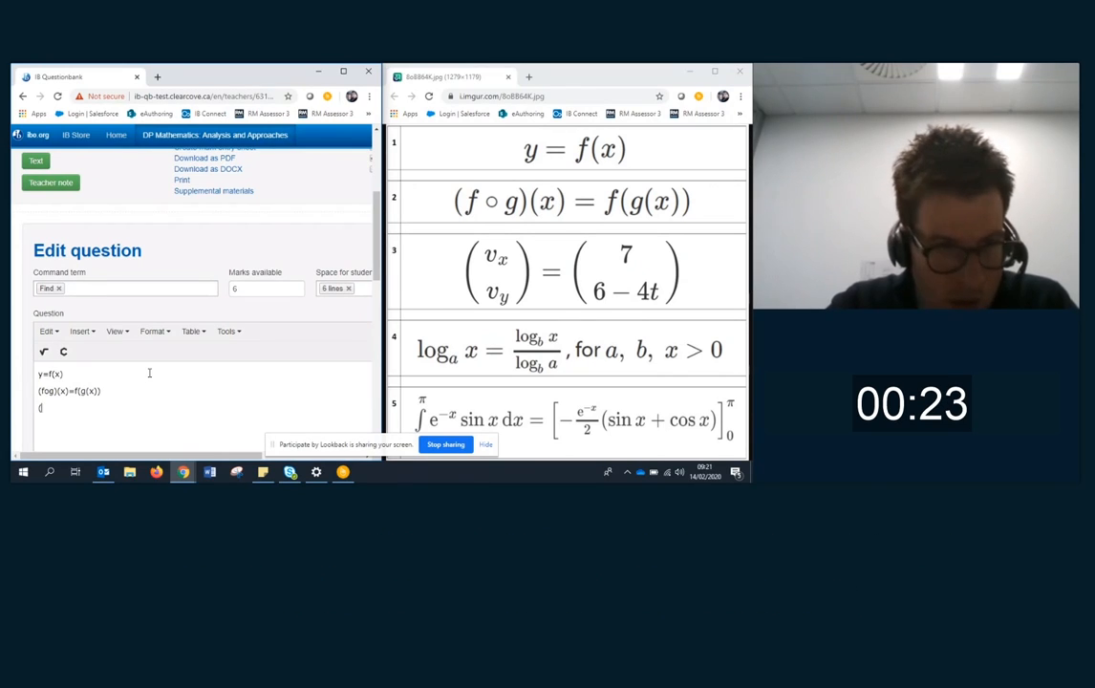
type("VE")
key("BackSpace")
type("COL")
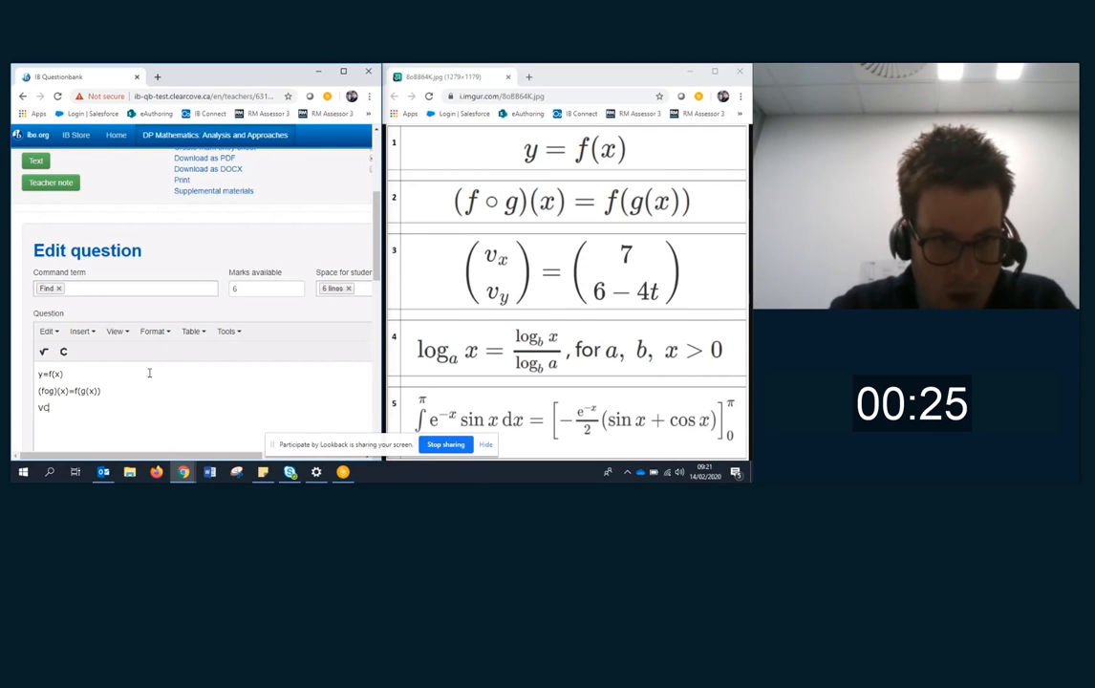
type("UMN ")
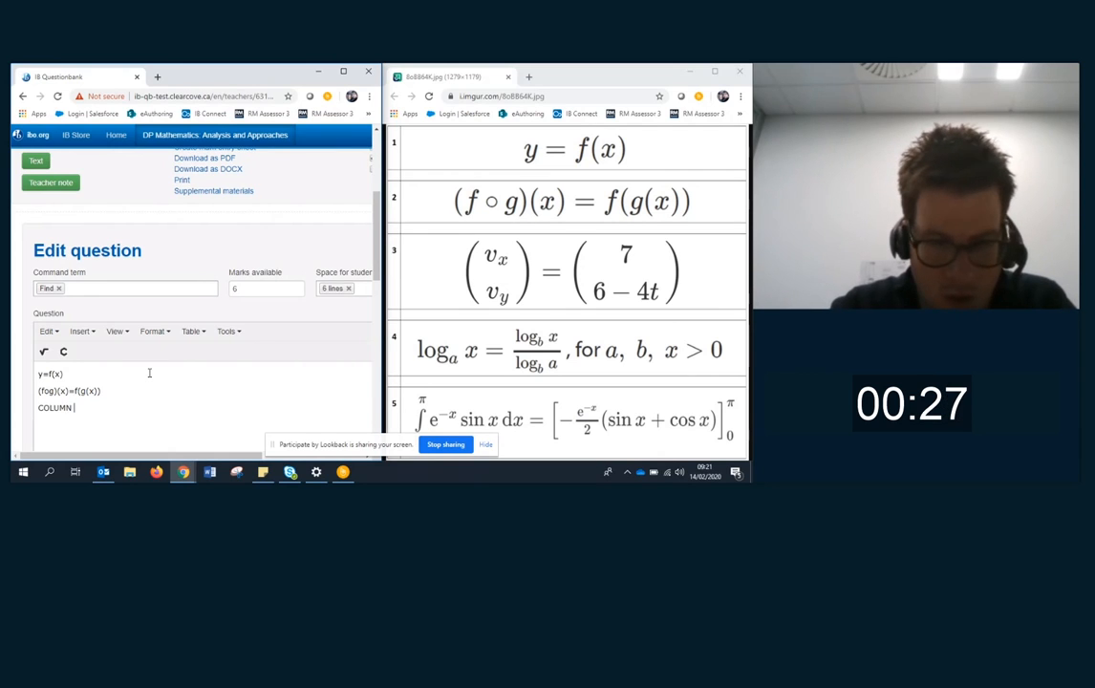
type("VECTOR")
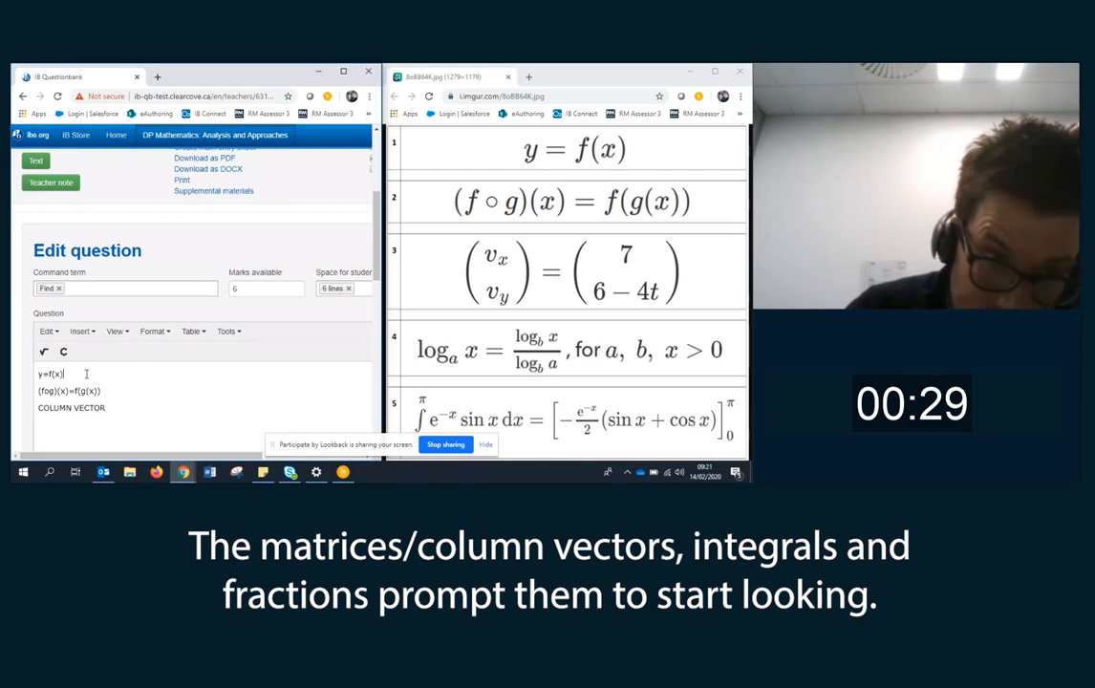
Italicise the variables in the y=f(x) line of the question text.
left_click(153, 331)
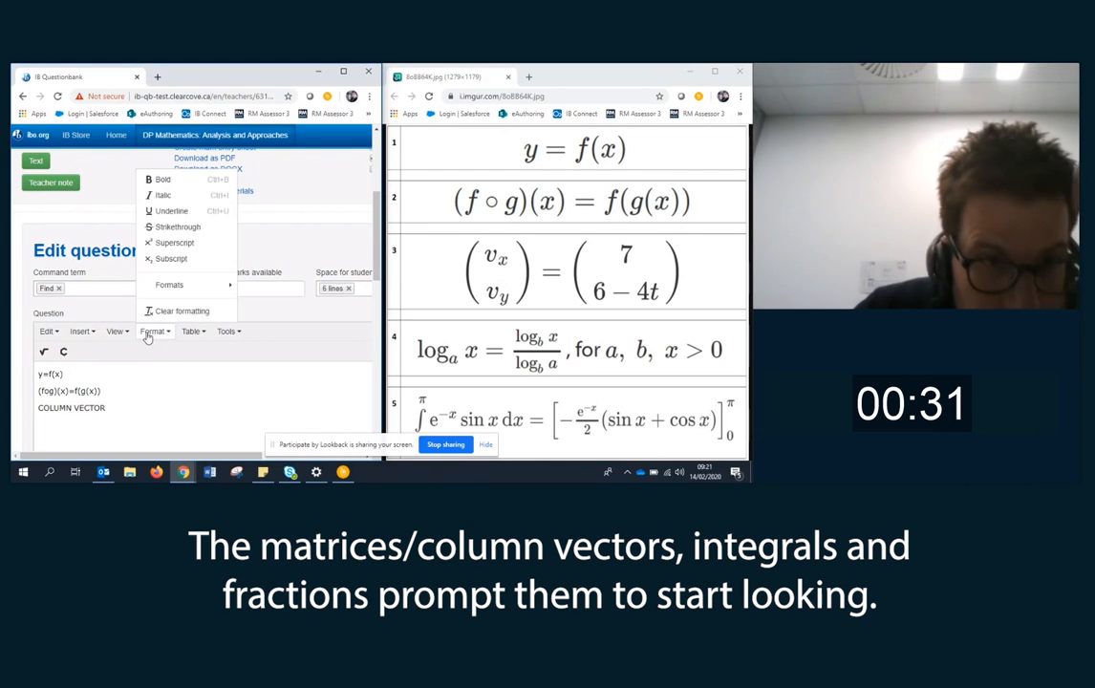
left_click(43, 374)
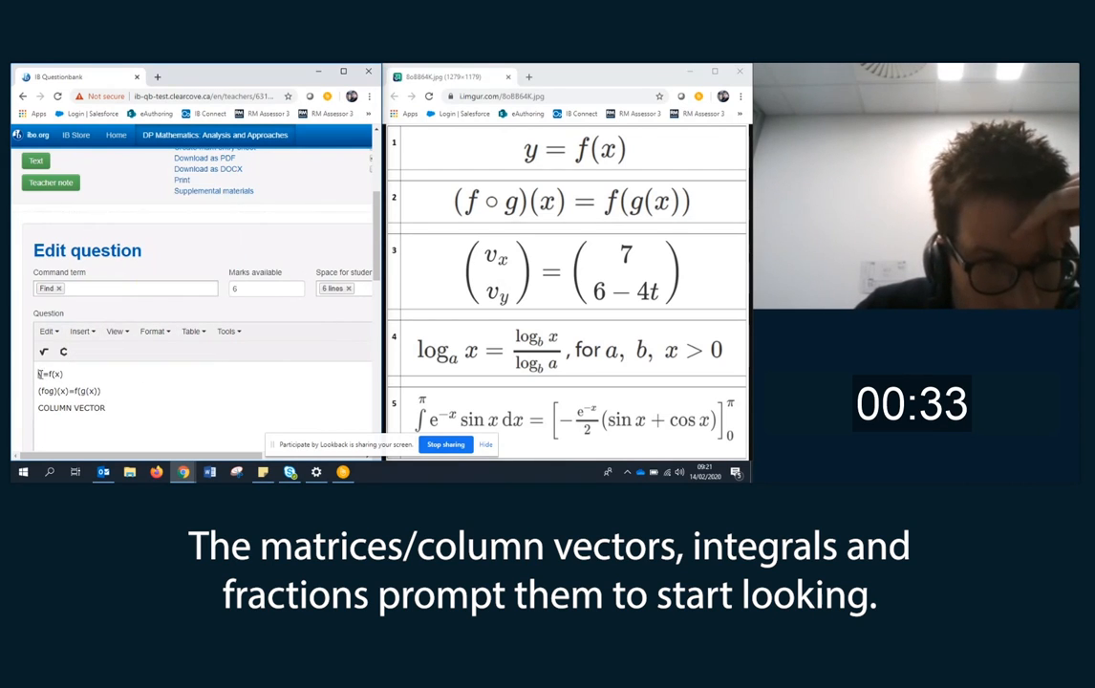
left_click(50, 374)
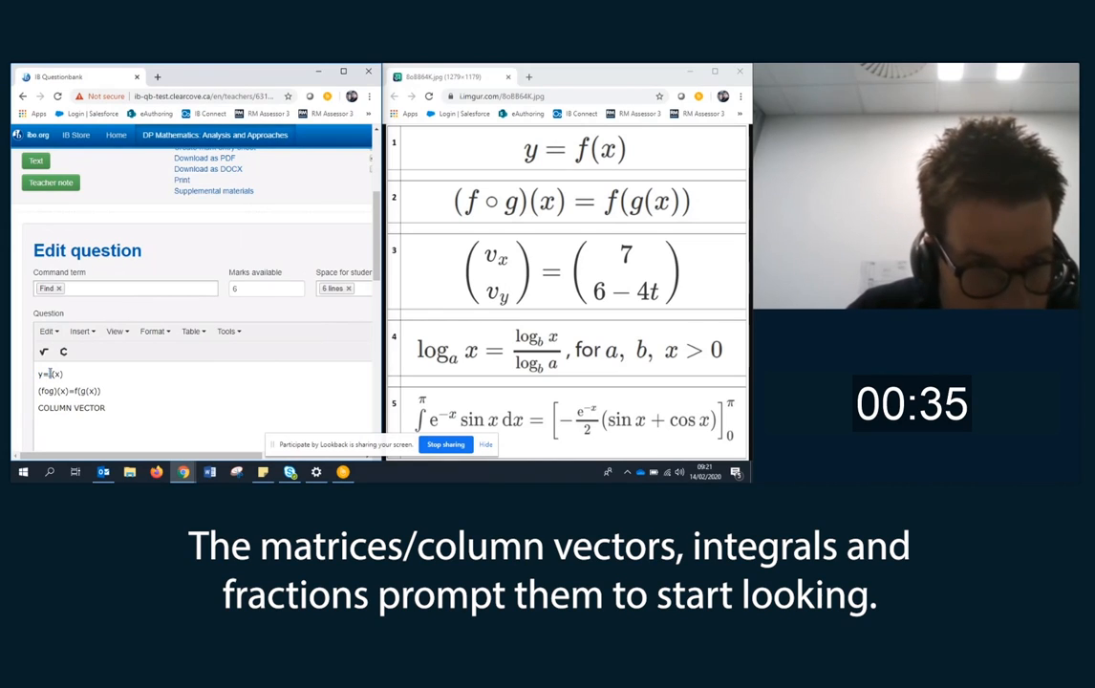
left_click_drag(38, 373, 45, 374)
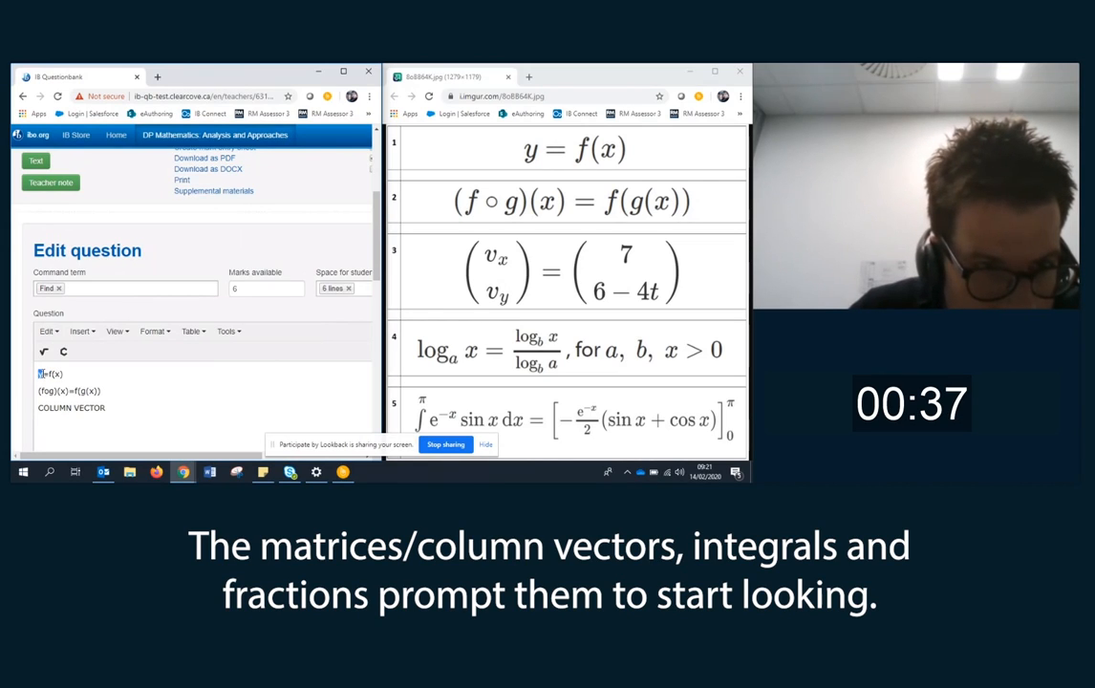
left_click(153, 330)
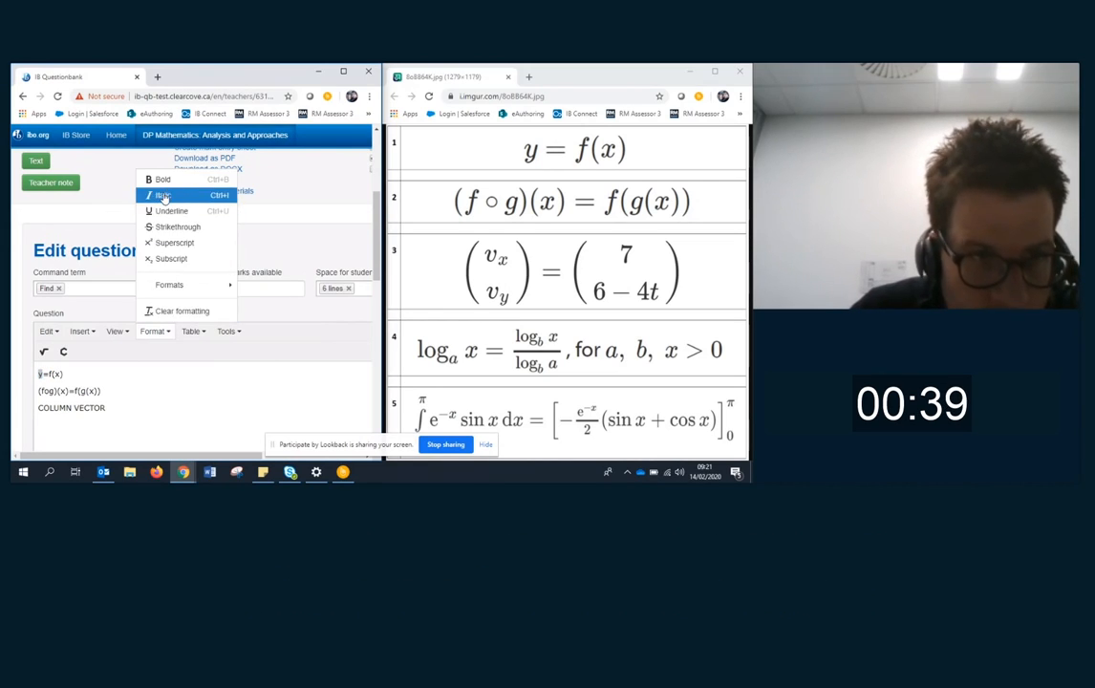
left_click(161, 195)
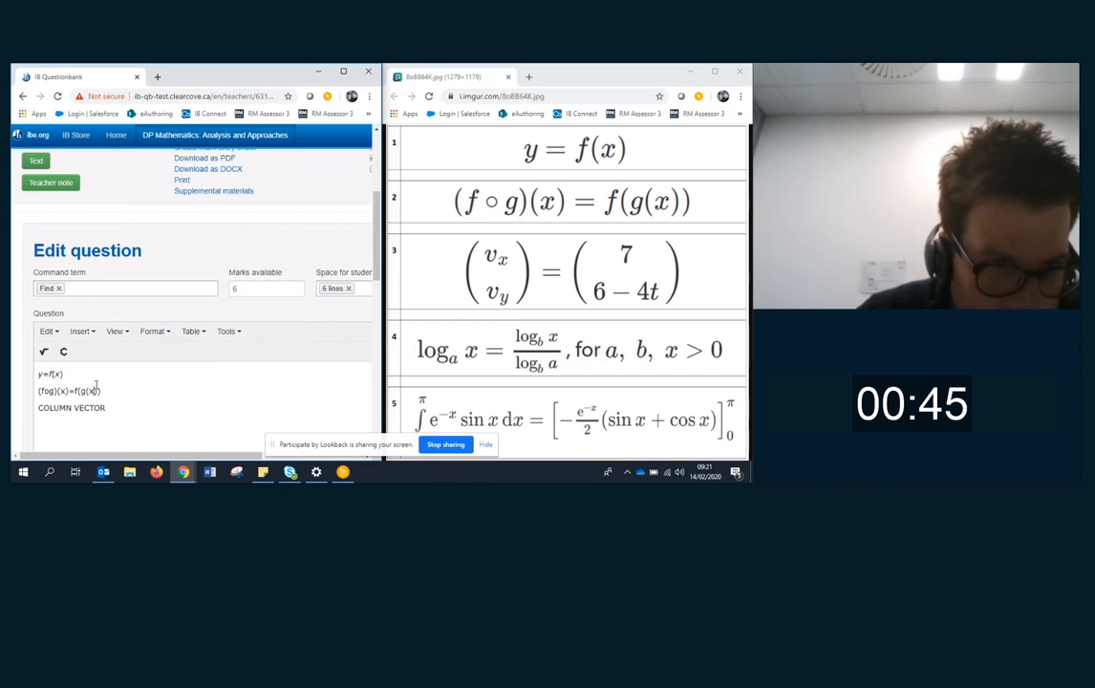
Replace the o in (fog)(x) with the masculine ordinal indicator special character.
left_click_drag(48, 391, 43, 391)
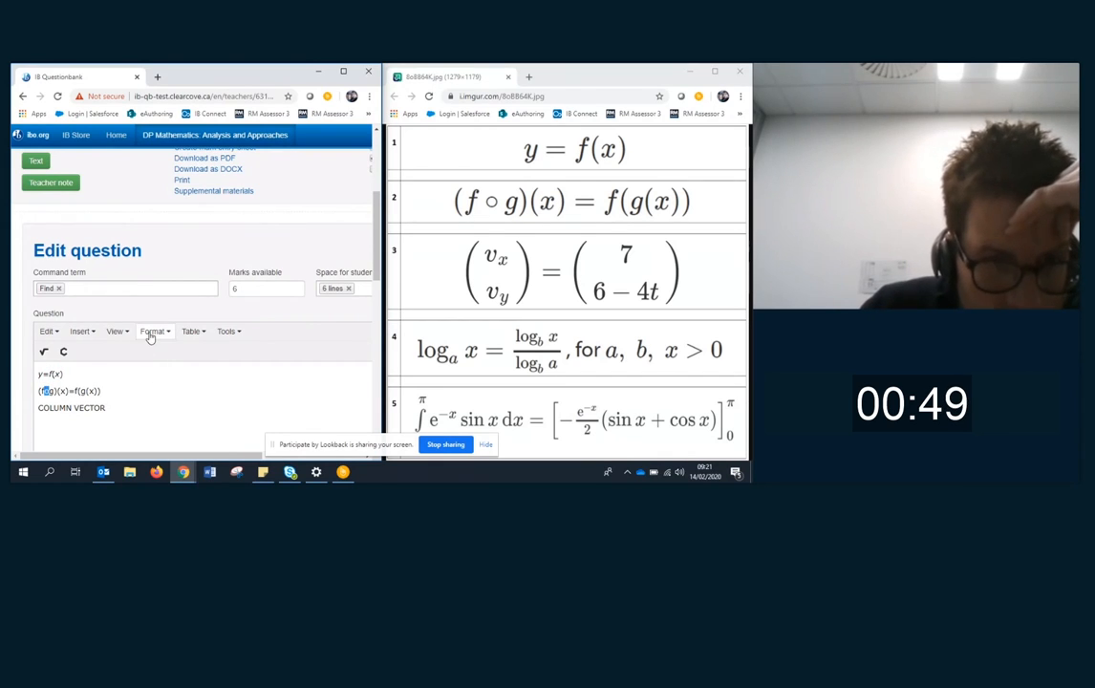
left_click(93, 334)
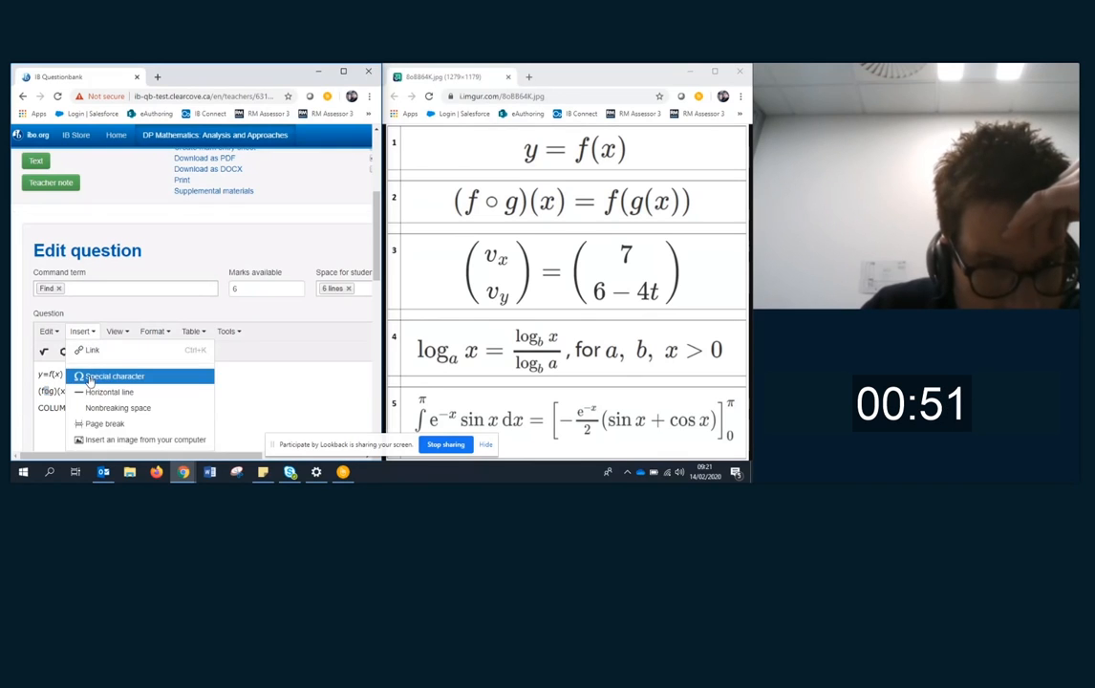
left_click(101, 375)
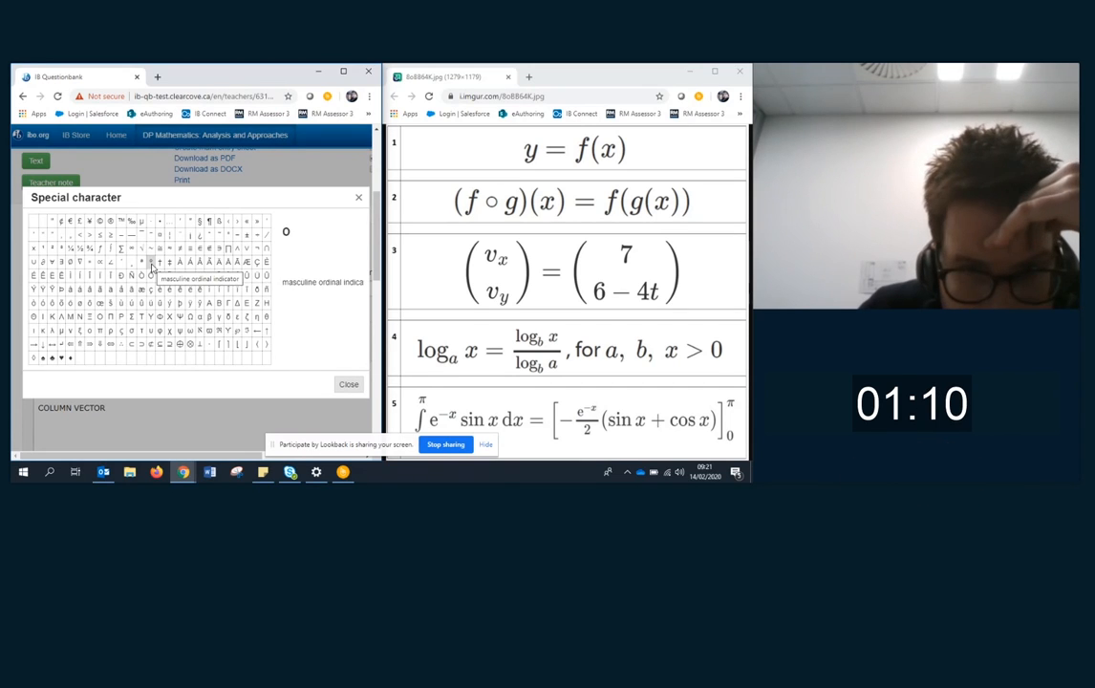
left_click(151, 262)
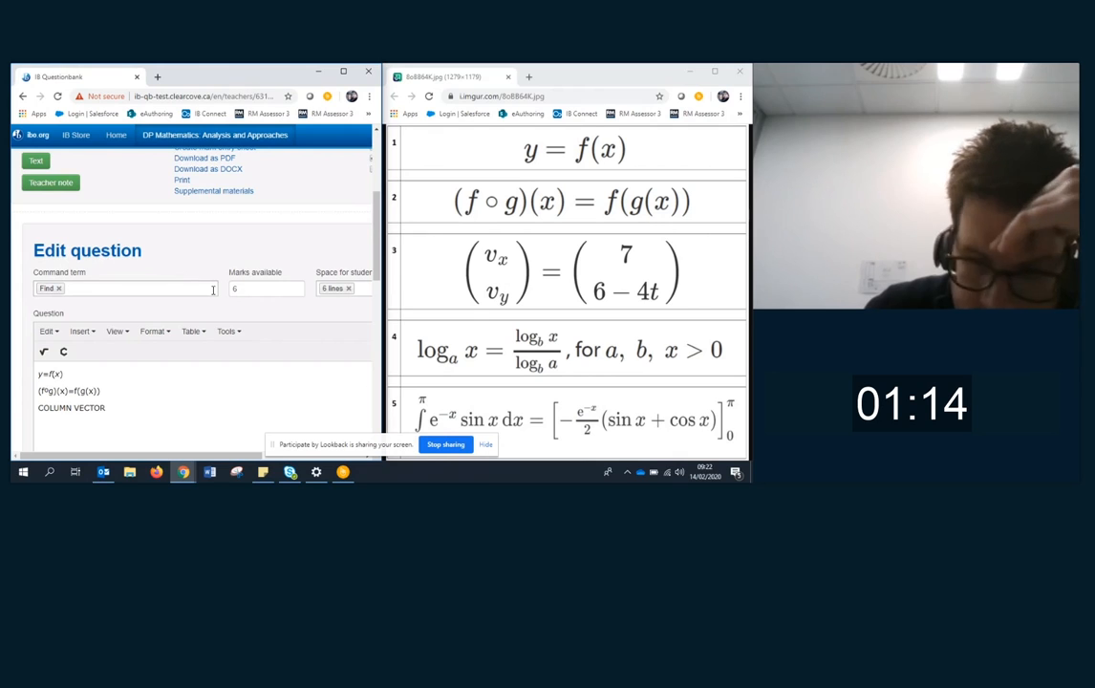
Delete the ordinal indicator between f and g and check the special characters for another composition symbol.
key("BackSpace")
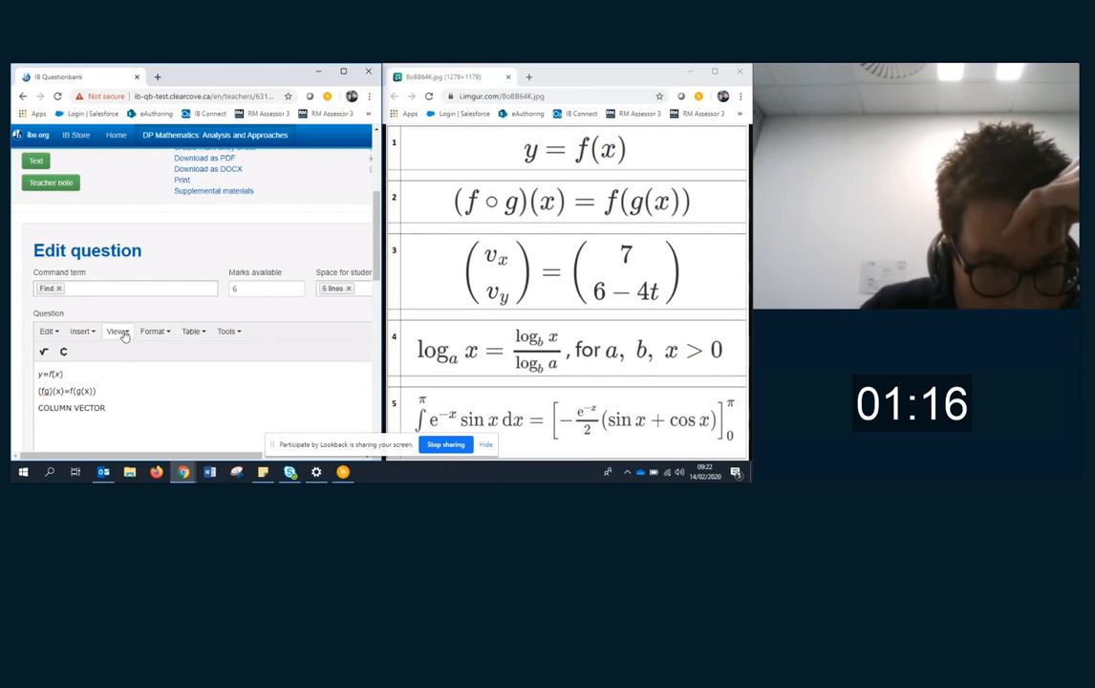
left_click(155, 334)
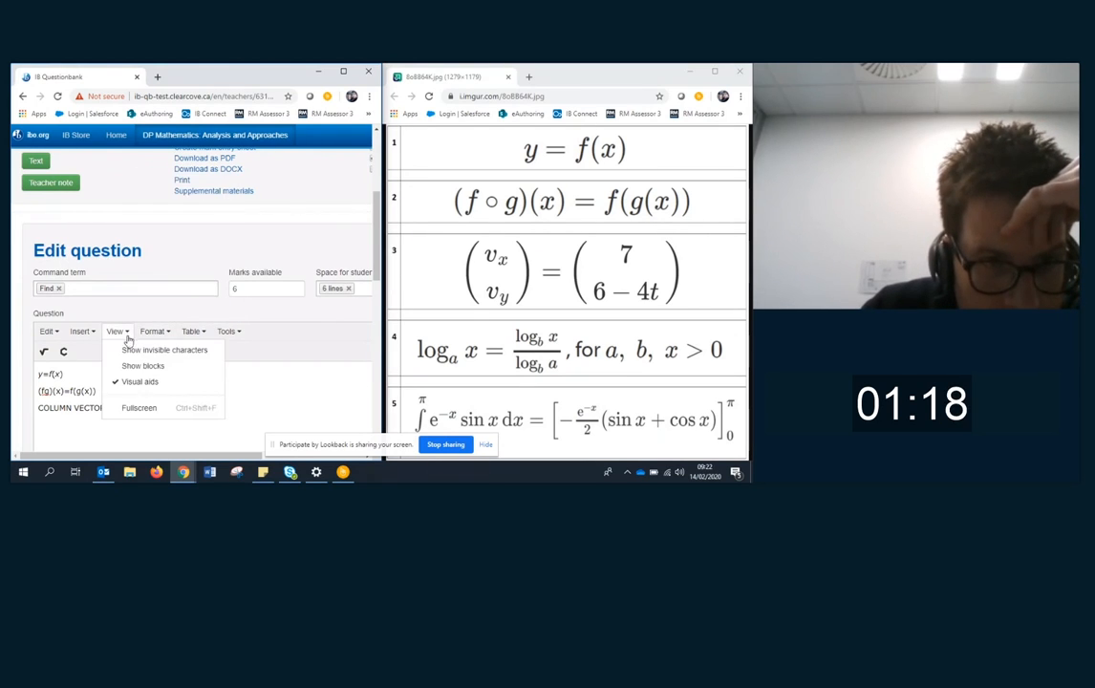
mouse_move(97, 332)
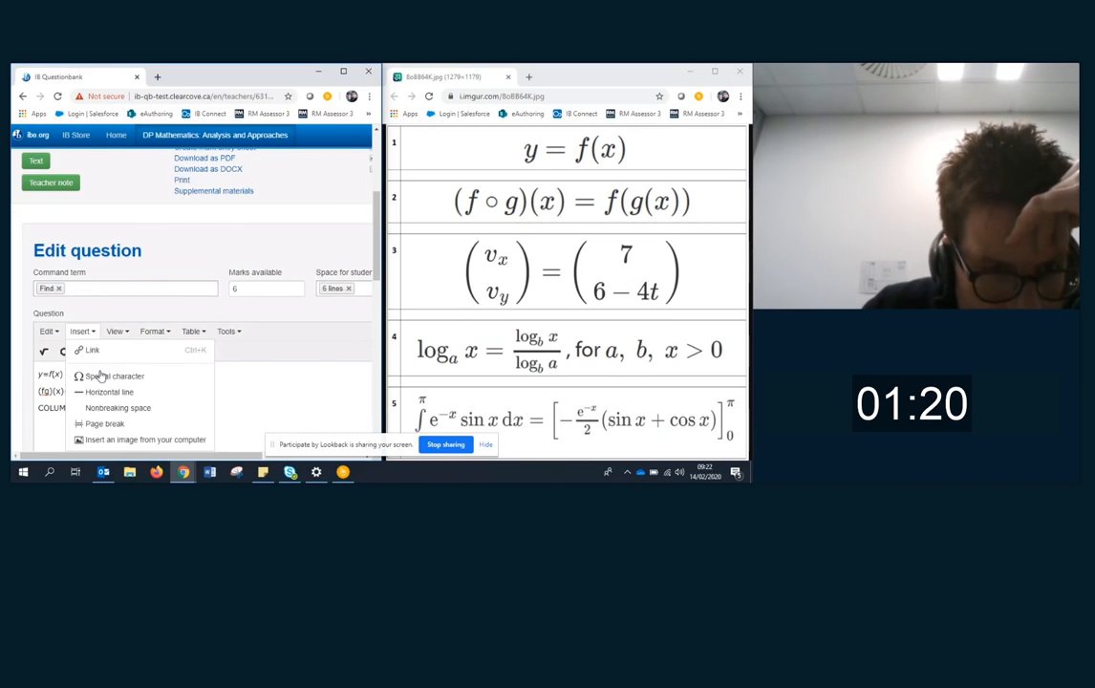
left_click(100, 375)
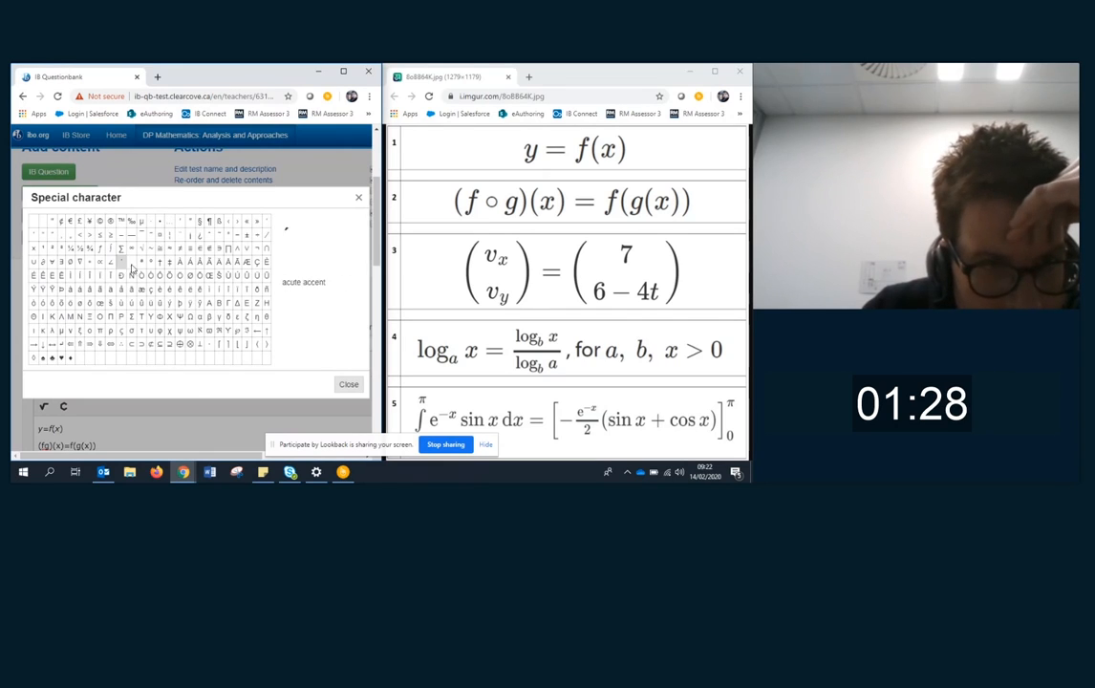
left_click(348, 384)
Try to lay out the column vector as a one-column, two-row table containing vx and vy below COLUMN VECTOR.
scroll(190, 332, "down", 1)
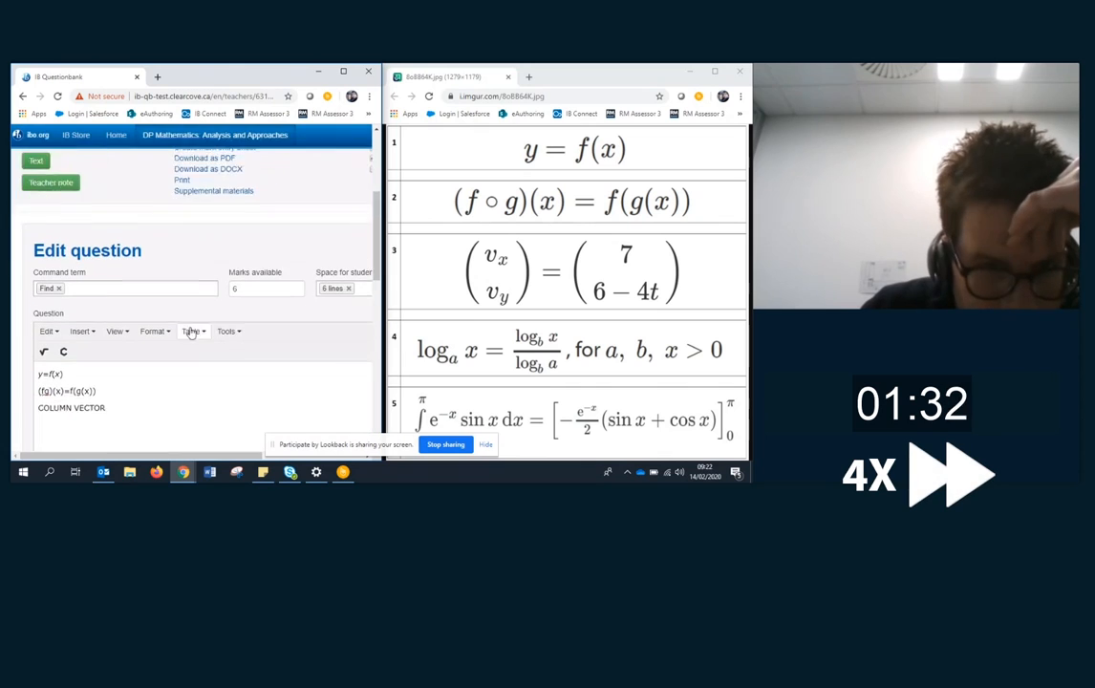
scroll(190, 332, "down", 1)
left_click(190, 276)
mouse_move(218, 299)
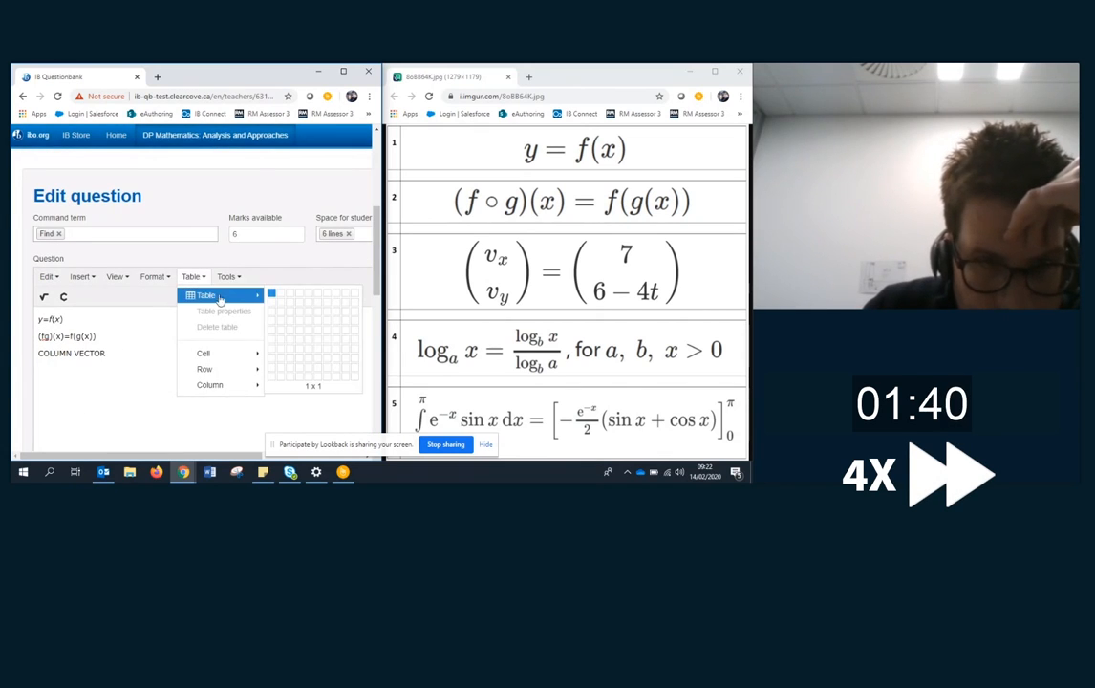
left_click(271, 302)
type("vx")
key("Tab")
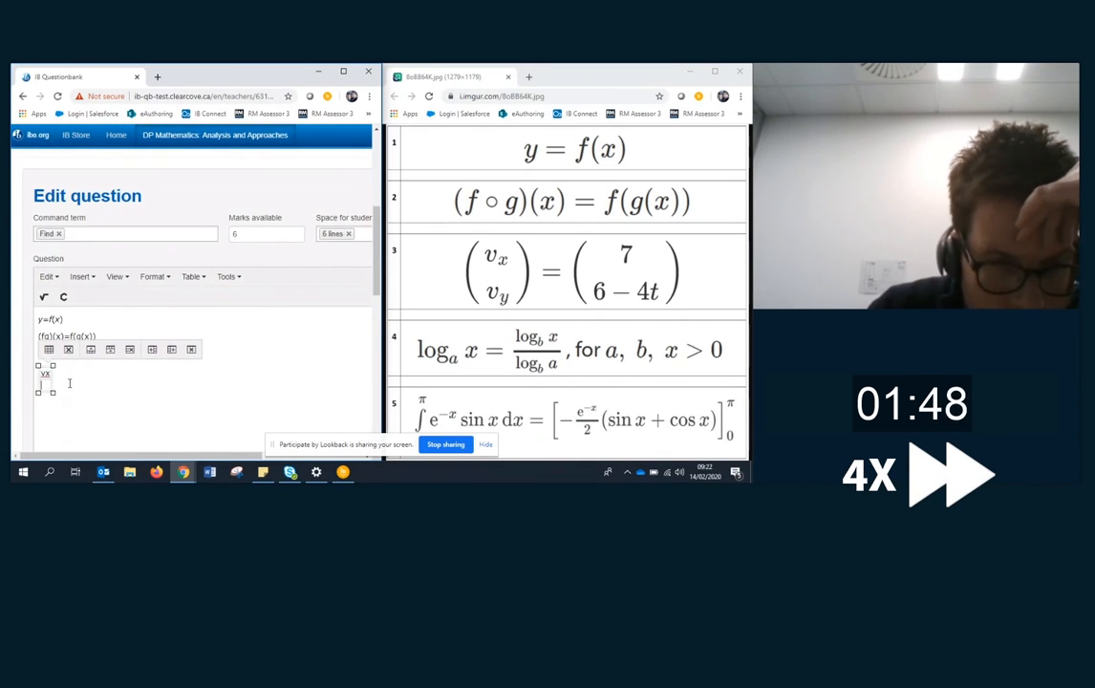
type("vy")
key("Down")
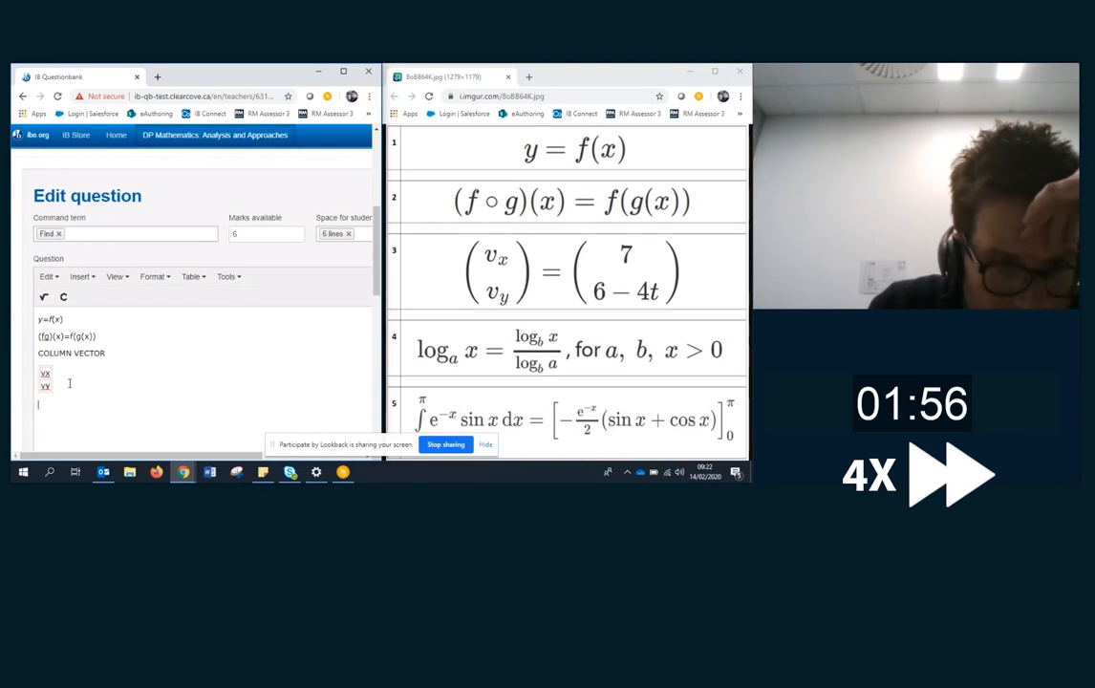
Undo the two-row table and its entries below COLUMN VECTOR.
key("ctrl+z")
key("ctrl+z")
key("ctrl+z")
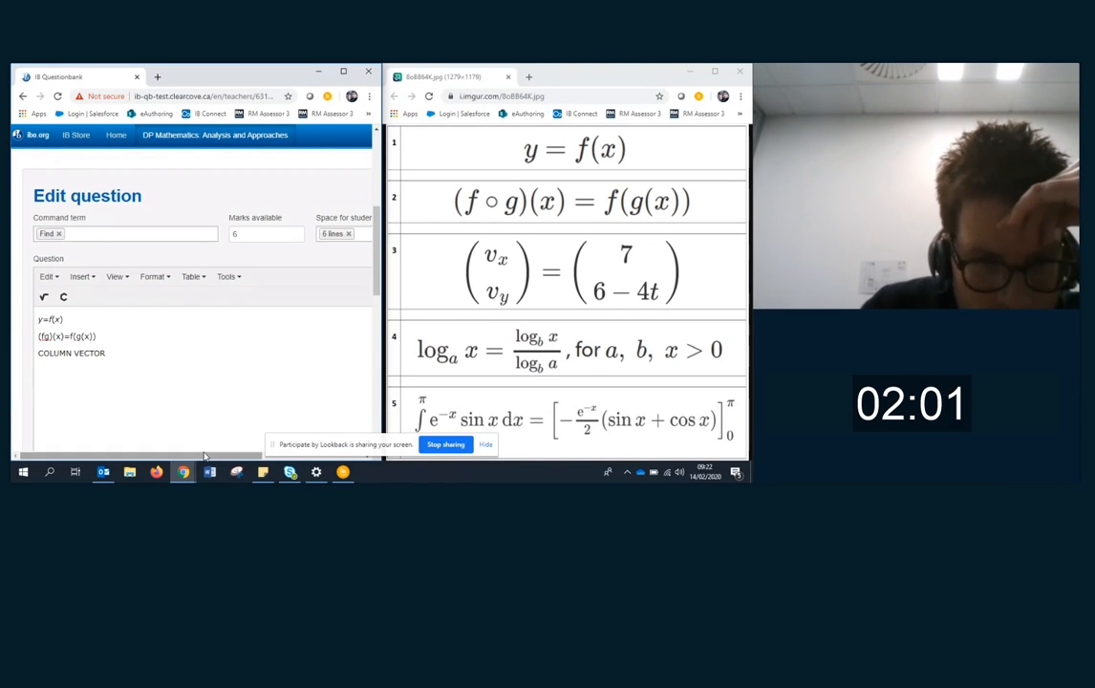
Look through the question editor's commands and the page for a tool to write maths equations.
mouse_move(203, 456)
left_mouse_down()
mouse_move(287, 456)
mouse_move(183, 449)
left_mouse_up()
scroll(180, 352, "down", 4)
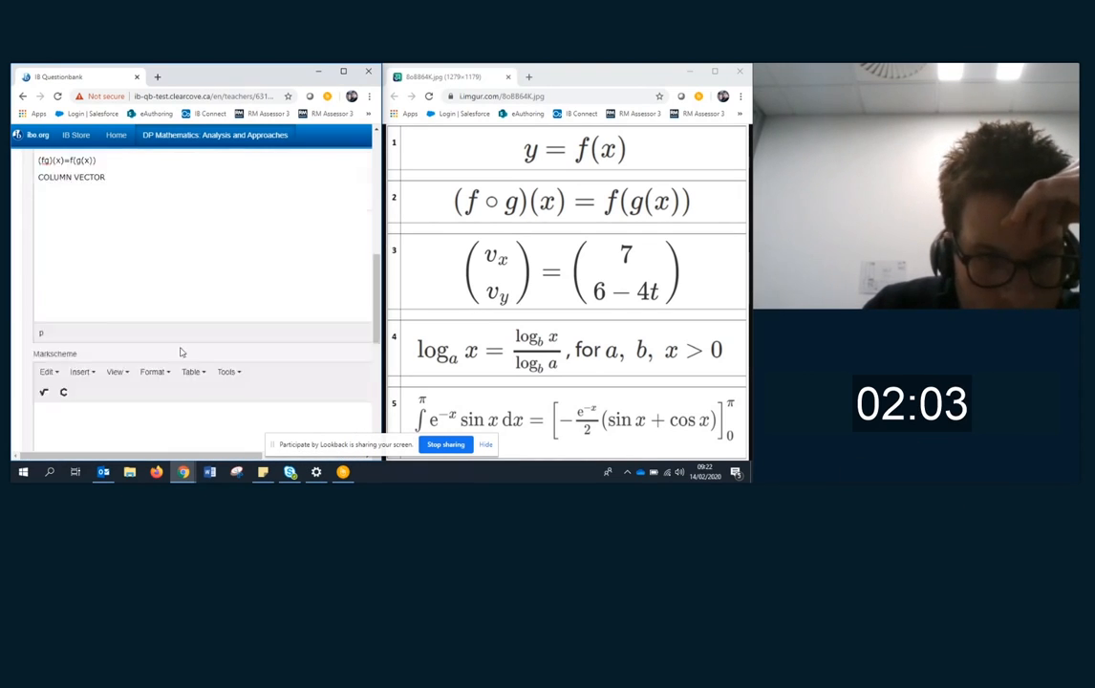
scroll(181, 352, "up", 3)
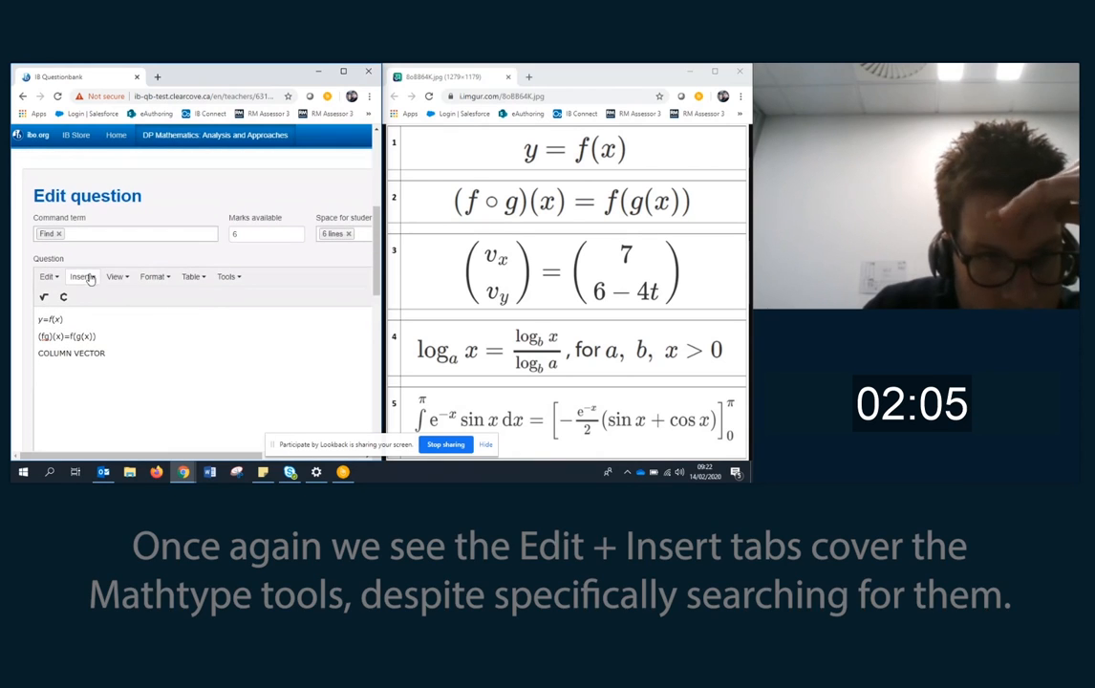
left_click(84, 277)
mouse_move(50, 278)
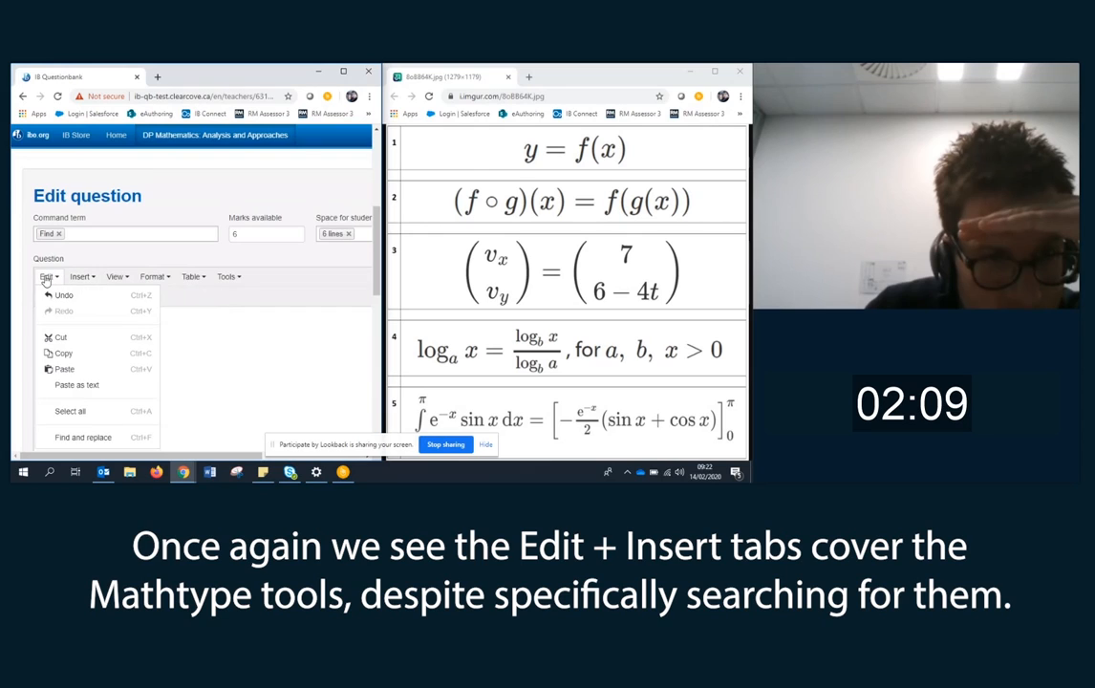
mouse_move(121, 279)
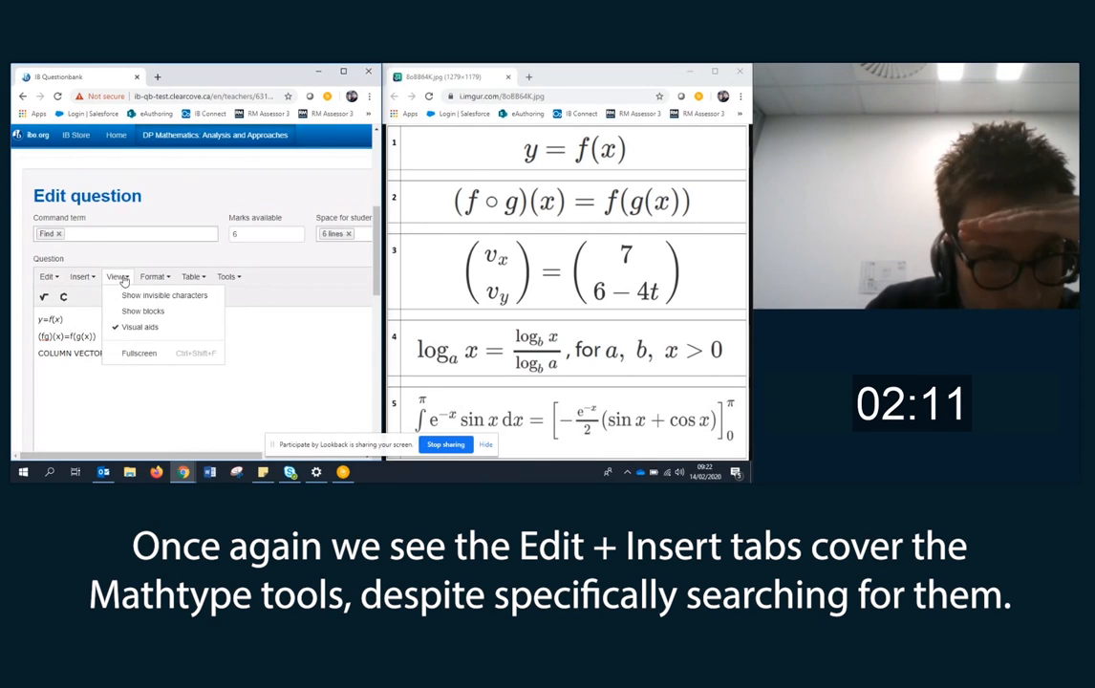
mouse_move(155, 279)
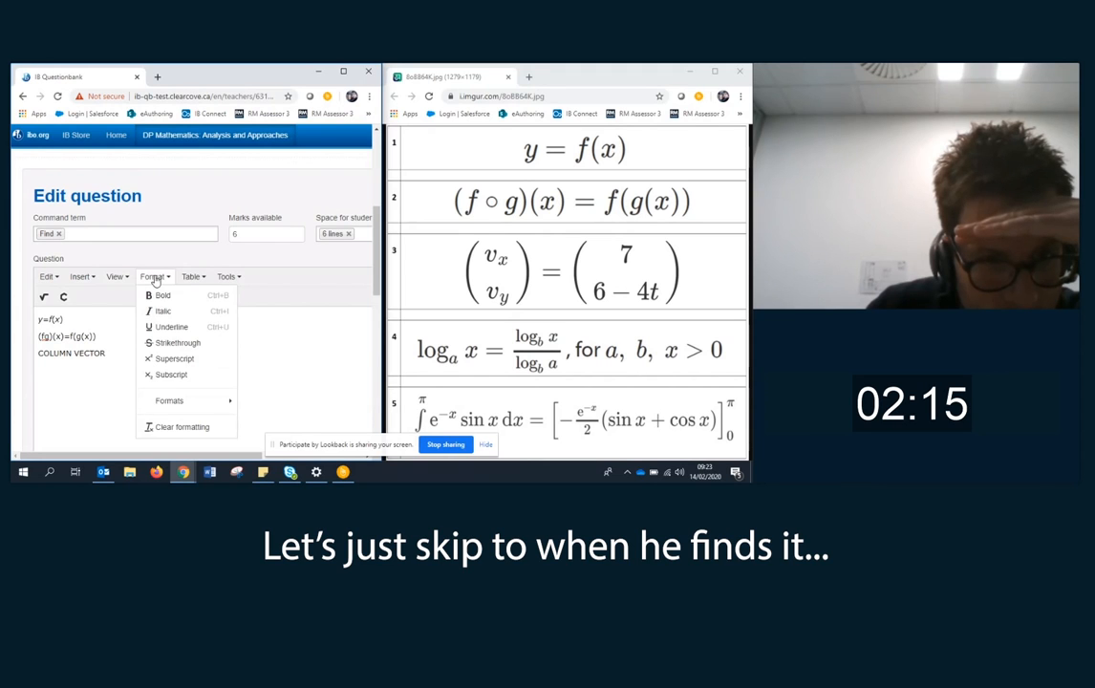
mouse_move(176, 400)
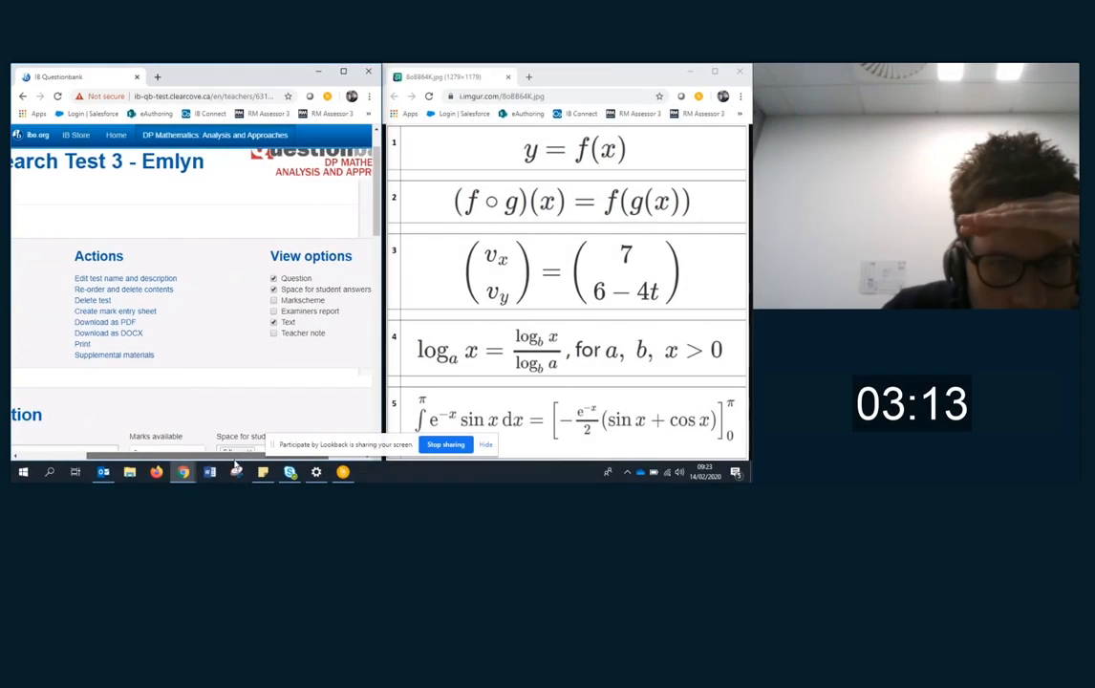
scroll(155, 333, "down", 5)
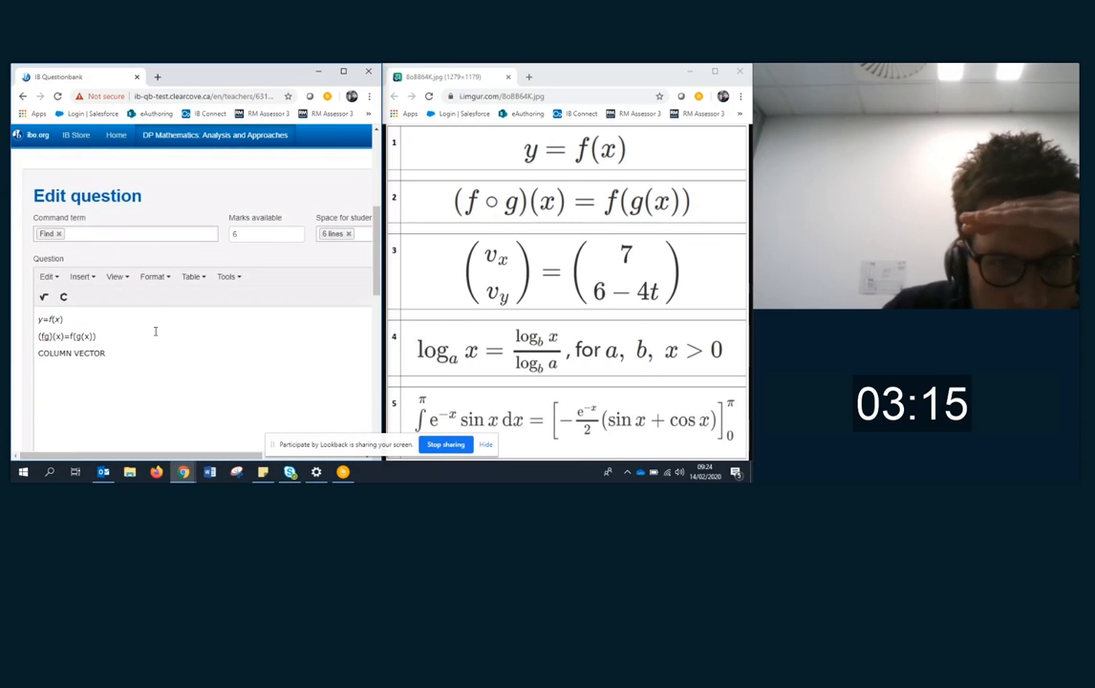
Start a MathType equation in the second line with (f∘g)(x, using the ring operator for the composition.
left_click(44, 298)
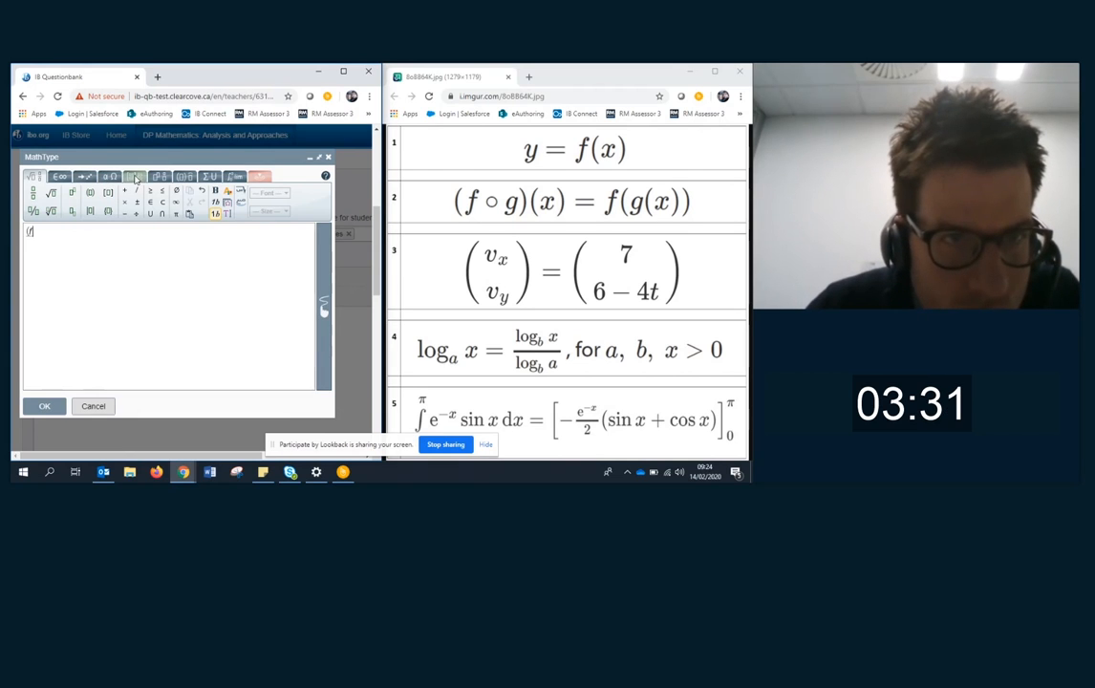
left_click(136, 178)
left_click(113, 177)
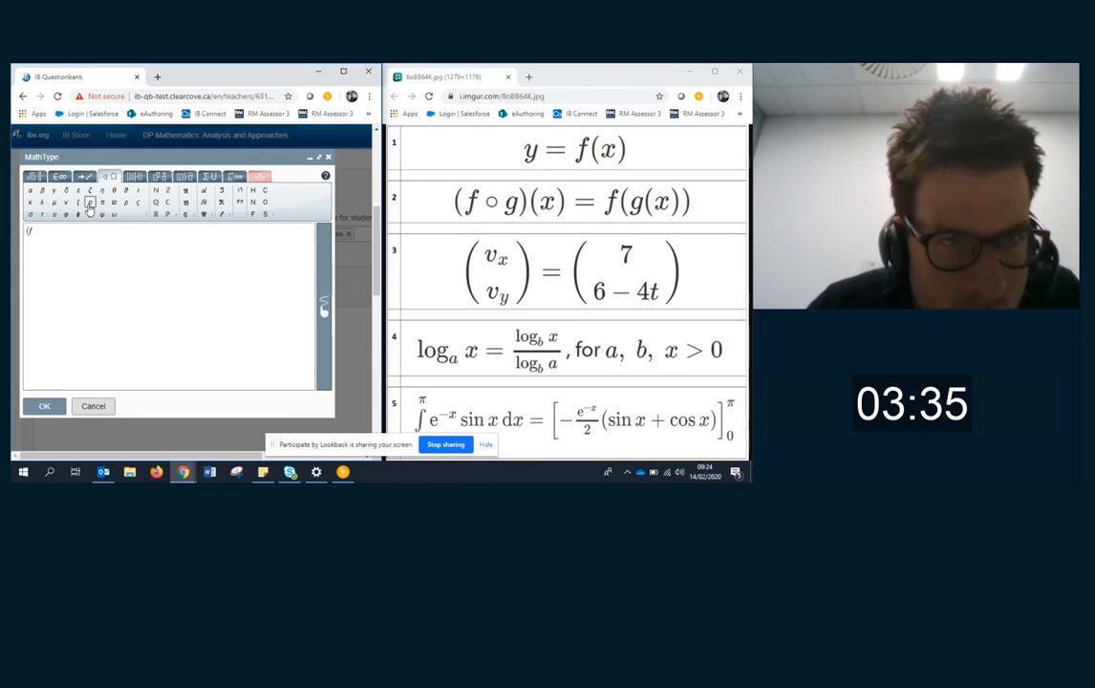
left_click(89, 207)
key("BackSpace")
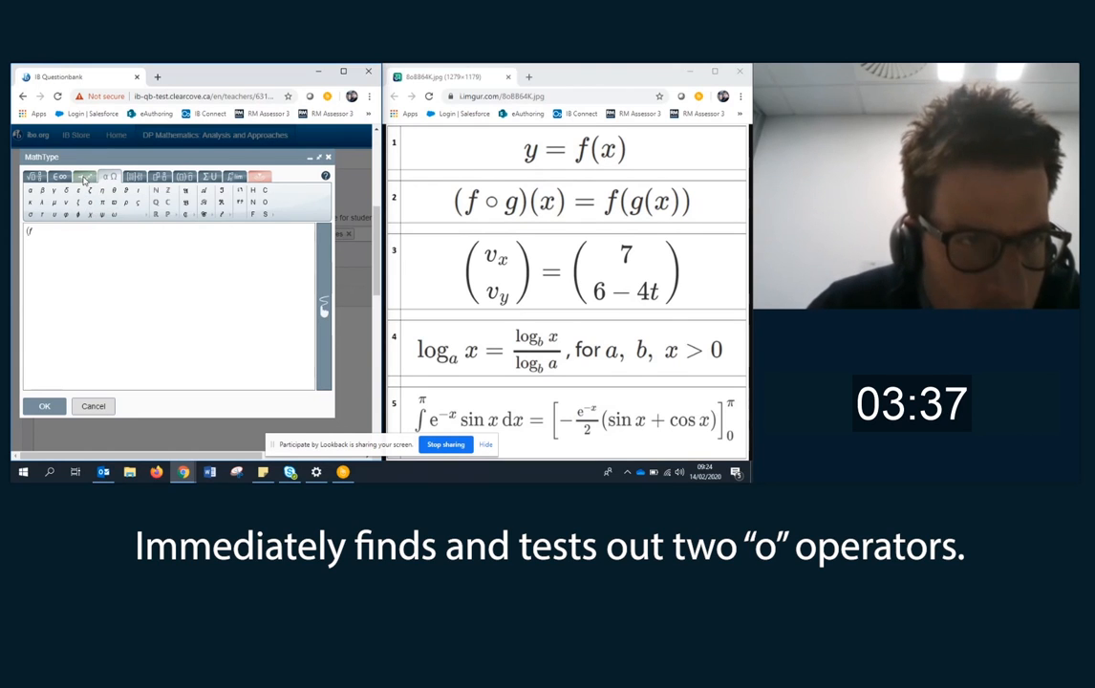
left_click(84, 178)
left_click(59, 177)
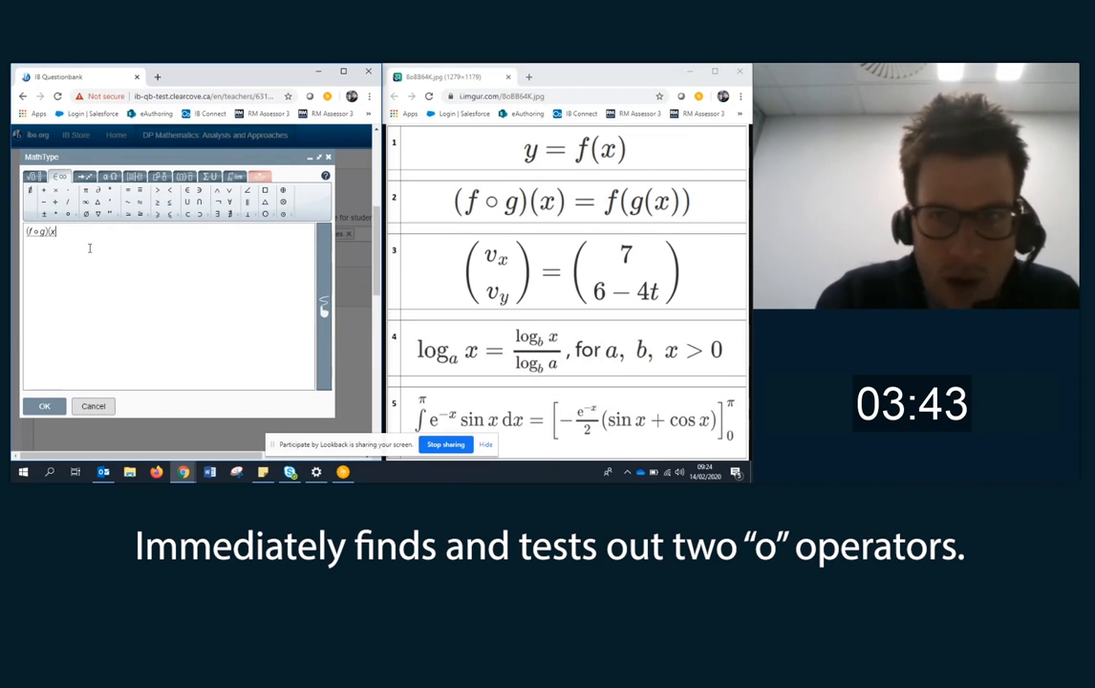
Complete the equation as (f∘g)(x)=f(g(x)) and insert it into the question text.
type(")=")
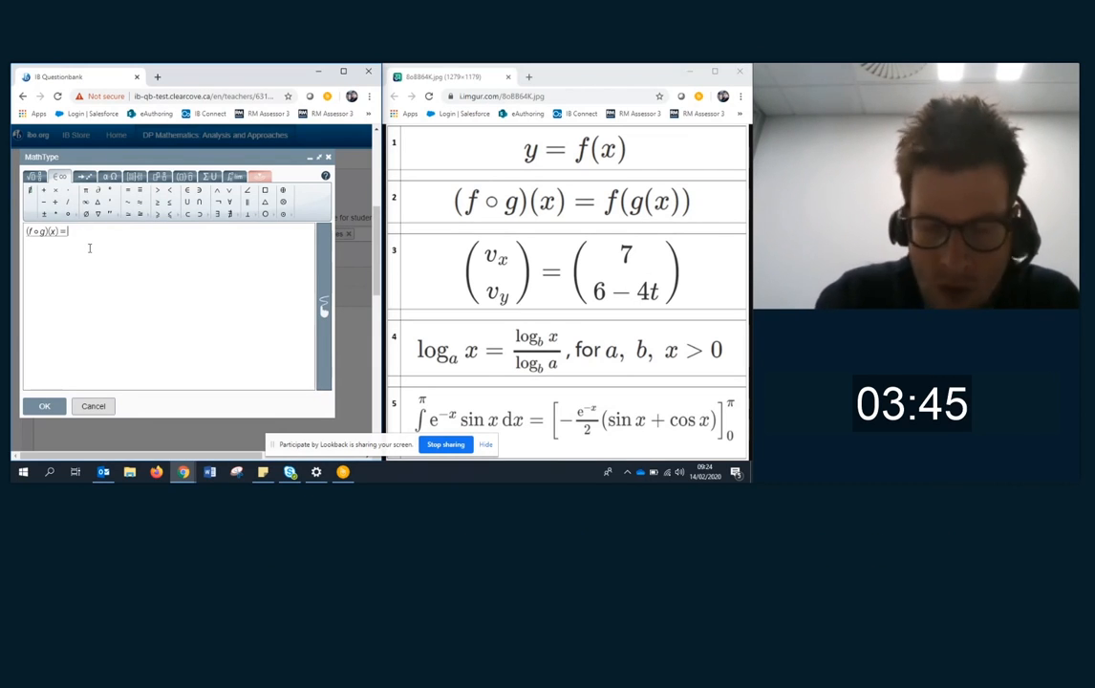
type("f(g")
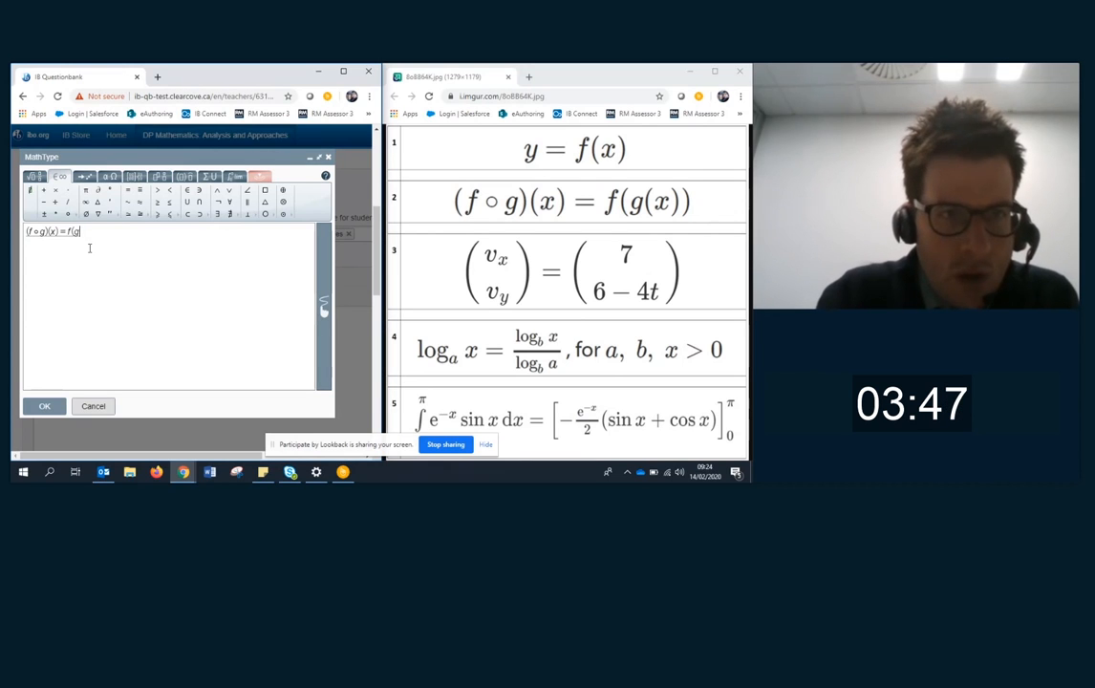
type("(x")
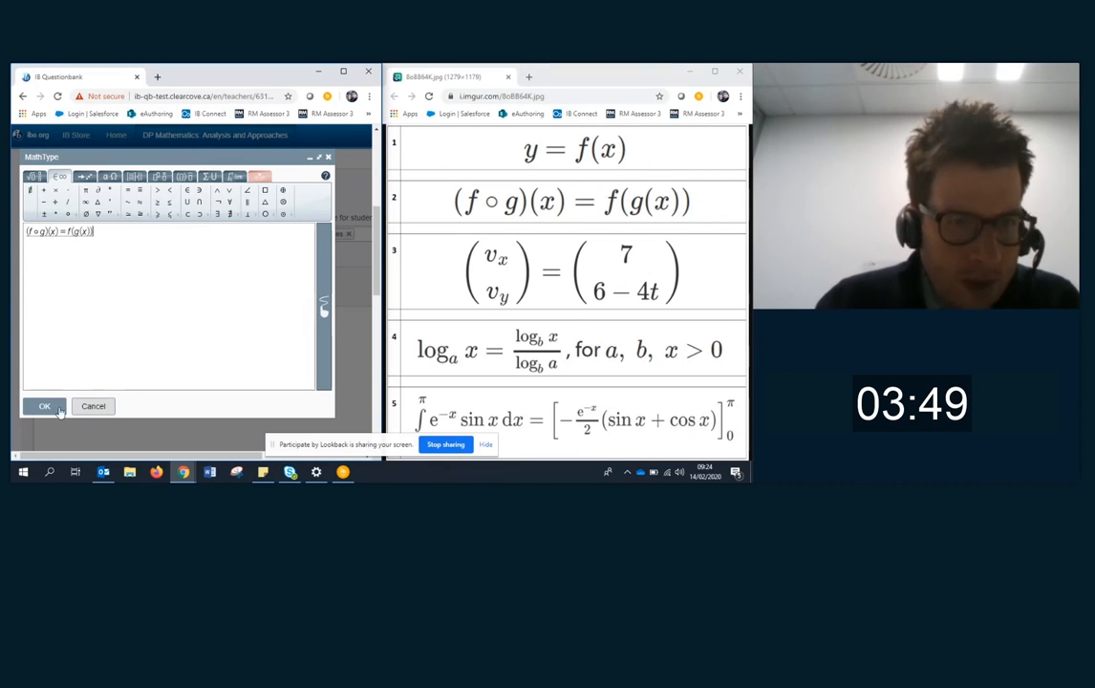
left_click(47, 407)
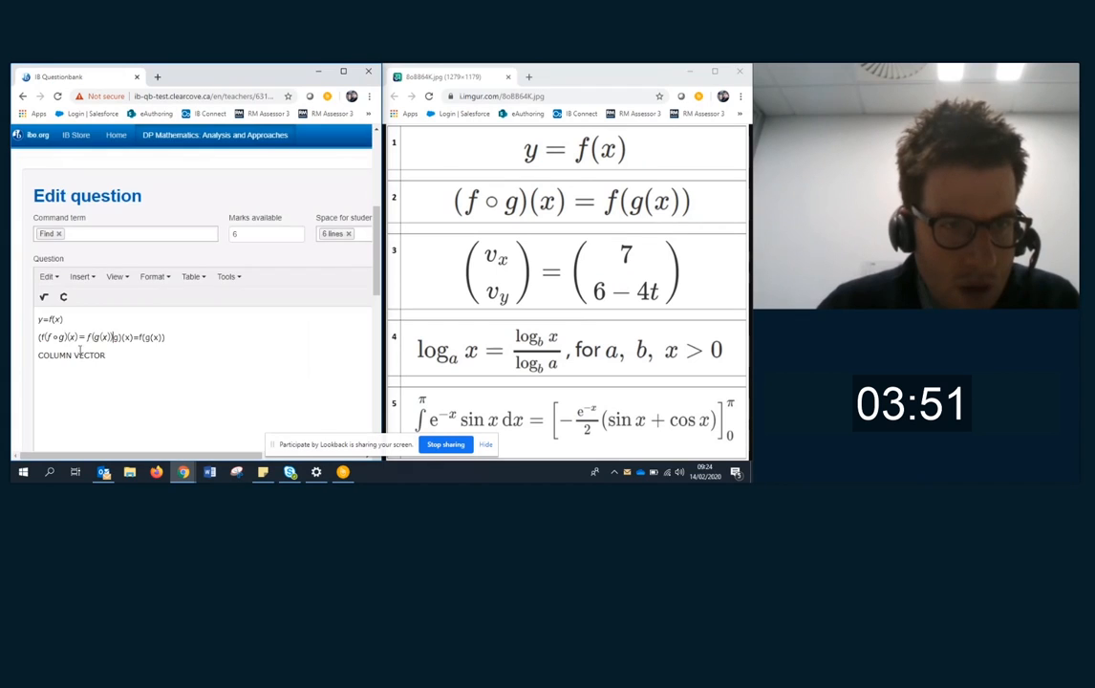
Replace the plain y=f(x) text on the first line with the MathType equation y=f(x).
left_click_drag(71, 319, 25, 322)
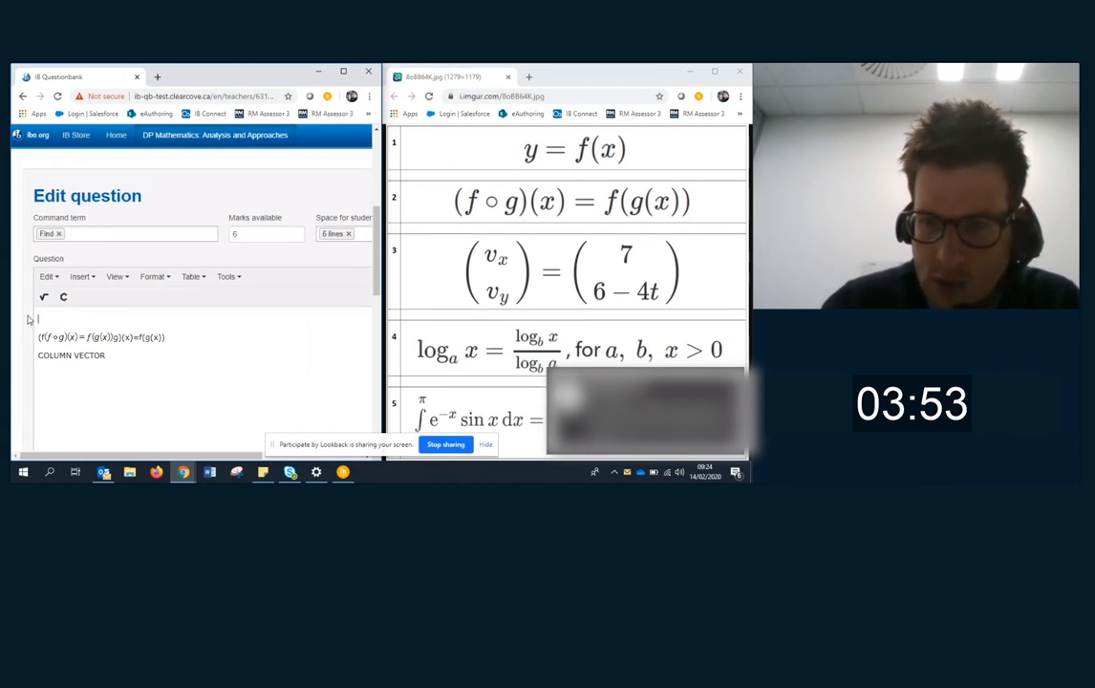
left_click(43, 297)
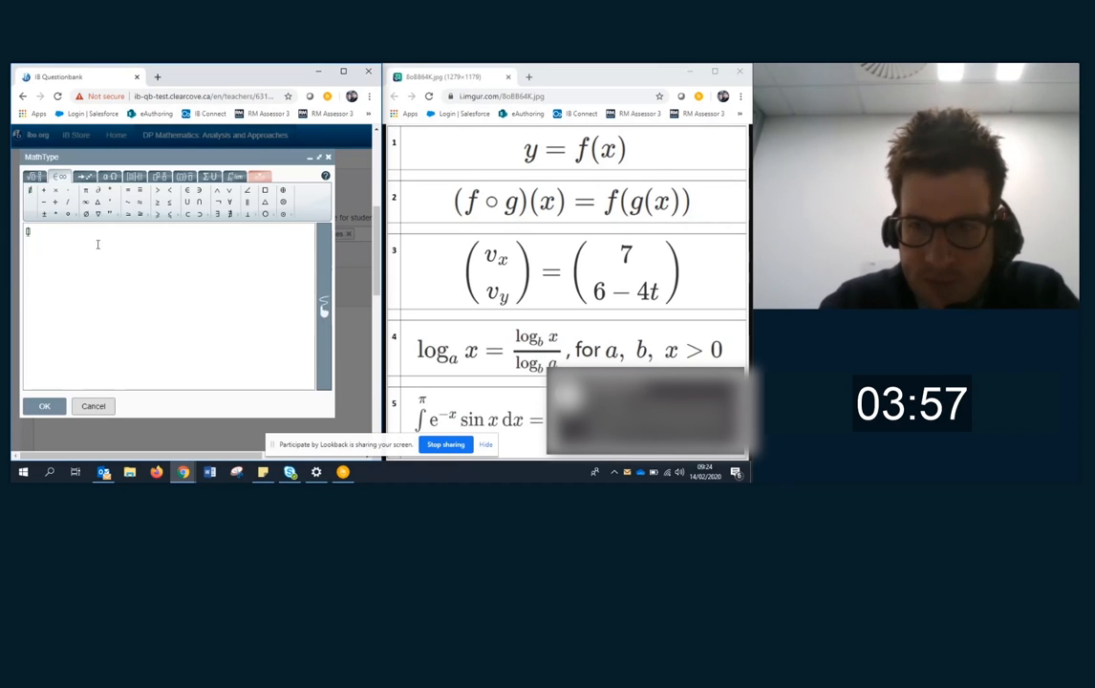
type("y=f(x)")
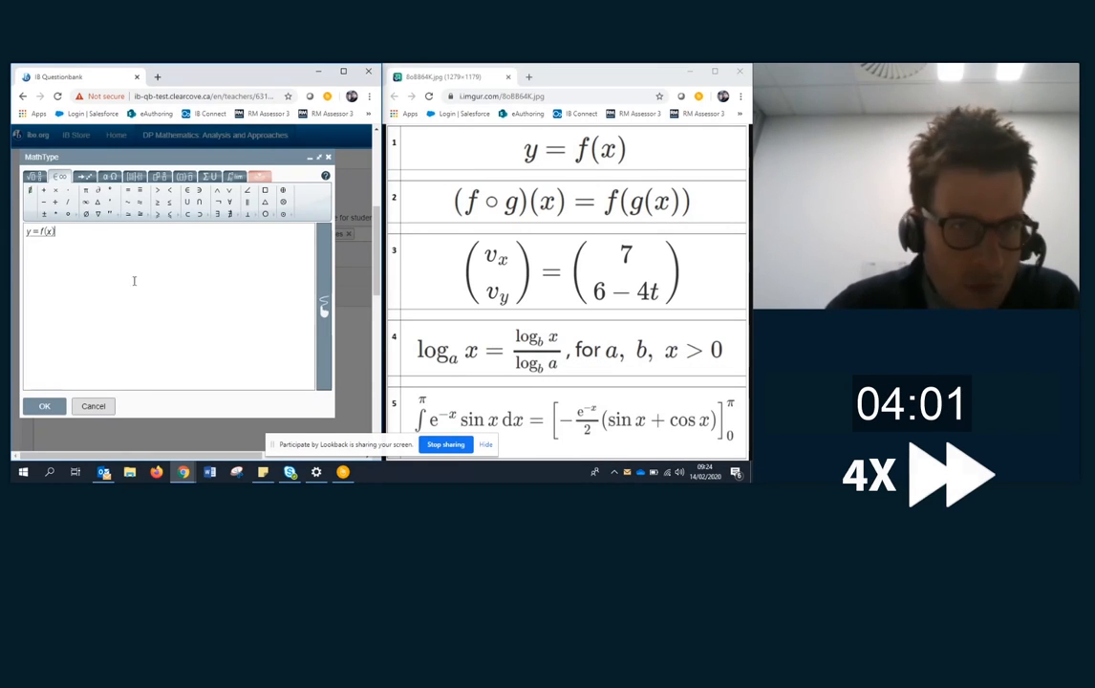
left_click(44, 406)
Start a new MathType equation with a one-column, two-row matrix containing vx and vy.
left_click(51, 297)
left_click(135, 176)
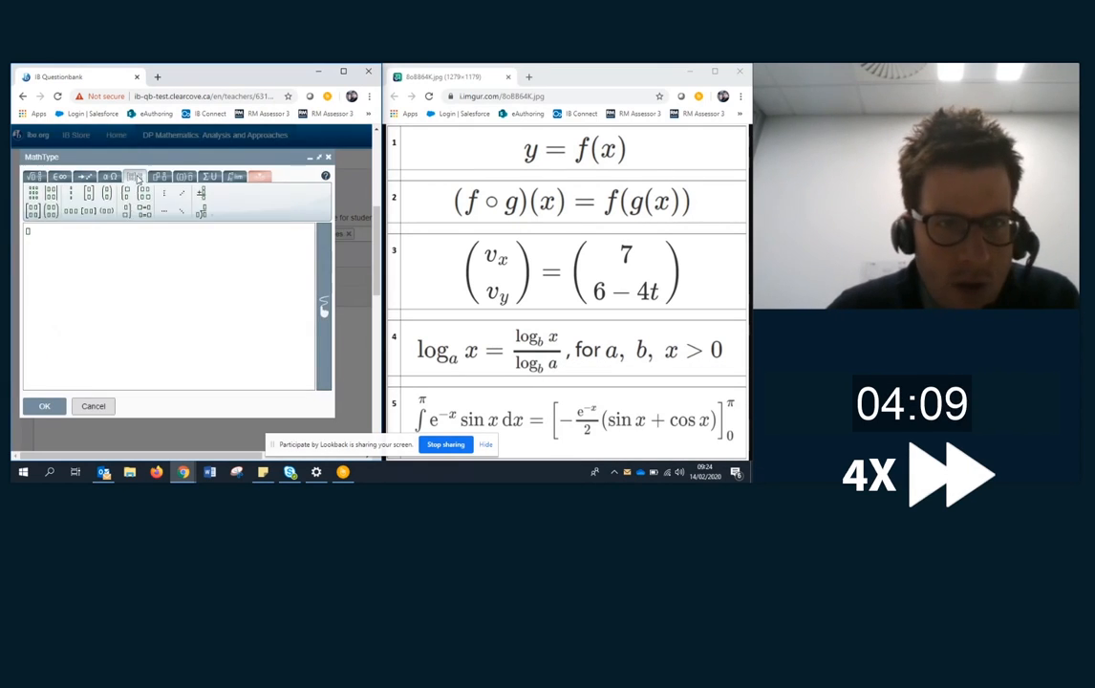
left_click(33, 193)
left_click(31, 219)
type("vx")
left_click(33, 248)
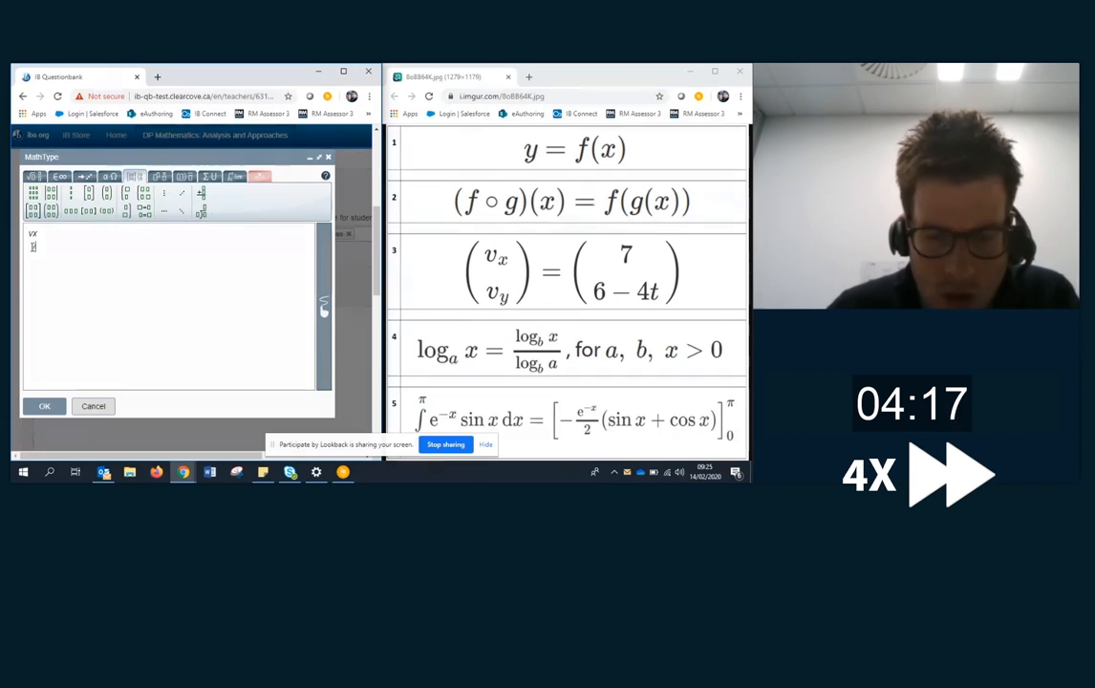
type("vy")
Turn the x and y of the two vector components into subscripts of v.
mouse_move(38, 234)
left_mouse_down()
mouse_move(33, 249)
mouse_move(30, 221)
left_mouse_up()
left_click(35, 176)
left_click(72, 210)
left_click(72, 210)
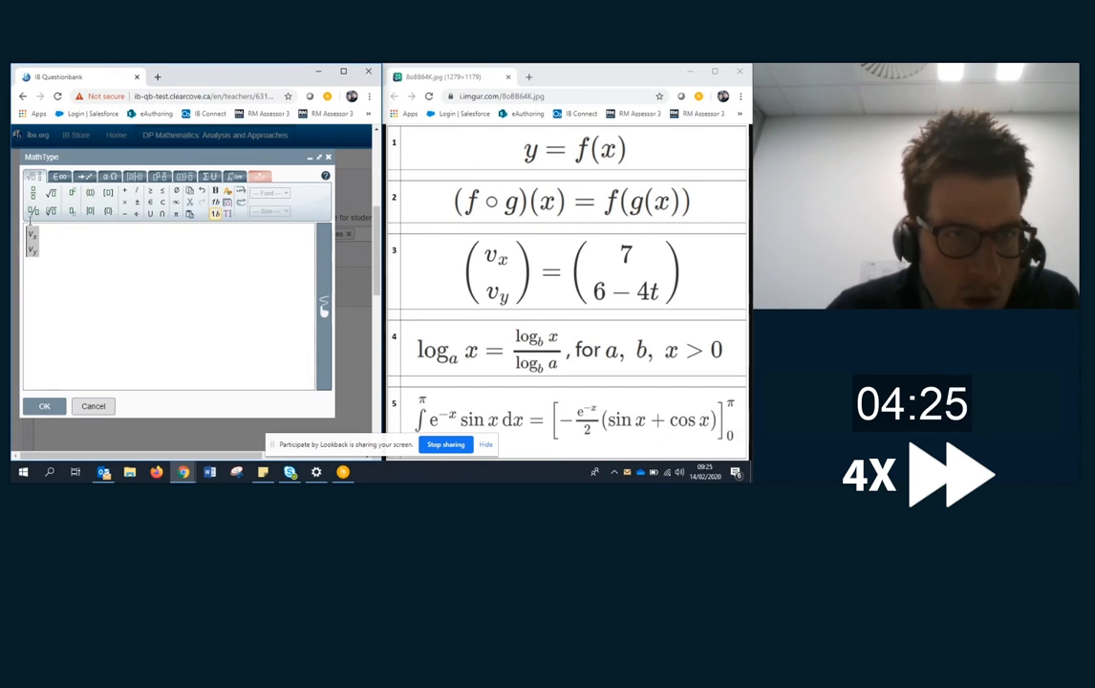
Enclose the two-row column of v components in parentheses.
left_click(135, 176)
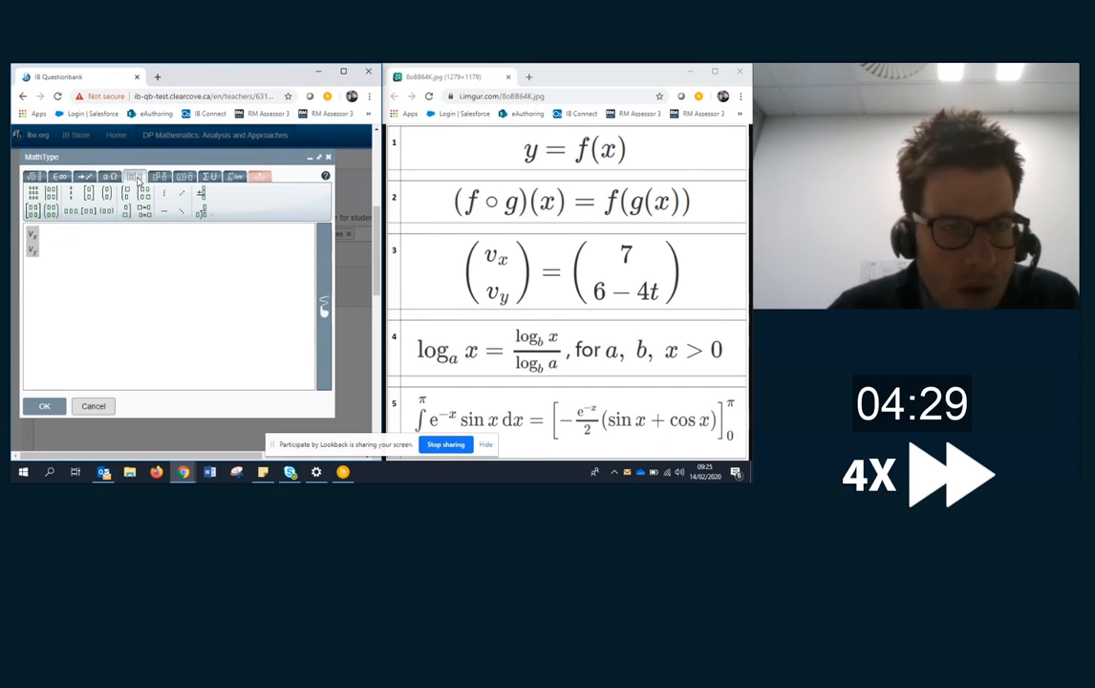
left_click(51, 214)
left_click(186, 177)
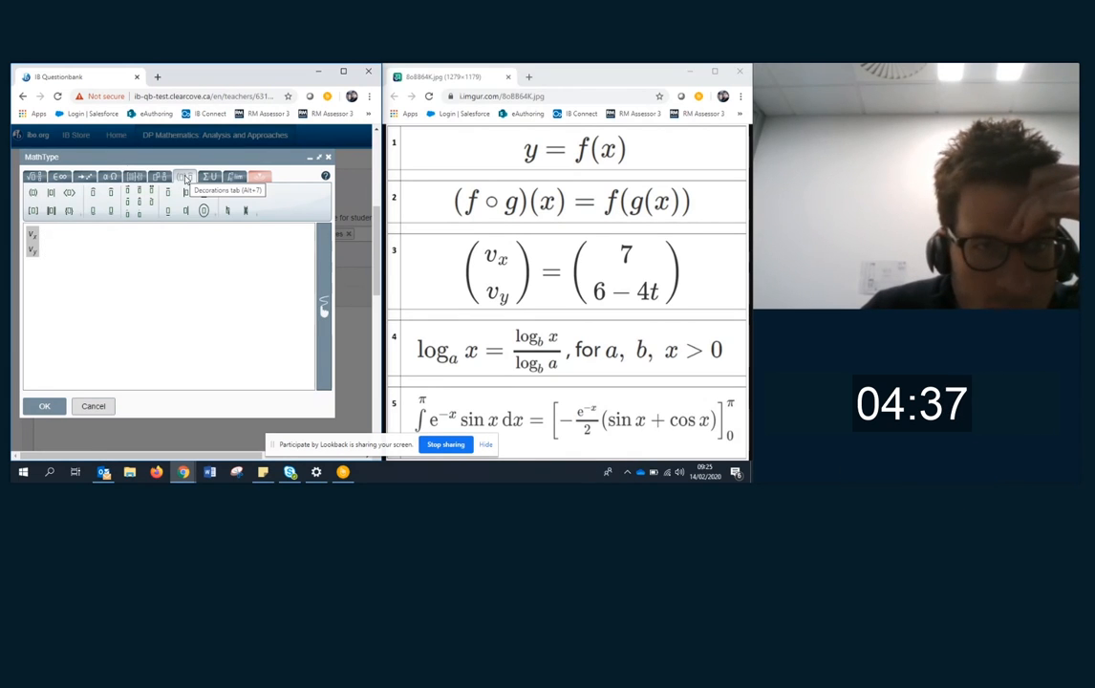
left_click(33, 195)
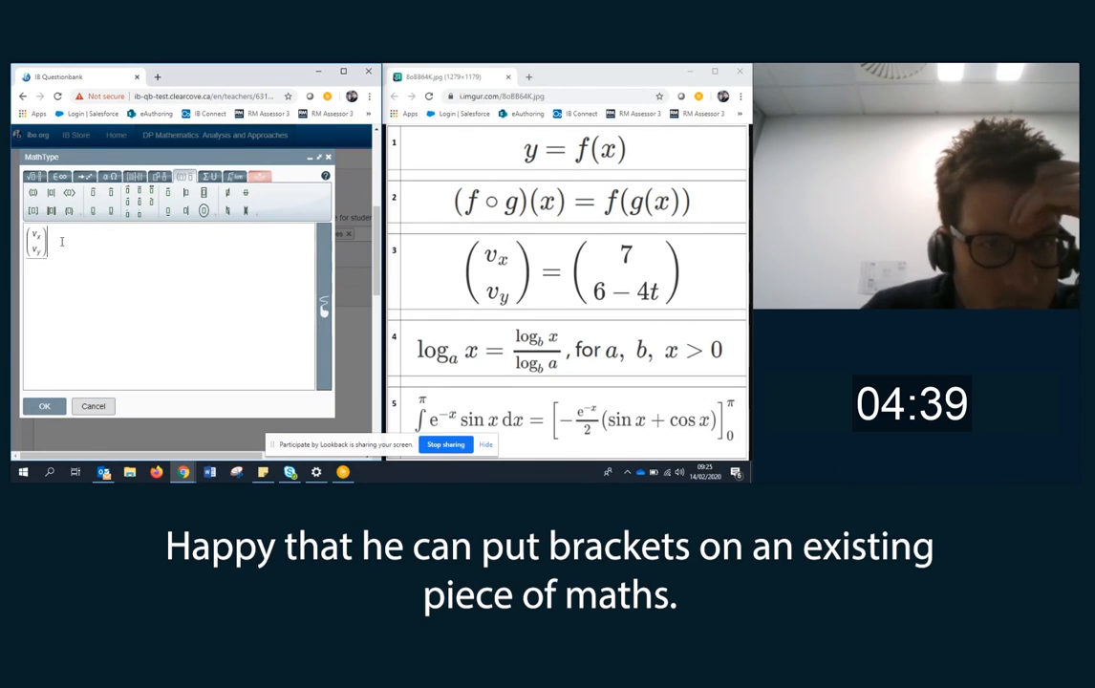
Add an equals sign and a parenthesised two-row column vector containing 7 and 6-4t.
type("=")
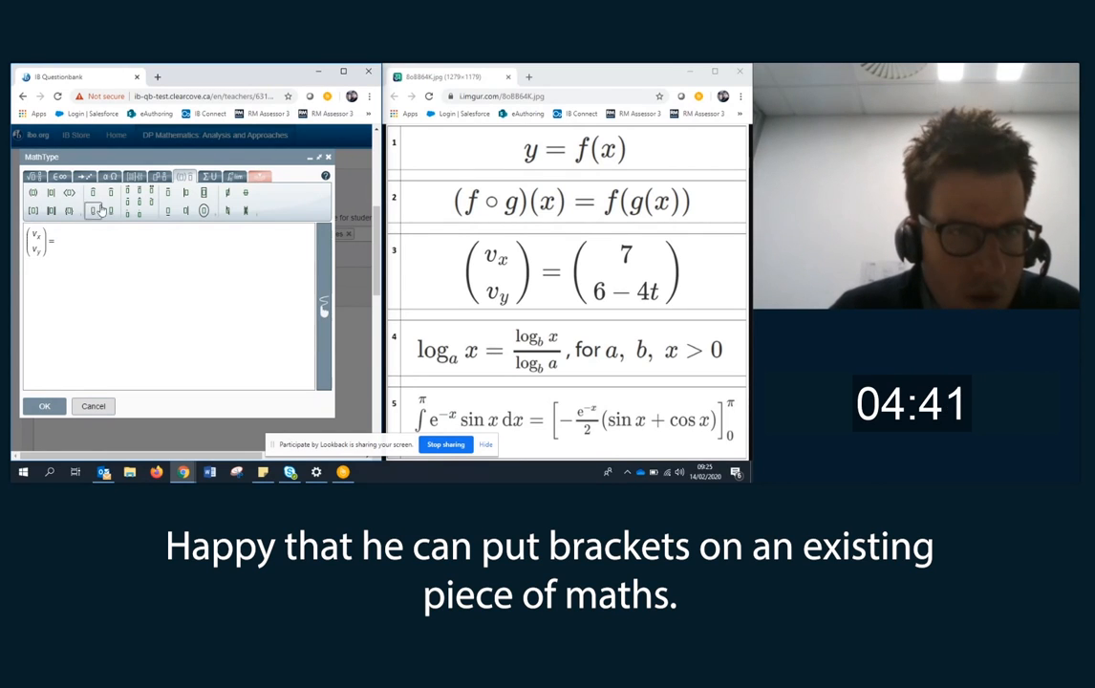
left_click(137, 178)
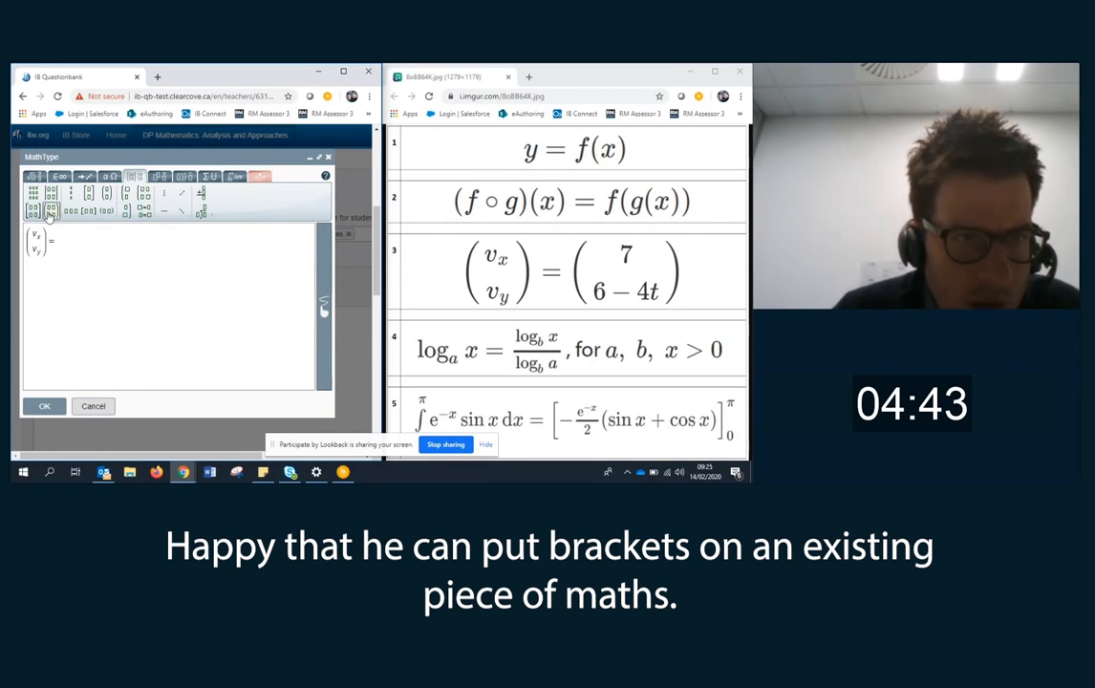
left_click(34, 210)
left_click(48, 236)
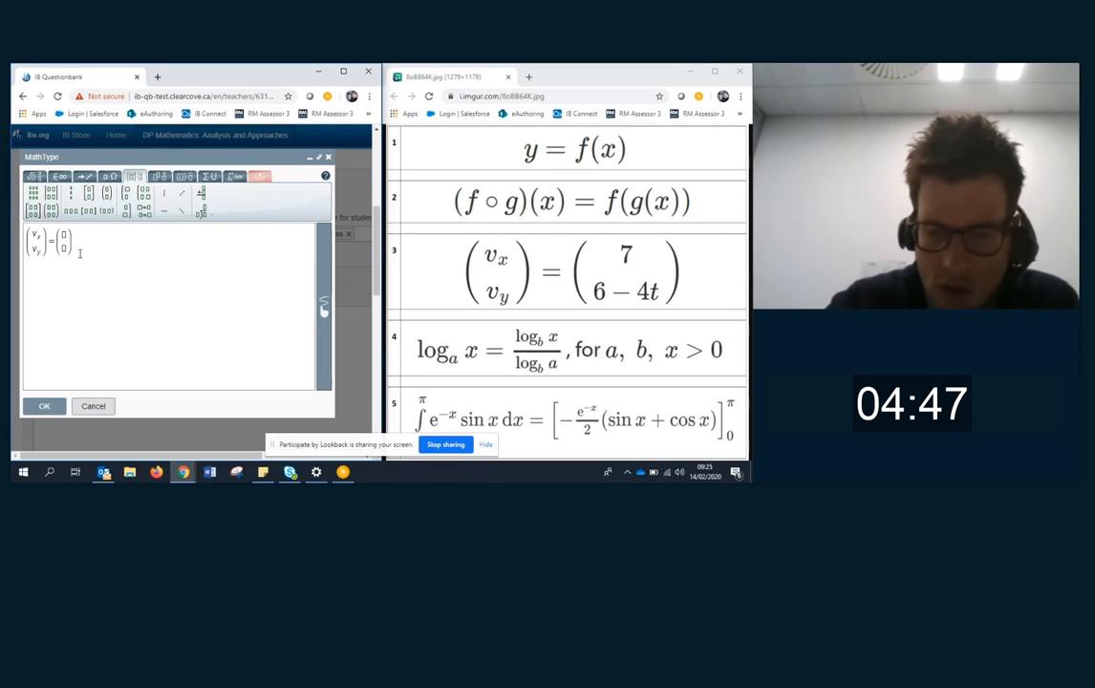
type("7")
key("Down")
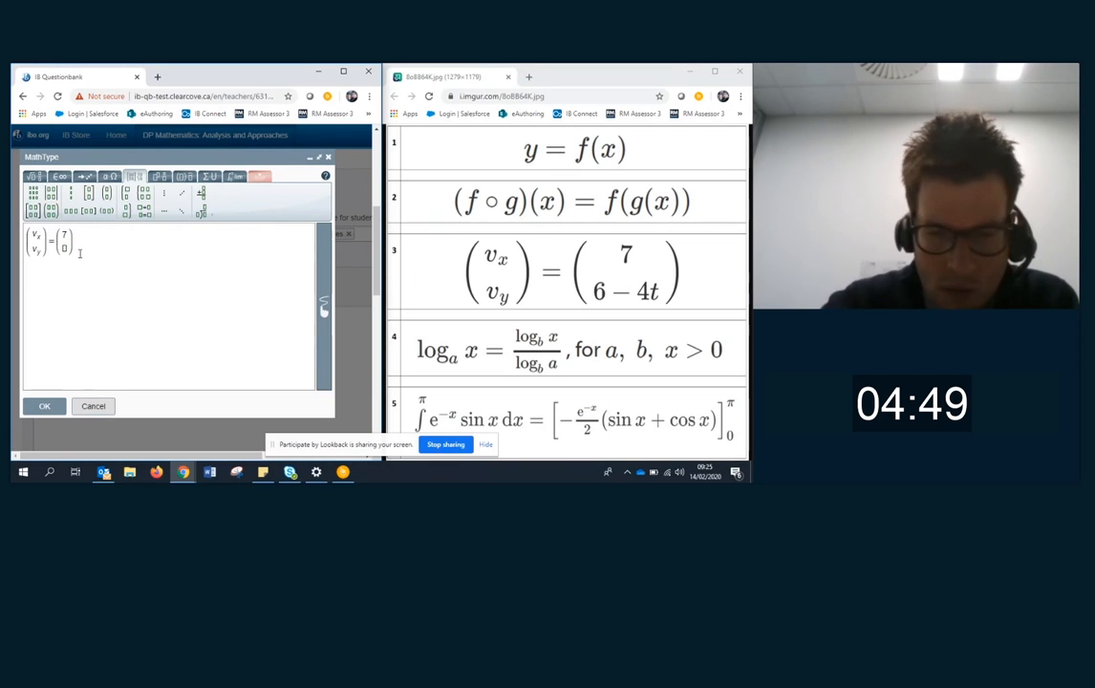
type("6-4")
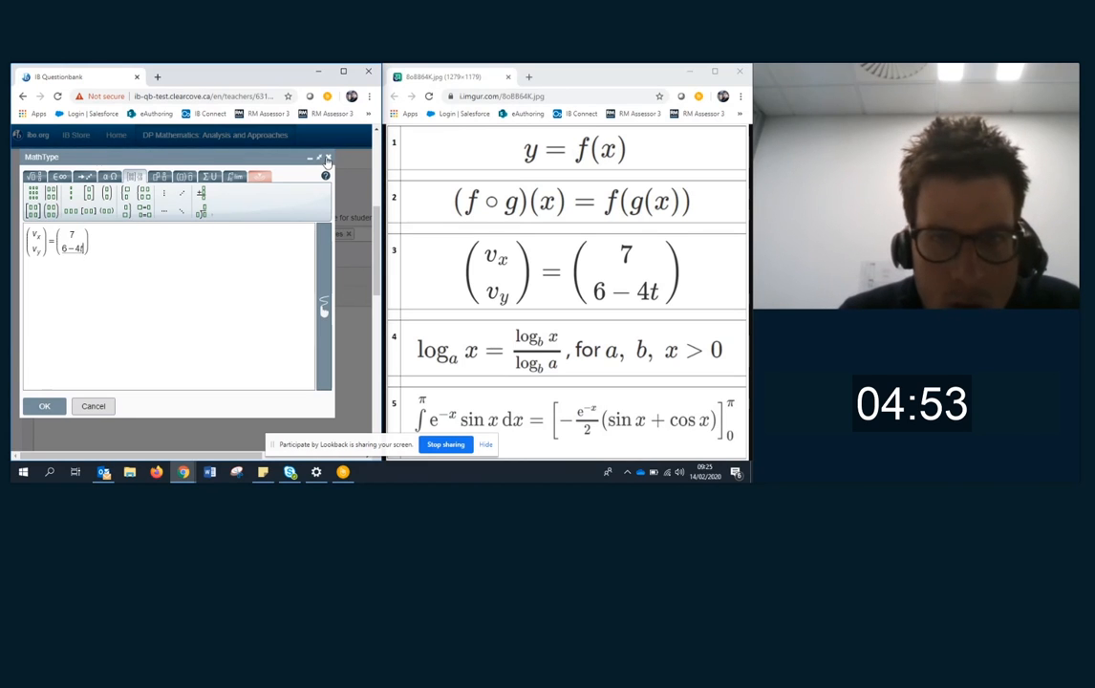
left_click(328, 157)
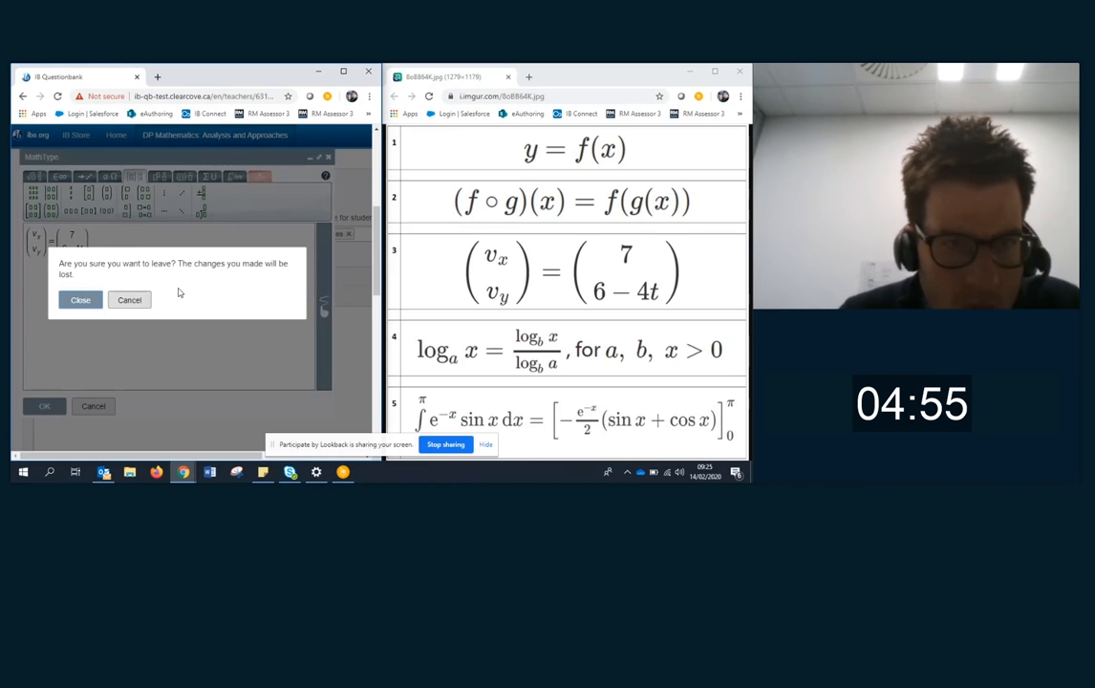
Keep the column vector equation, insert it into the question and start a new line below it.
left_click(131, 299)
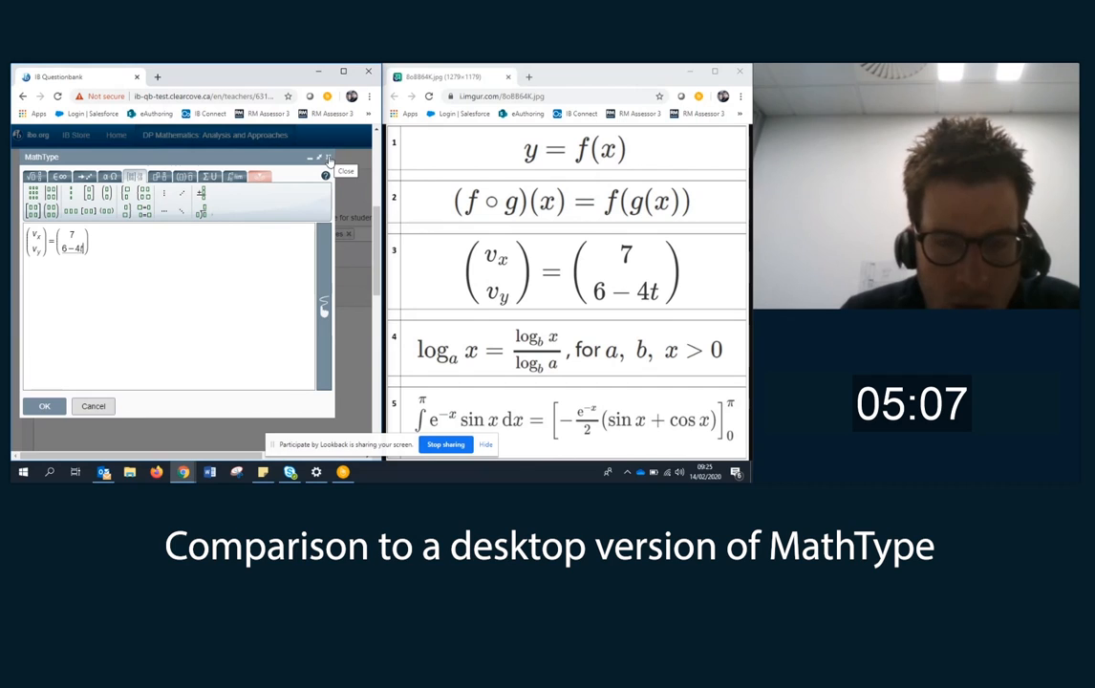
left_click(44, 406)
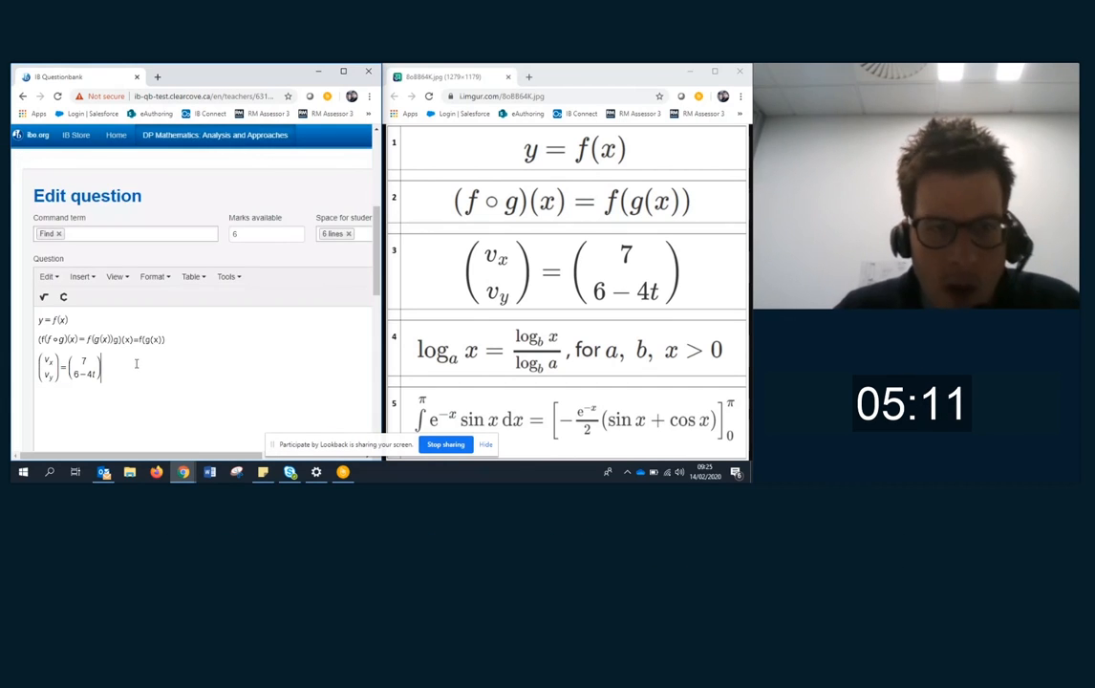
key("Return")
Start a new MathType equation reading logx = a fraction with logx over loga.
left_click(43, 296)
type("logx ")
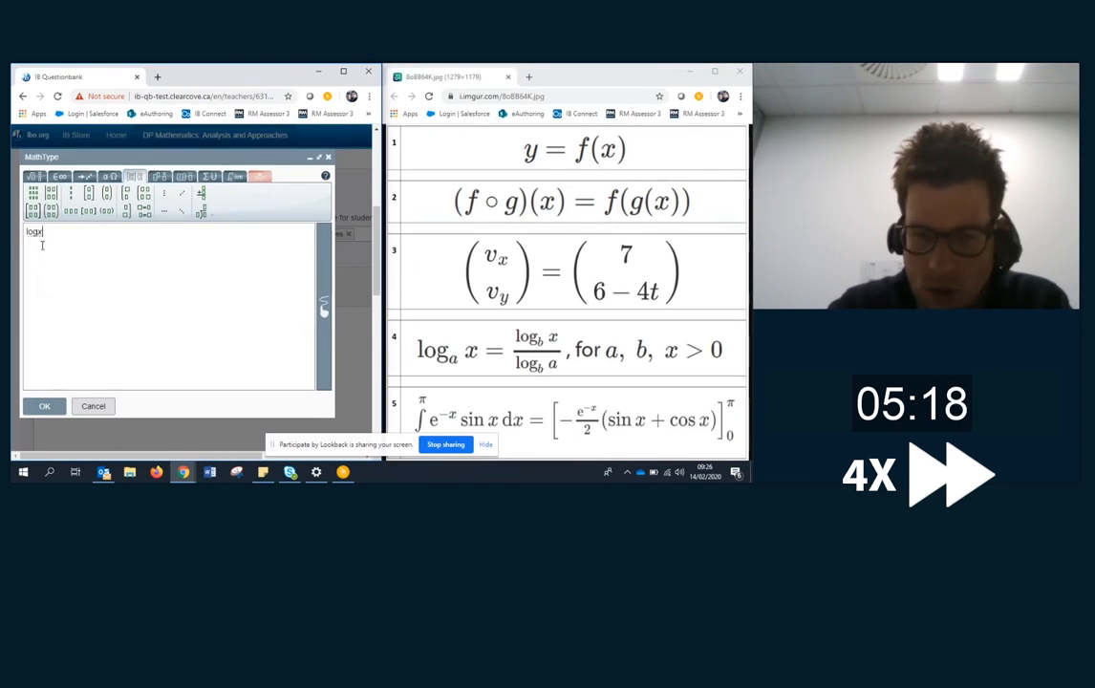
type("=")
left_click(36, 176)
left_click(33, 193)
type("logx/")
left_click(61, 245)
type("lo")
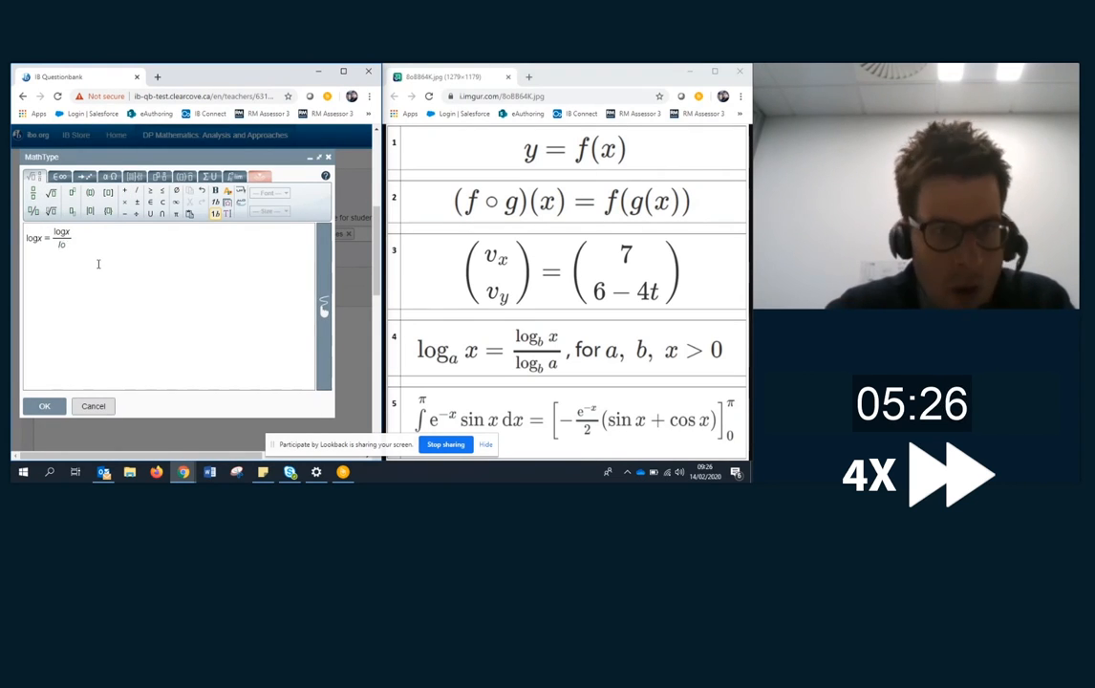
type("ga")
Add the condition ", for a, b, x > 0" after the logarithm fraction.
left_click(108, 247)
type(", ")
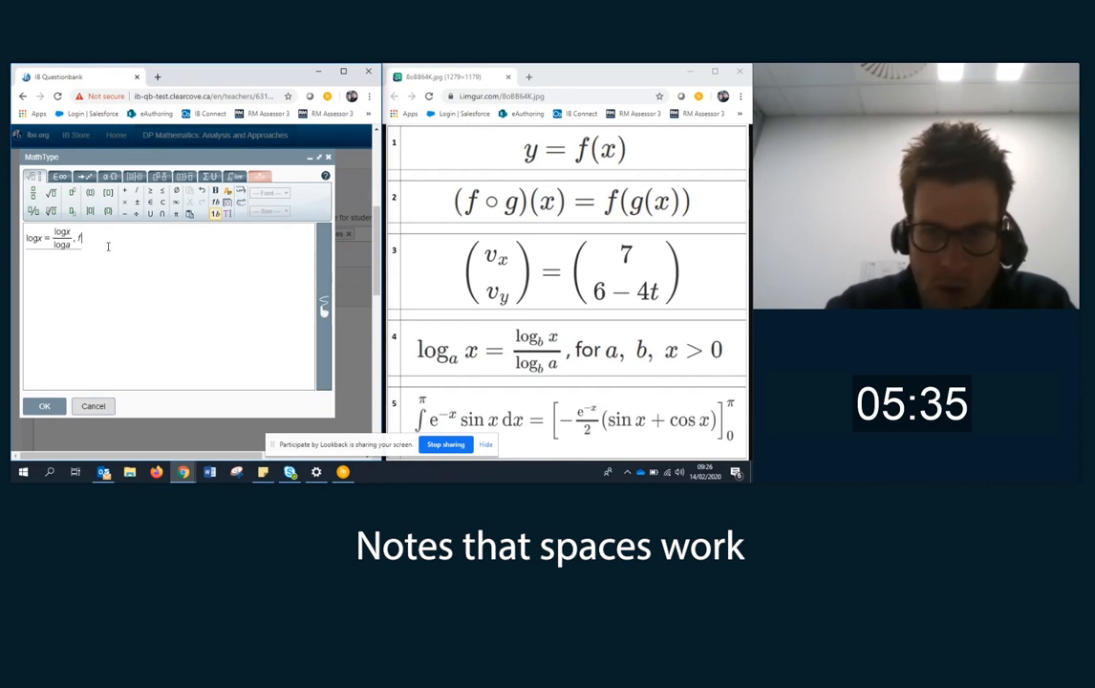
type("for a, b, x > 0")
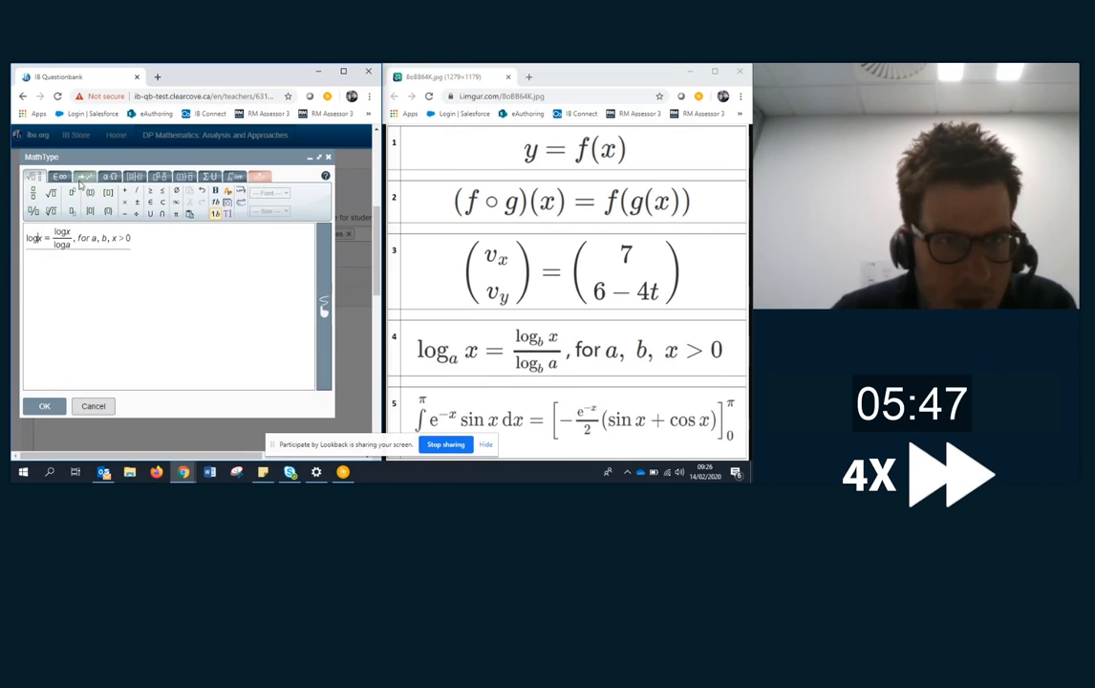
Add subscript a to the first log and subscript b to the numerator's log, and enter b after the denominator's log.
left_click(71, 213)
type("a")
left_click(69, 232)
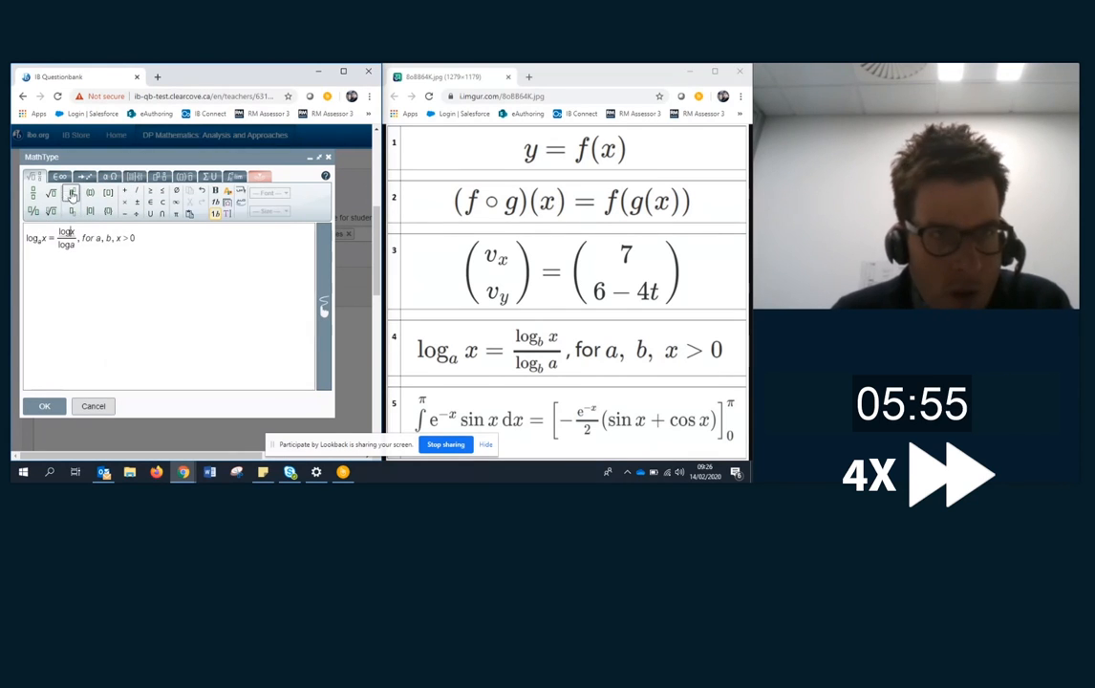
left_click(72, 212)
type("b")
left_click(76, 247)
type("b")
Make the word "for" non-italic and insert the logarithm equation into the question.
left_click_drag(92, 237, 89, 238)
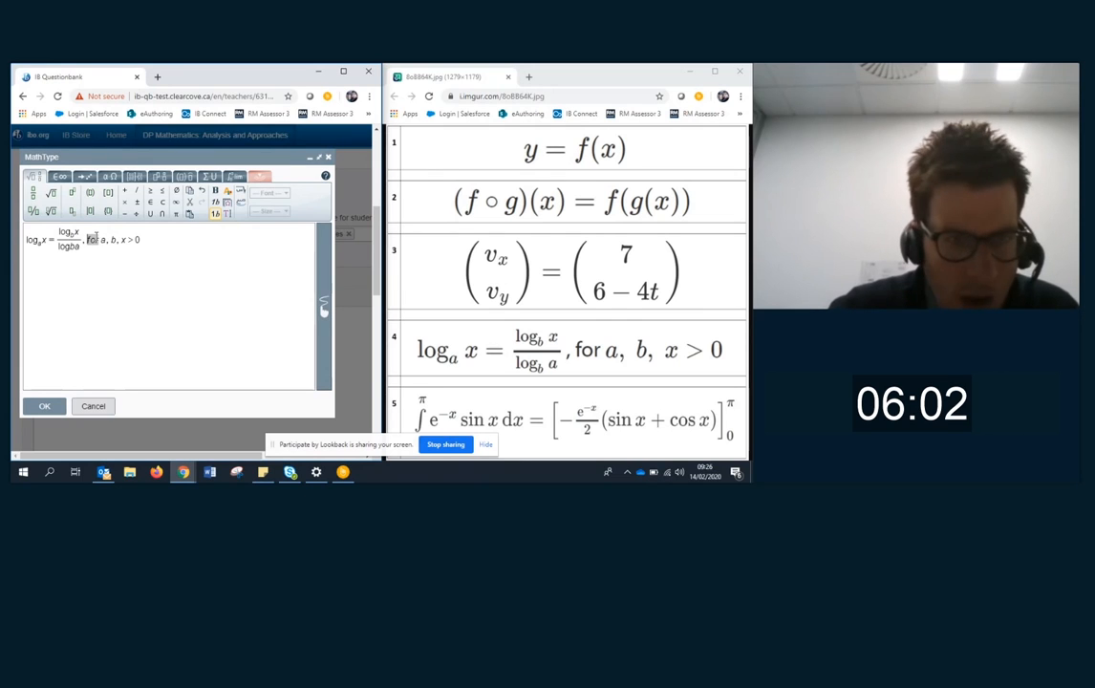
key("ctrl+i")
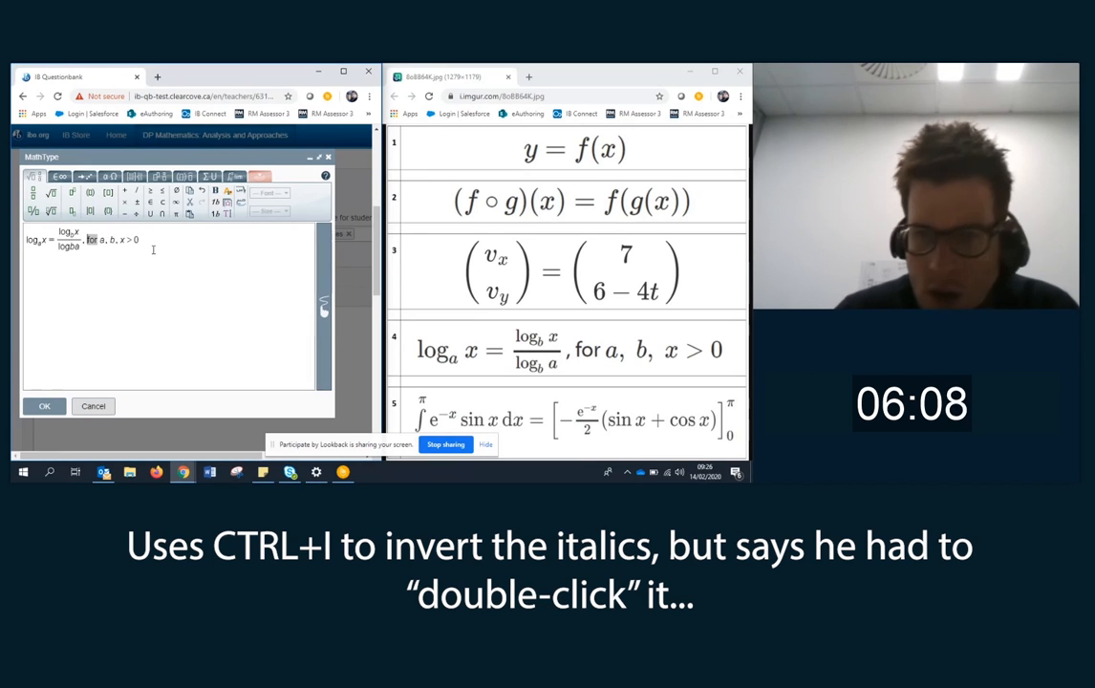
left_click(165, 277)
left_click(44, 406)
scroll(113, 314, "down", 2)
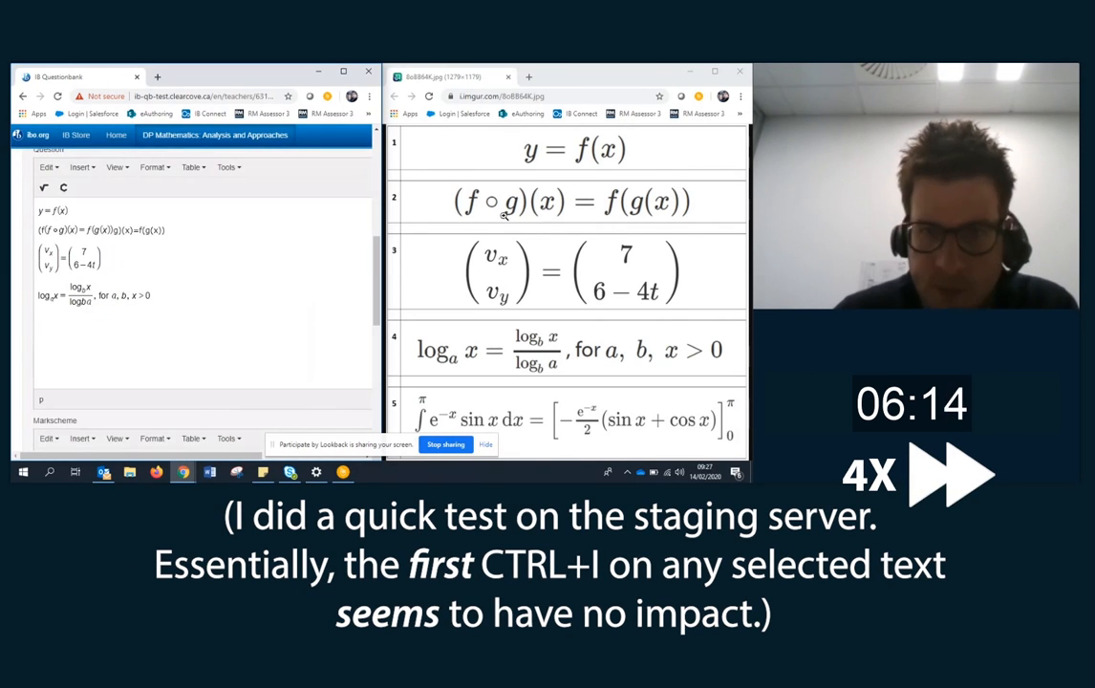
left_click(654, 251)
left_click(680, 244)
left_click_drag(604, 74, 749, 124)
left_click(624, 276)
scroll(714, 185, "down", 4)
left_click(714, 185)
Start a new MathType equation with a definite integral template including the differential, and enter e to the power -x as integrand.
left_click(203, 372)
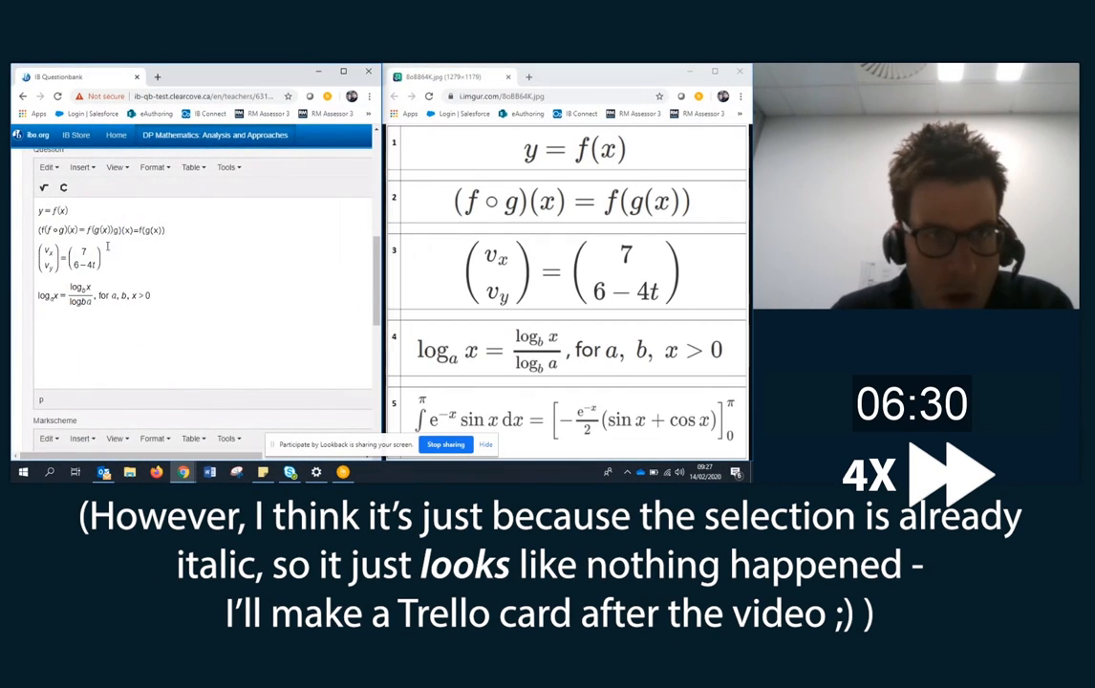
left_click(44, 187)
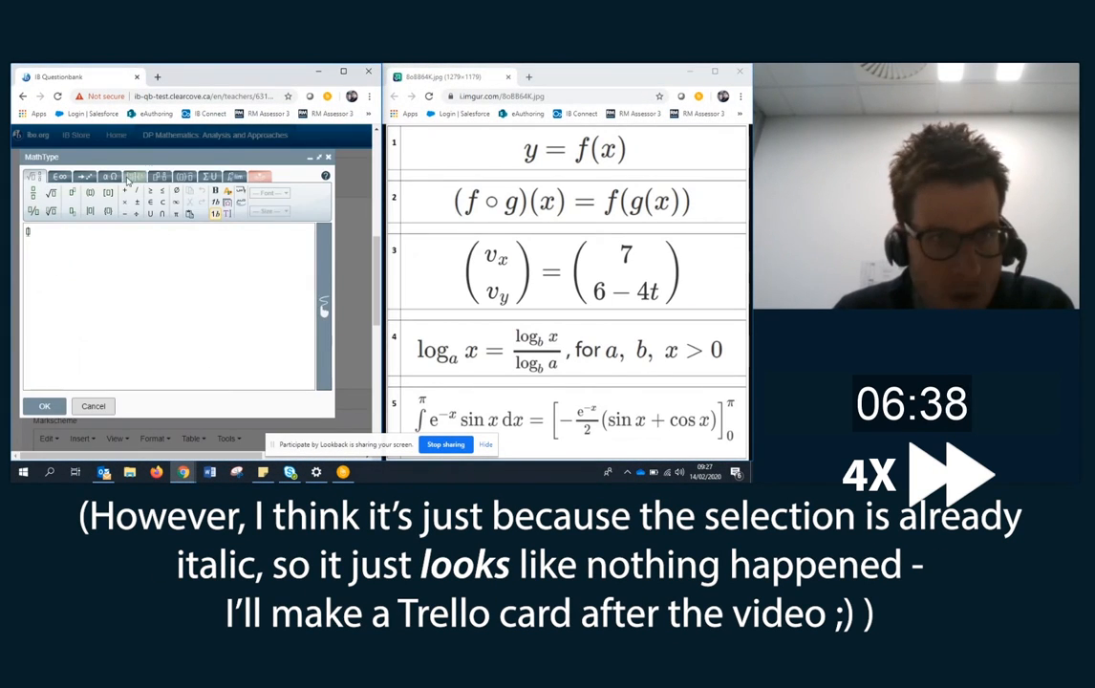
left_click(235, 175)
left_click(52, 210)
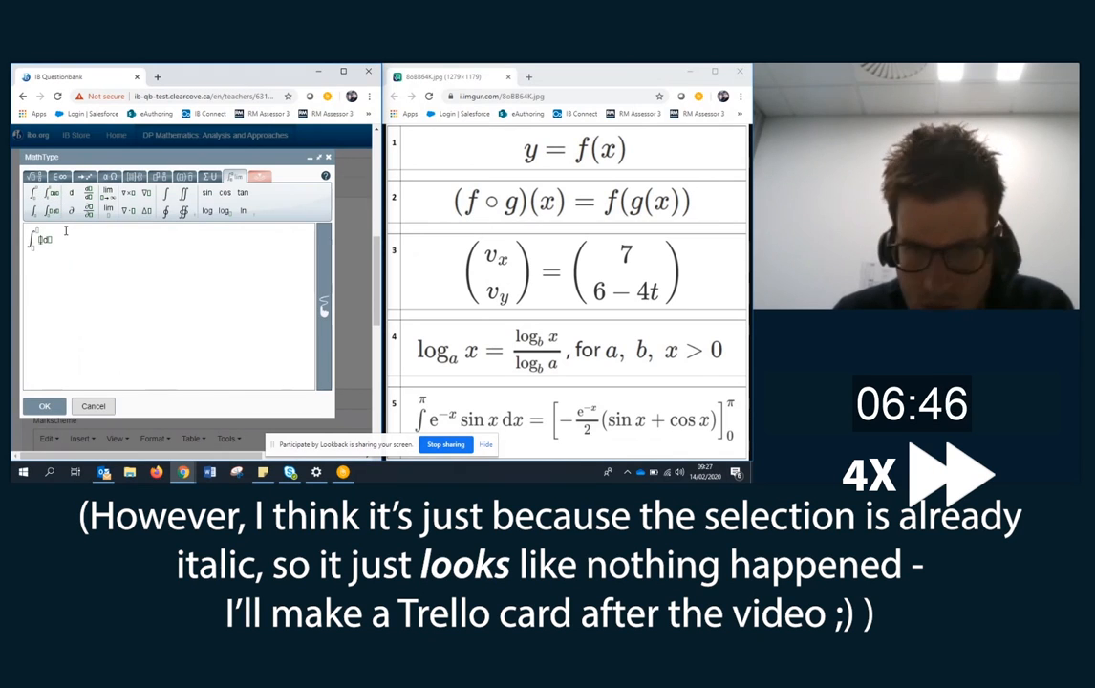
type("e")
left_click(35, 176)
left_click(71, 193)
type("-xd")
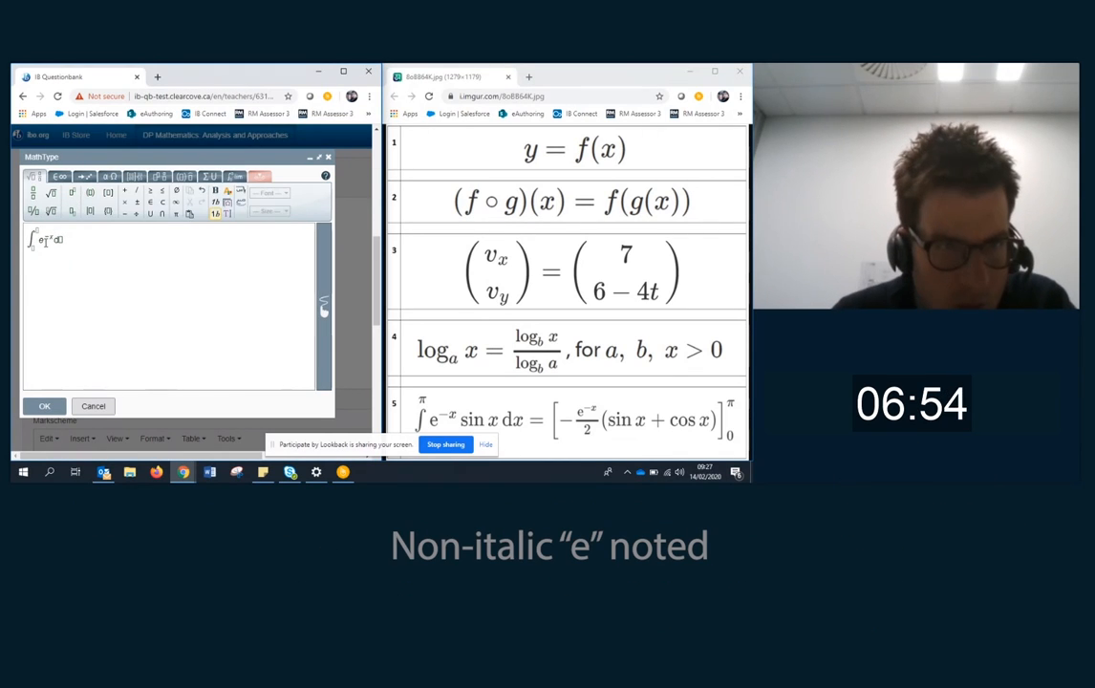
Make the integrand's e upright and set the integral's lower limit to 0 and upper limit to π.
left_click_drag(45, 242, 41, 241)
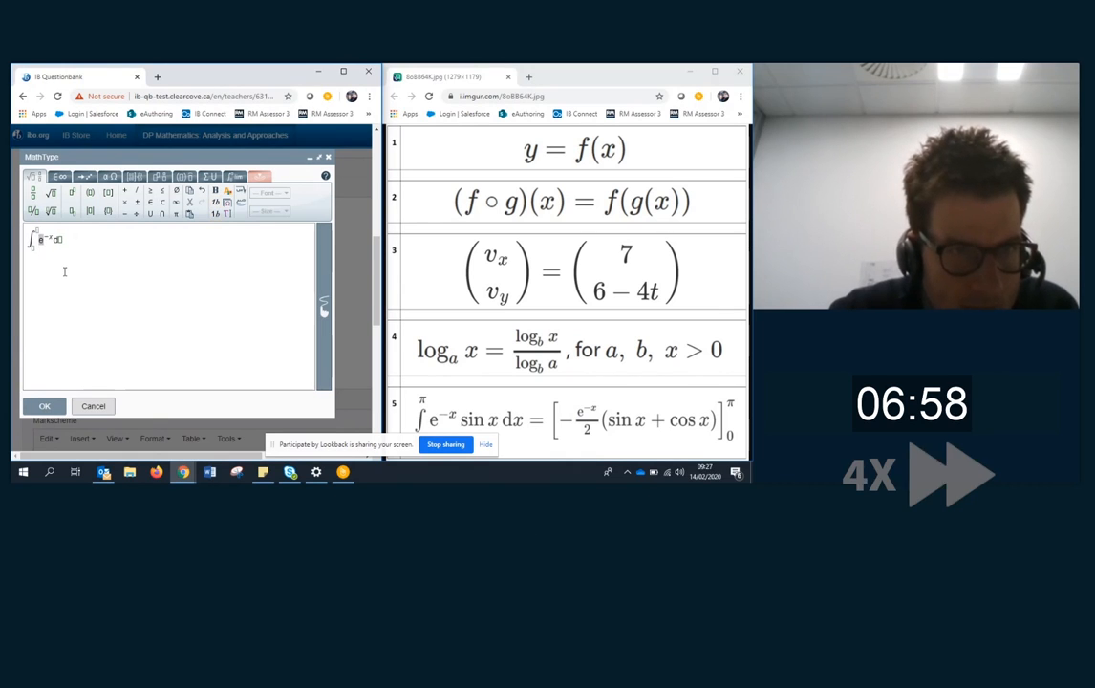
left_click(86, 253)
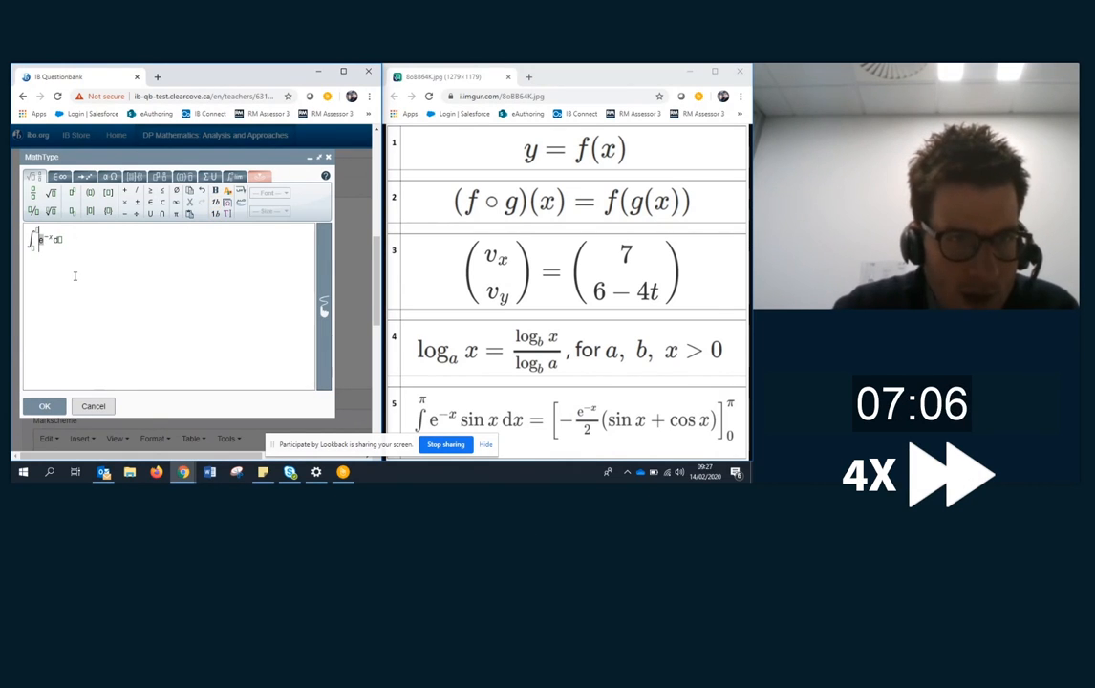
left_click_drag(517, 69, 751, 76)
left_click(63, 267)
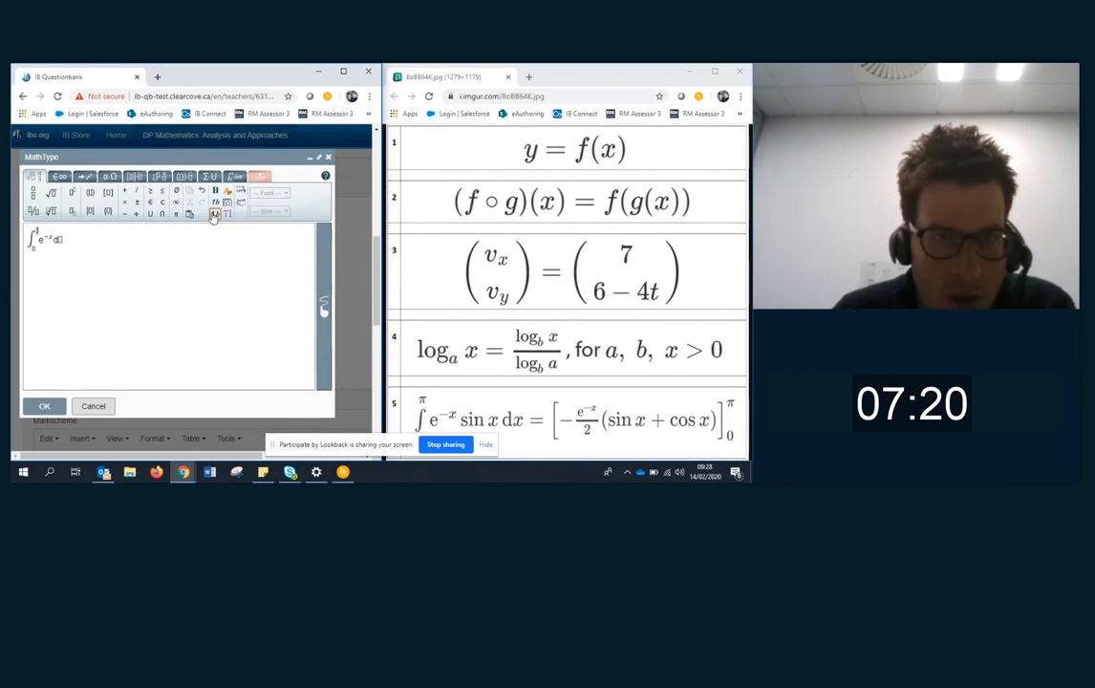
left_click(178, 216)
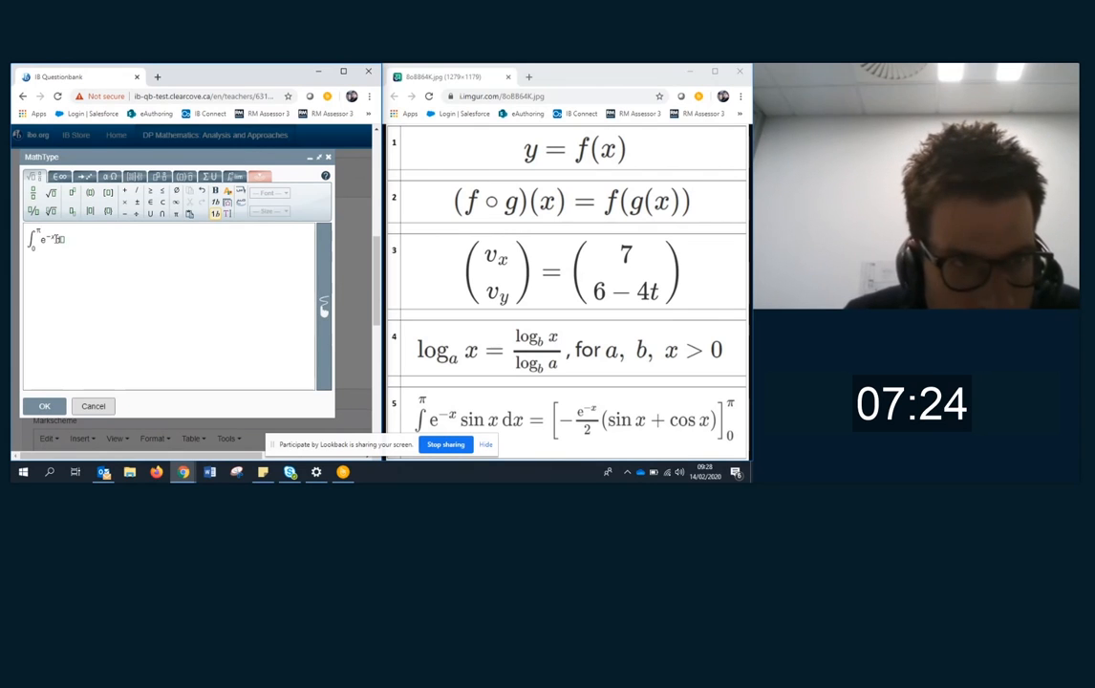
Set the integration variable to x and add sinx after the exponential in the integrand.
left_click(63, 242)
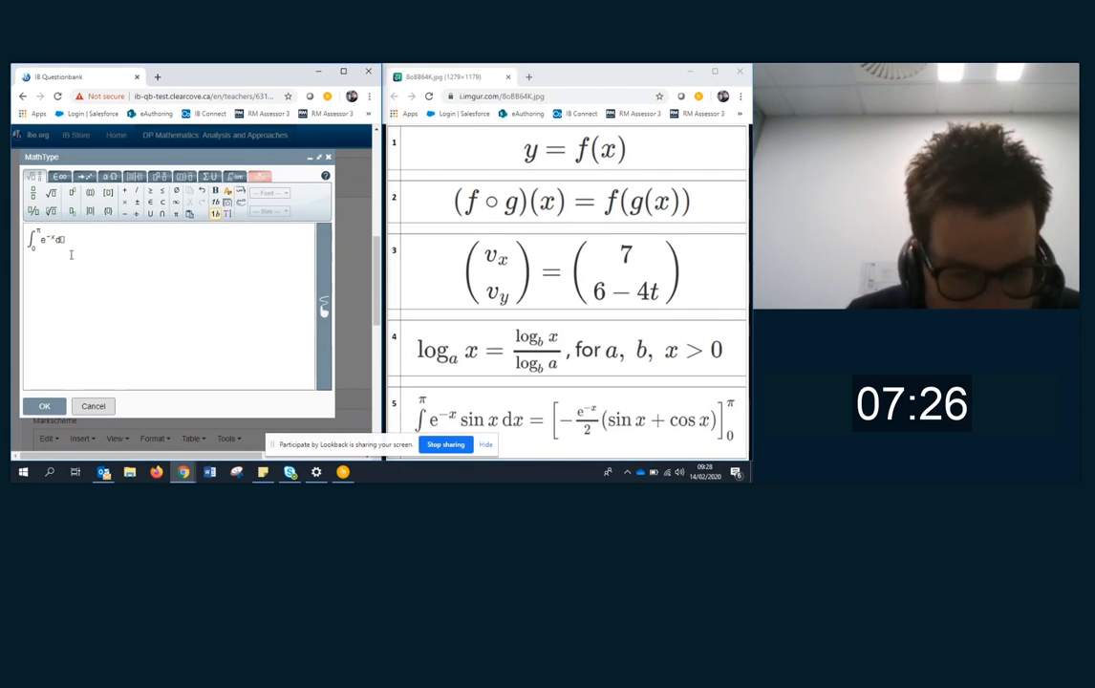
type("x")
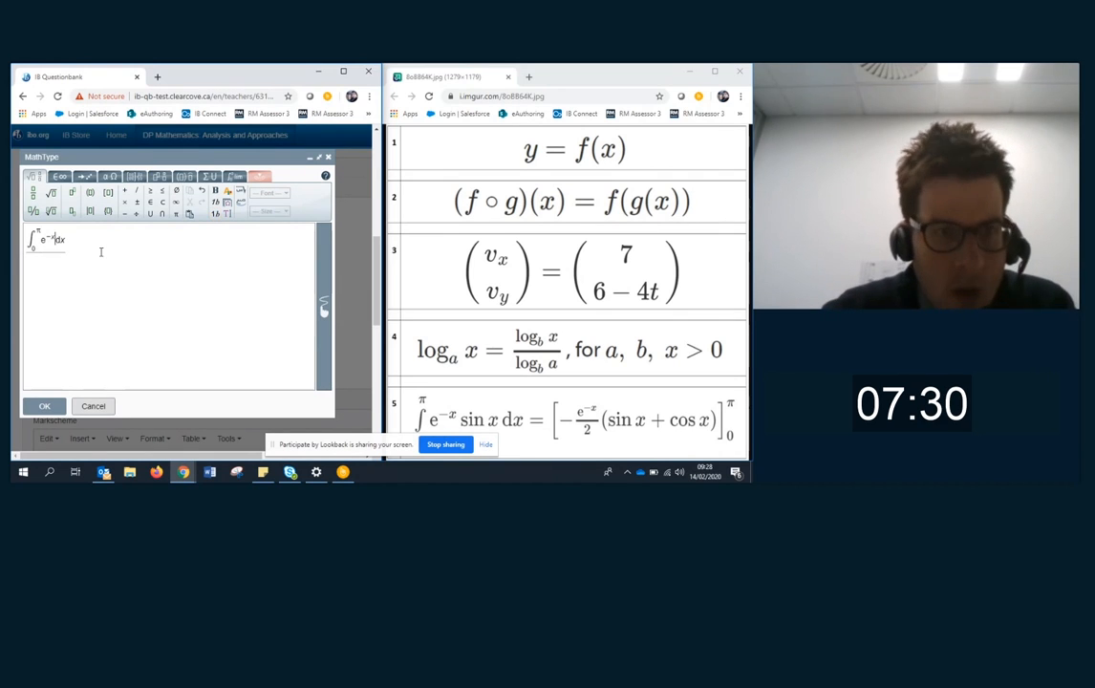
type("sinx")
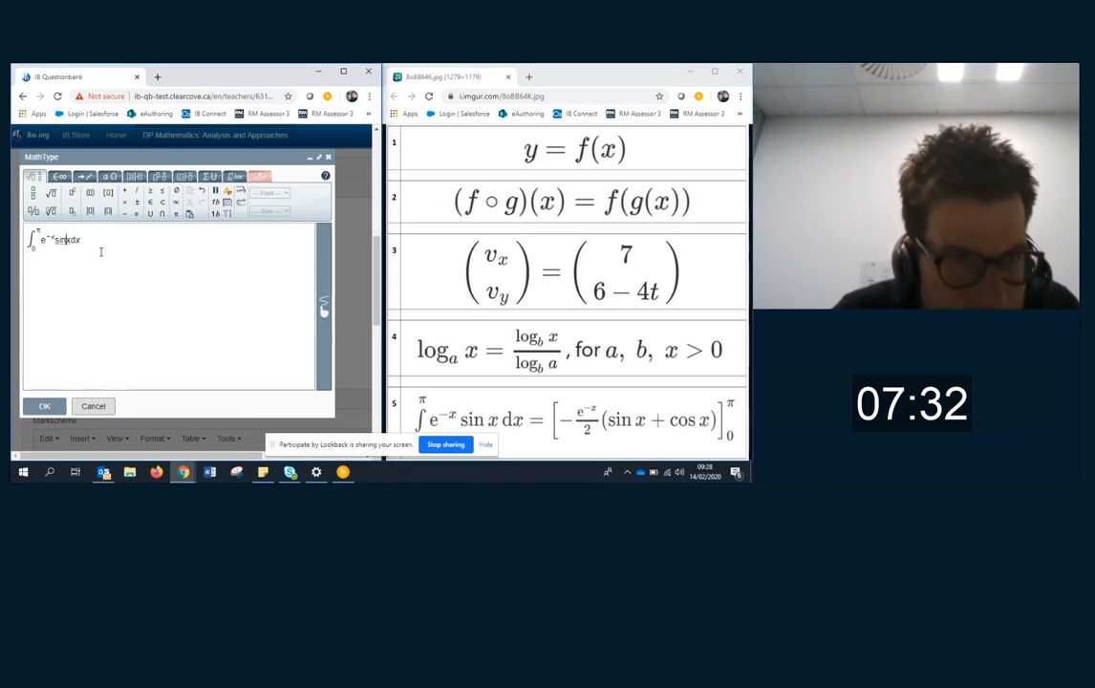
Insert a space before sinx and another before dx in the integral.
key("Left")
key("Left")
key("Right")
key("Right")
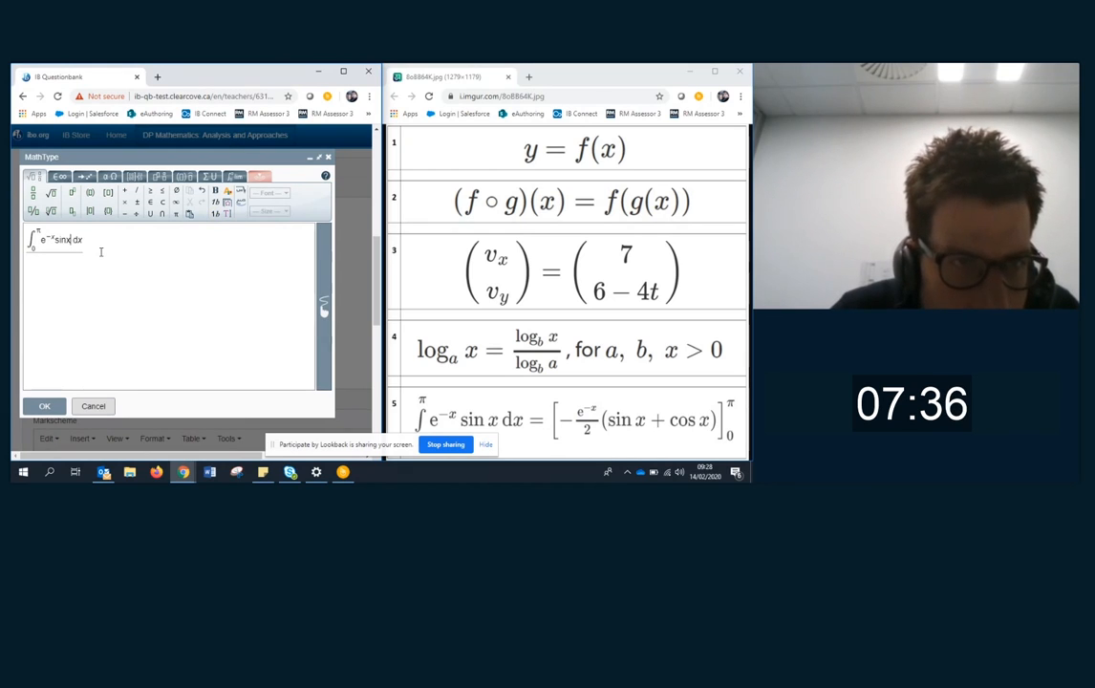
key("Left")
key("Left")
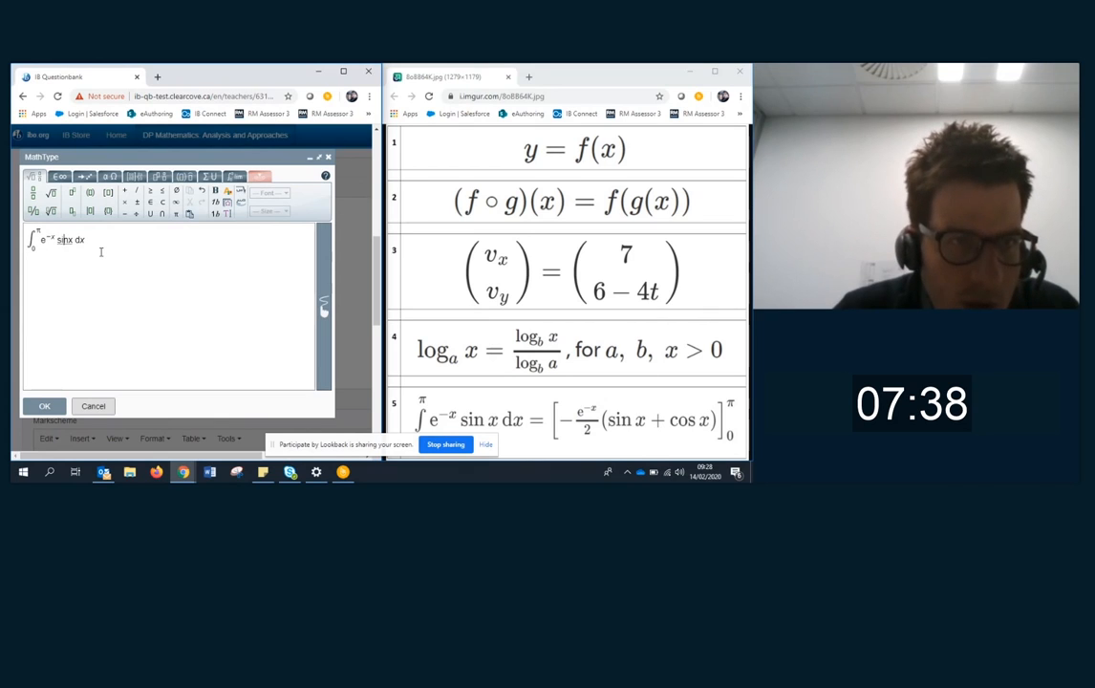
key("Right")
key("Left")
key("Left")
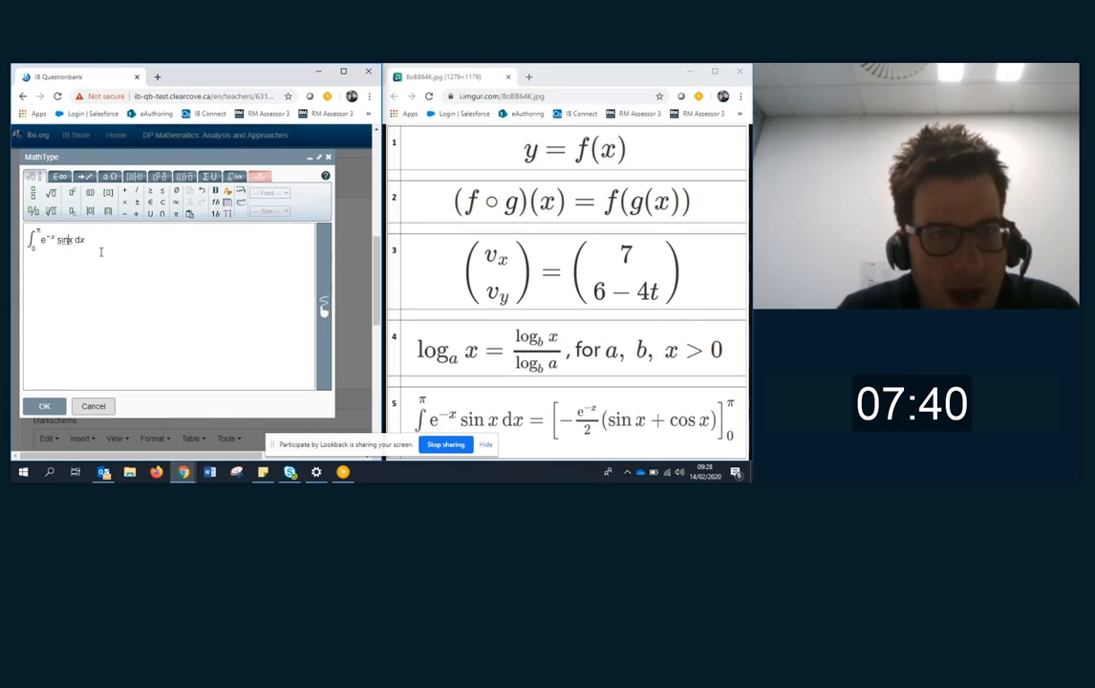
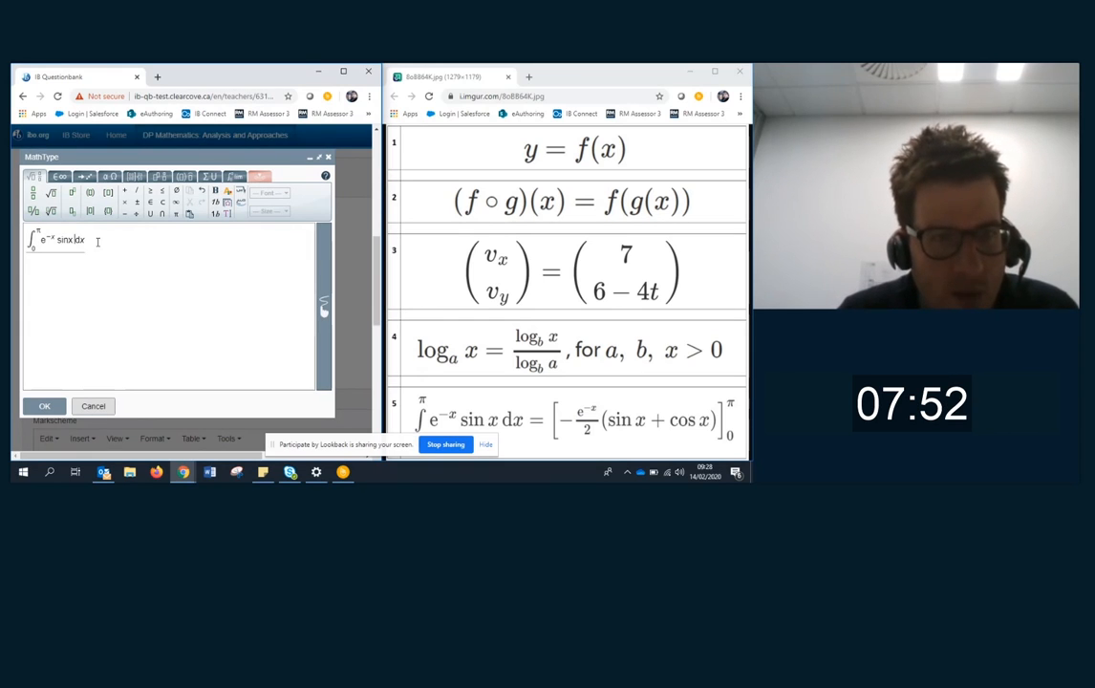
Add an equals sign after dx and leave the cursor behind it.
left_click(97, 242)
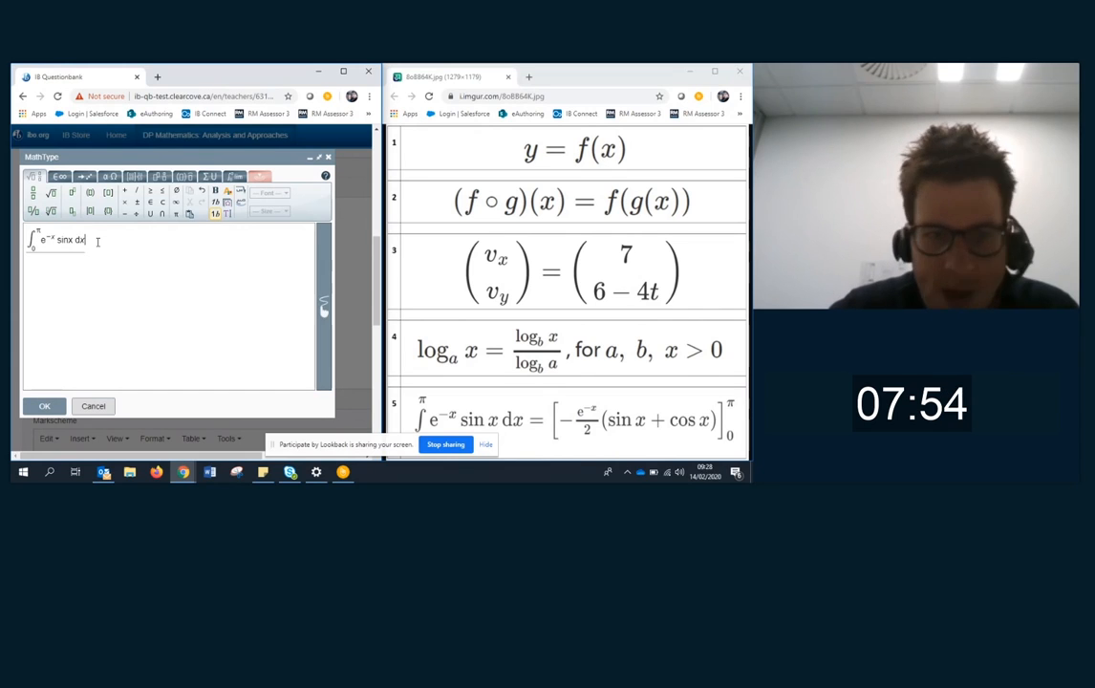
type("=")
key("Left")
key("Left")
key("Left")
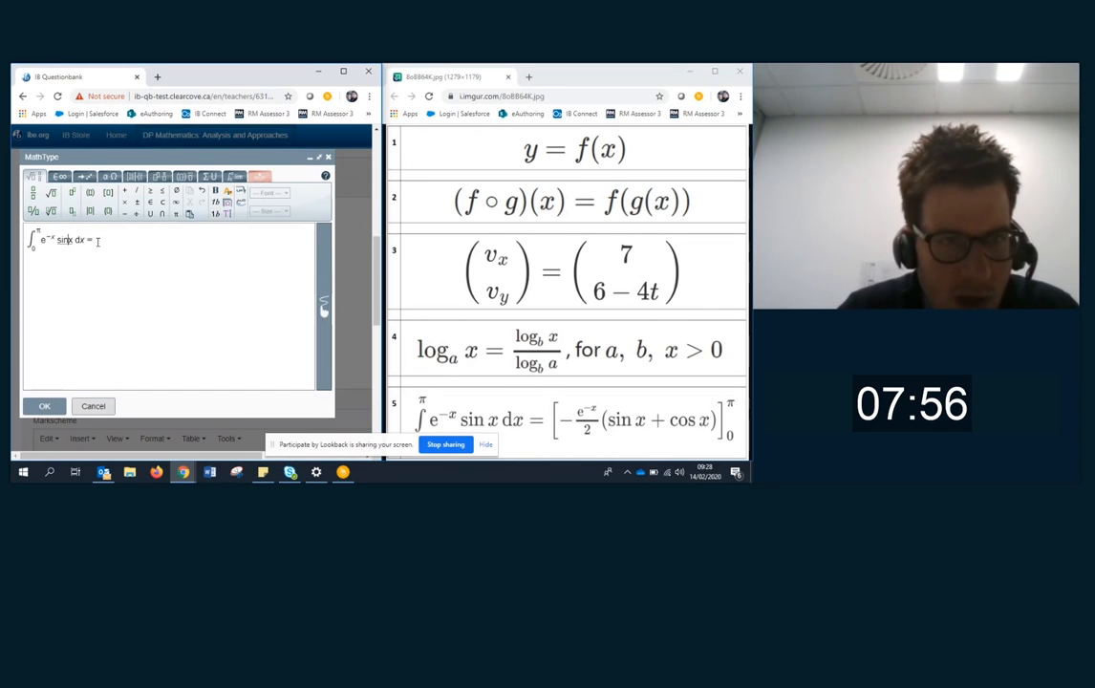
key("Right")
key("Right")
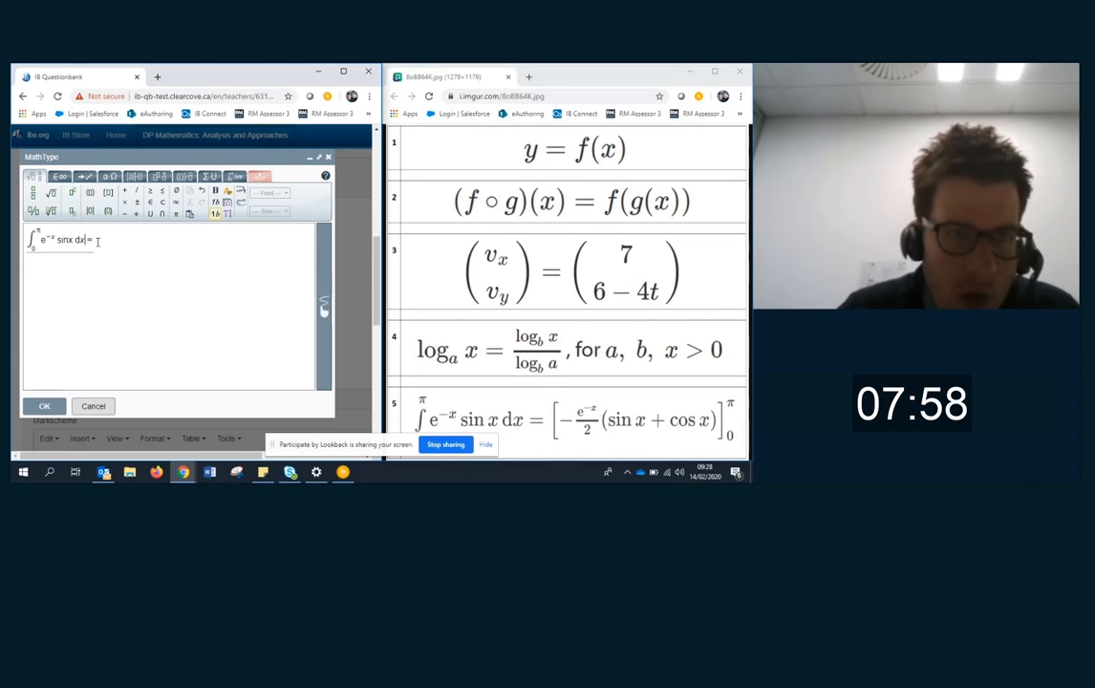
key("Right")
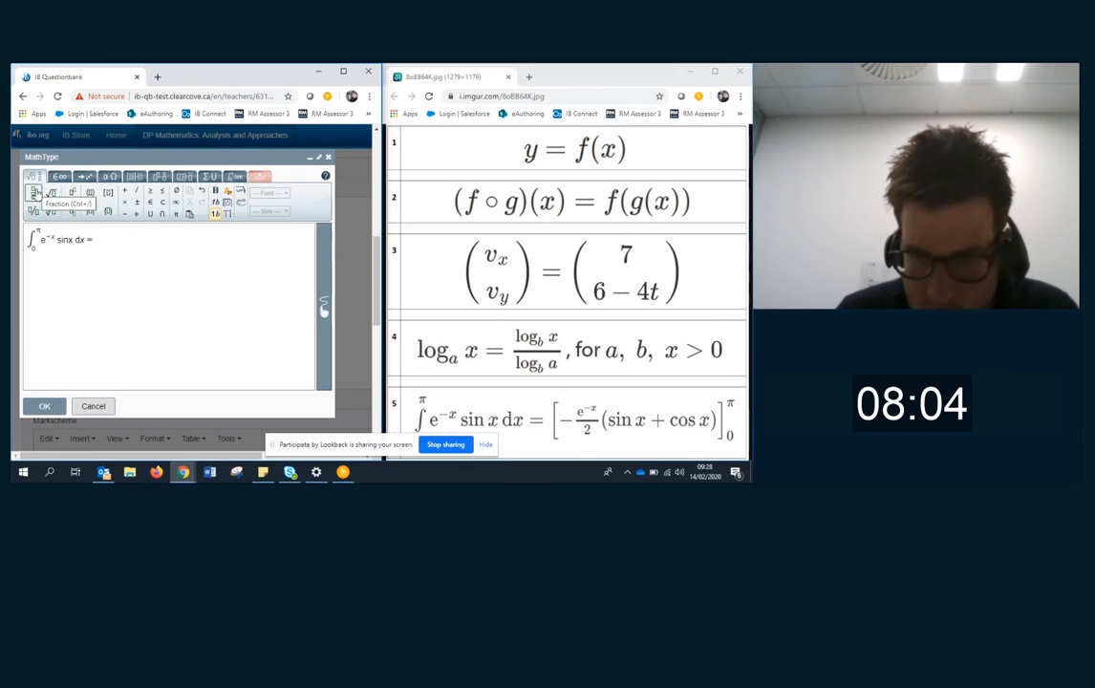
Add a negative fraction after the equals sign, with upright e to the power -x over 2.
left_click(34, 192)
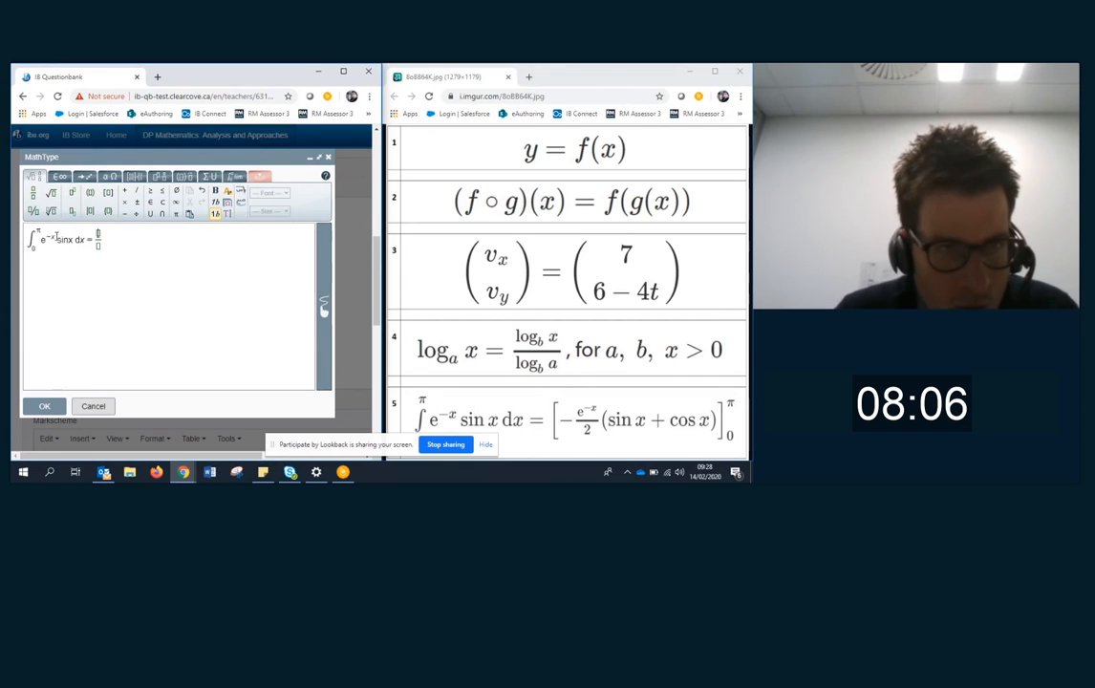
left_click_drag(49, 238, 43, 239)
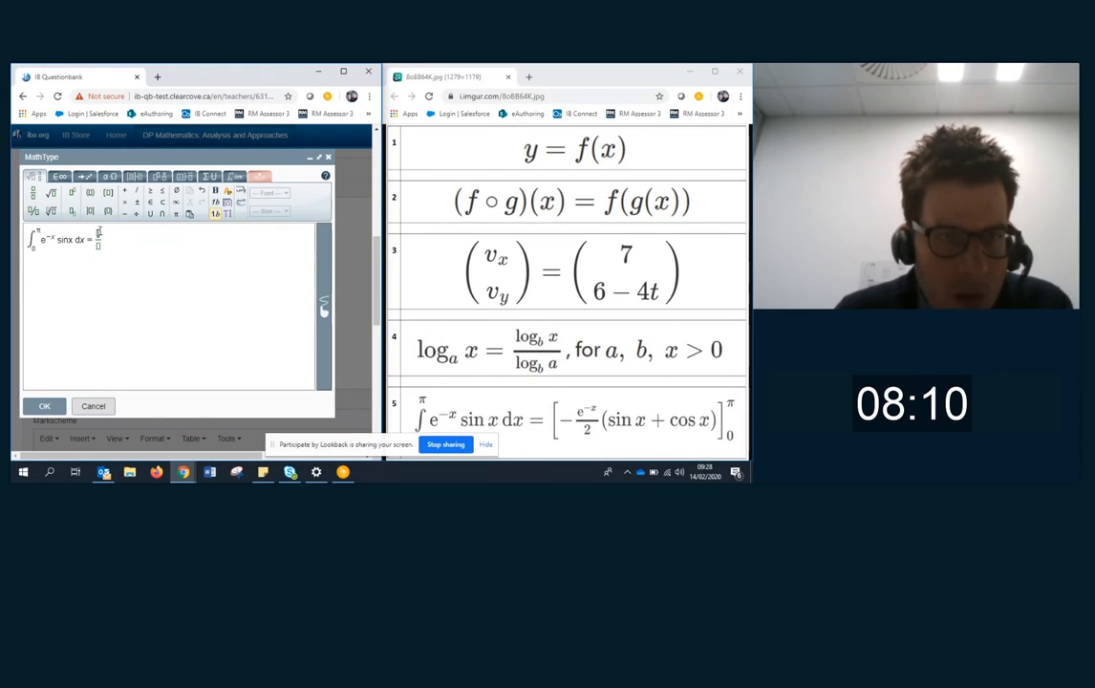
type("e-x")
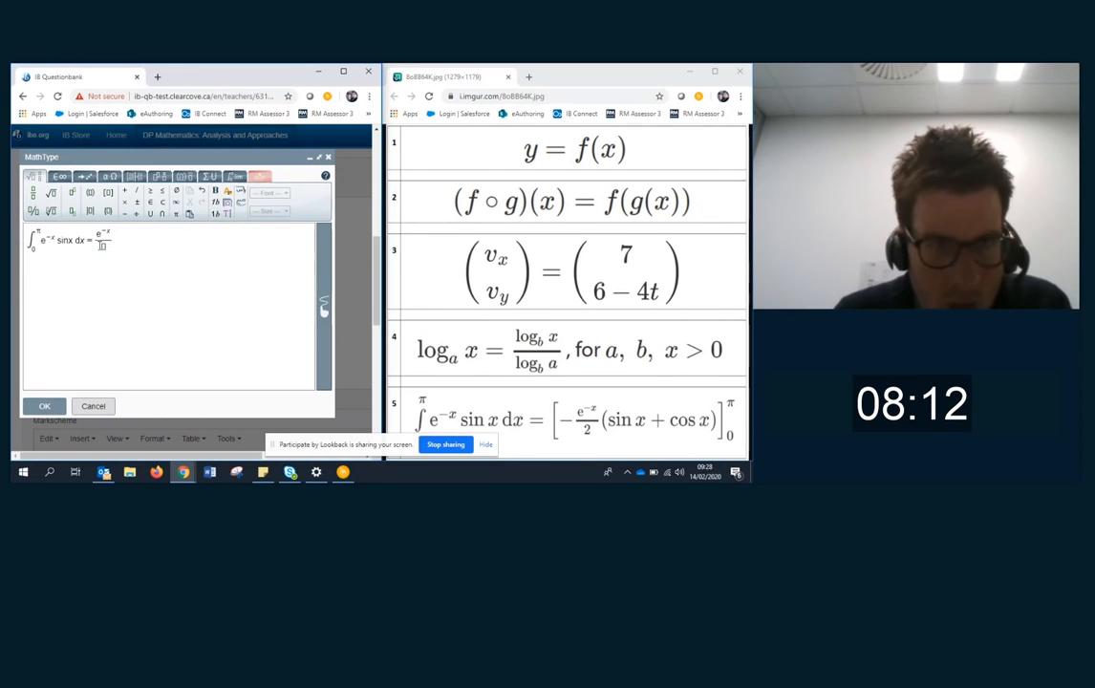
left_click(100, 245)
type("-")
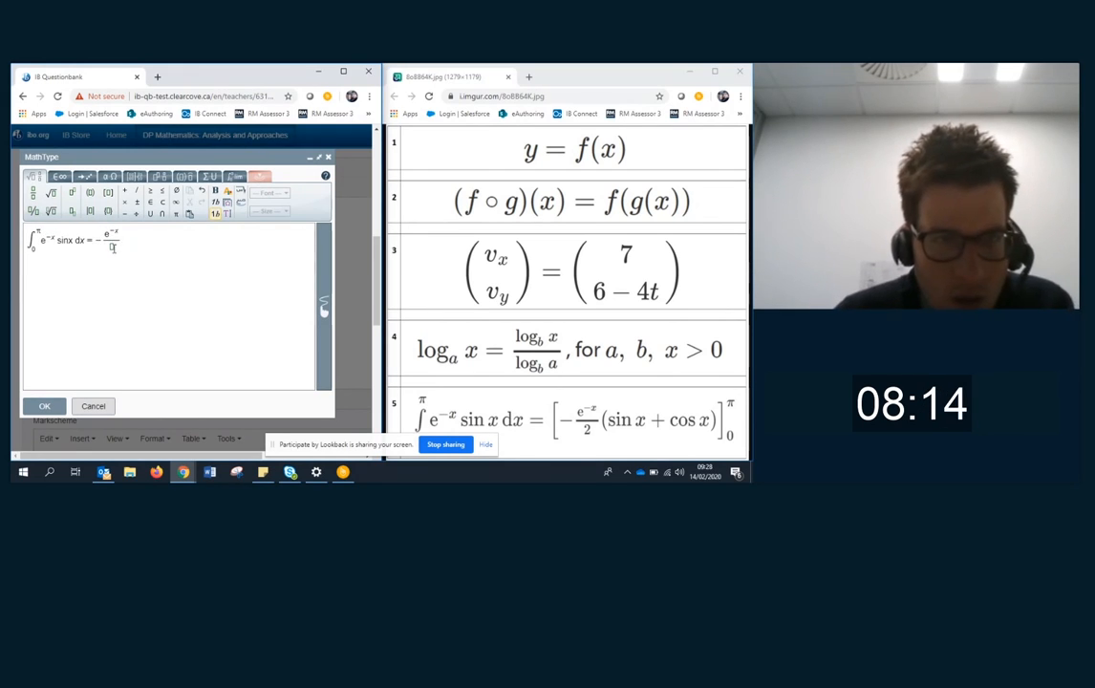
left_click(114, 248)
type("2")
left_click(139, 246)
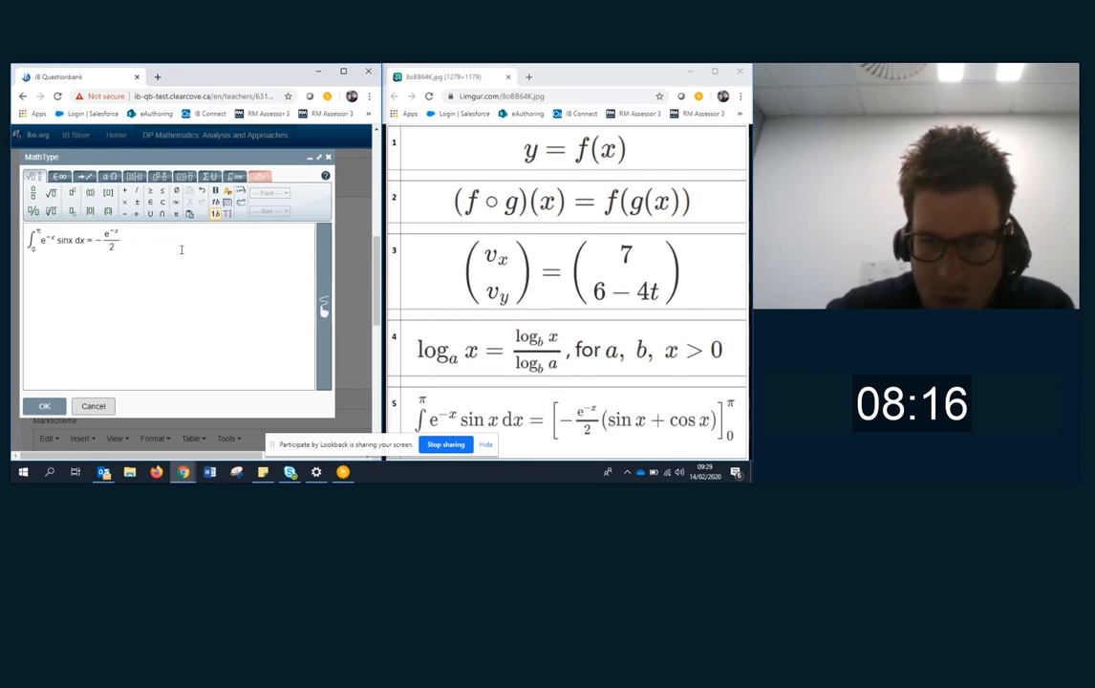
Add (sinx + cosx) after the fraction and italicize the x of sinx in the integrand.
type("(sinx ")
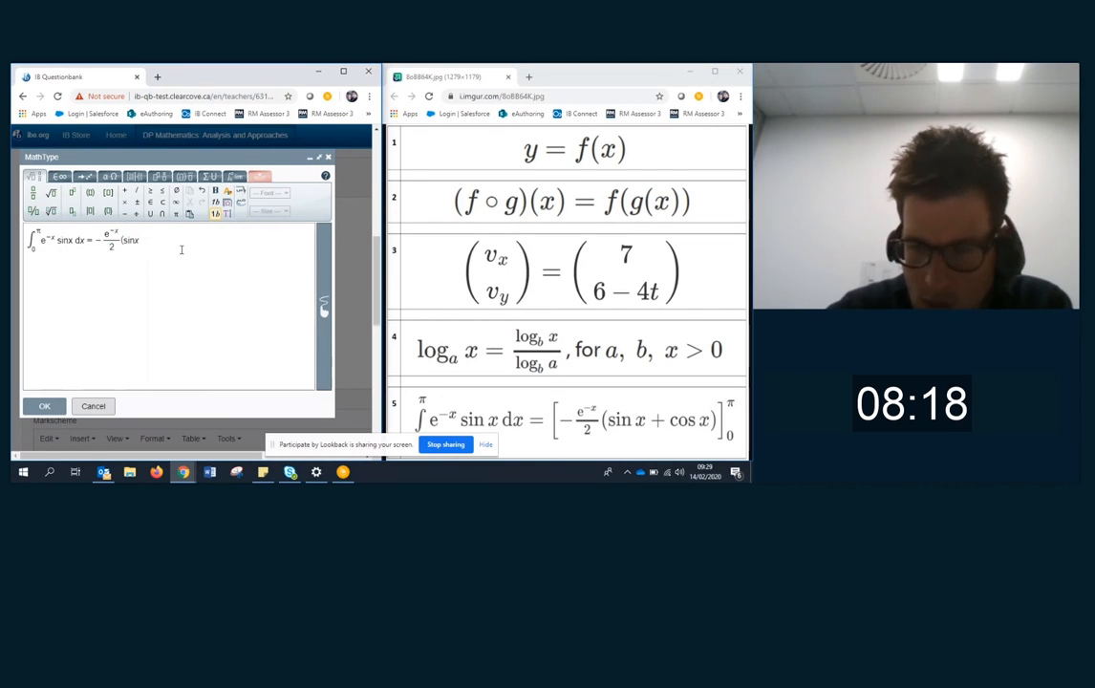
type("+ cosx")
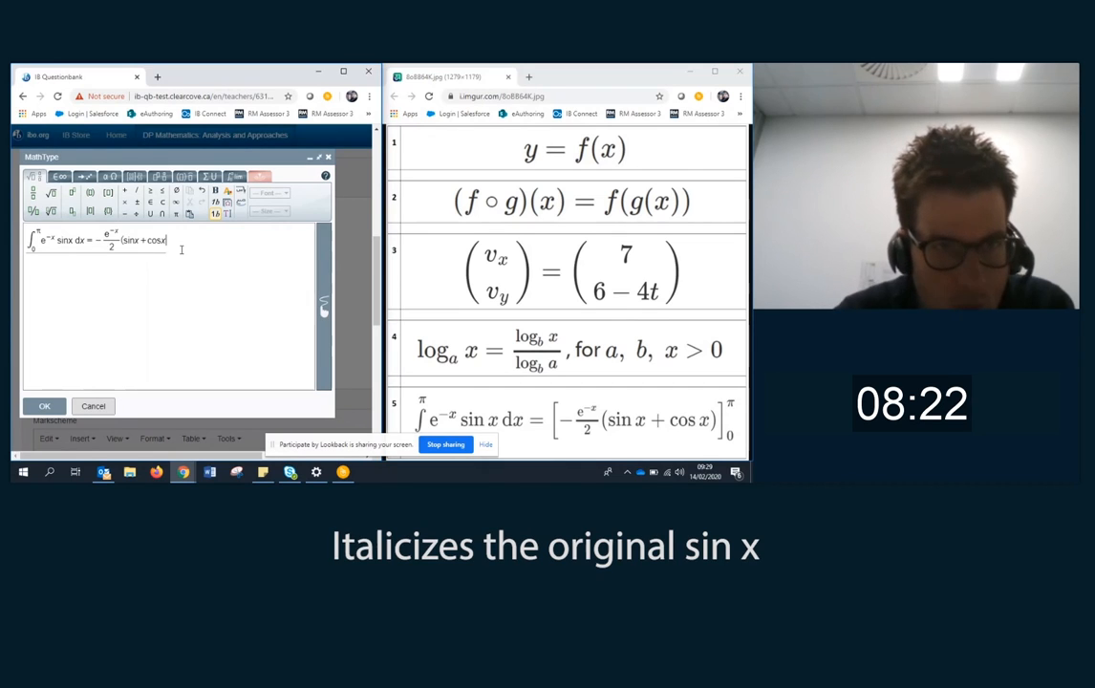
left_click_drag(76, 240, 68, 239)
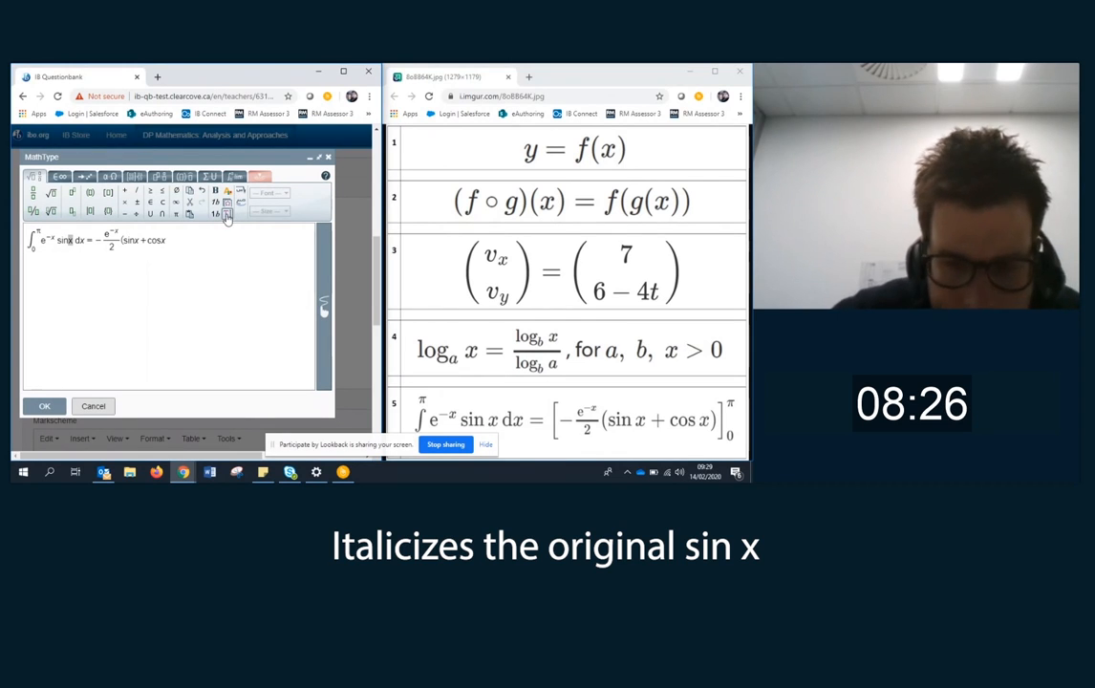
left_click(170, 243)
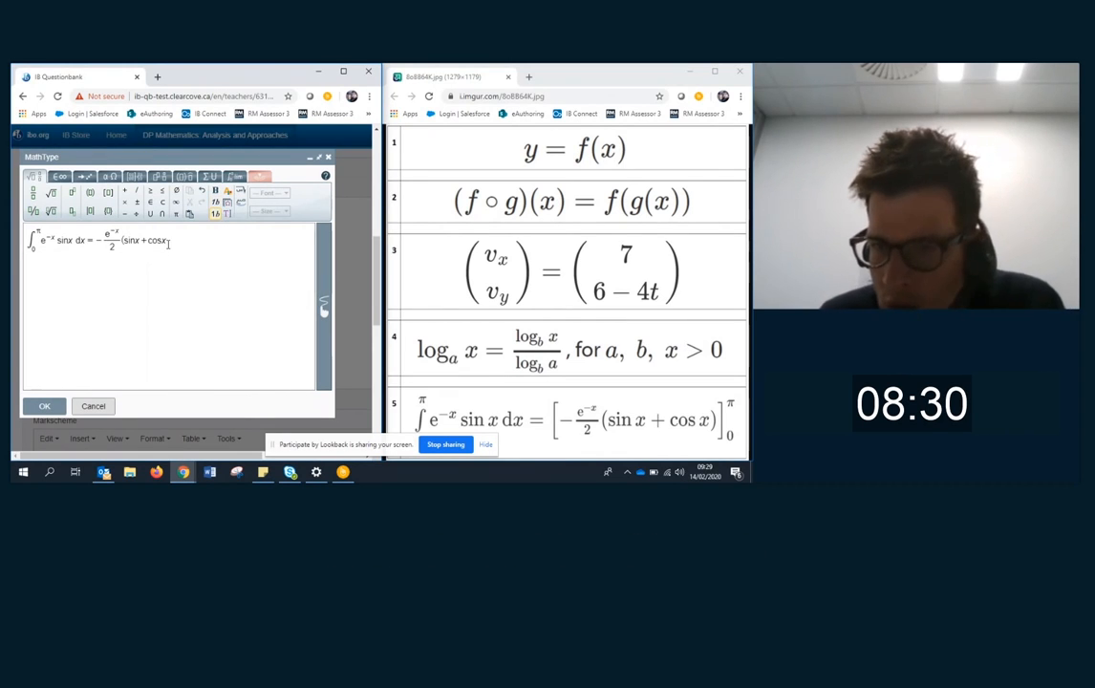
type(")")
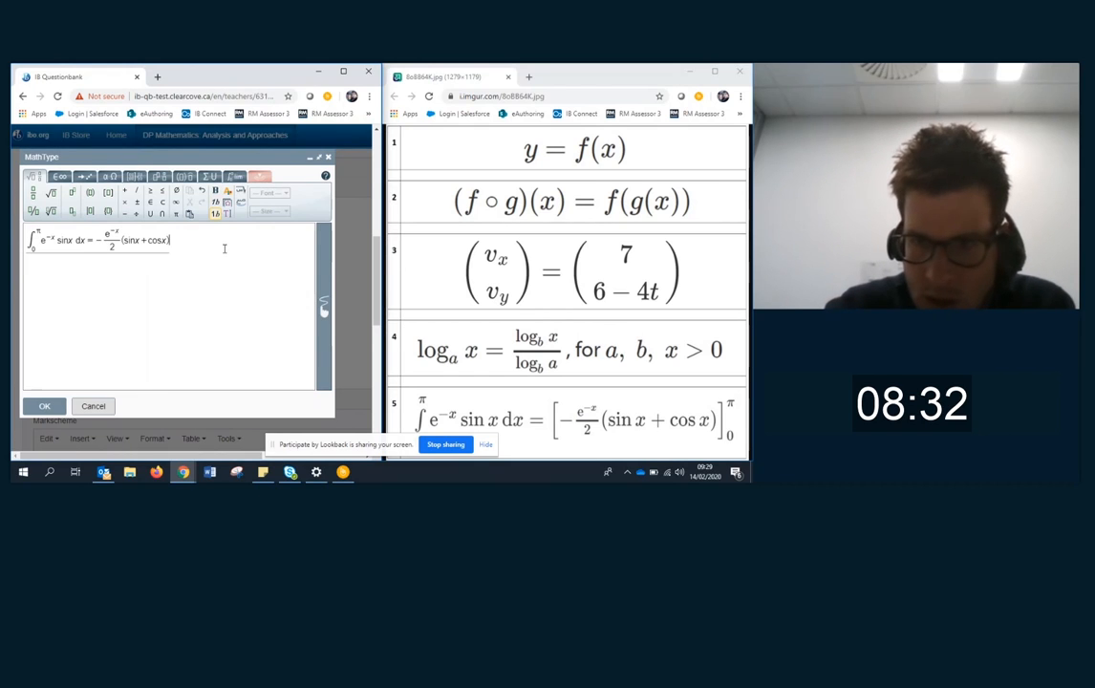
Enclose the negative fraction and the (sinx + cosx) factor in square brackets.
key("shift+Left")
key("shift+Left")
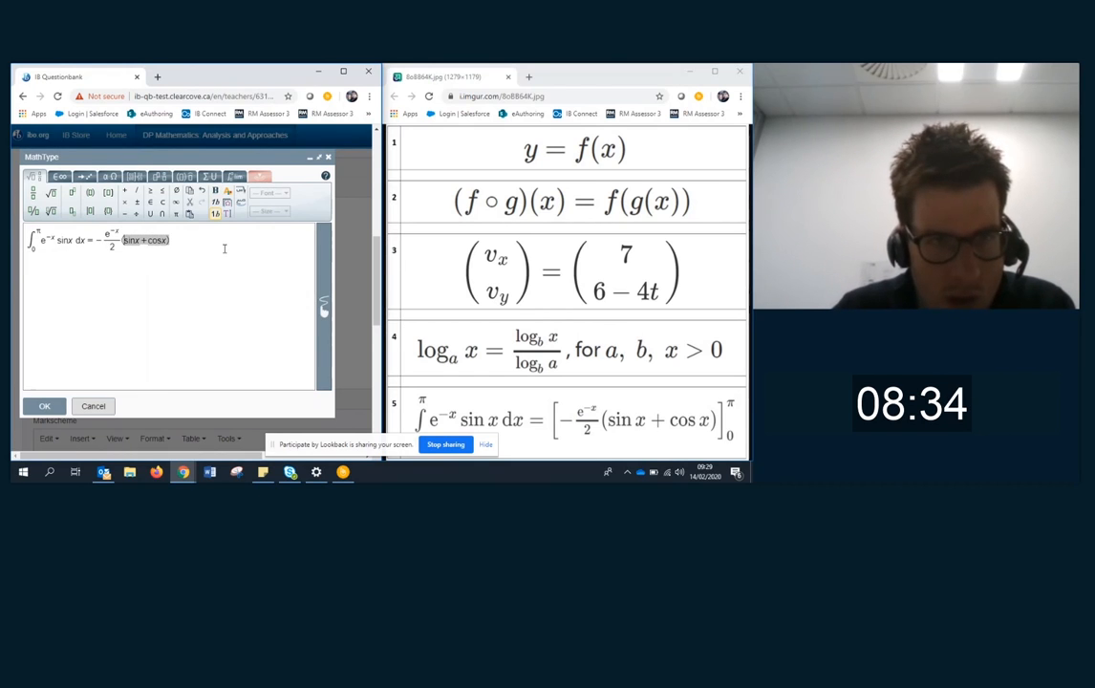
key("shift+Left")
key("shift+Left")
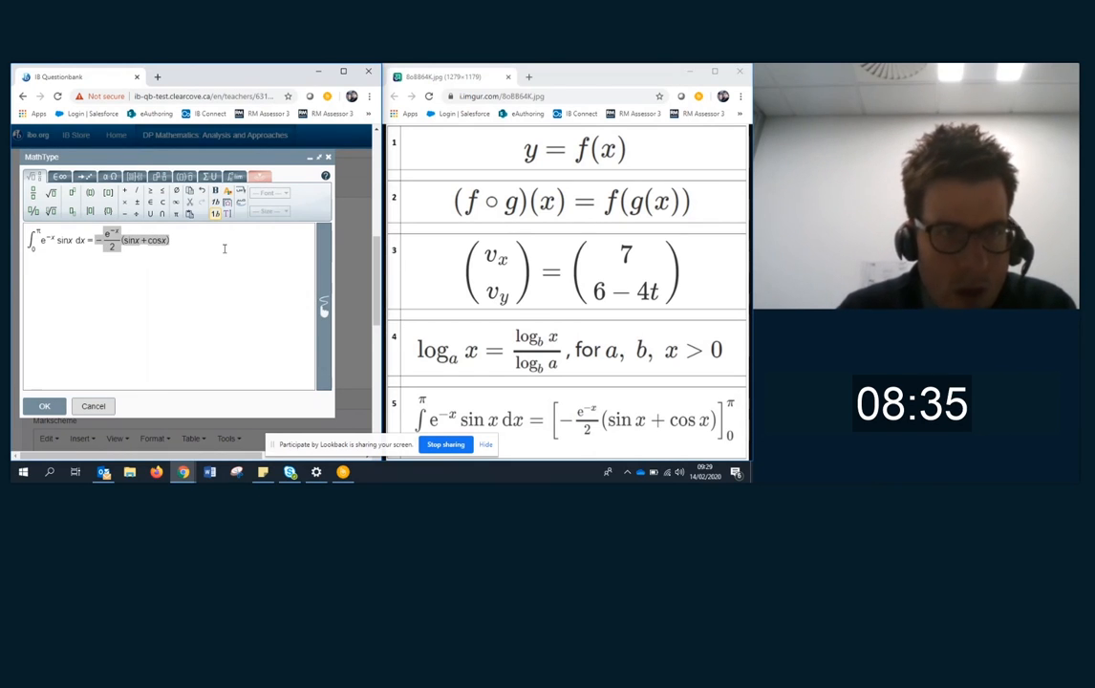
left_click(109, 211)
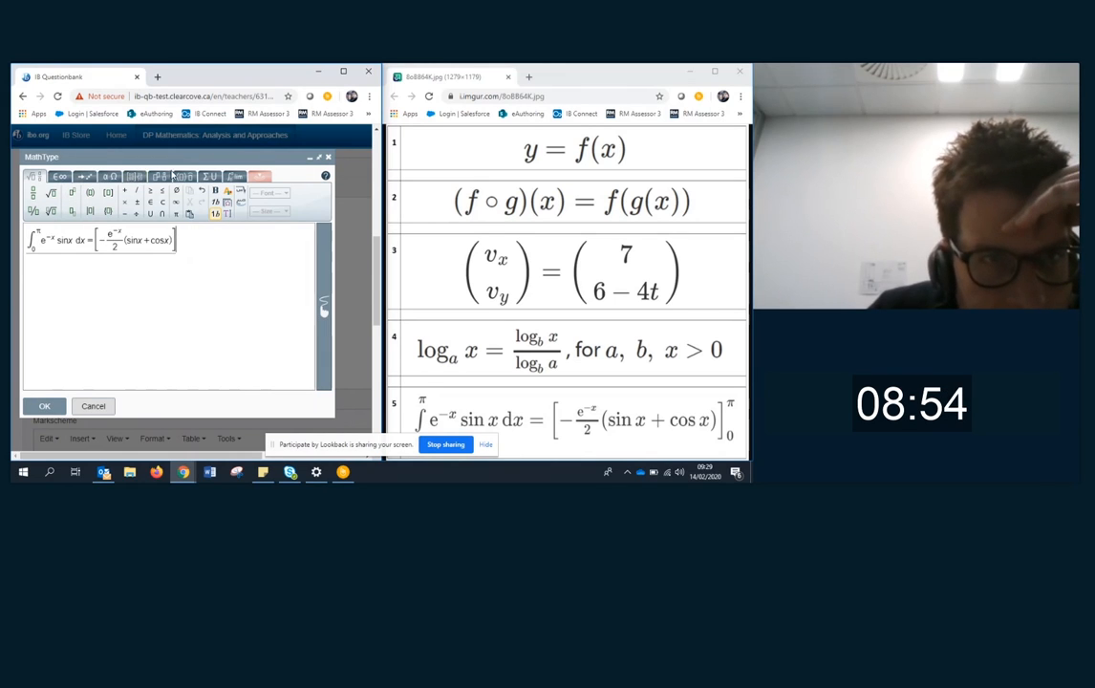
Try a superscript after the square brackets, look through the template sets for a superscript-and-subscript combination, and undo the addition.
left_click(72, 210)
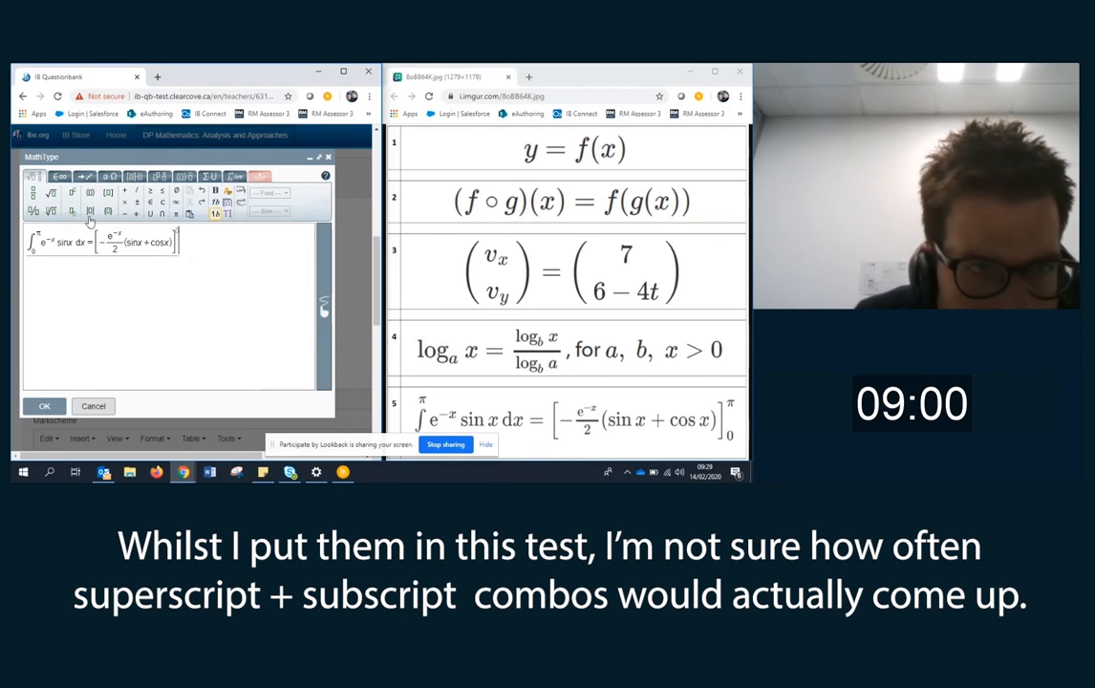
left_click(75, 212)
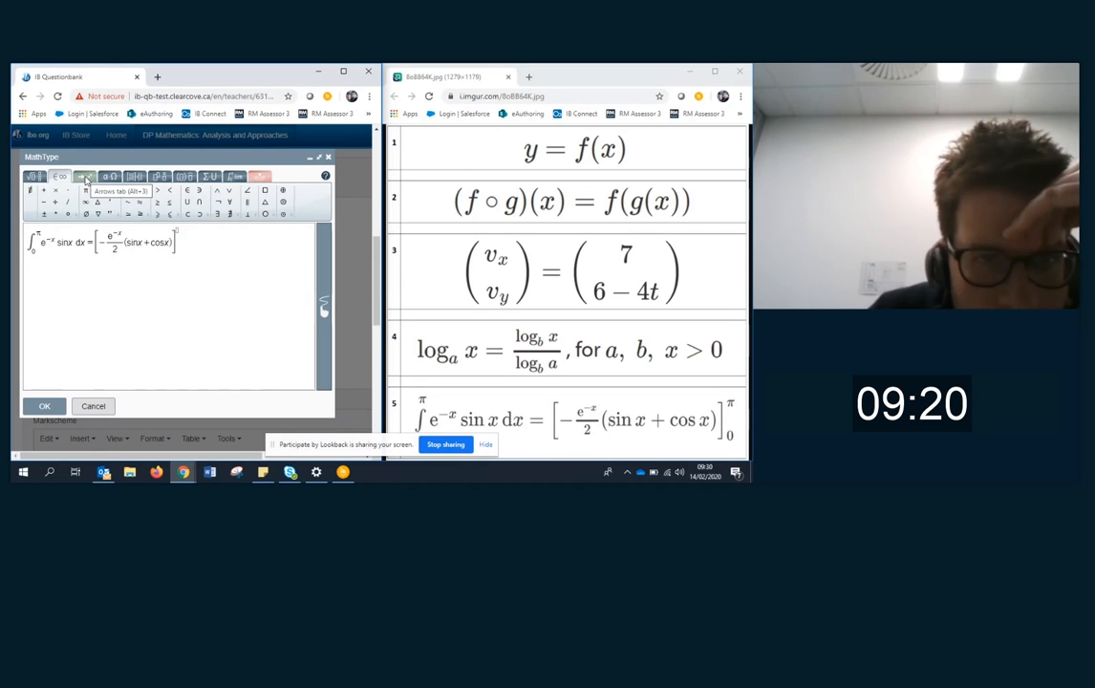
left_click(84, 176)
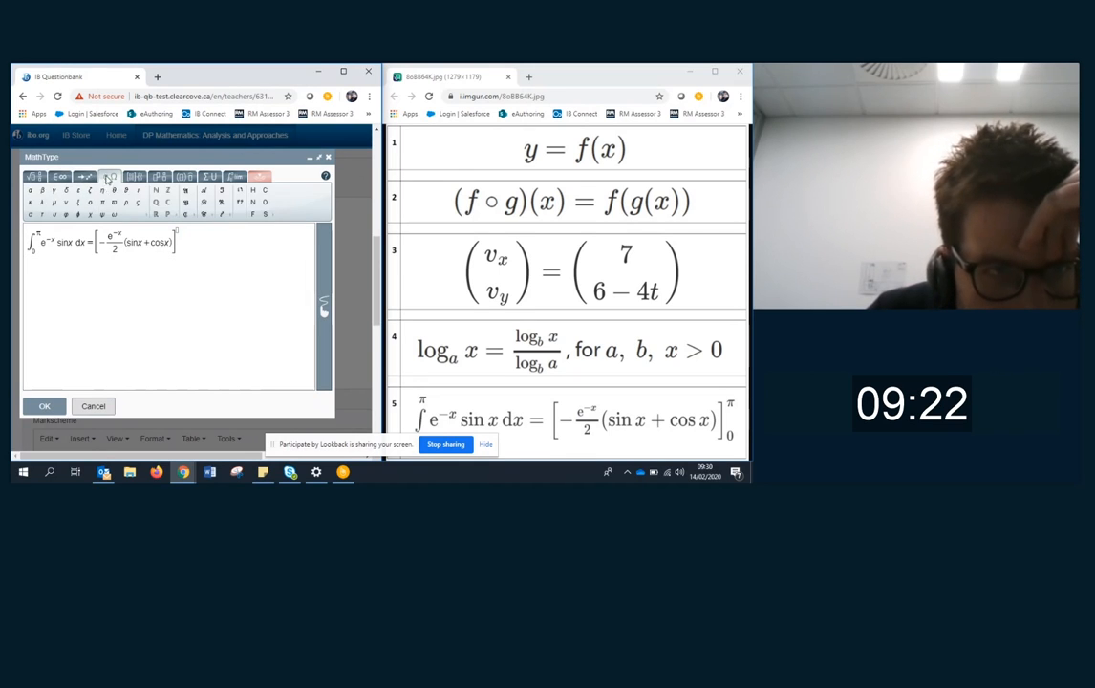
left_click(132, 177)
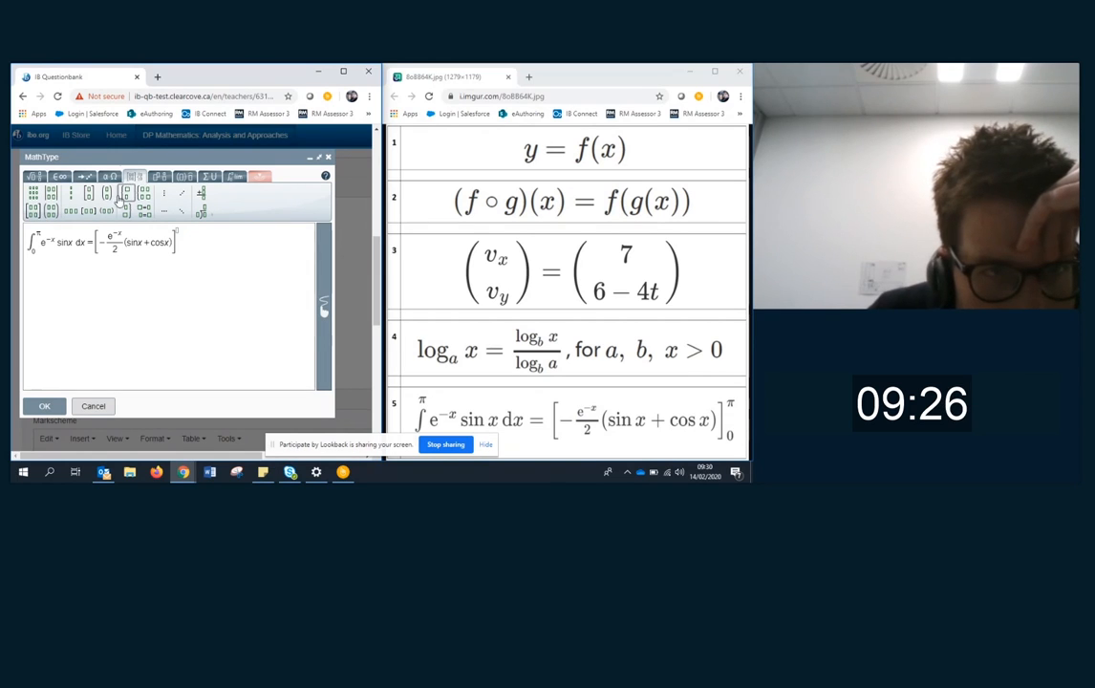
left_click(158, 176)
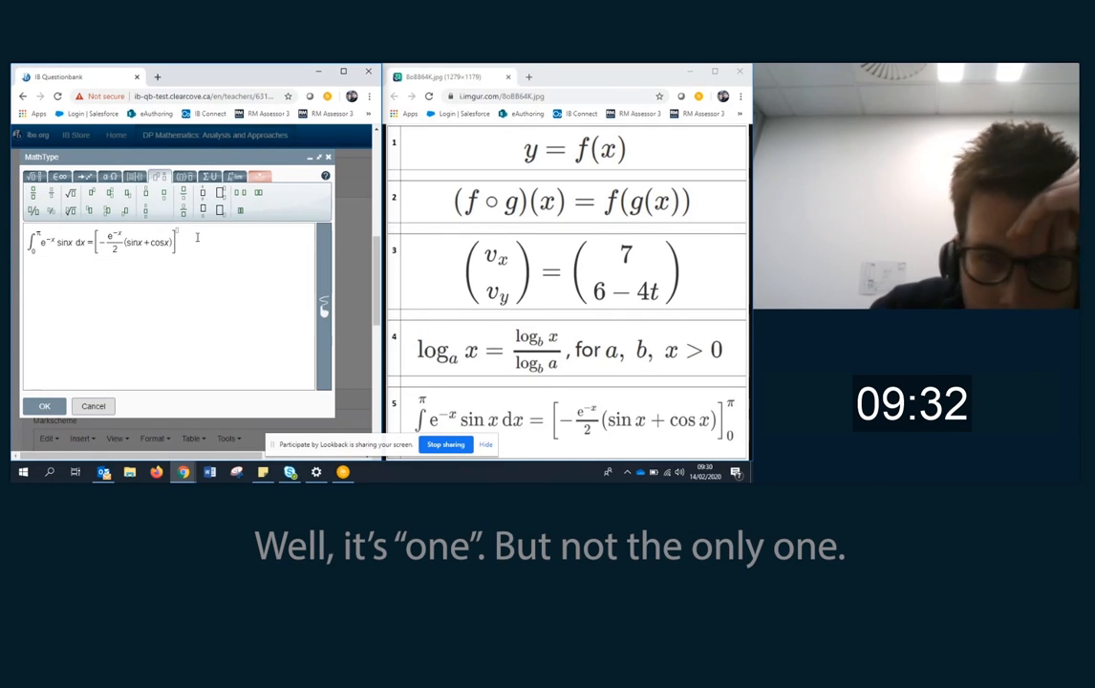
left_click(221, 194)
key("ctrl+z")
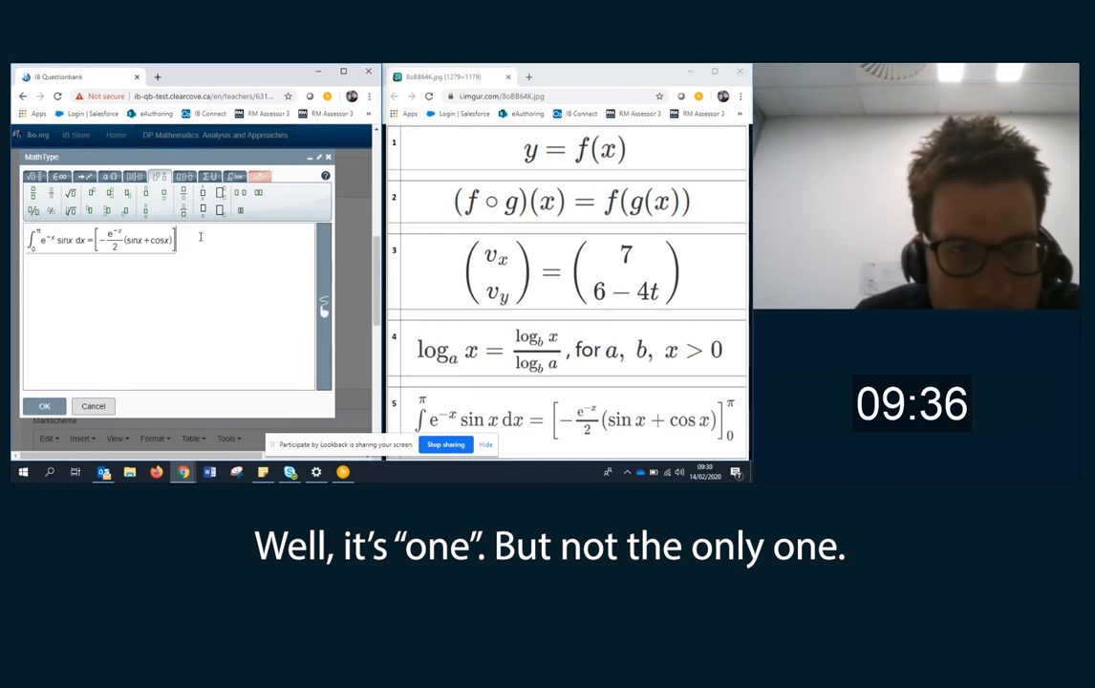
Insert a large template with superscript and subscript after the bracketed expression and try to cut and paste the expression into its main box.
left_click_drag(200, 238, 117, 247)
left_click(205, 208)
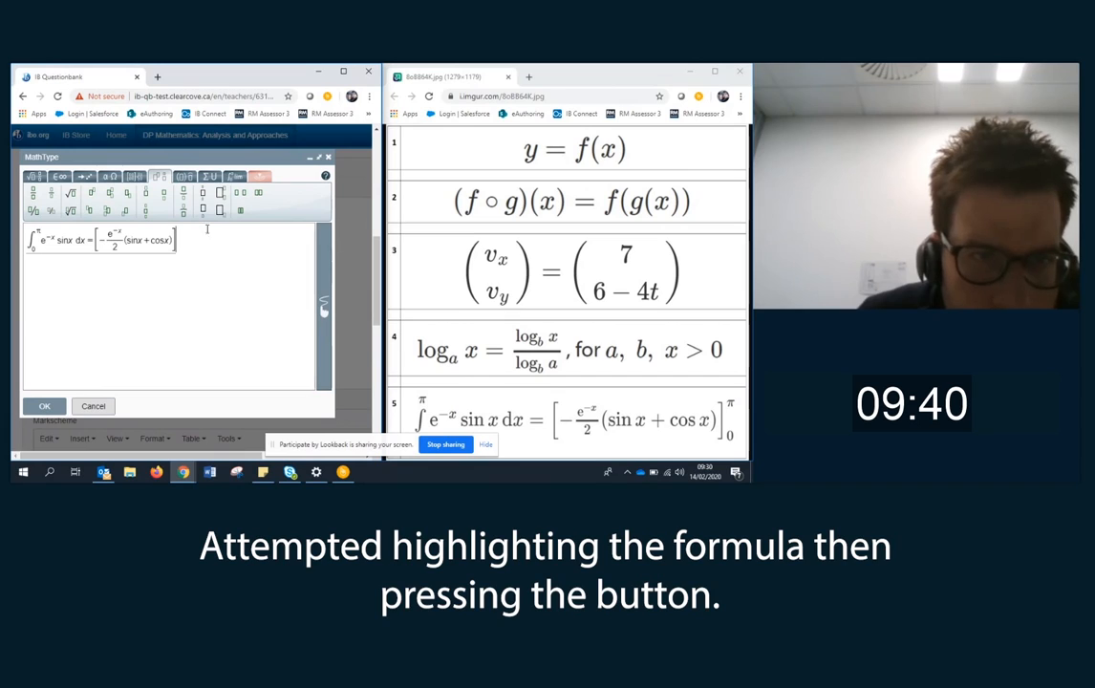
left_click(221, 194)
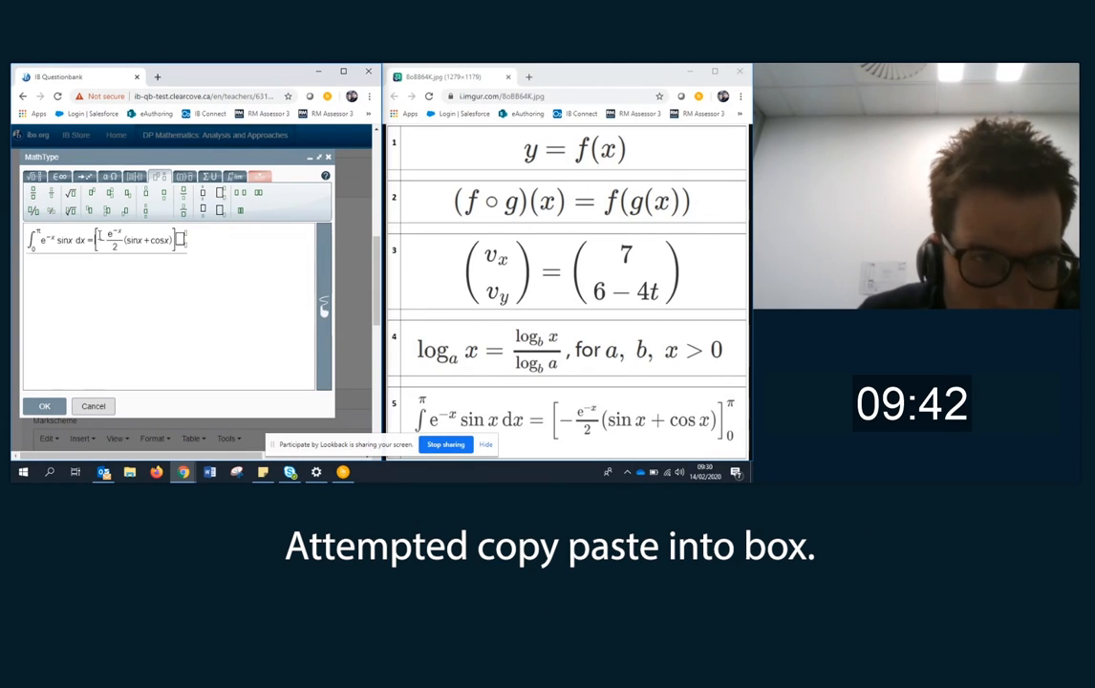
left_click_drag(94, 239, 163, 237)
key("ctrl+x")
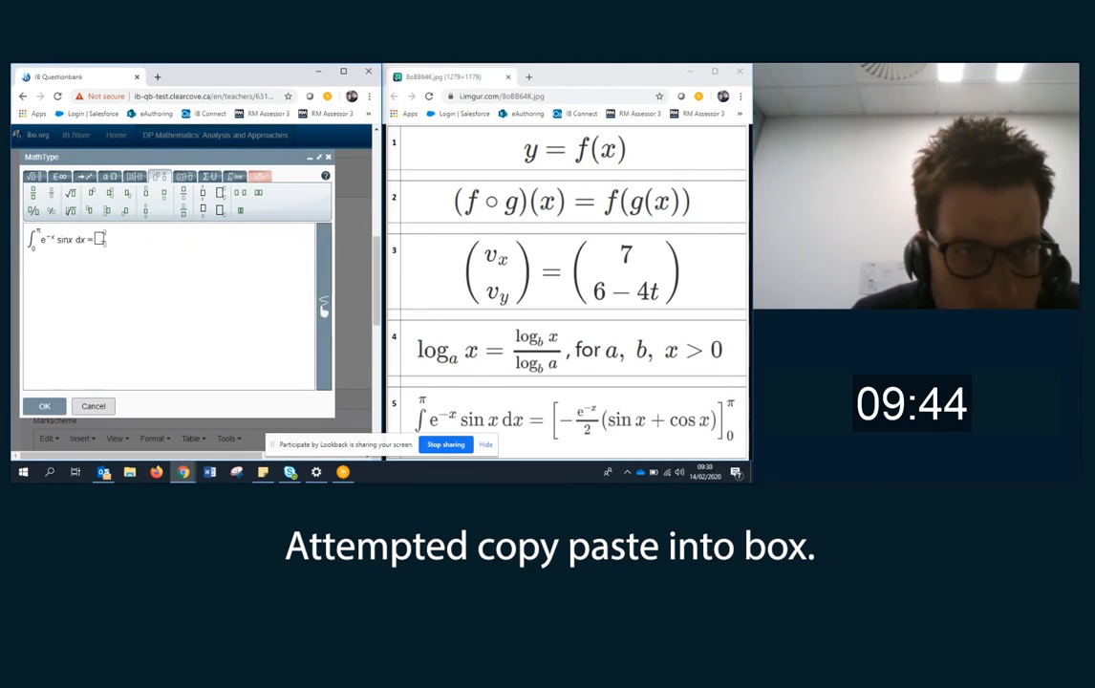
key("ctrl+v")
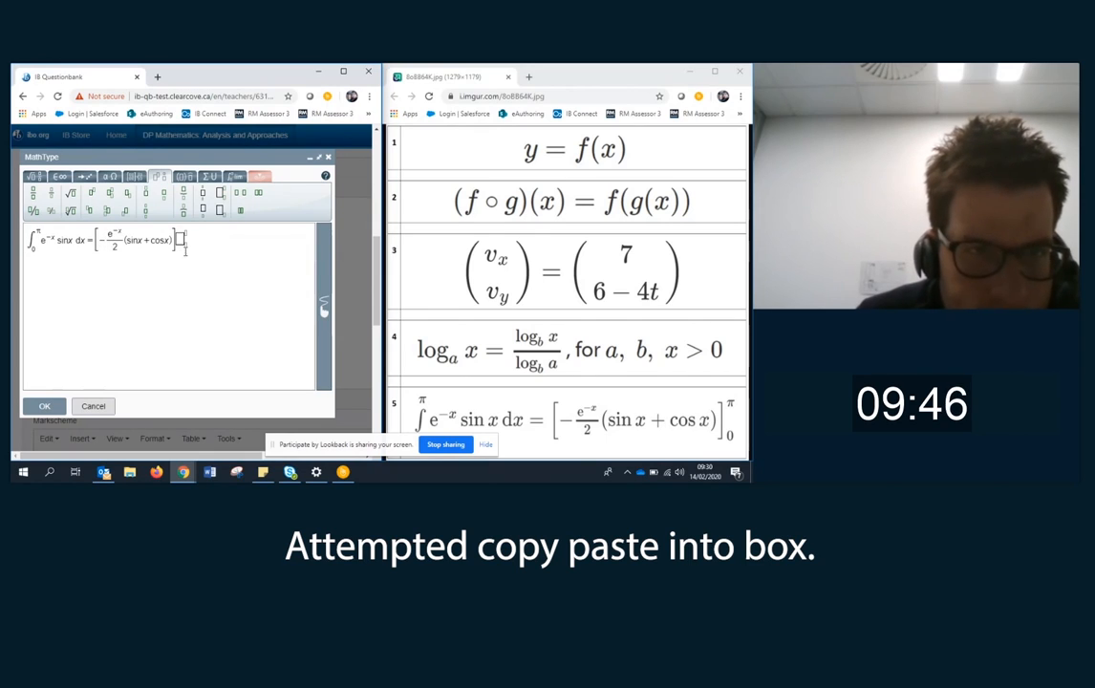
Try to enter the test letters ASA in the template's main box and ASAS in both boxes of an added subscript template.
double_click(181, 240)
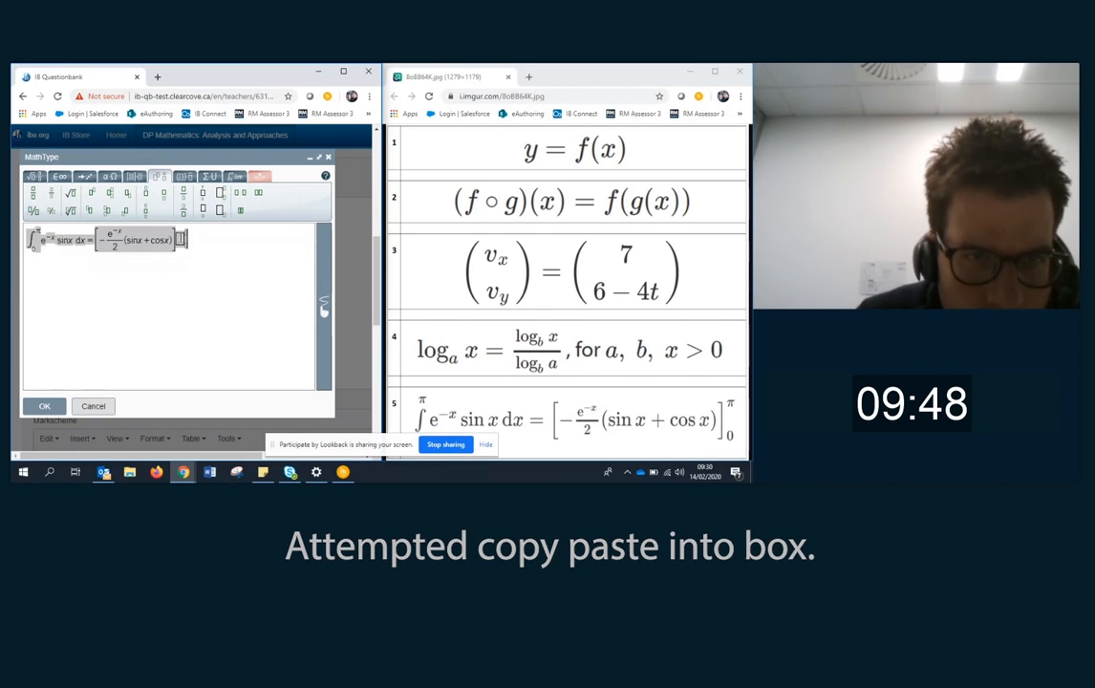
left_click(181, 240)
key("Left")
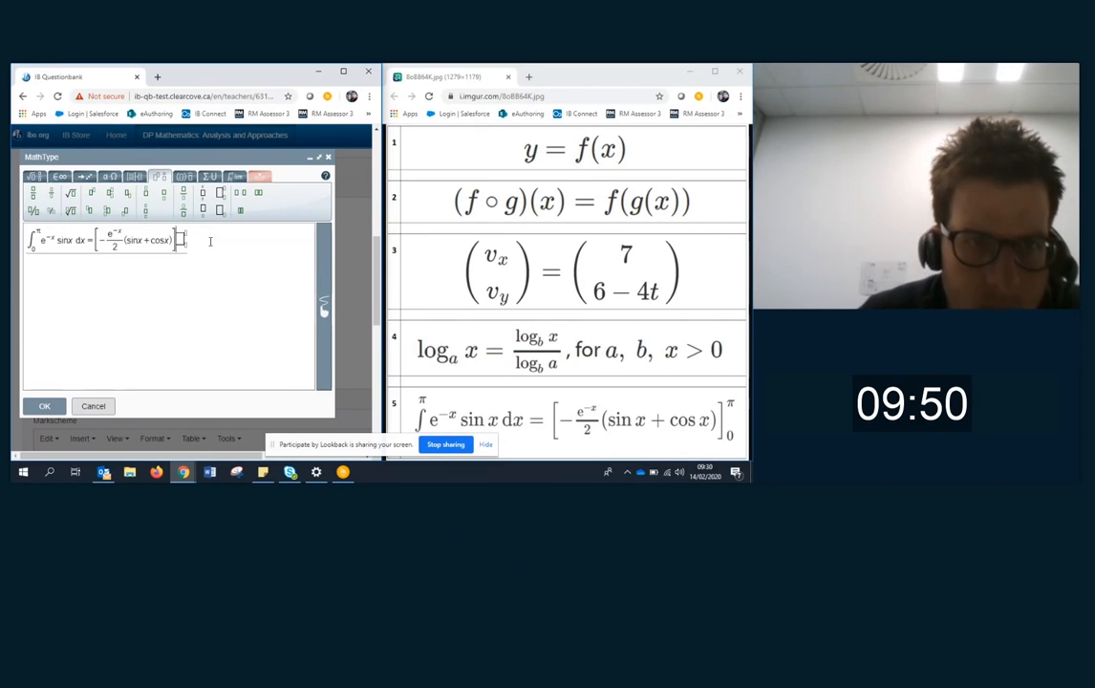
type("ASA")
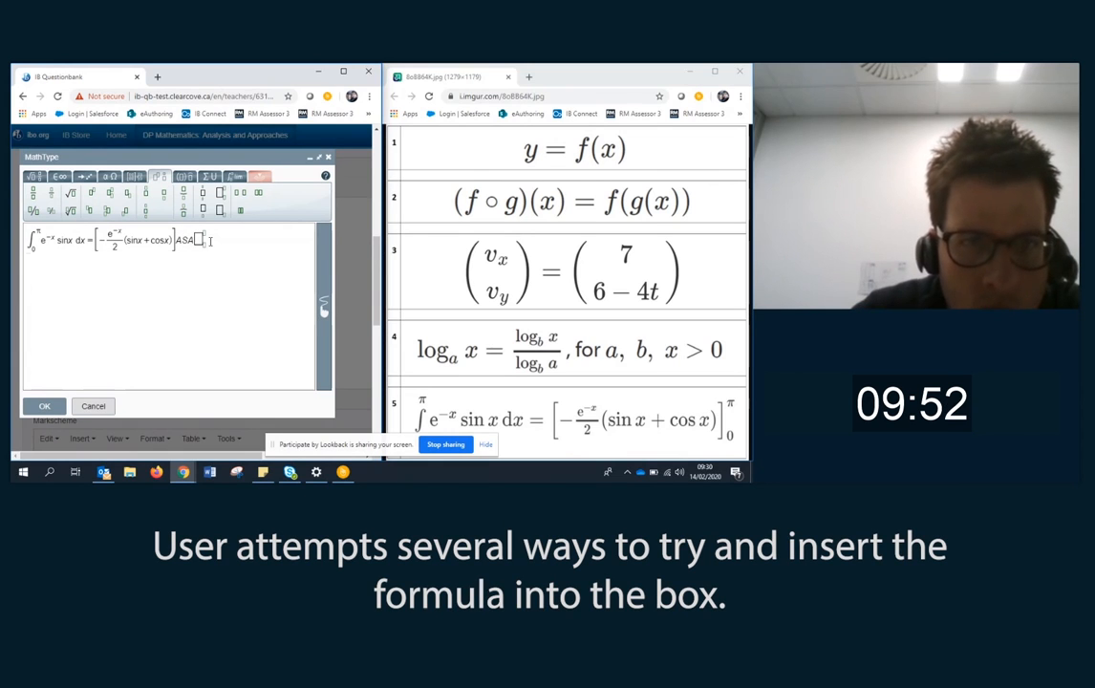
left_click(216, 211)
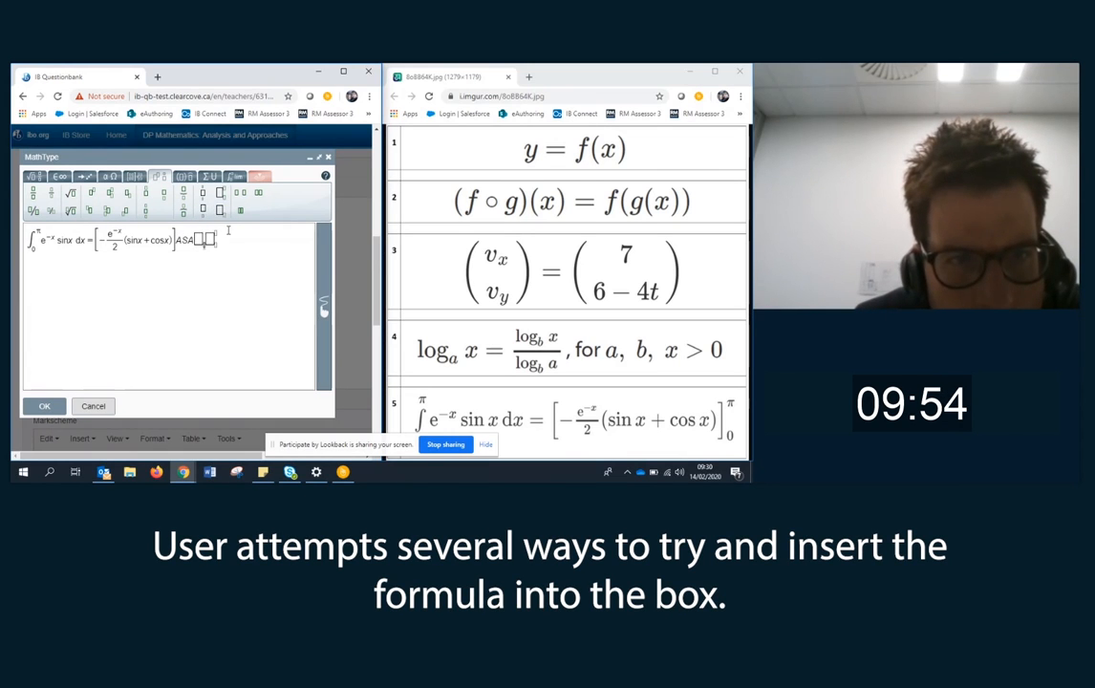
type("ASASASAS")
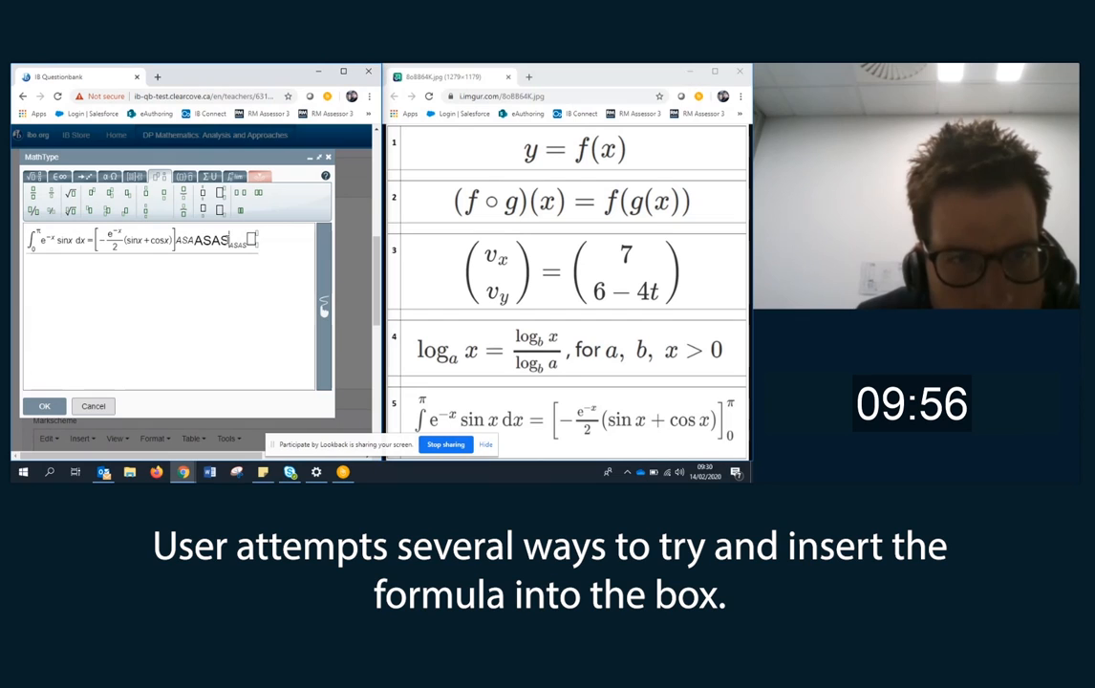
Delete the test letters together with the added subscript template.
key("shift+Left")
key("shift+Left")
key("shift+Left")
key("shift+Left")
key("shift+Left")
key("shift+Left")
key("shift+Left")
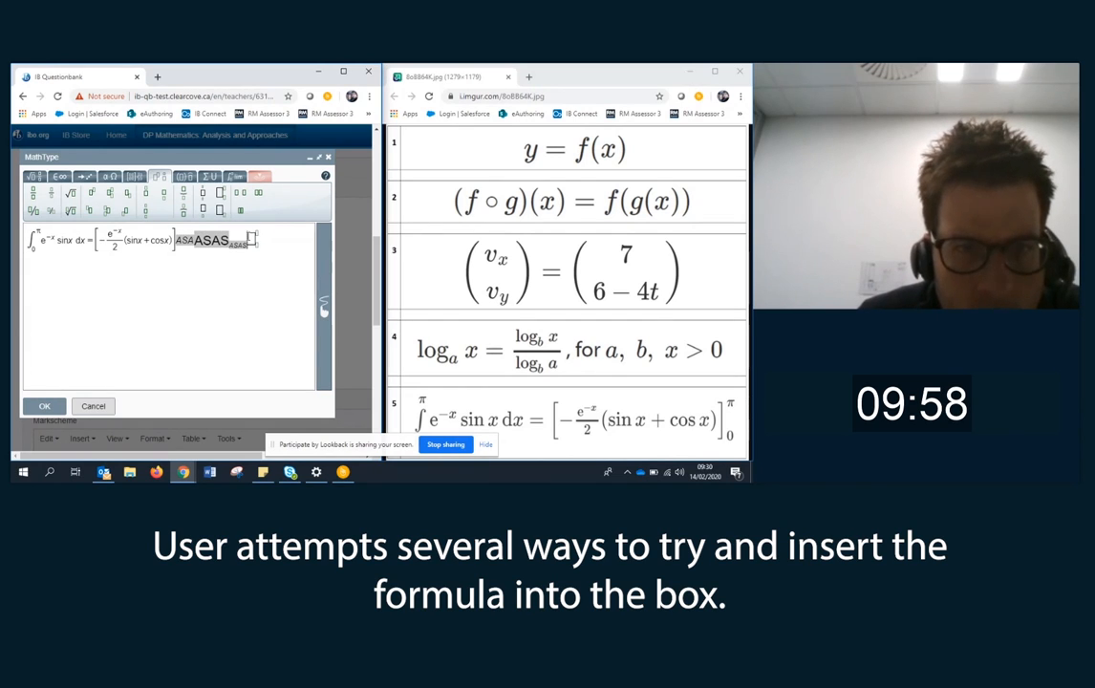
key("BackSpace")
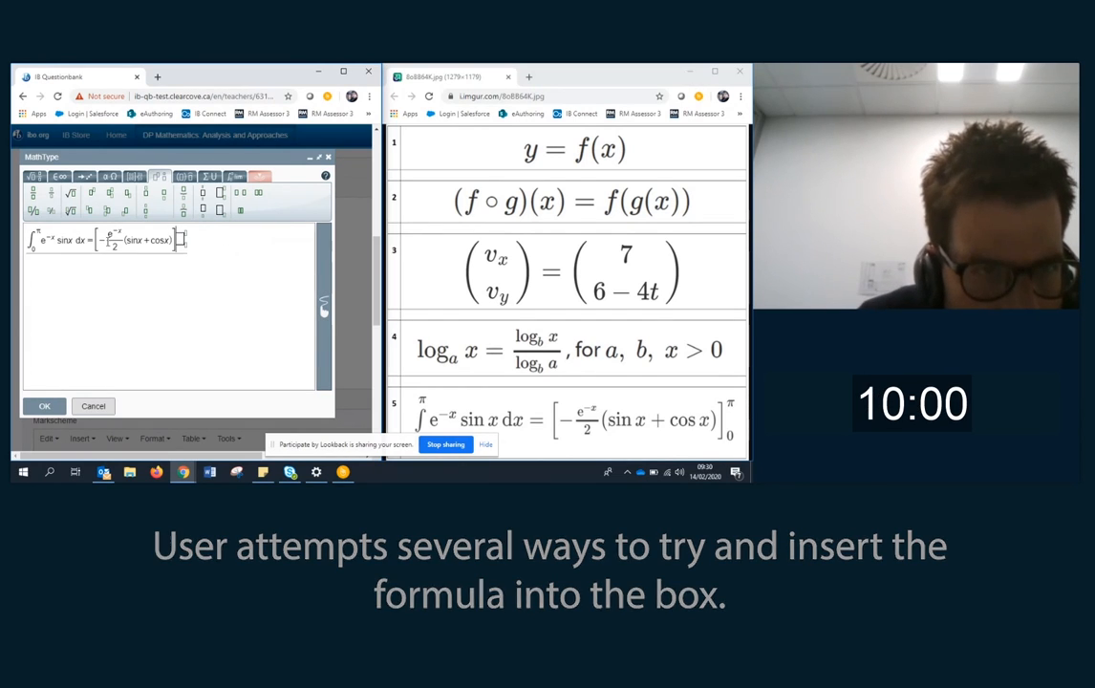
Copy the whole square-bracketed expression and remove it from the formula, leaving the empty template after the equals sign.
key("shift+Left")
key("ctrl+c")
key("BackSpace")
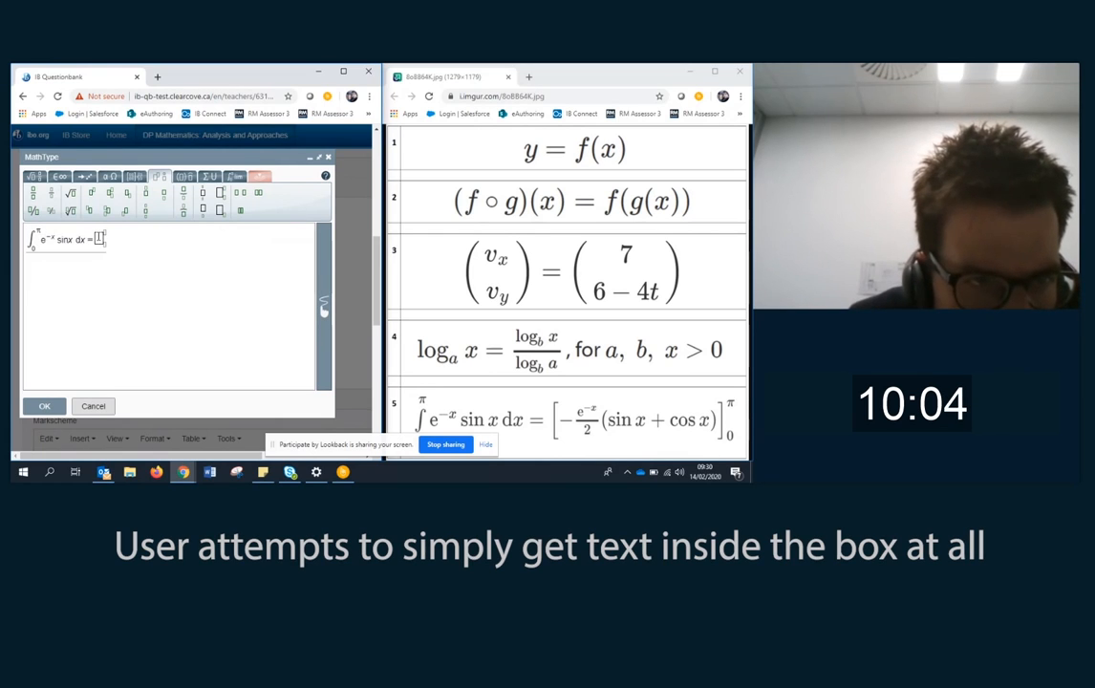
Try to place the cursor inside the main box of the empty template after the equals sign.
left_click_drag(99, 238, 156, 248)
left_click(156, 249)
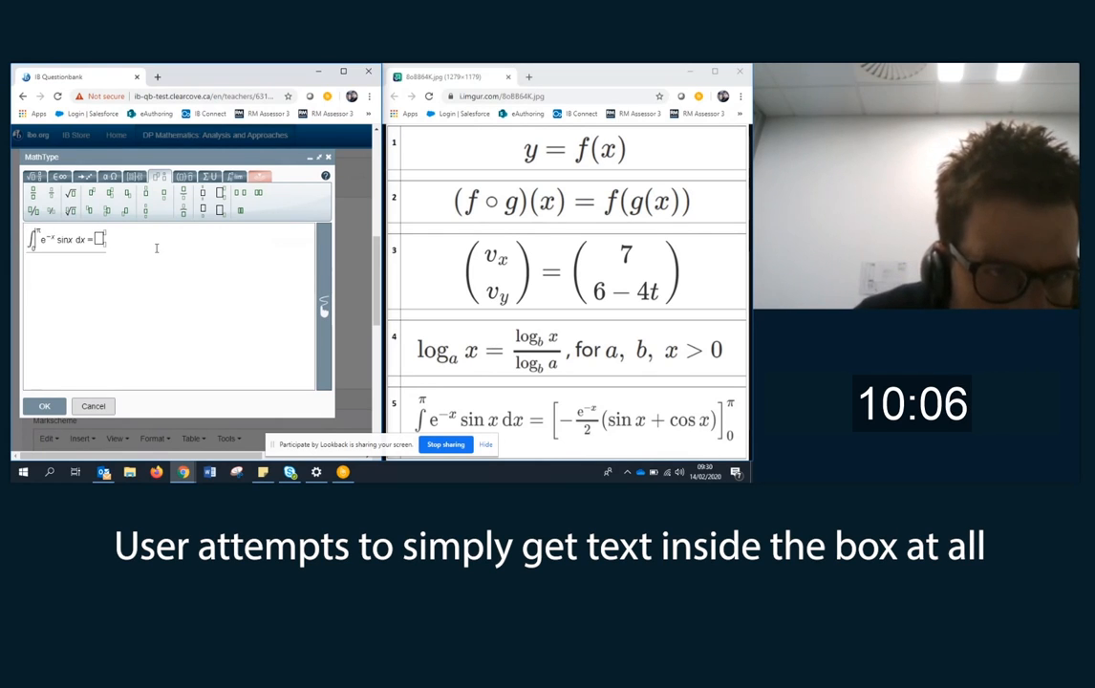
key("Right")
key("Right")
key("Right")
key("Right")
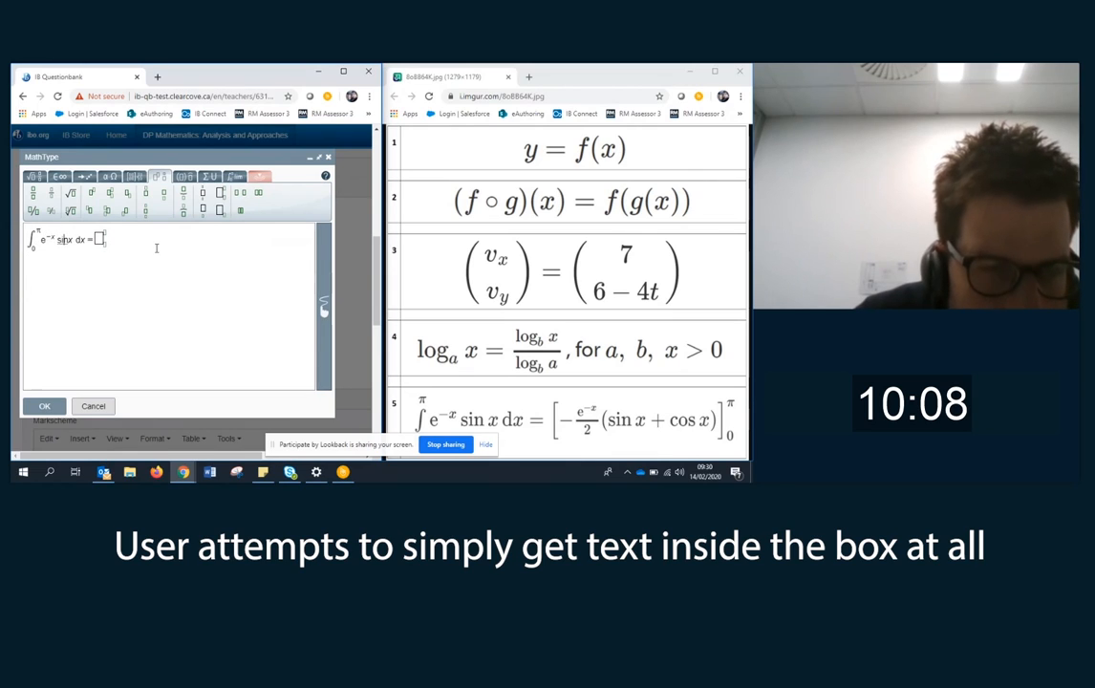
key("Right")
key("Right")
key("Right")
key("Right")
key("Right")
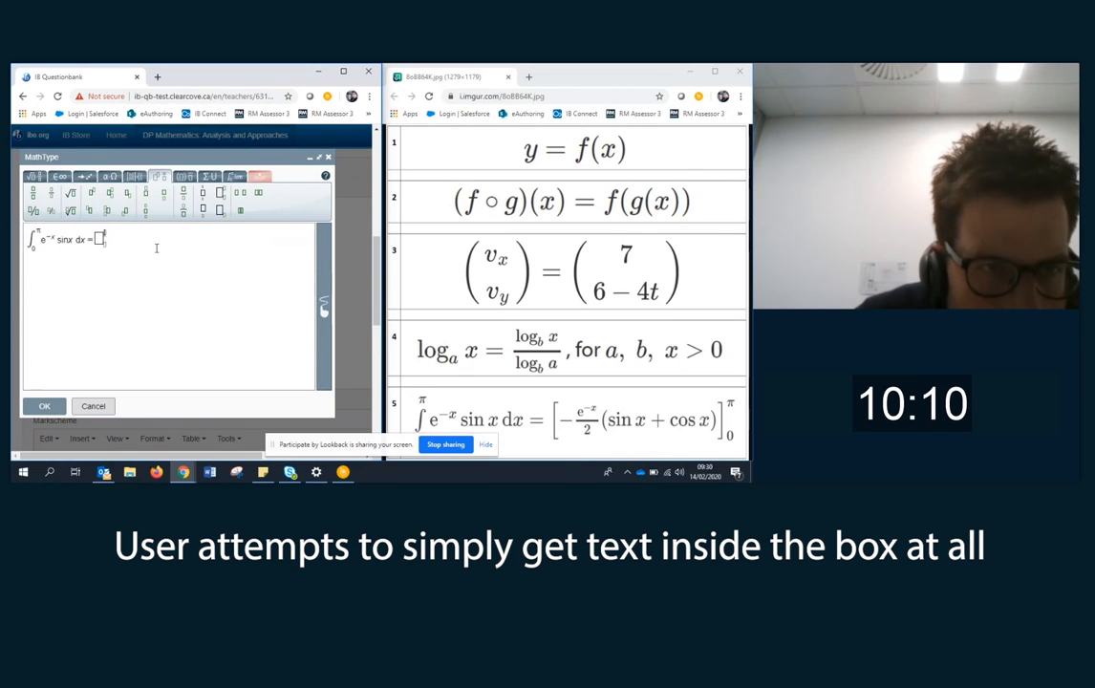
key("Right")
key("Left")
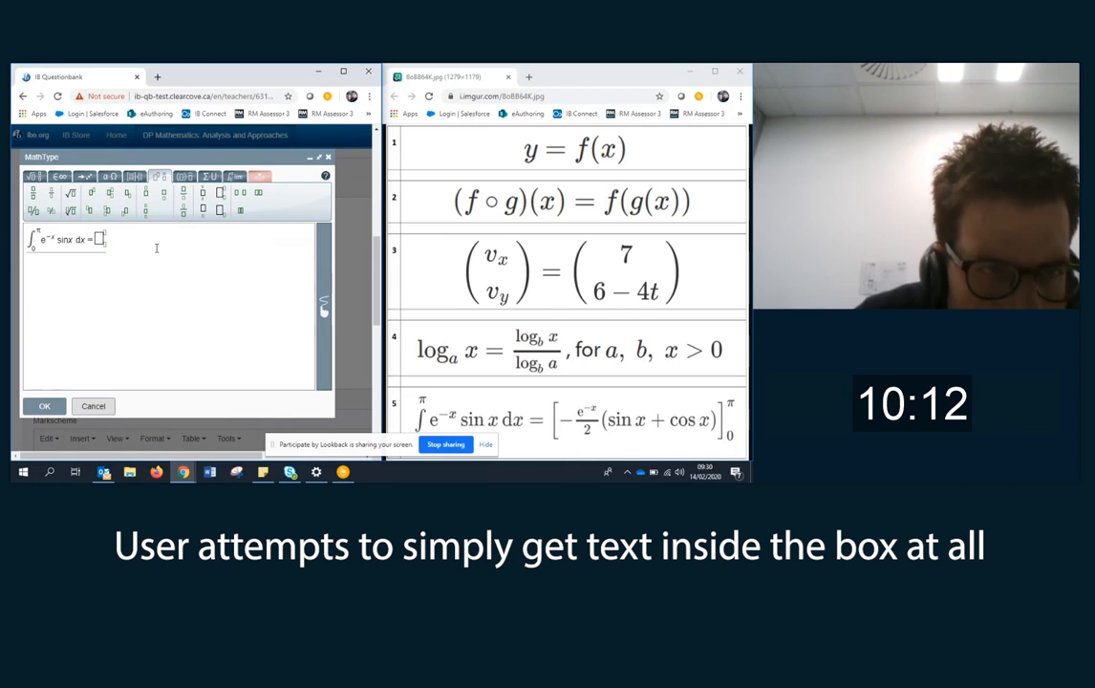
key("Left")
key("Left")
left_click(102, 239)
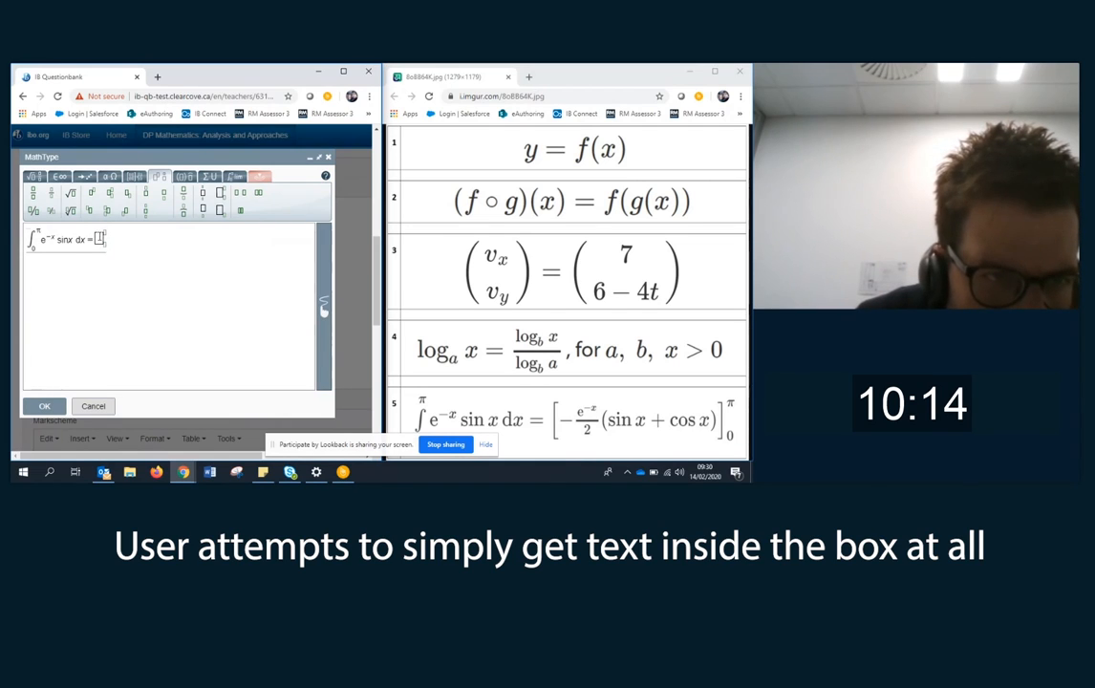
Insert a second superscript-and-subscript template and try to enter the test letters ASS in its main box.
left_click(220, 194)
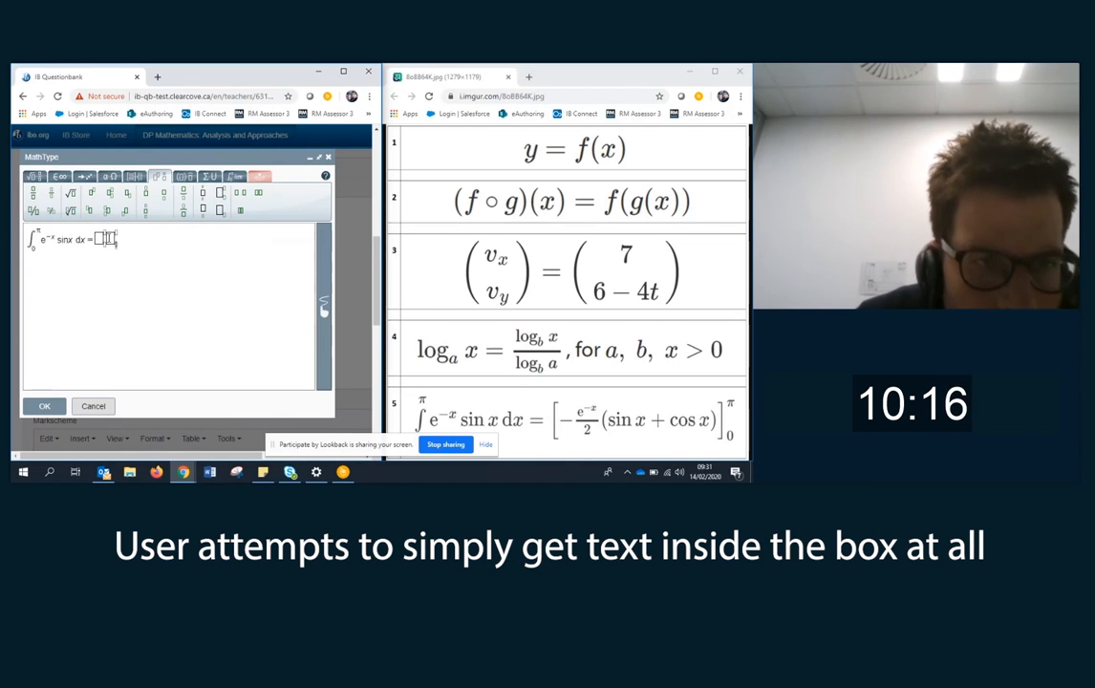
double_click(110, 239)
left_click(110, 239)
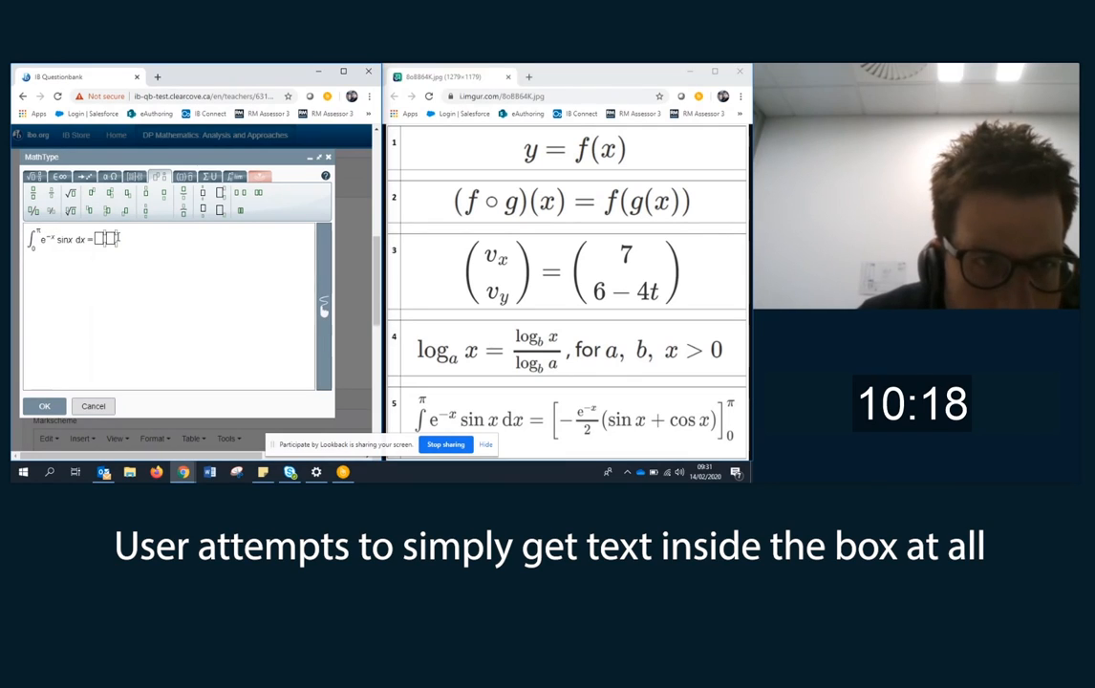
type("AS")
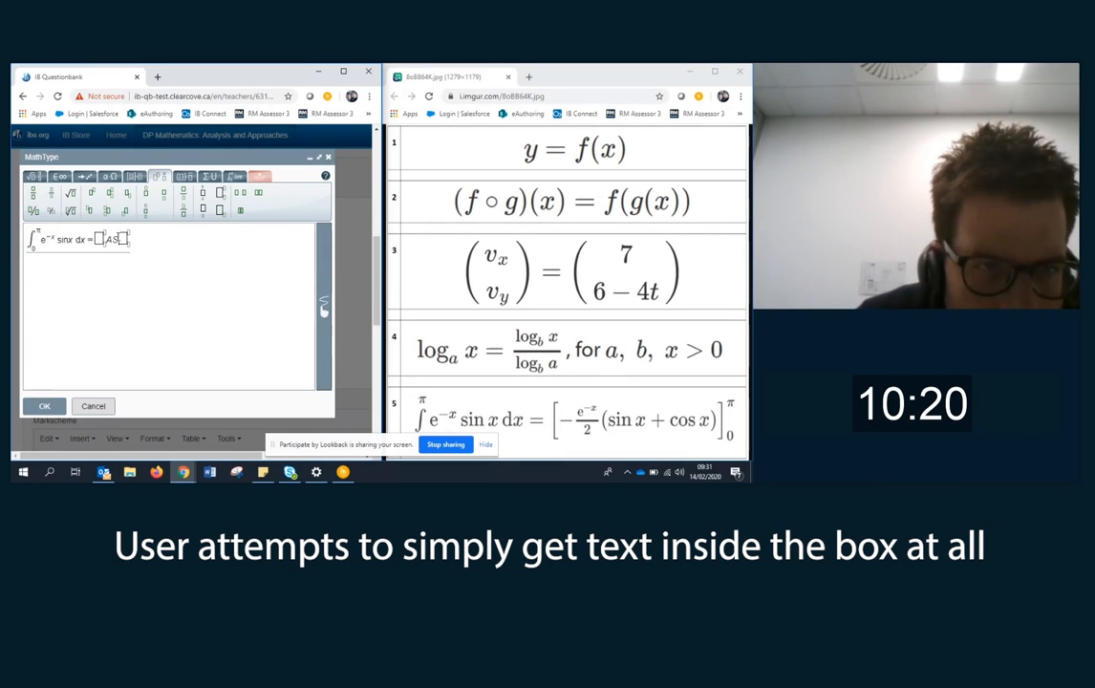
type("S")
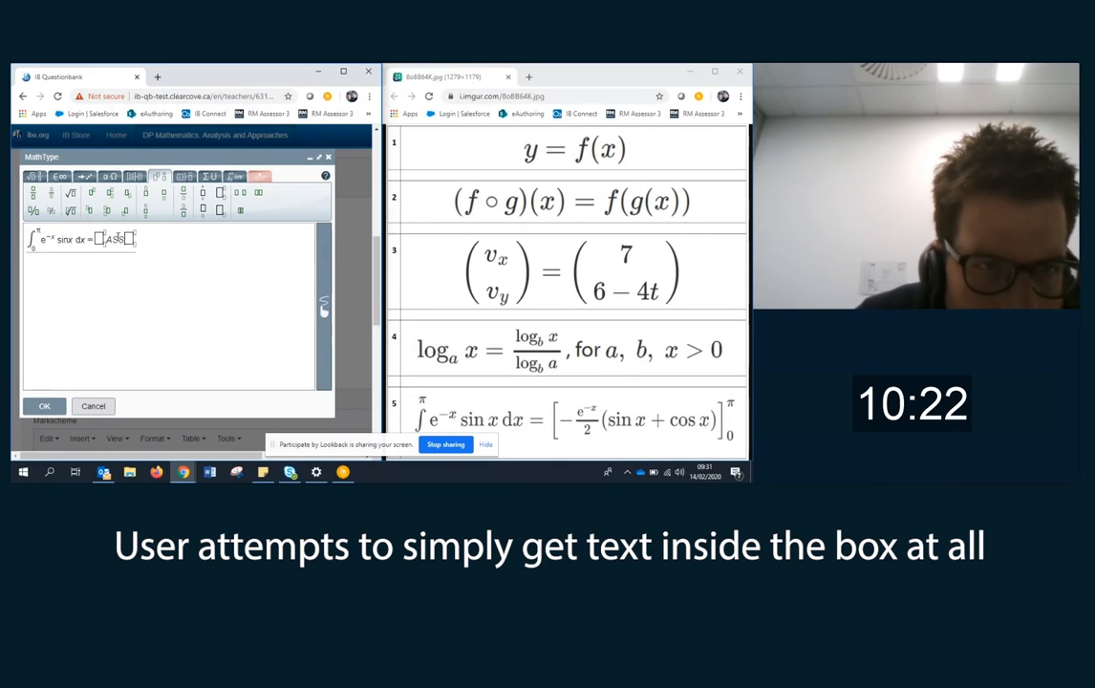
Replace the test letters and empty templates after the equals sign with the copied square-bracketed expression.
type("ASASDSAD")
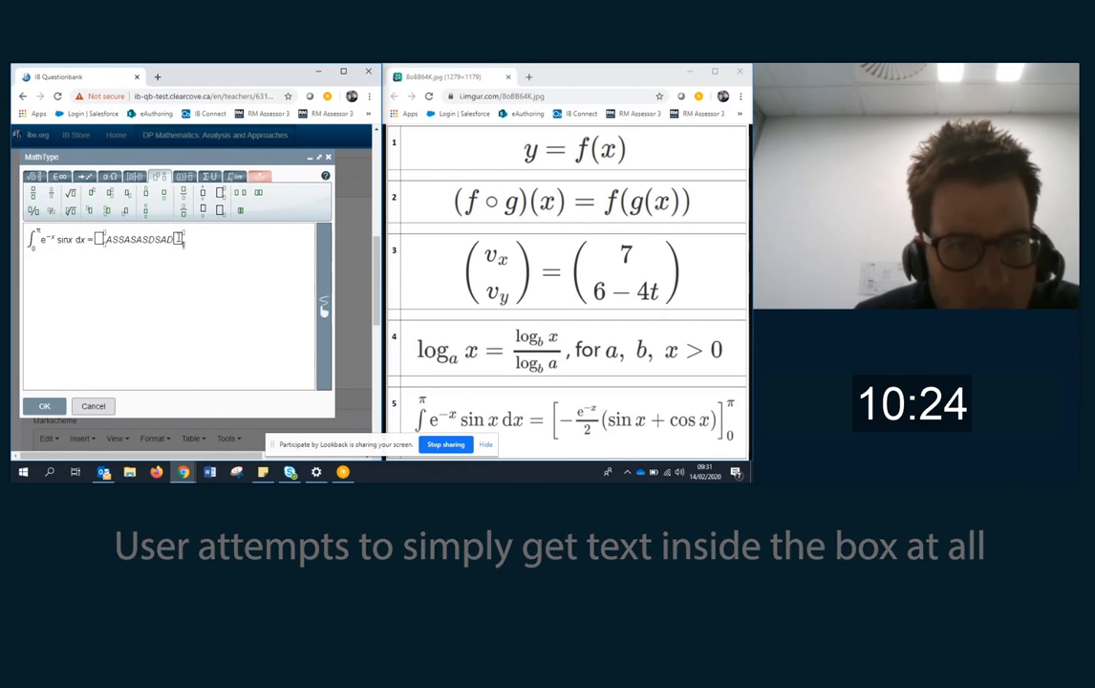
left_click_drag(199, 242, 97, 239)
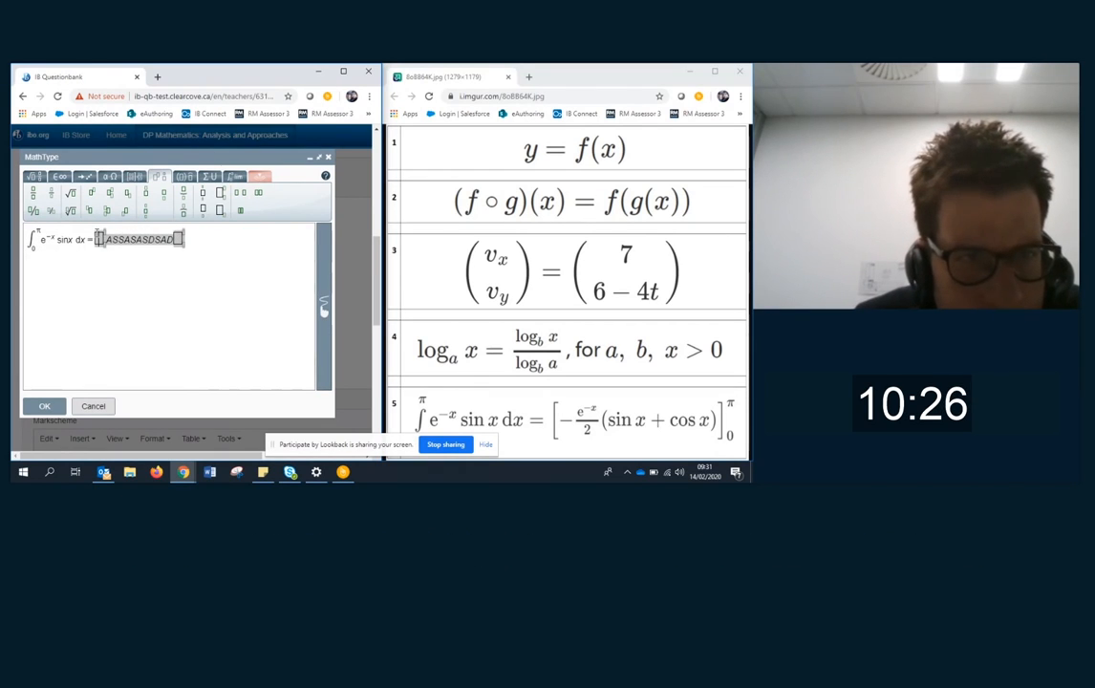
key("ctrl+v")
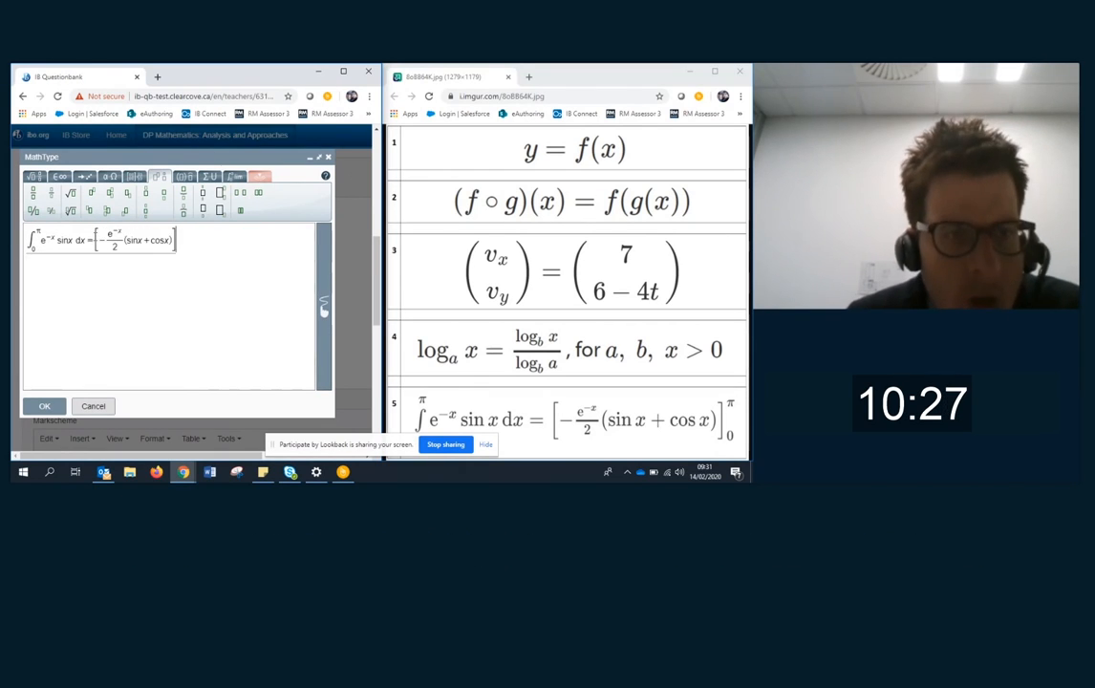
Try out another large script template after the bracketed expression with the test letters SDSDSD, and remove it.
left_click(219, 211)
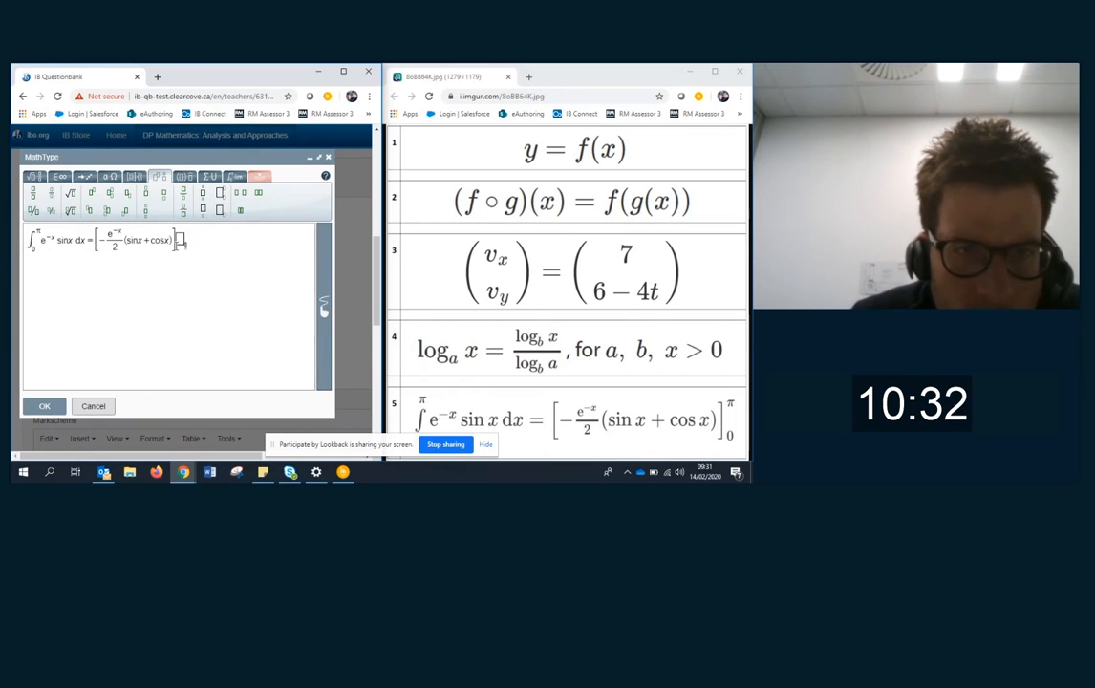
type("SDSDSD")
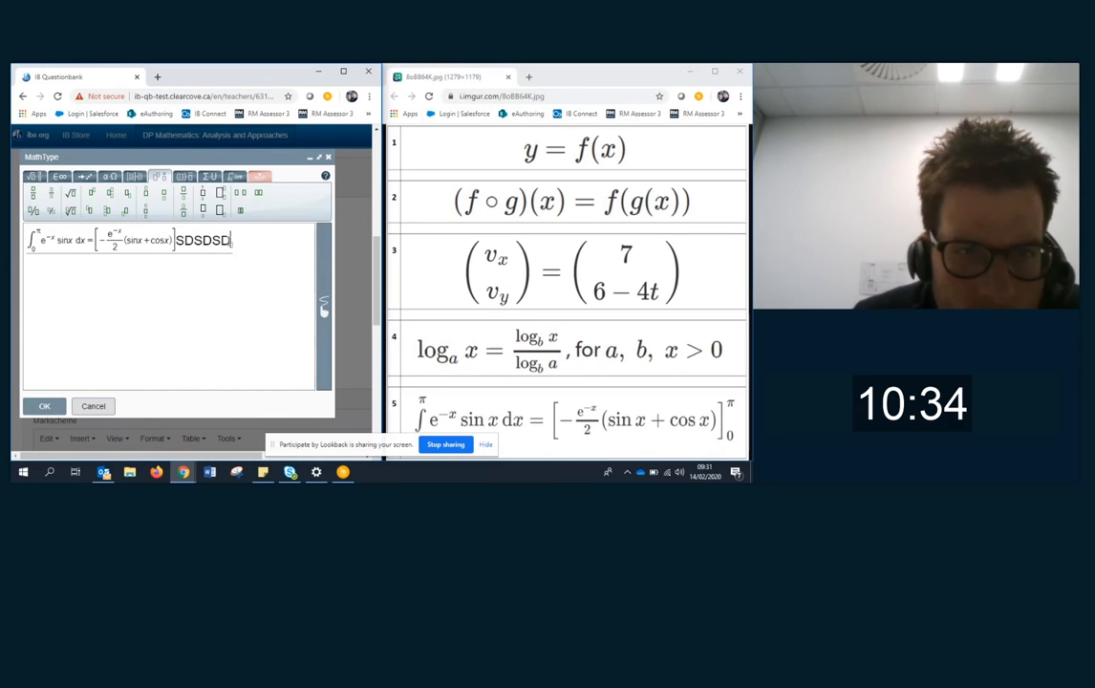
key("shift+Left")
key("shift+Left")
key("shift+Left")
key("shift+Left")
key("BackSpace")
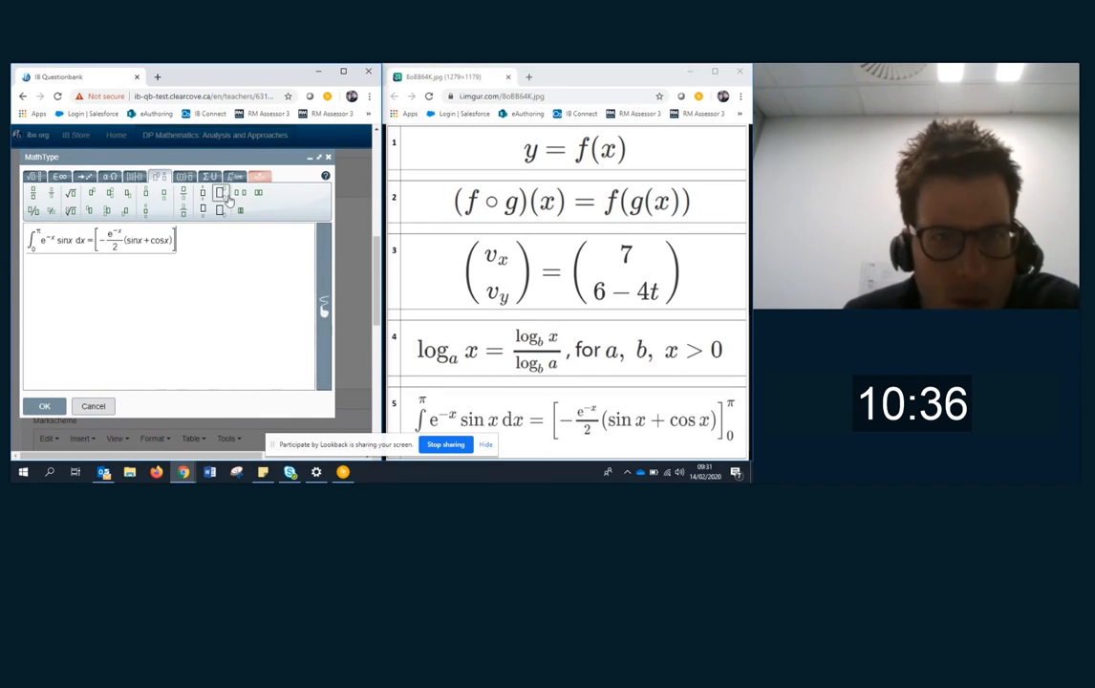
Place a large superscript-and-subscript template after the bracketed expression and move that expression into its main box.
type("SDSD")
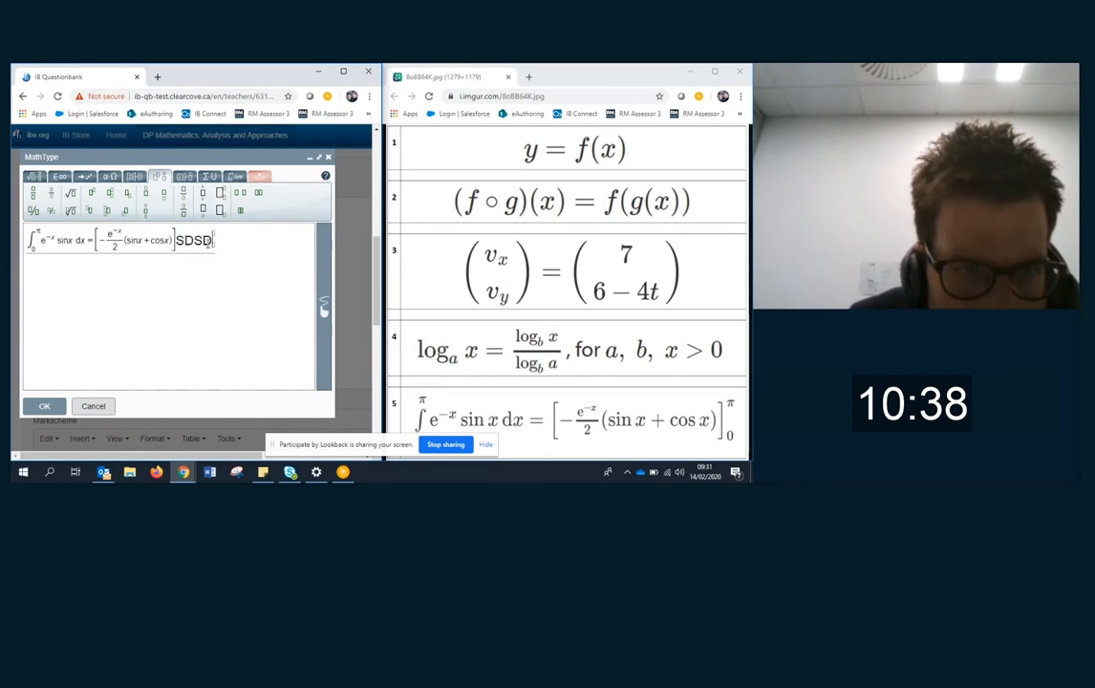
key("BackSpace")
key("BackSpace")
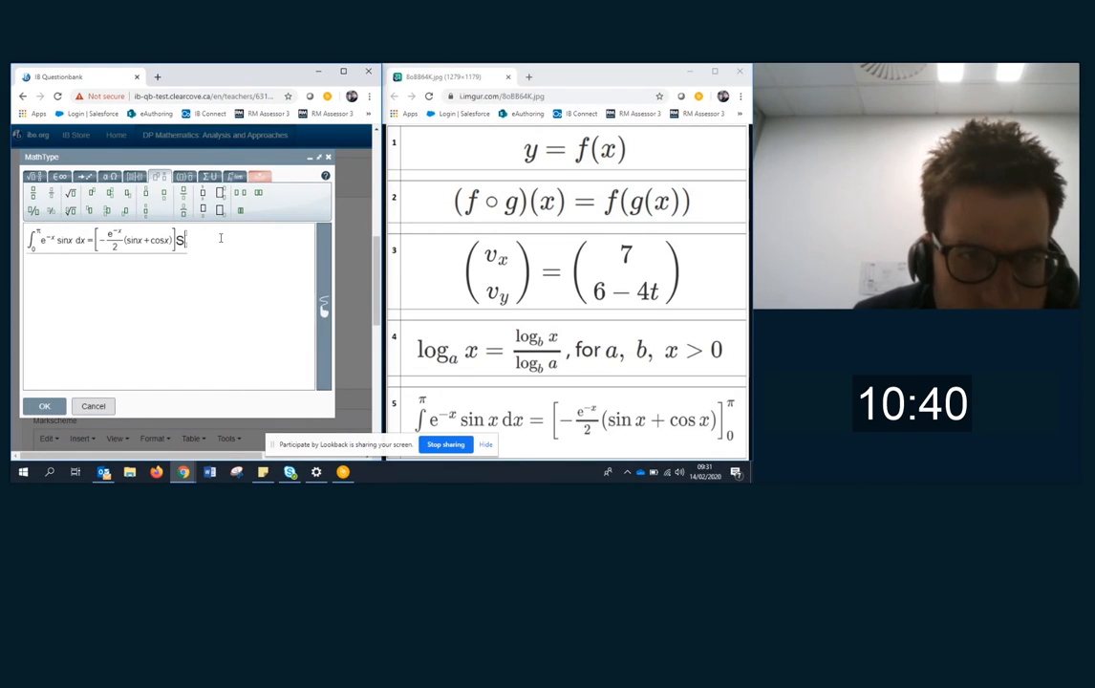
key("BackSpace")
left_click_drag(97, 239, 161, 240)
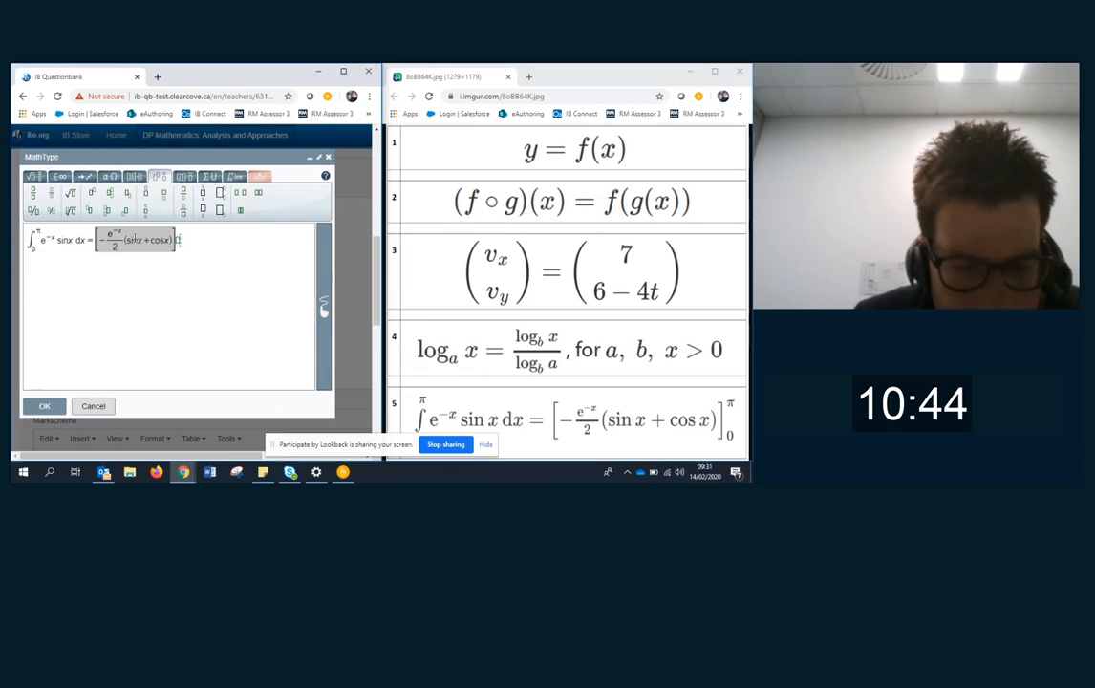
key("BackSpace")
key("ctrl+v")
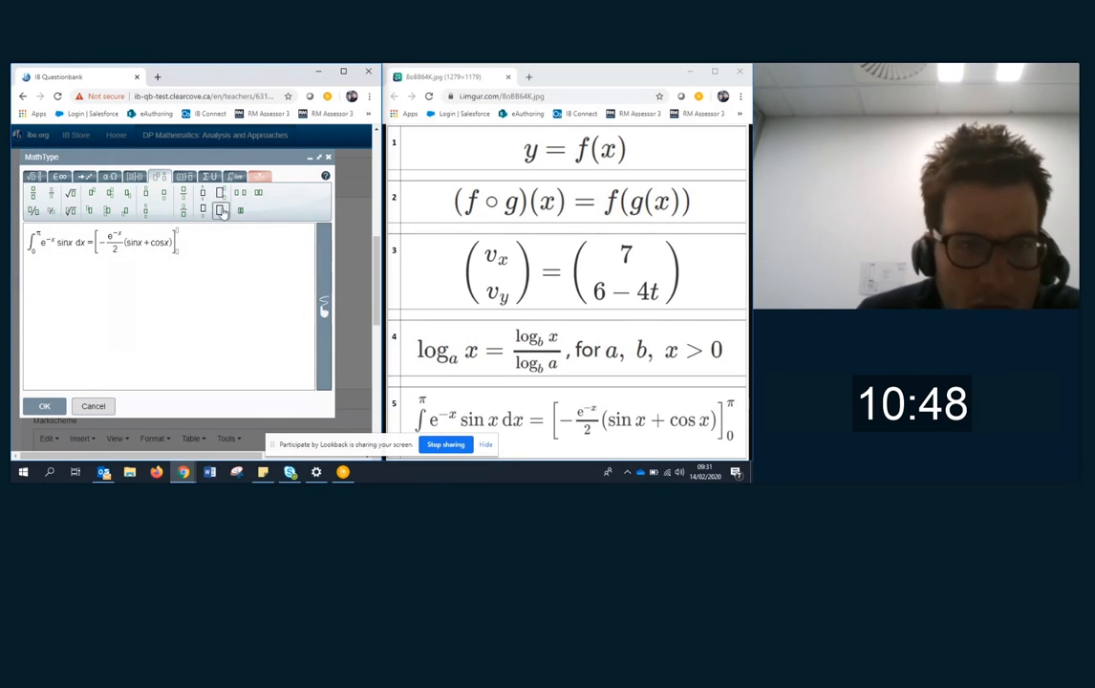
Enter π as the upper limit and 0 as the lower limit of the bracketed expression, and insert the formula into the question.
left_click(33, 176)
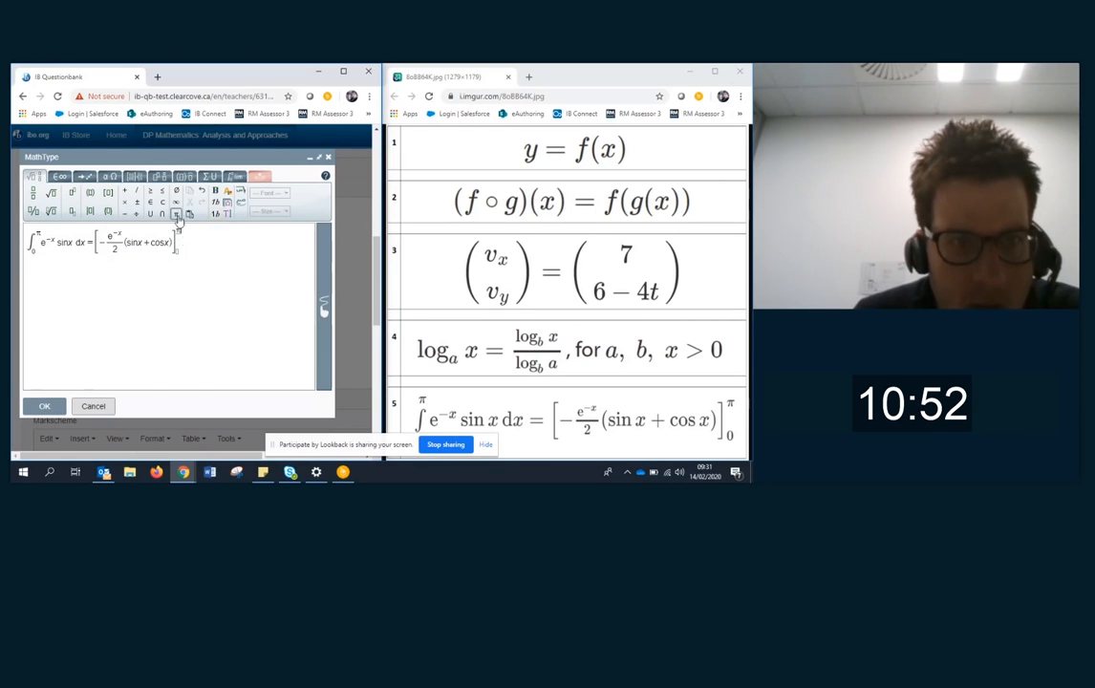
left_click(176, 214)
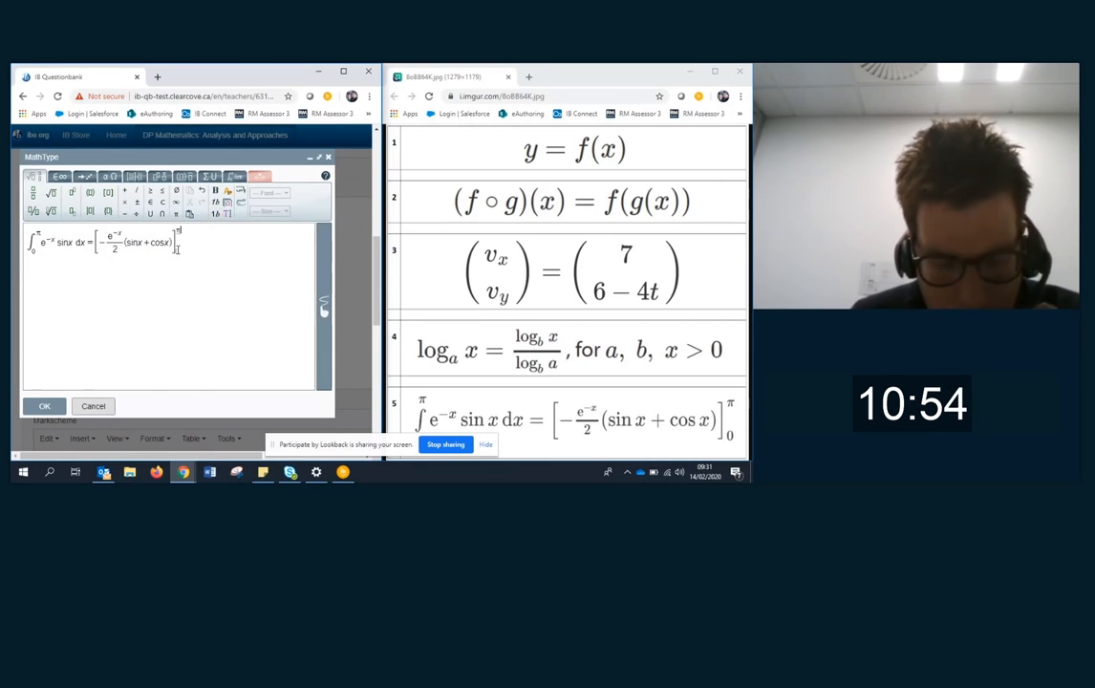
left_click(176, 249)
type("0")
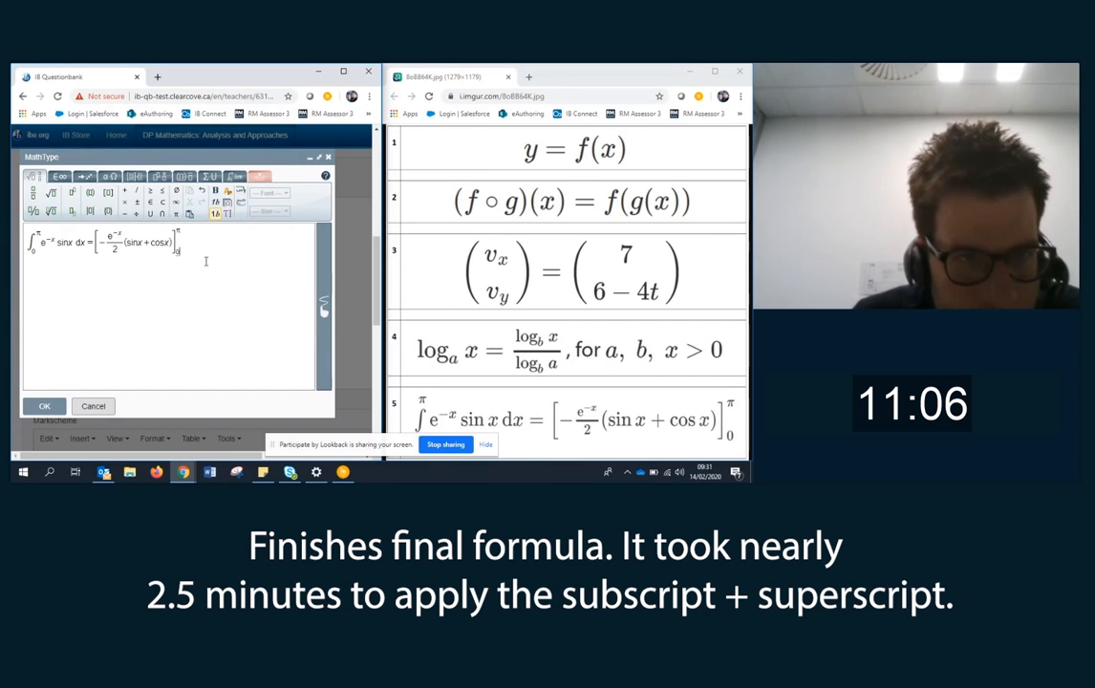
left_click(120, 250)
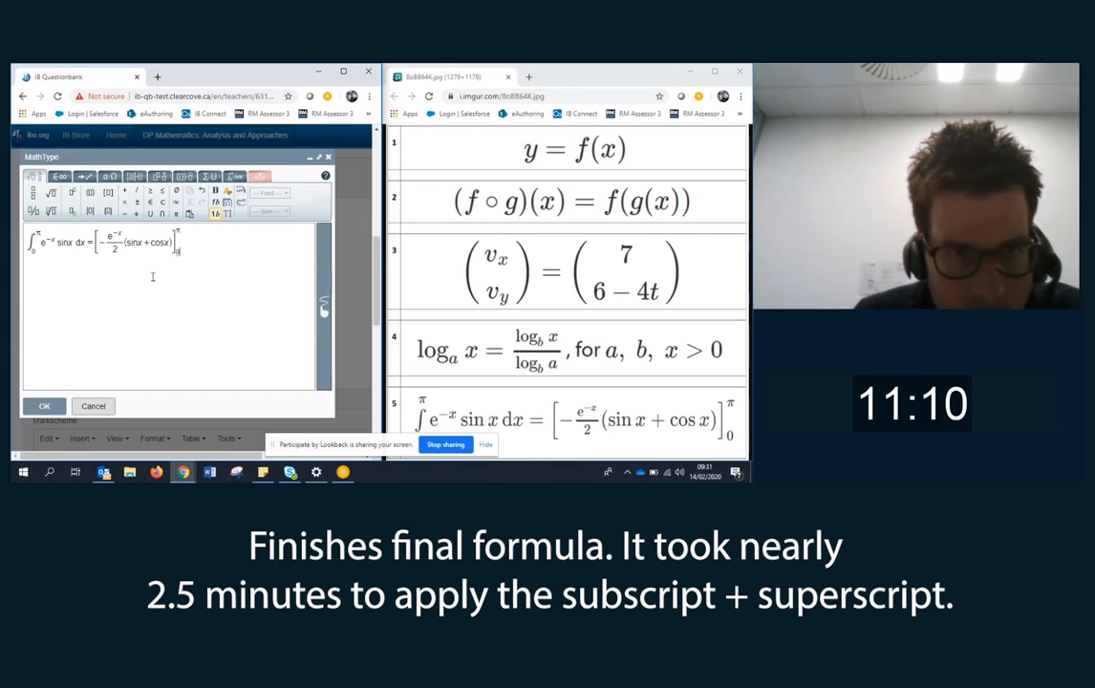
left_click(42, 406)
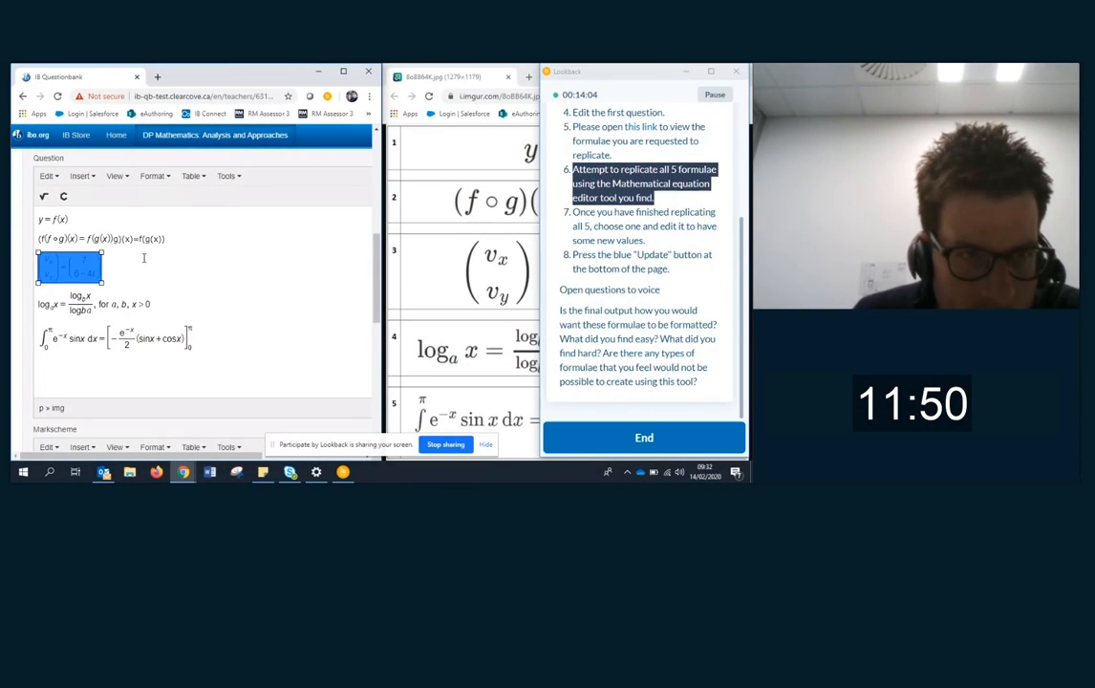
Edit the second formula in the question to read (f∘g)(x) = f(g(x)), x ∈ ℤ, and apply the change.
left_click(144, 258)
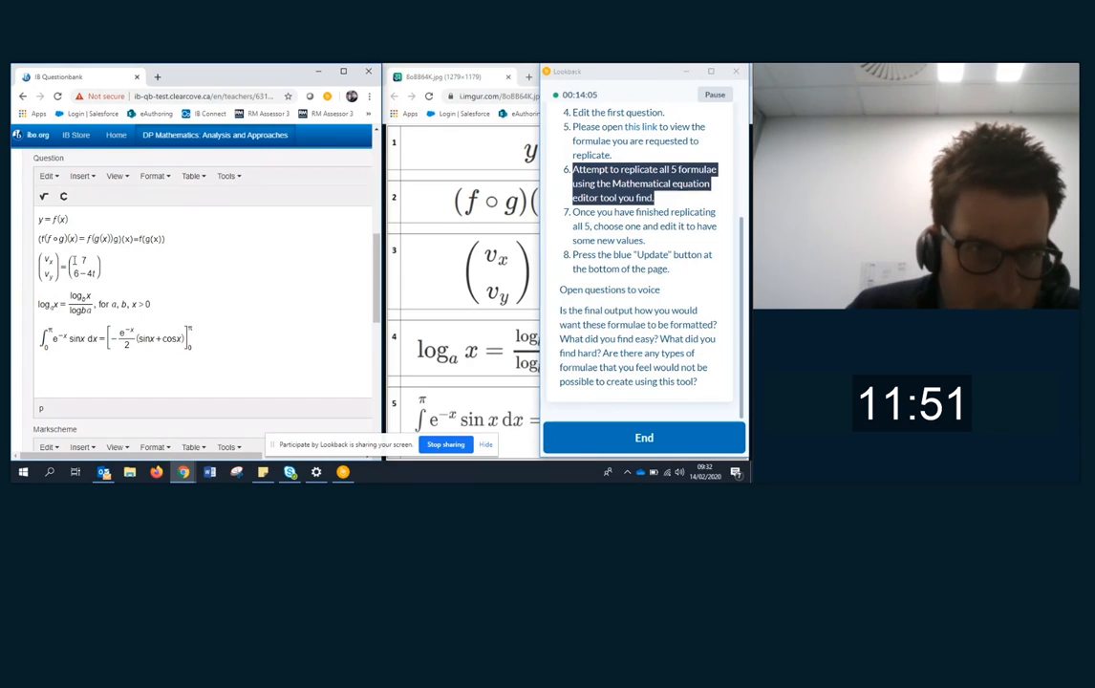
double_click(89, 238)
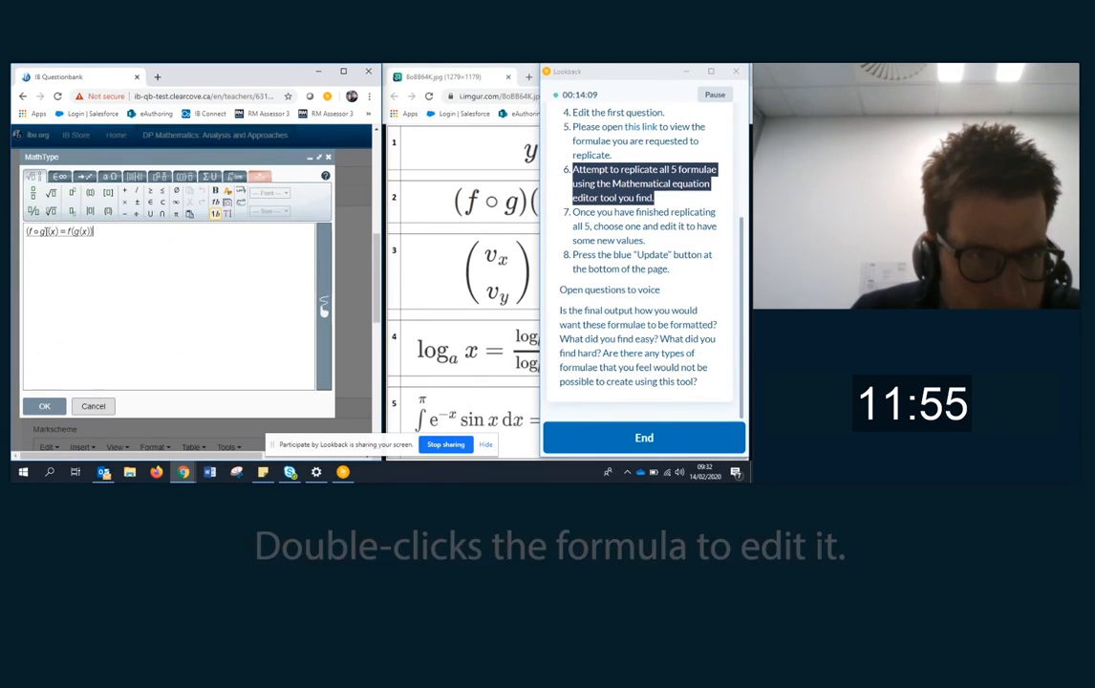
left_click_drag(45, 231, 72, 232)
type("H")
type("H")
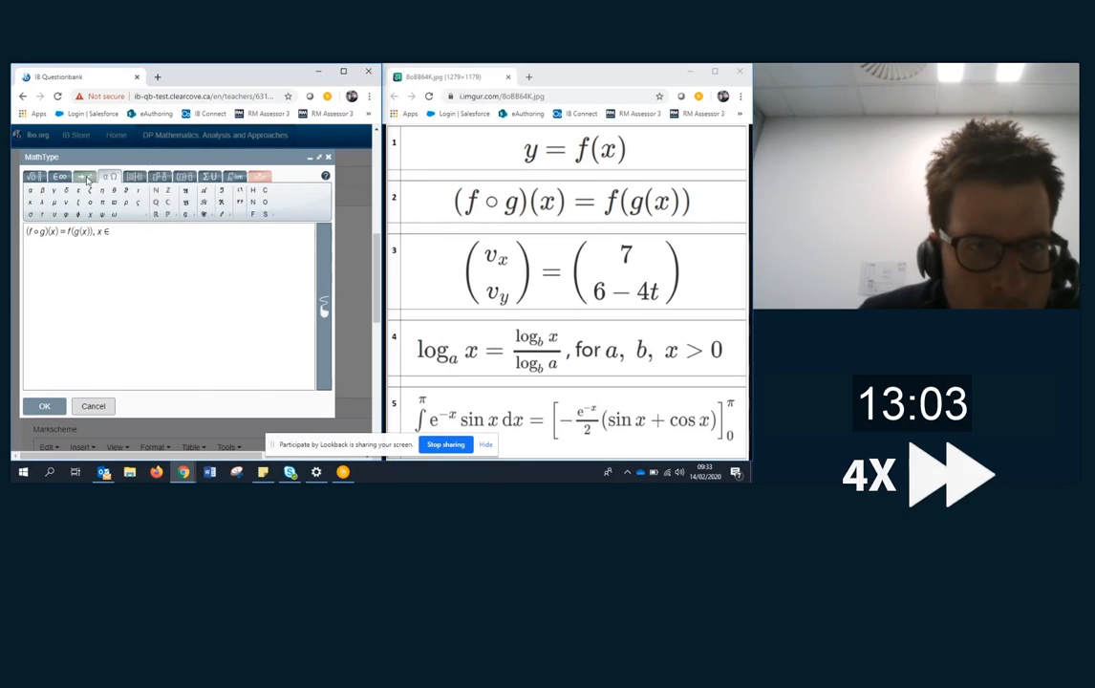
left_click(167, 191)
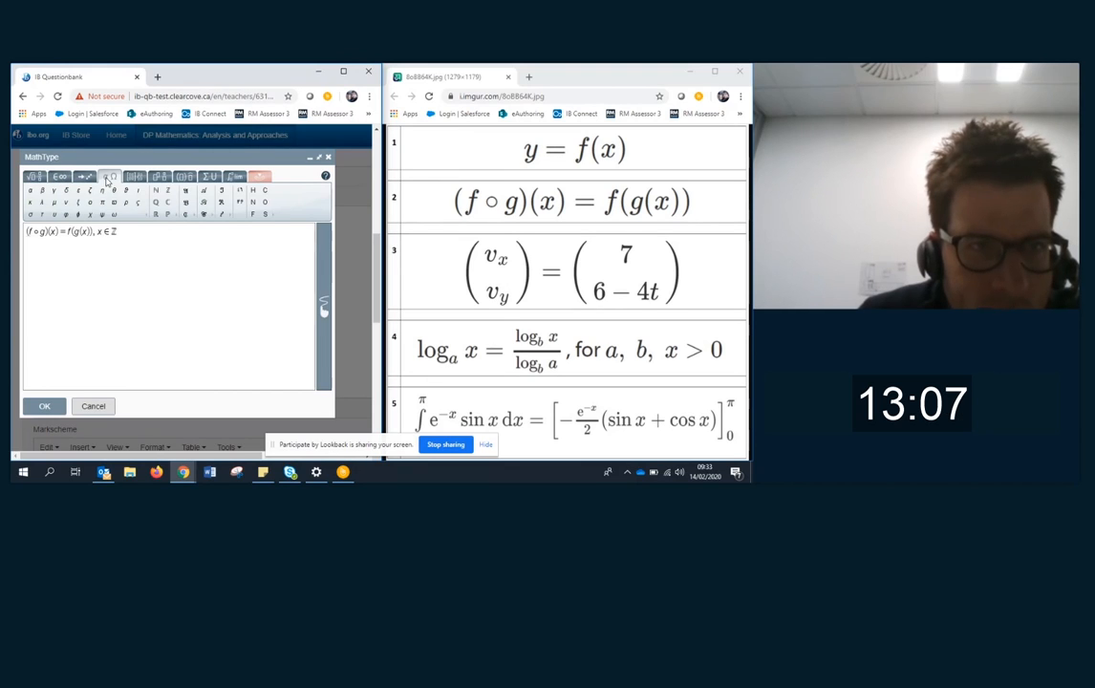
left_click(44, 406)
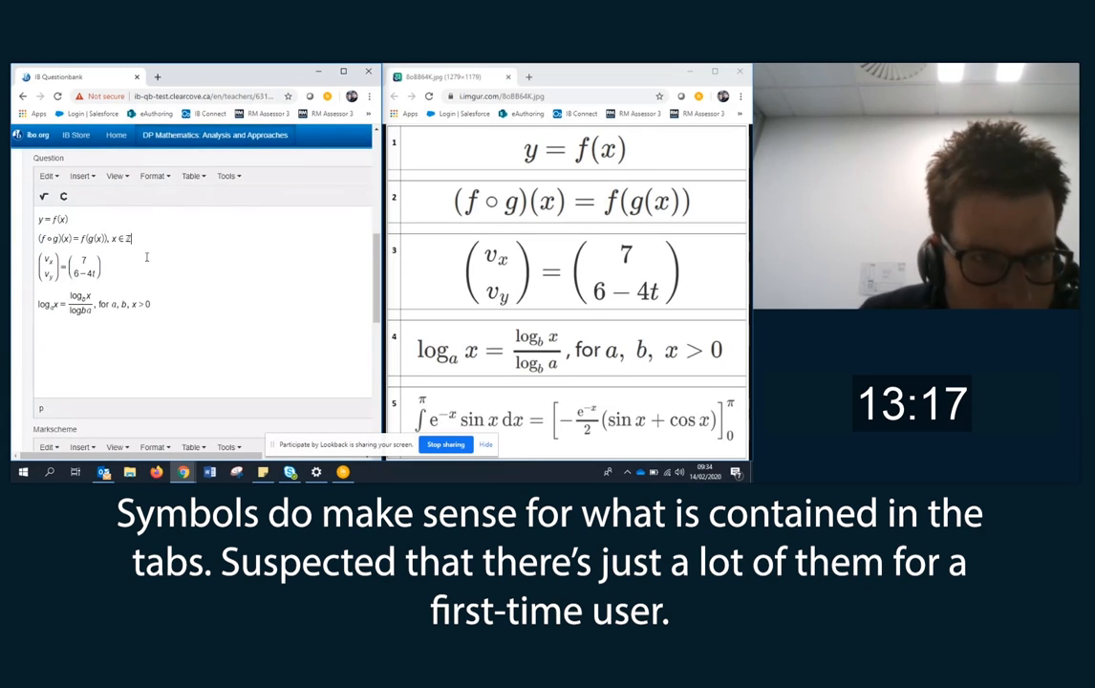
Open the vector formula for editing and add a hat accent above the v symbols in the first column vector.
double_click(88, 267)
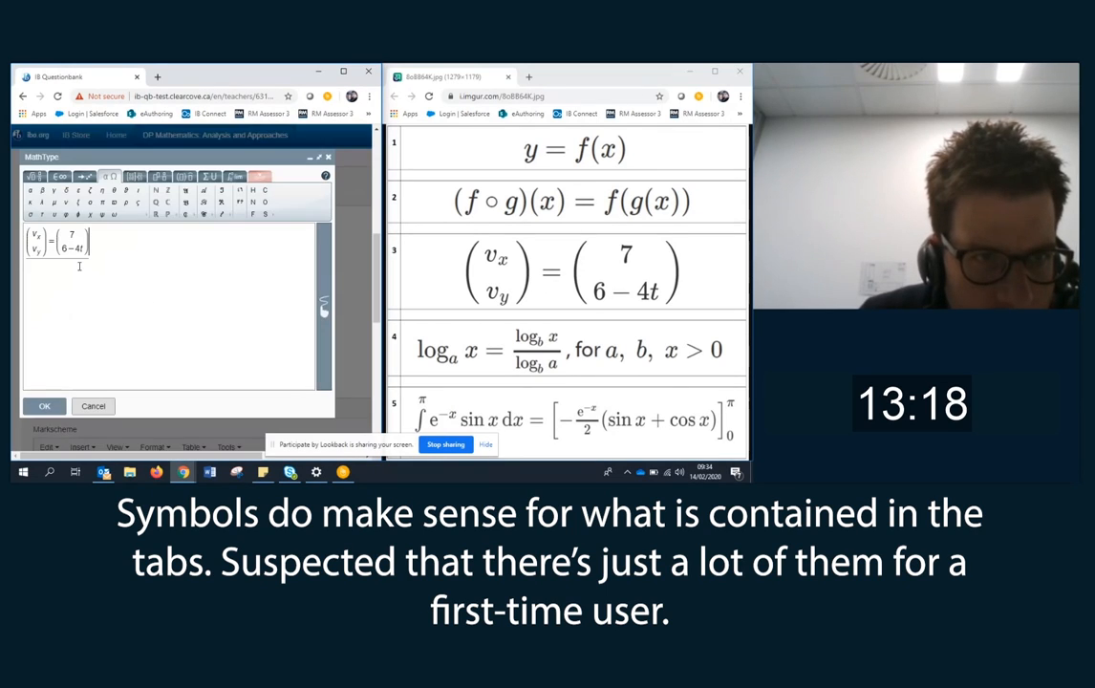
left_click(184, 177)
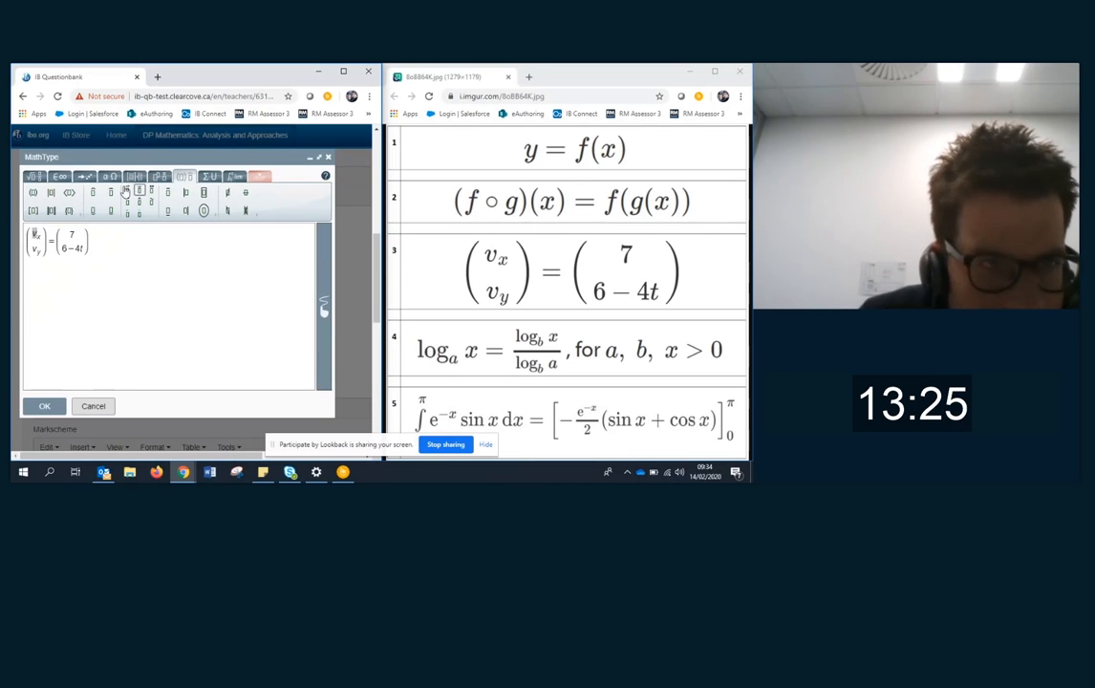
left_click(92, 195)
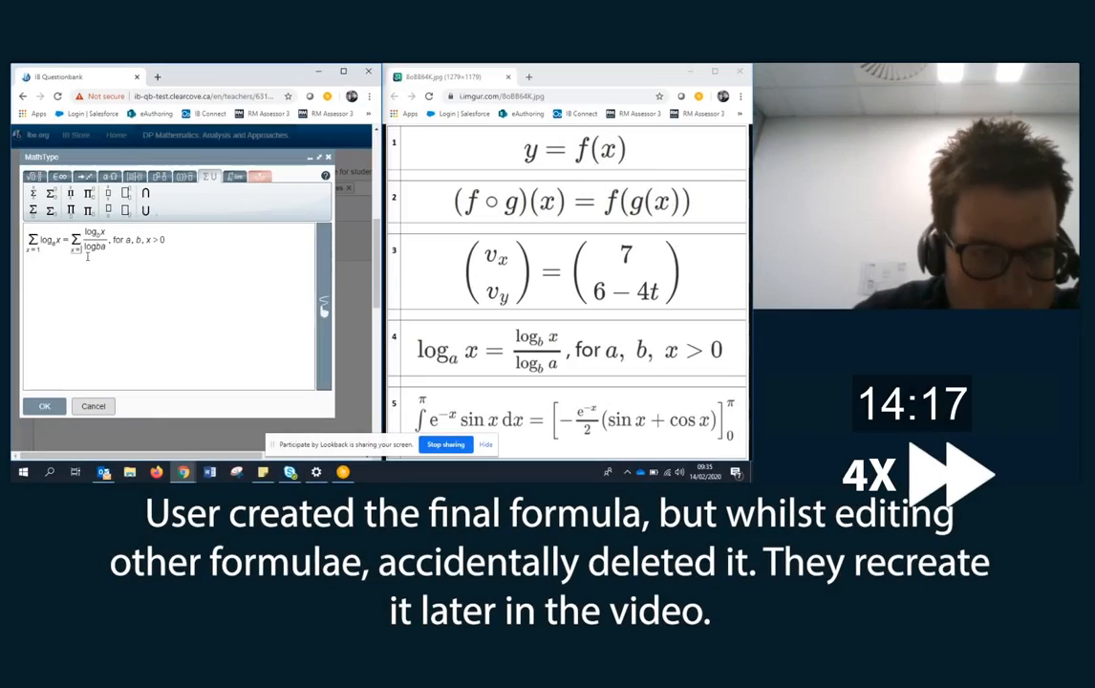
Complete the second summation's lower limit in the logarithm formula as x = 1 and update the question.
type("1")
left_click(50, 409)
scroll(103, 330, "down", 7)
scroll(58, 376, "up", 3)
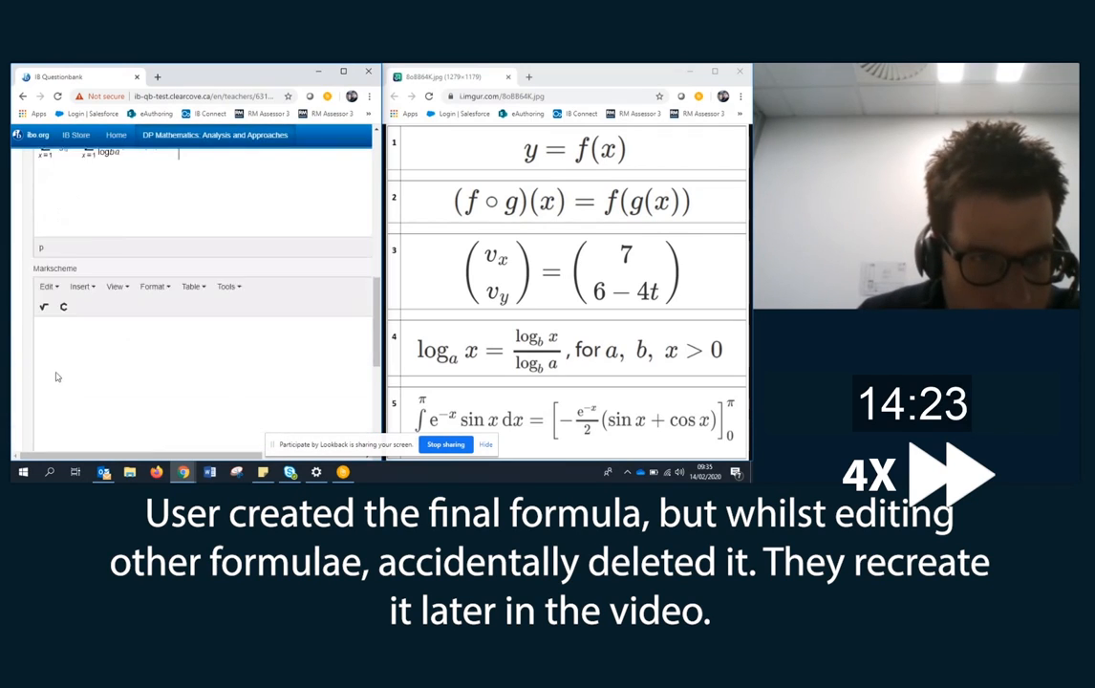
scroll(59, 377, "down", 6)
left_click(52, 288)
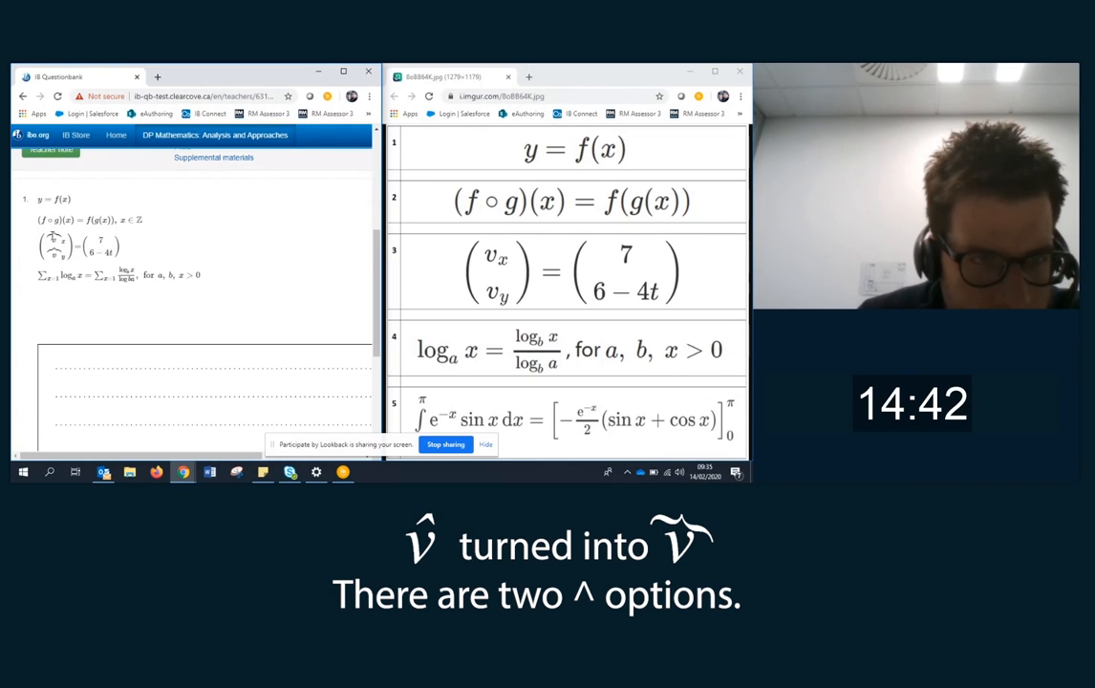
Correct the denominator of the logarithm formula to log a with b as a subscript base, and update the question.
double_click(55, 279)
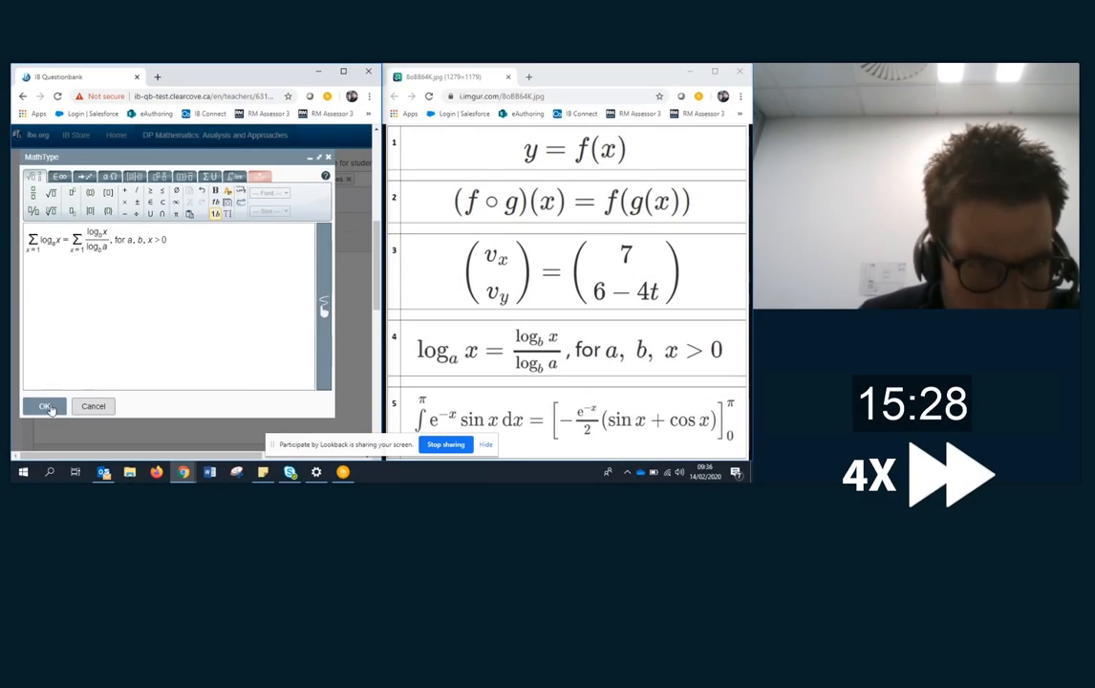
left_click(46, 406)
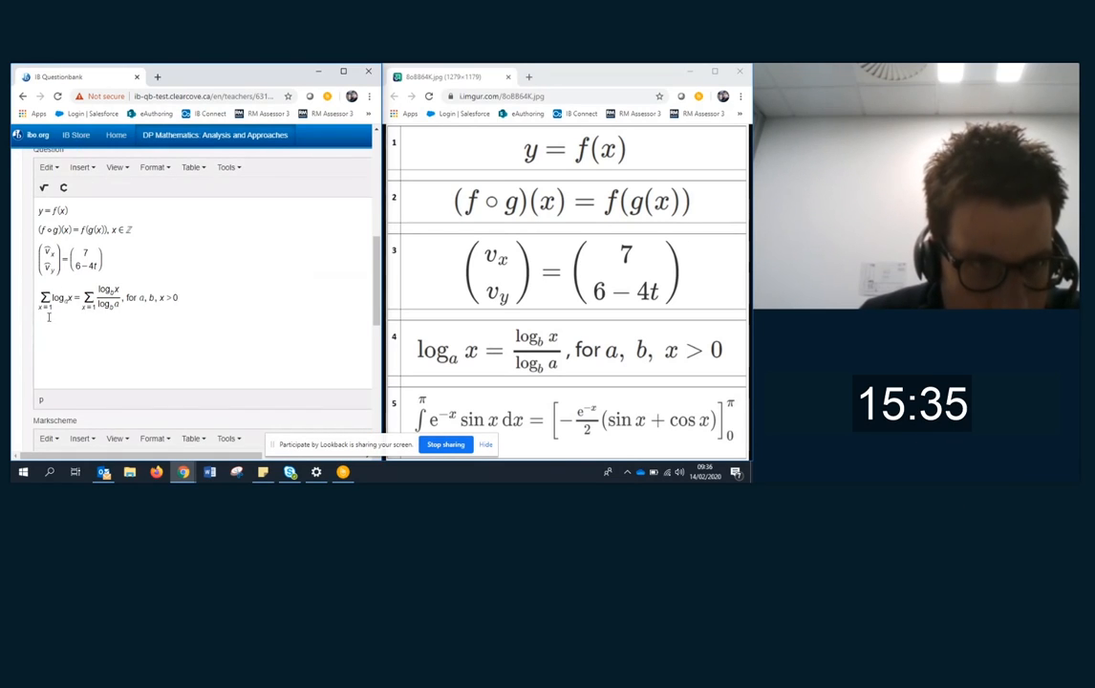
scroll(72, 349, "down", 5)
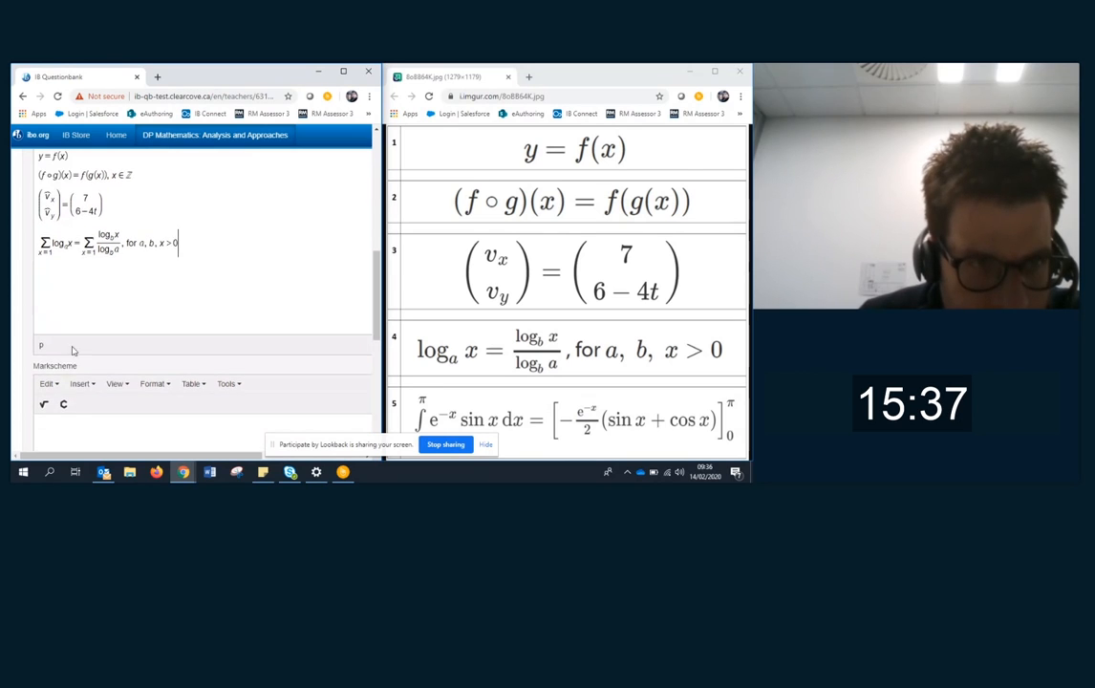
left_click(52, 391)
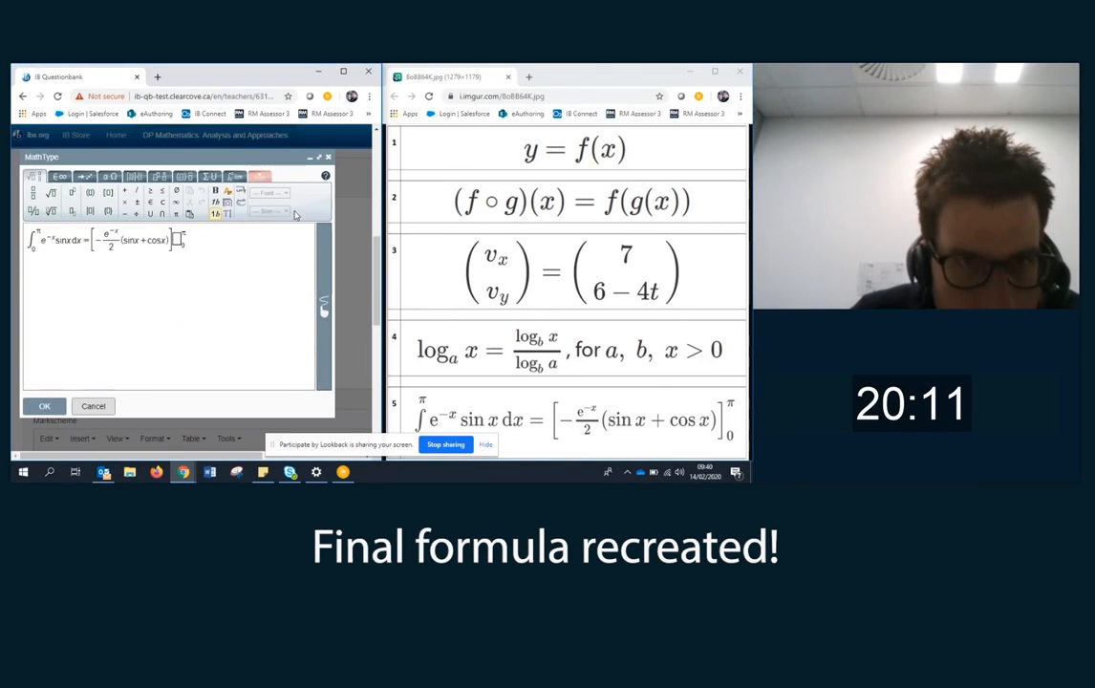
Insert the recreated definite integral formula into the question and update the question.
left_click(44, 405)
scroll(237, 320, "down", 5)
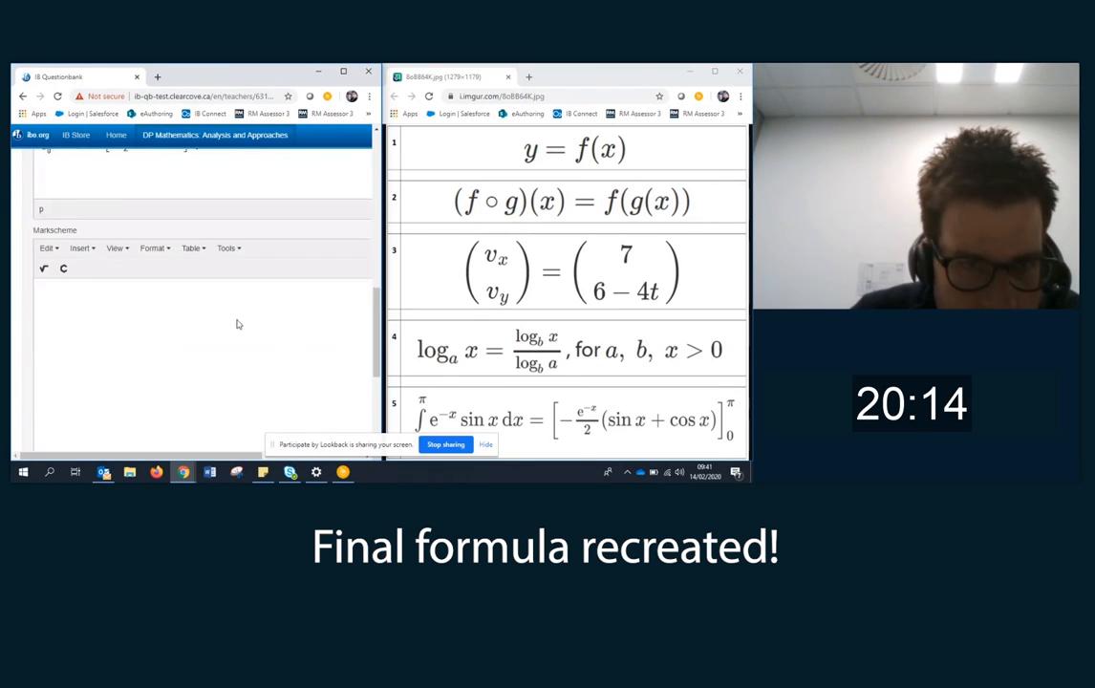
left_click(52, 437)
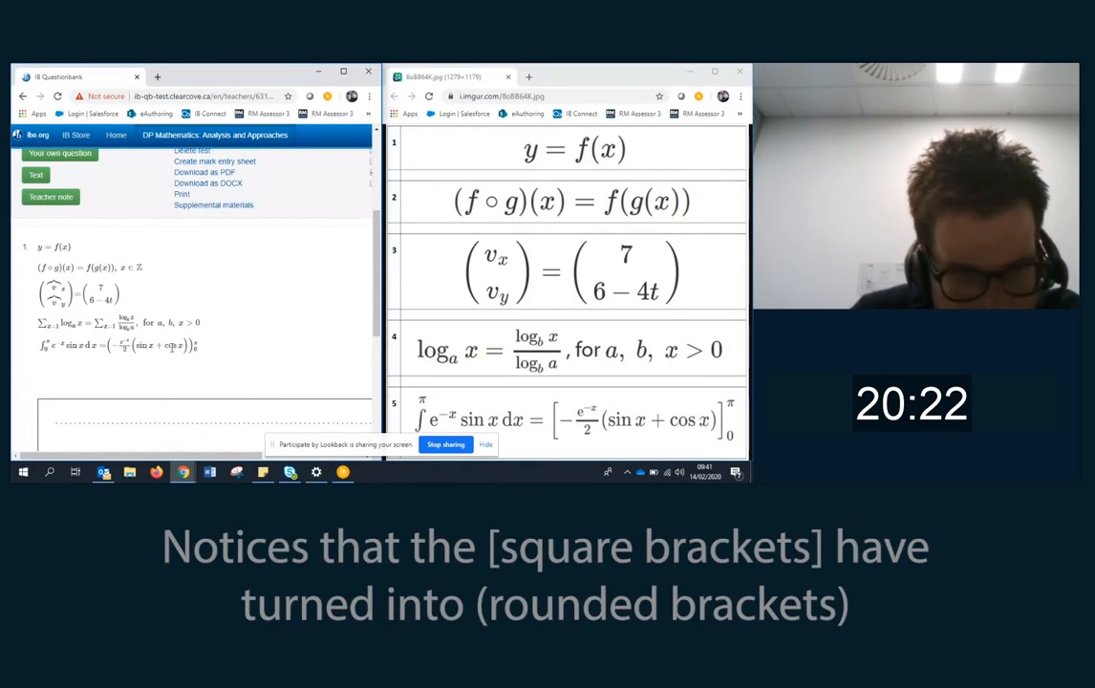
Check the integral's brackets and the other formulas in the updated question and in its editor.
scroll(176, 348, "down", 1)
scroll(176, 349, "down", 5)
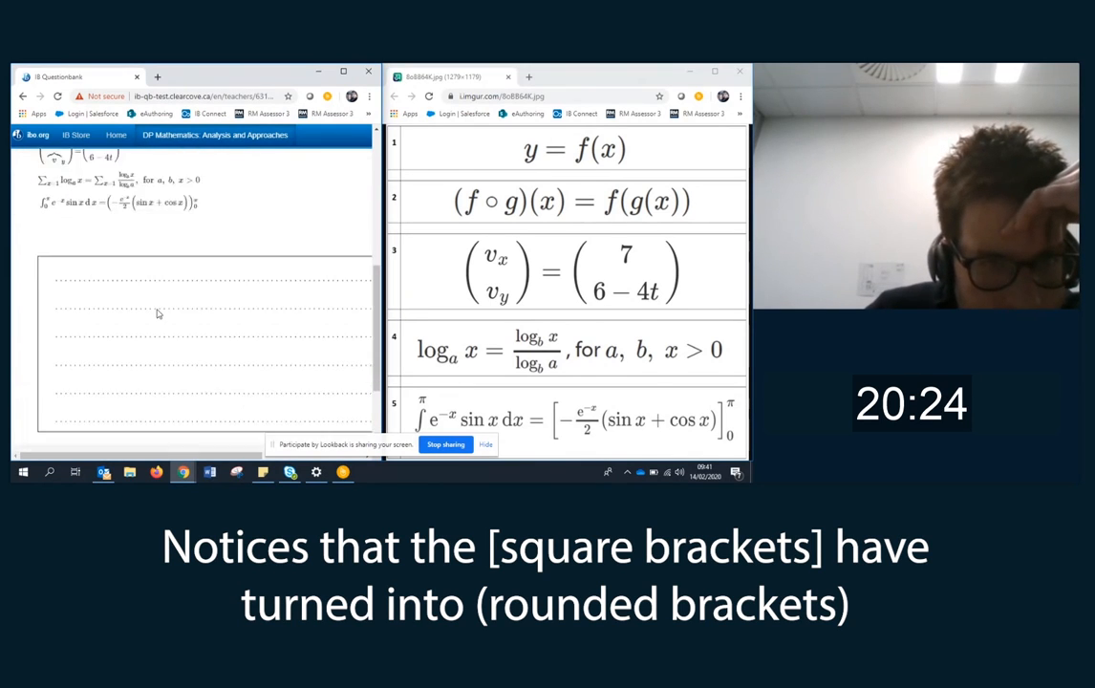
scroll(113, 361, "down", 1)
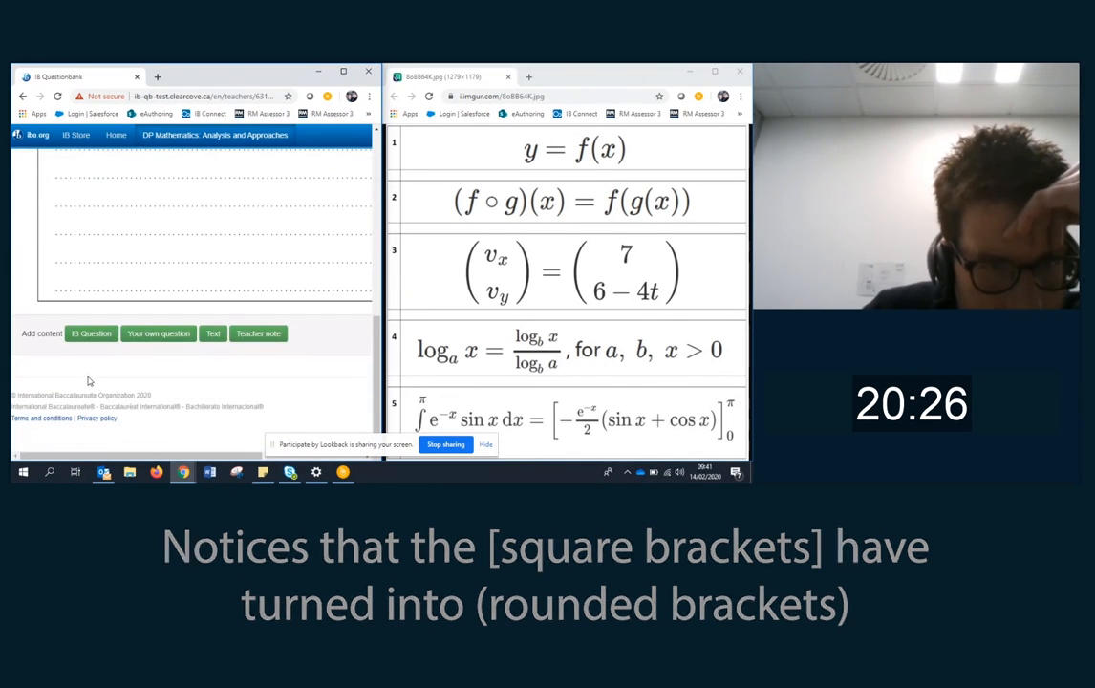
scroll(158, 384, "up", 4)
left_click_drag(187, 457, 282, 450)
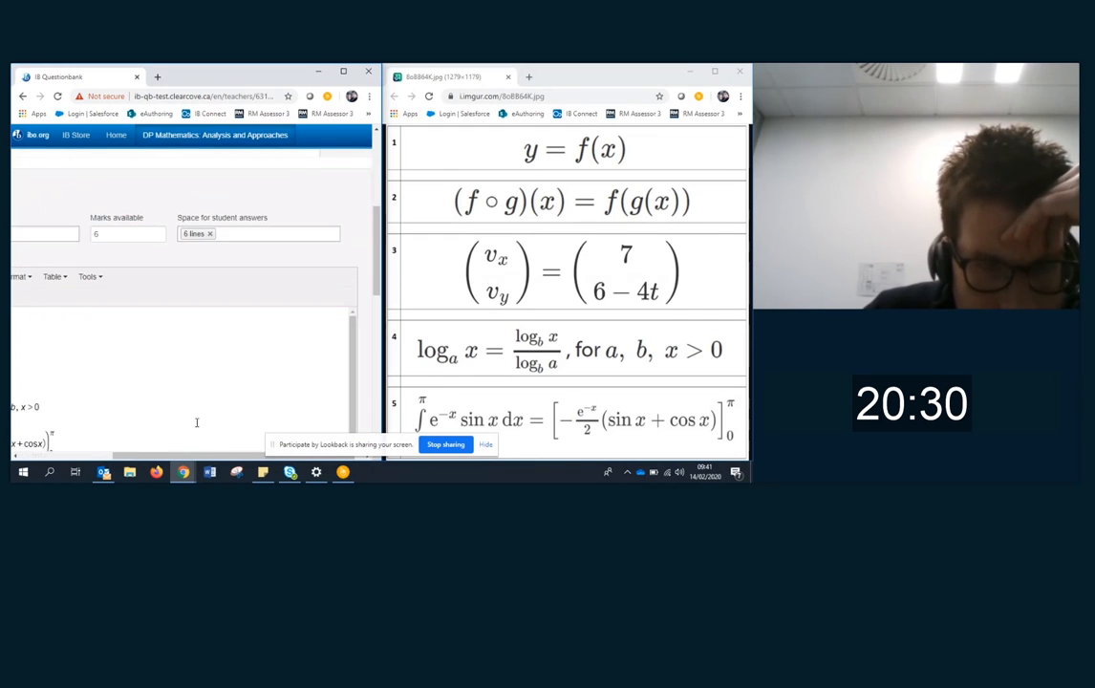
left_click_drag(187, 456, 144, 459)
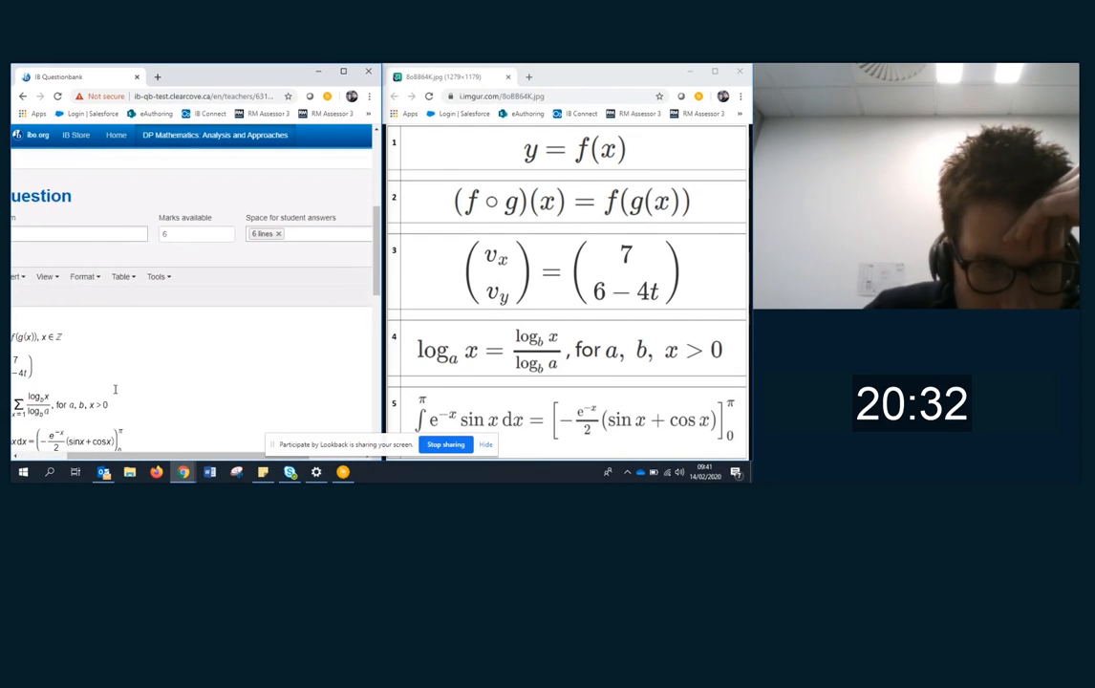
Open the definite integral formula for editing and set the e terms in the fraction's numerator and the integrand to non-italic.
scroll(101, 316, "down", 3)
left_click_drag(162, 457, 110, 456)
left_click(137, 331)
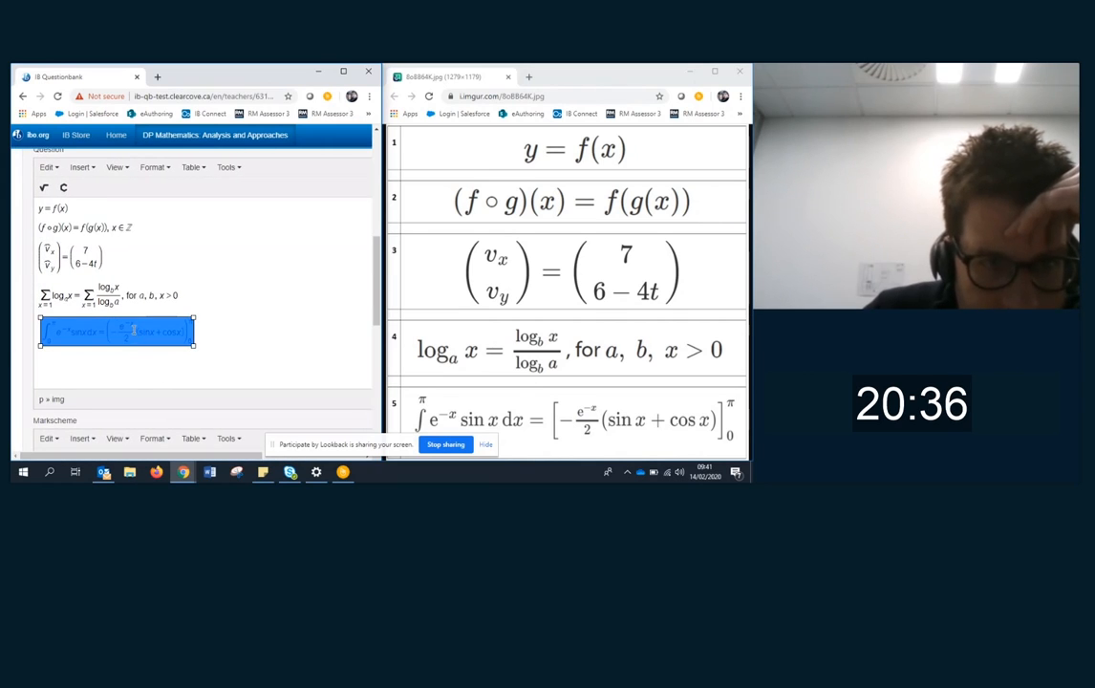
double_click(133, 330)
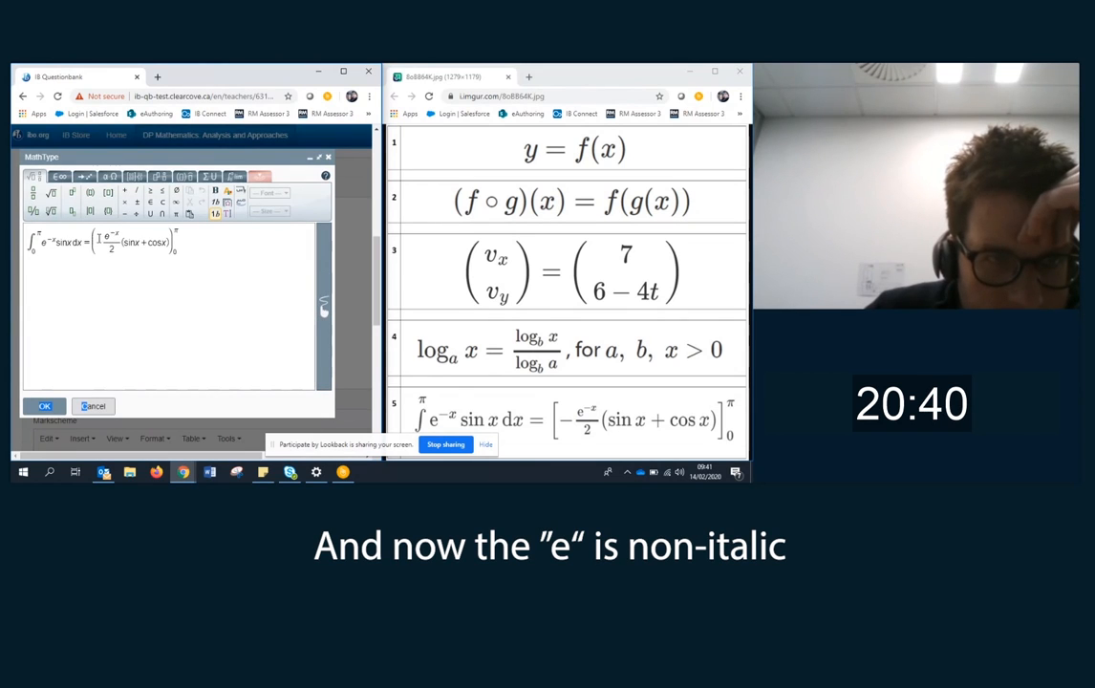
left_click_drag(98, 238, 121, 237)
left_click(106, 235)
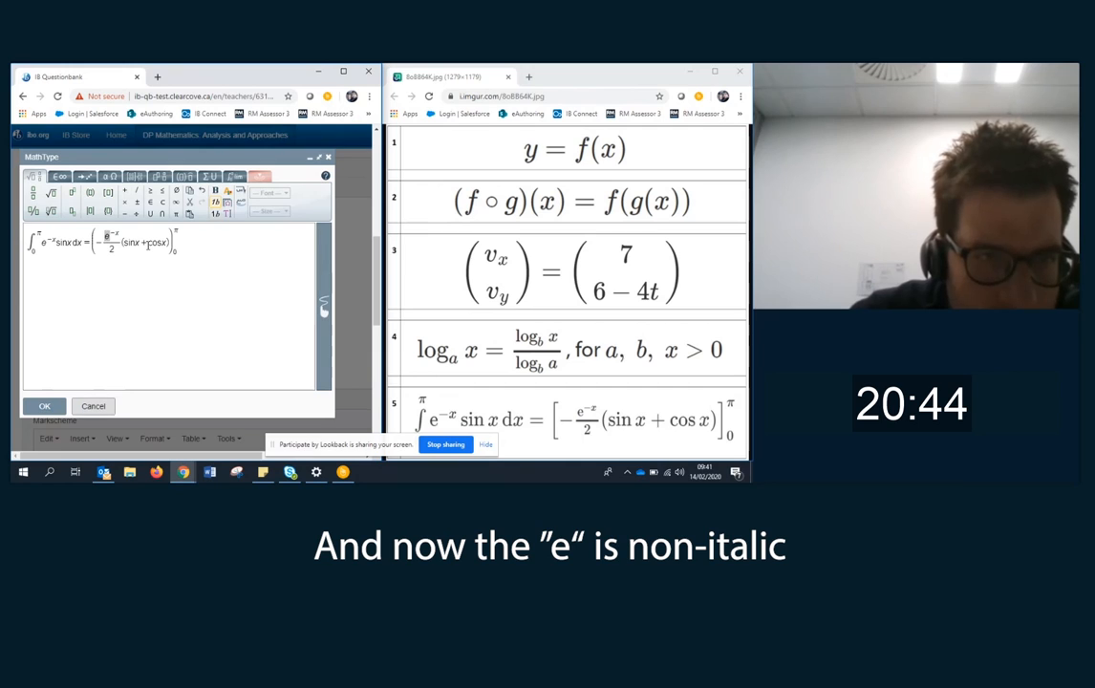
left_click_drag(42, 239, 49, 243)
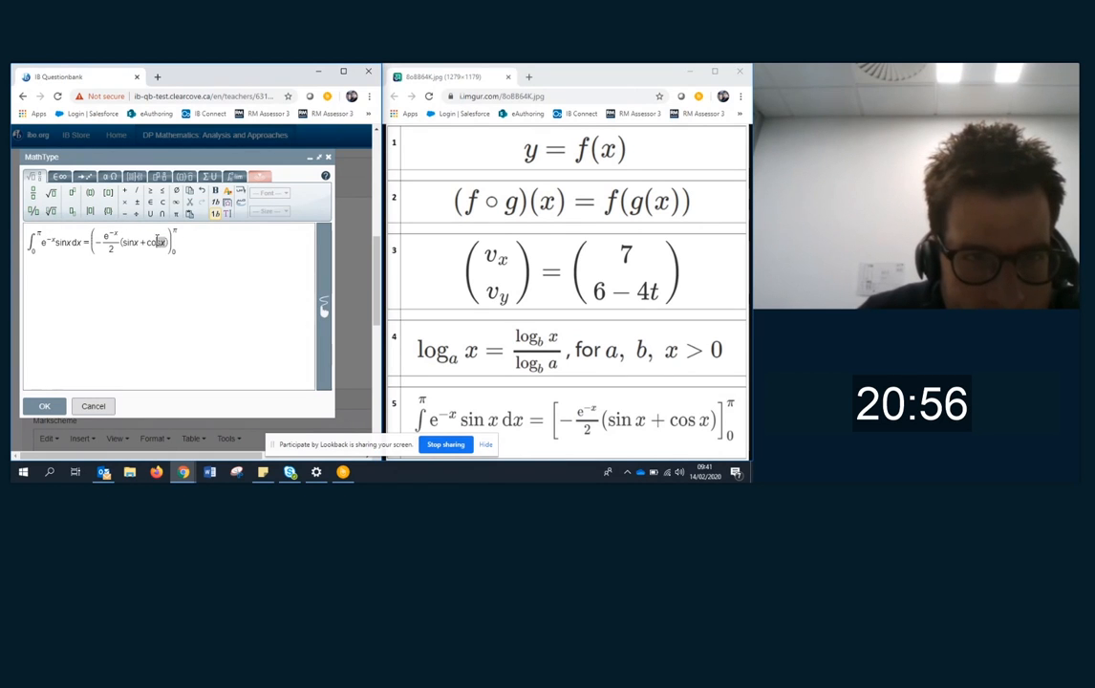
Replace the integral formula's outer round brackets with square brackets and update the question.
left_click_drag(163, 242, 93, 243)
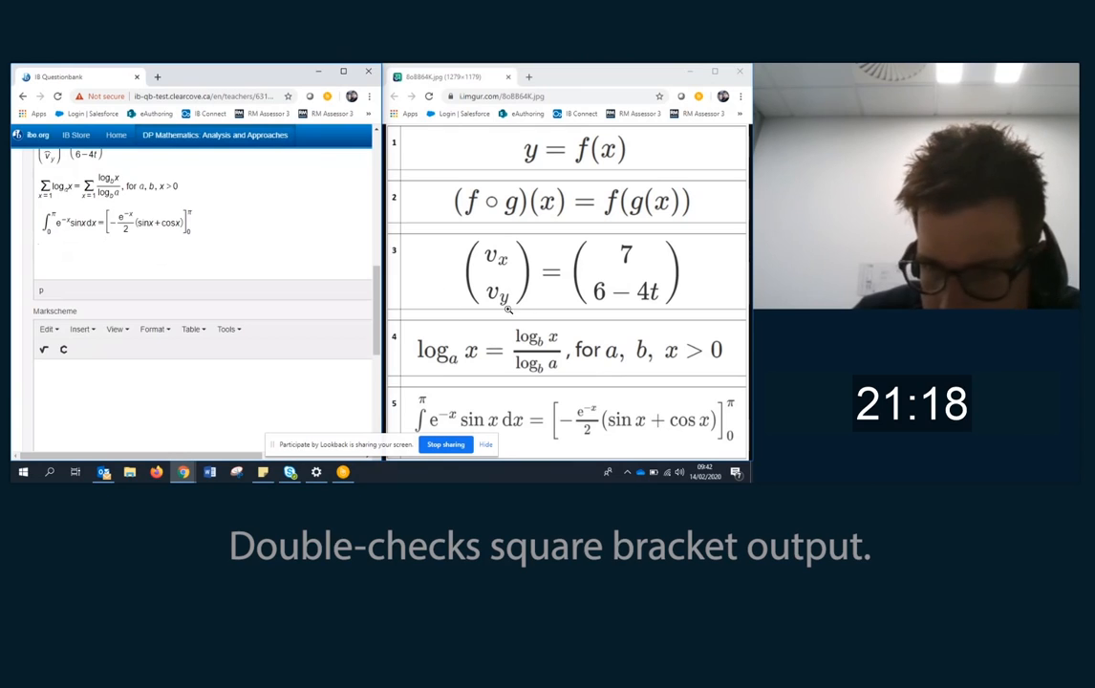
scroll(97, 372, "down", 3)
left_click(52, 436)
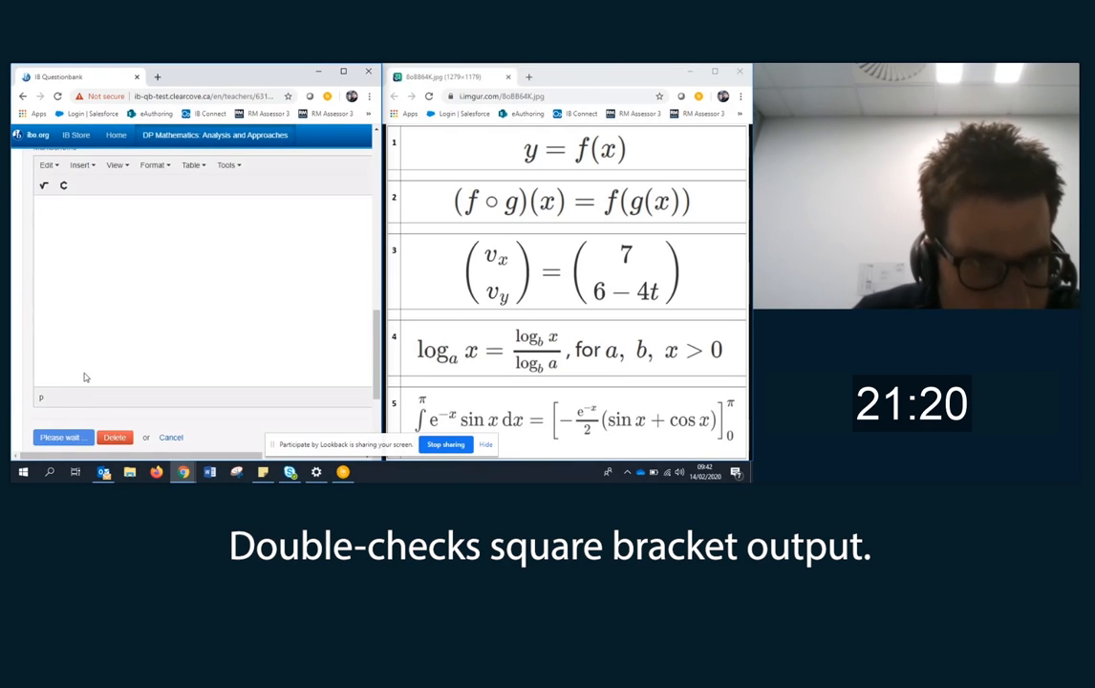
Check the integral's outer brackets and fraction, and the second summation's lower limit, in the updated question.
scroll(107, 312, "up", 5)
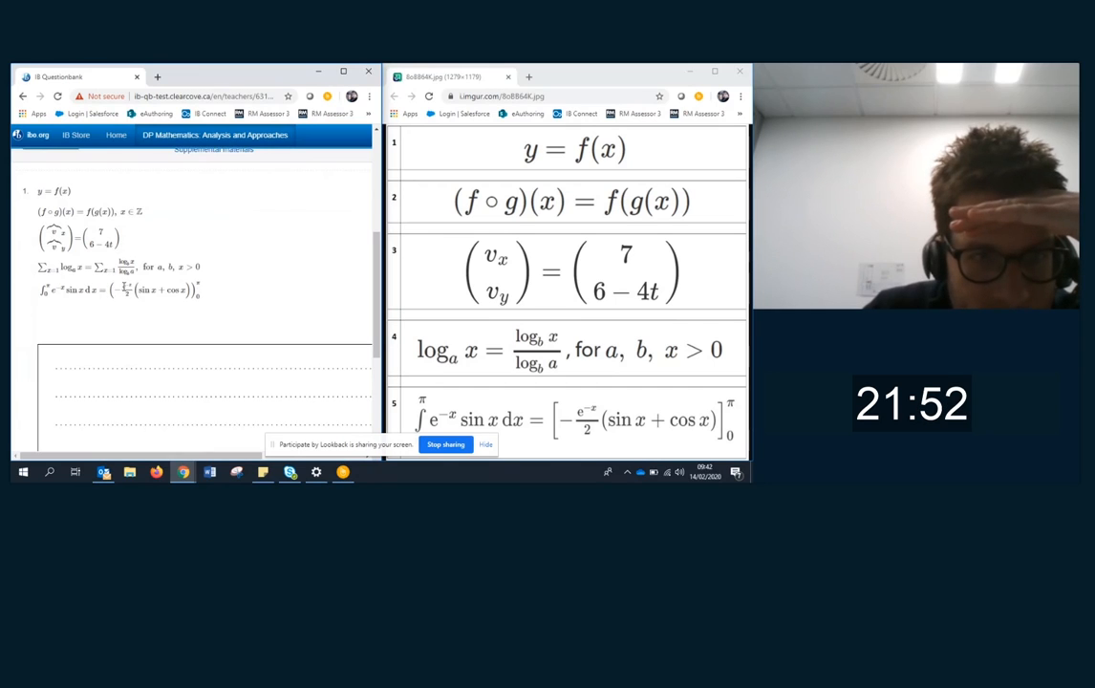
left_click(123, 287)
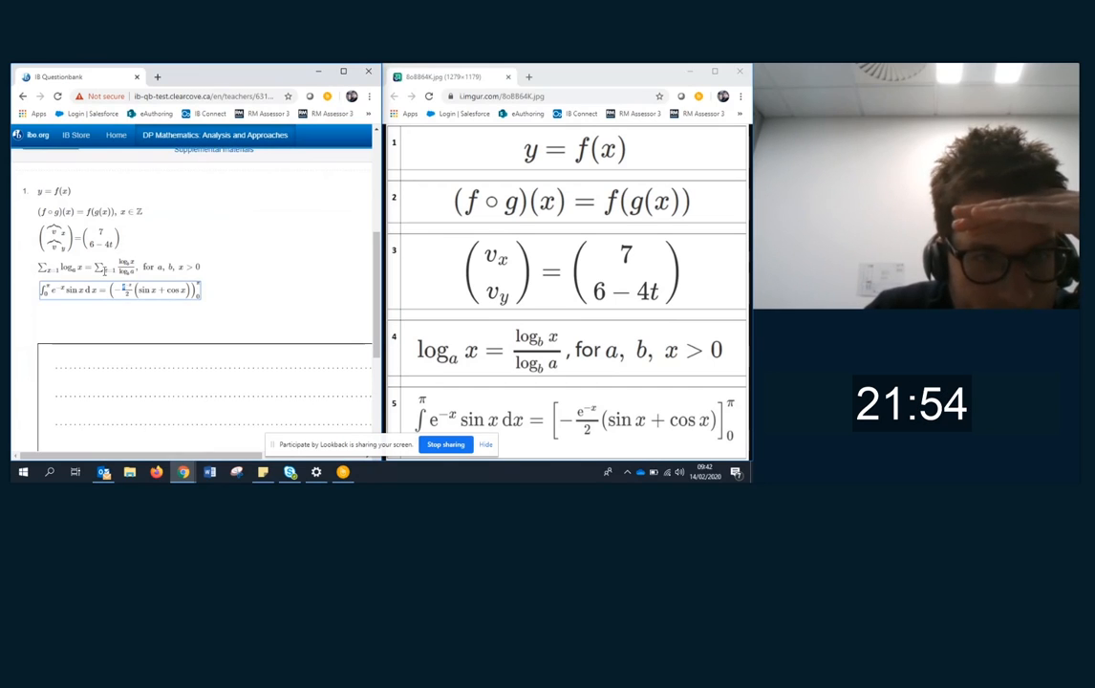
left_click(105, 268)
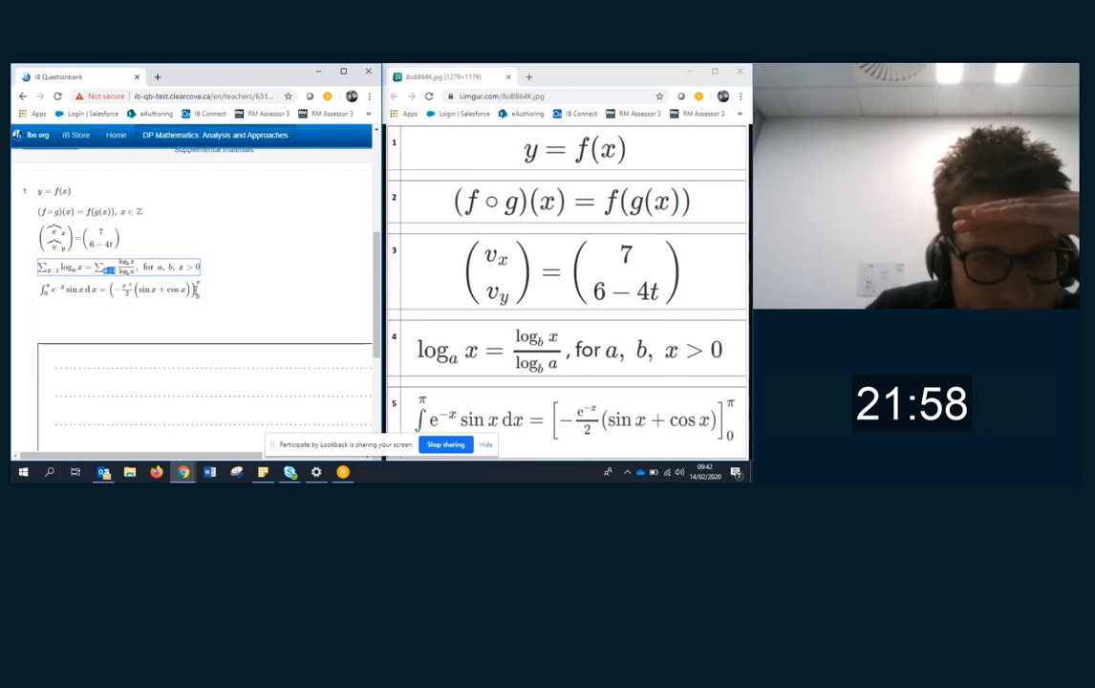
left_click_drag(197, 289, 108, 290)
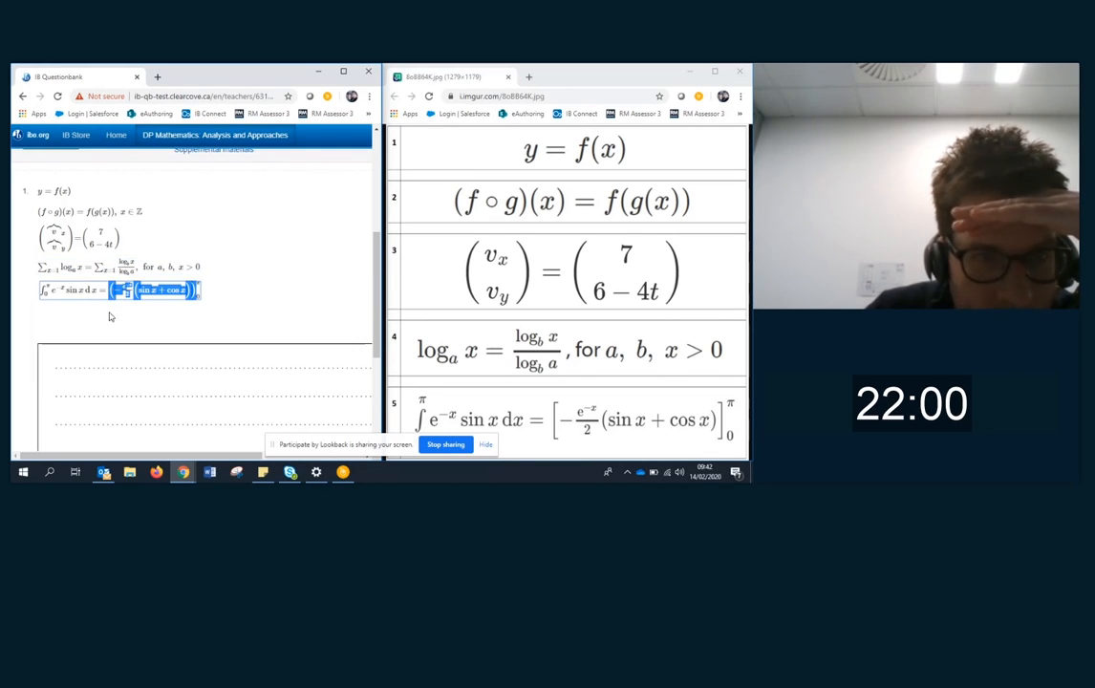
Add test square-bracket templates, some nested inside each other, after the definite integral formula.
type("[")
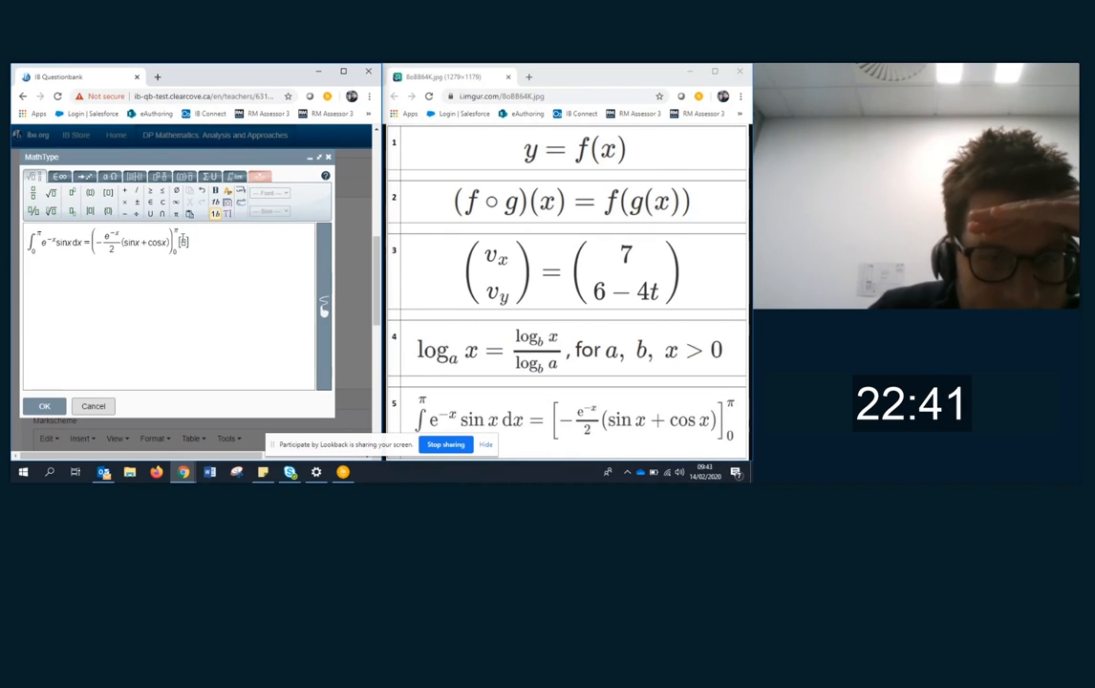
left_click(178, 229)
left_click(109, 194)
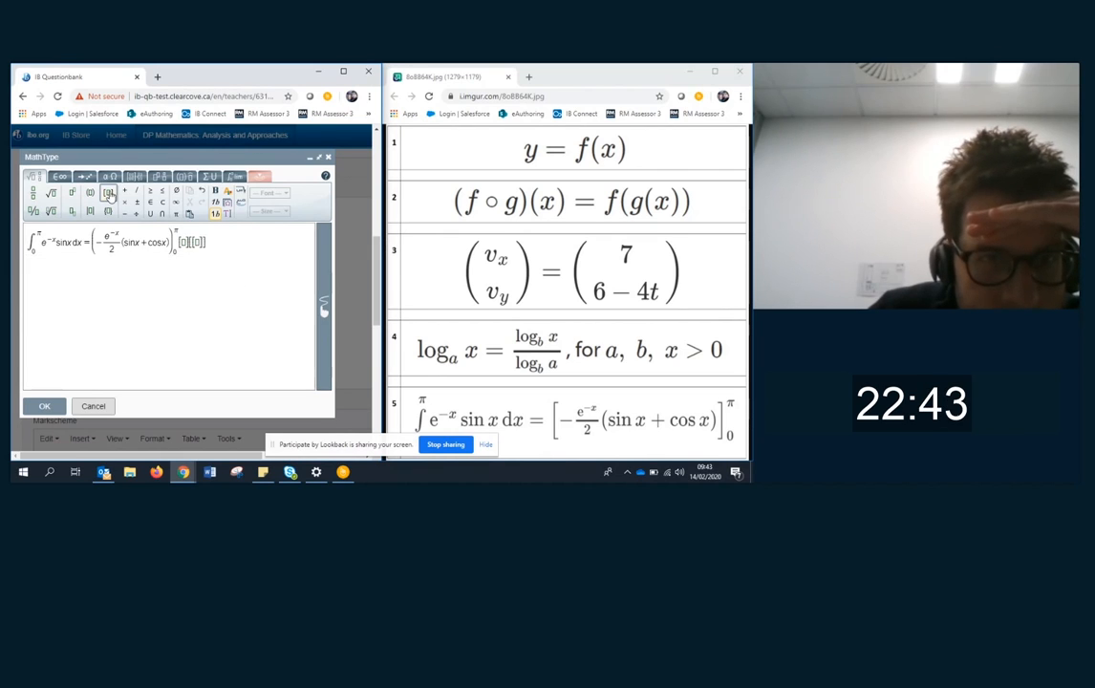
left_click(220, 243)
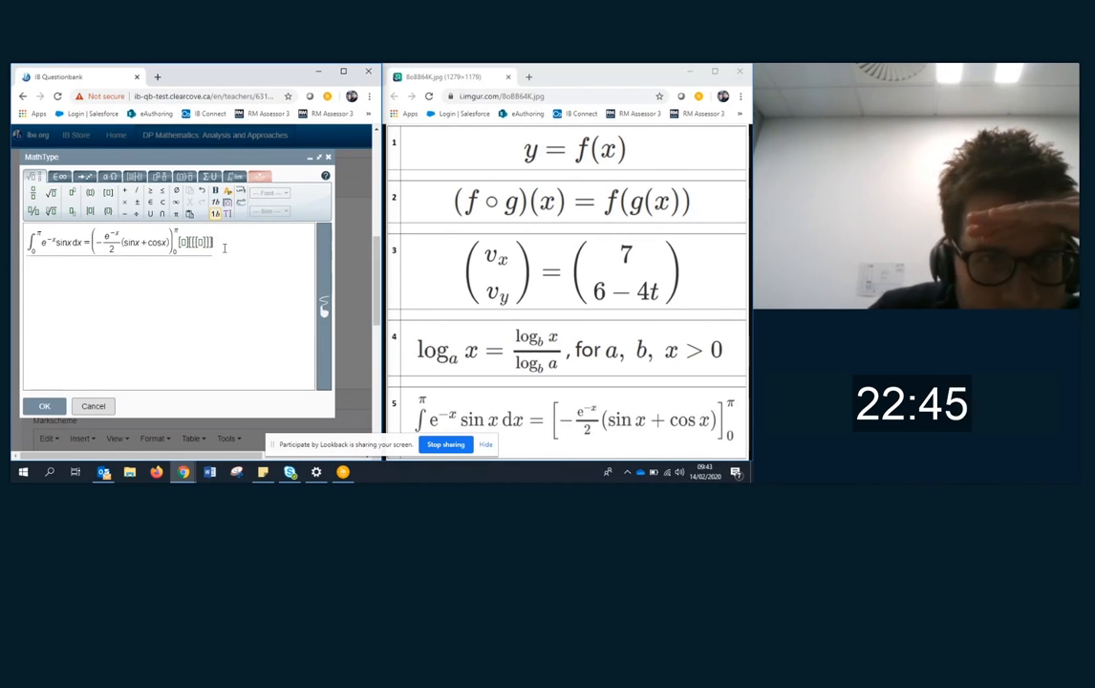
left_click(108, 193)
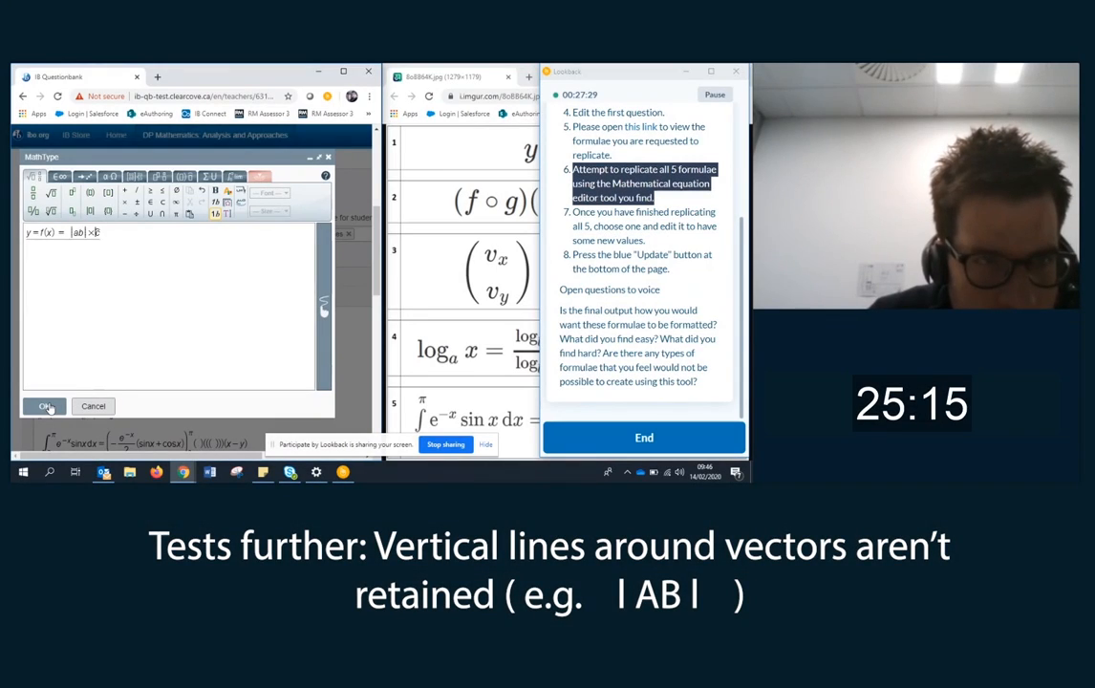
Insert the first formula, extended with the |ab| product, into the question and update the question.
left_click(46, 407)
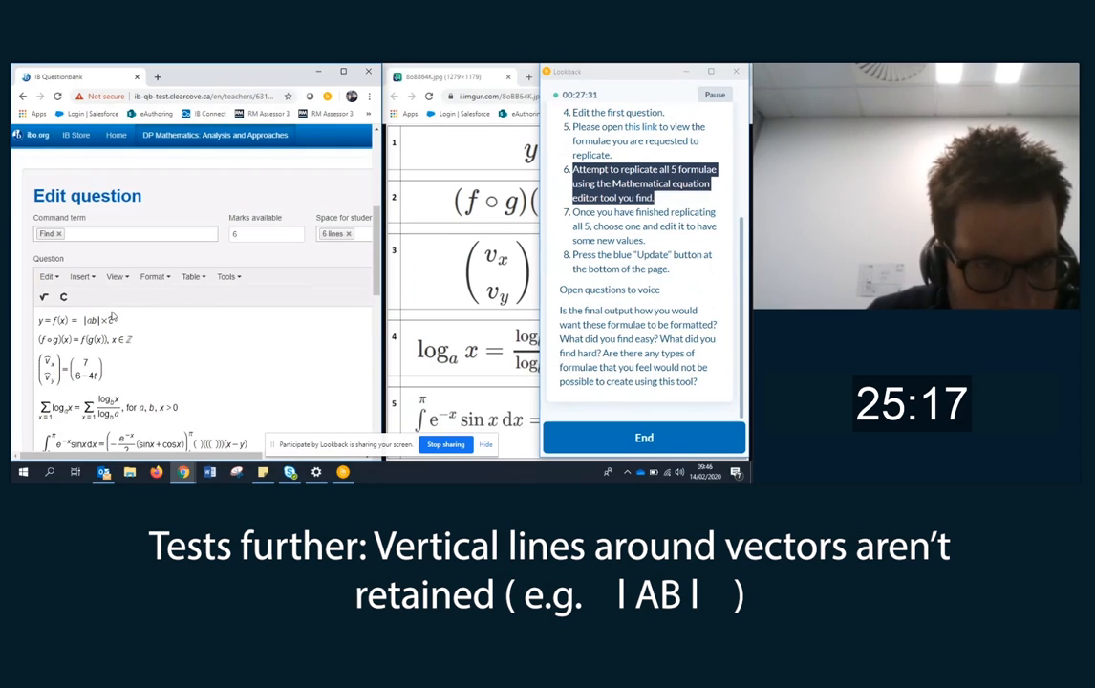
scroll(197, 319, "down", 5)
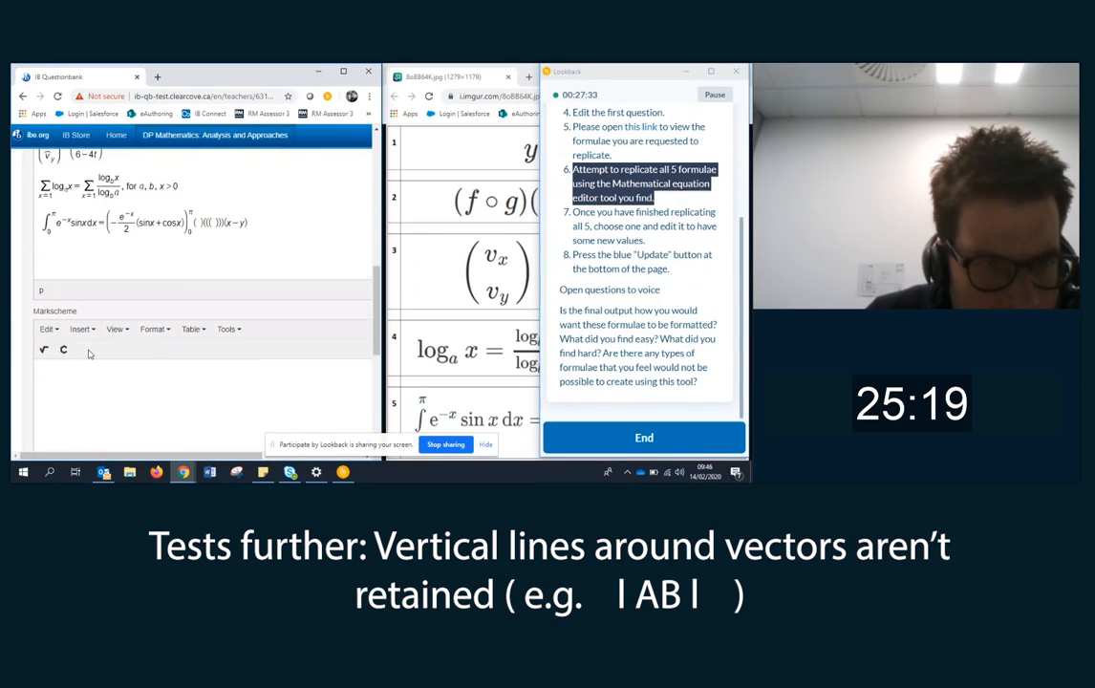
left_click(53, 382)
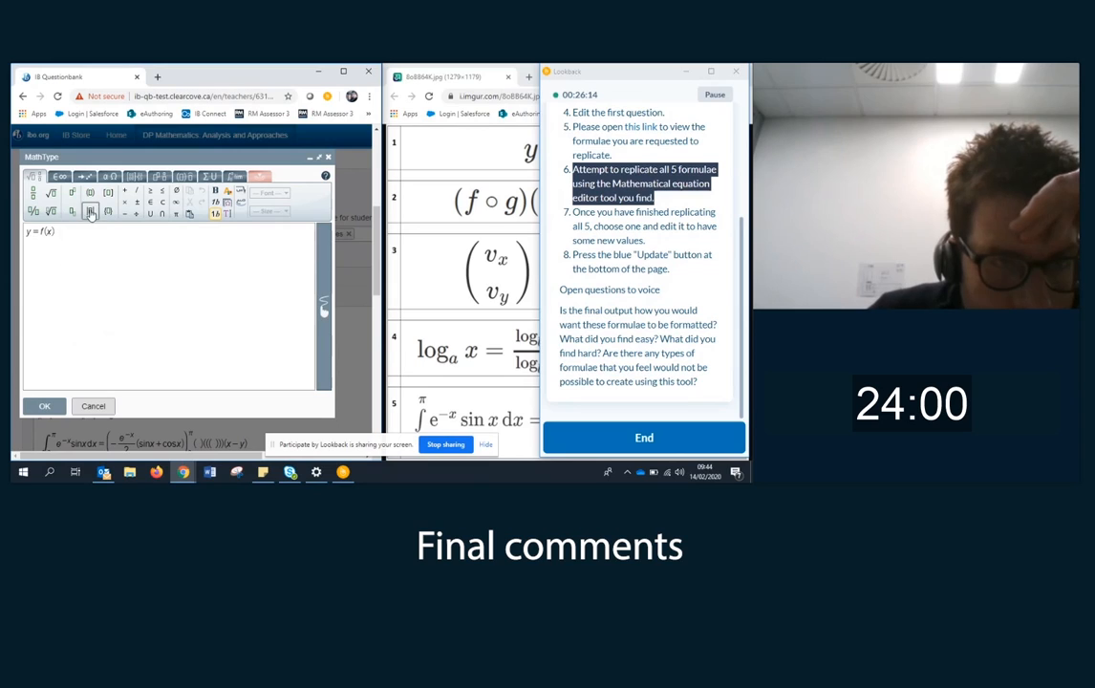
Extend the first formula y = f(x) with = |ab|, using the vertical-bars template.
left_click(90, 213)
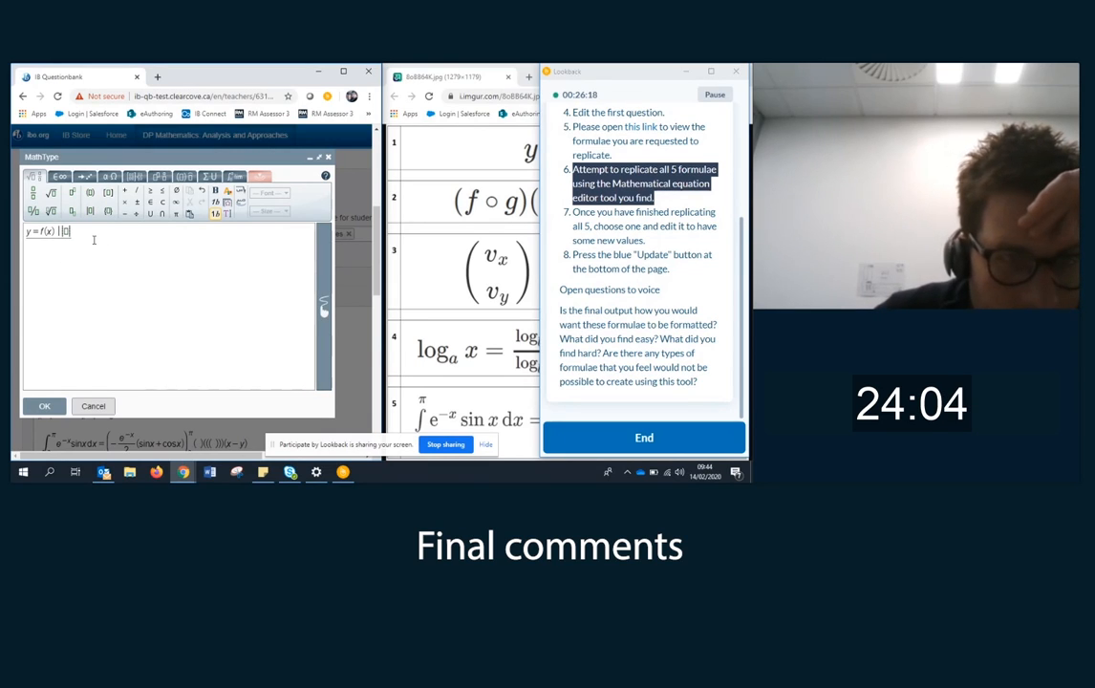
type("=")
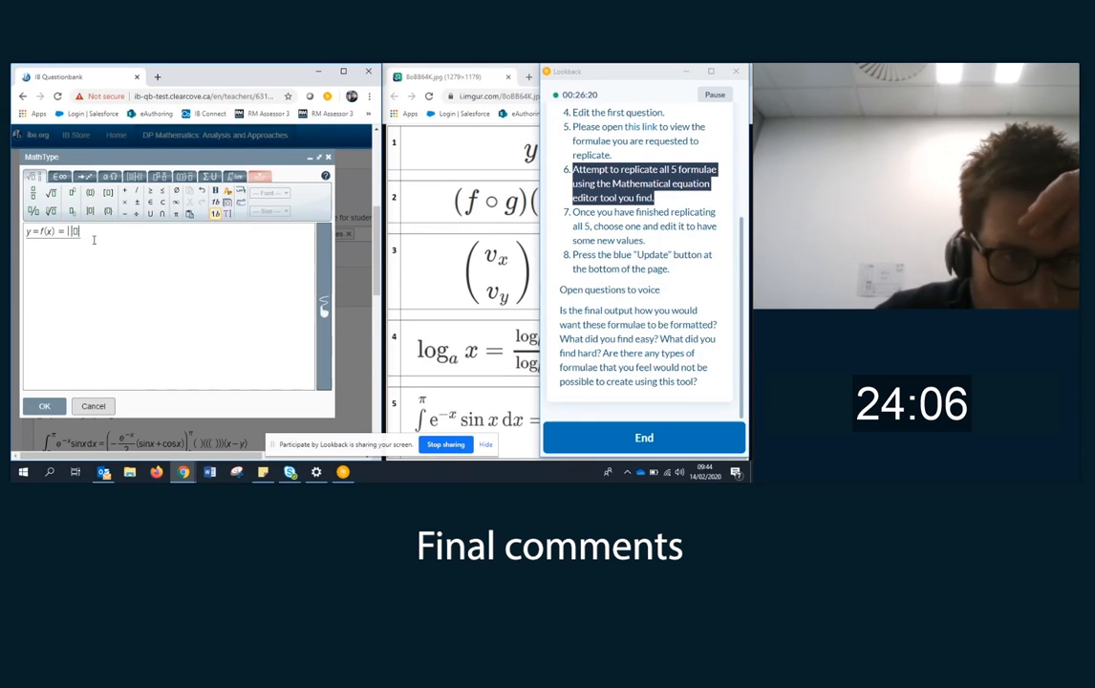
type(" |ab")
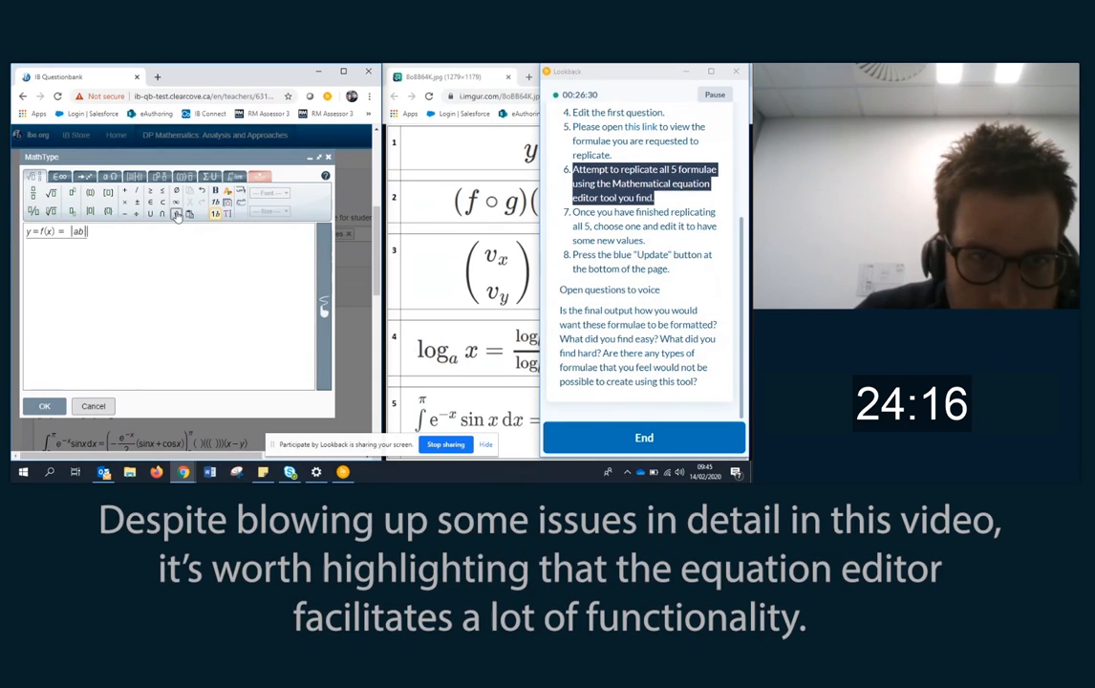
Look through the symbol and template sets and add an empty over-accent template directly after |ab| in the first formula.
left_click(59, 176)
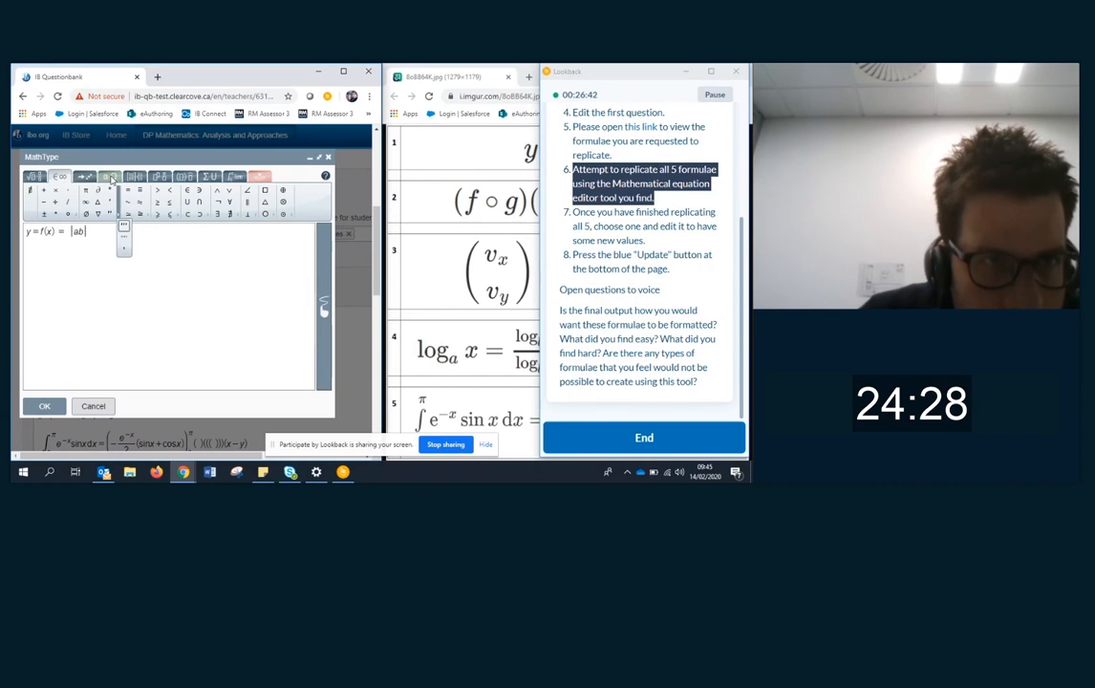
left_click(108, 176)
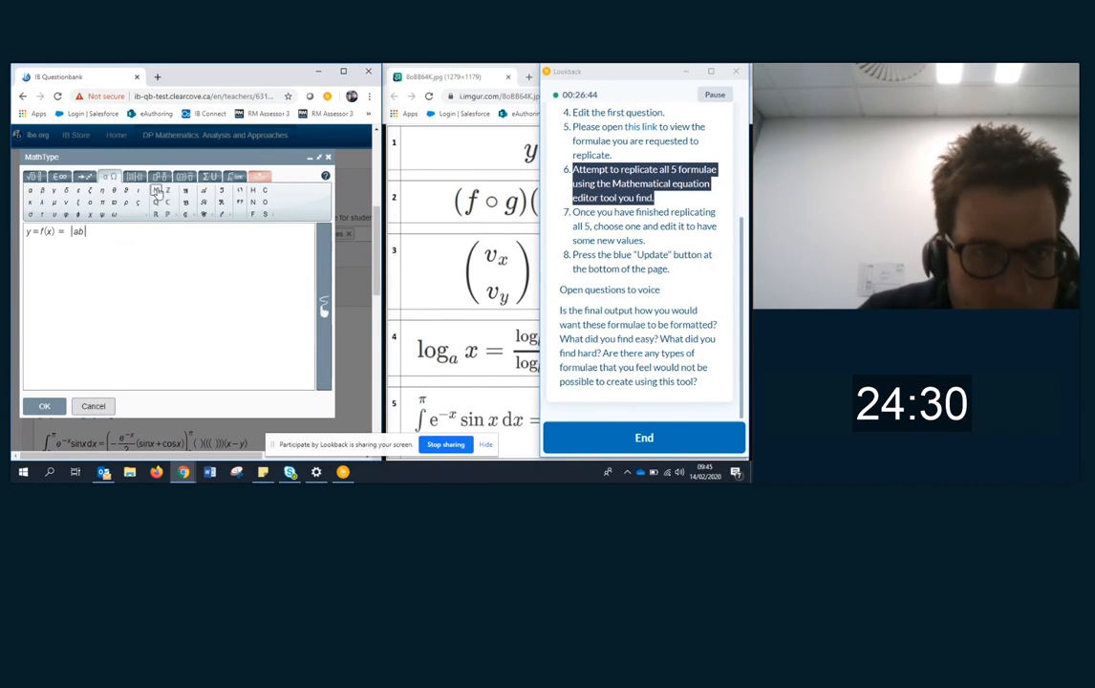
left_click(134, 176)
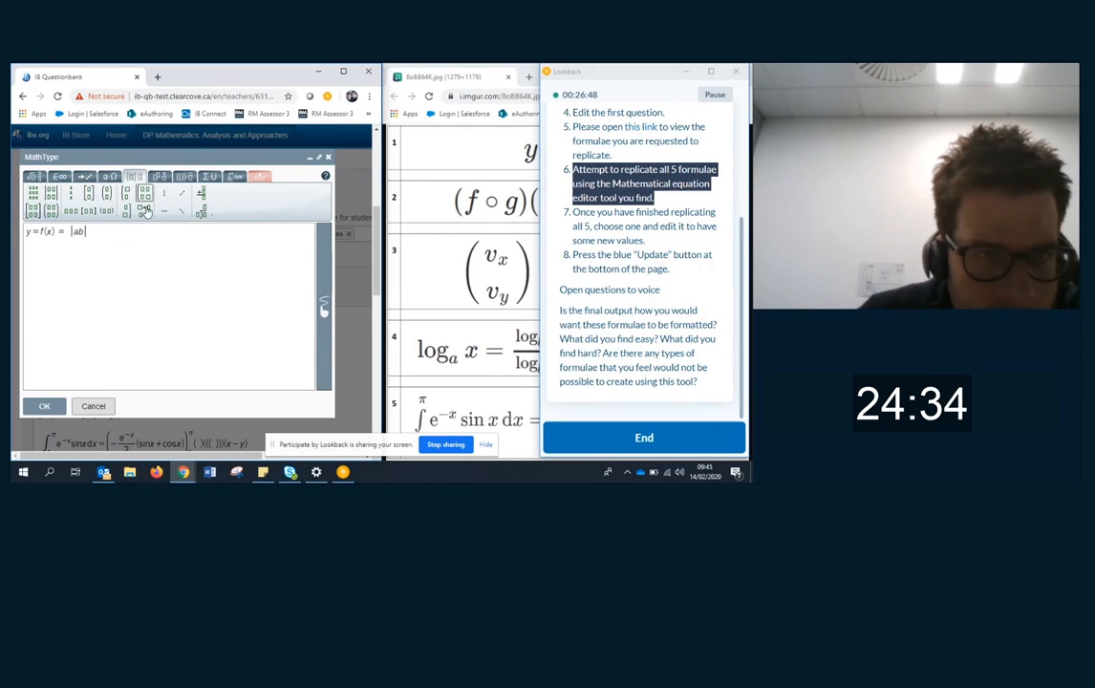
left_click(160, 177)
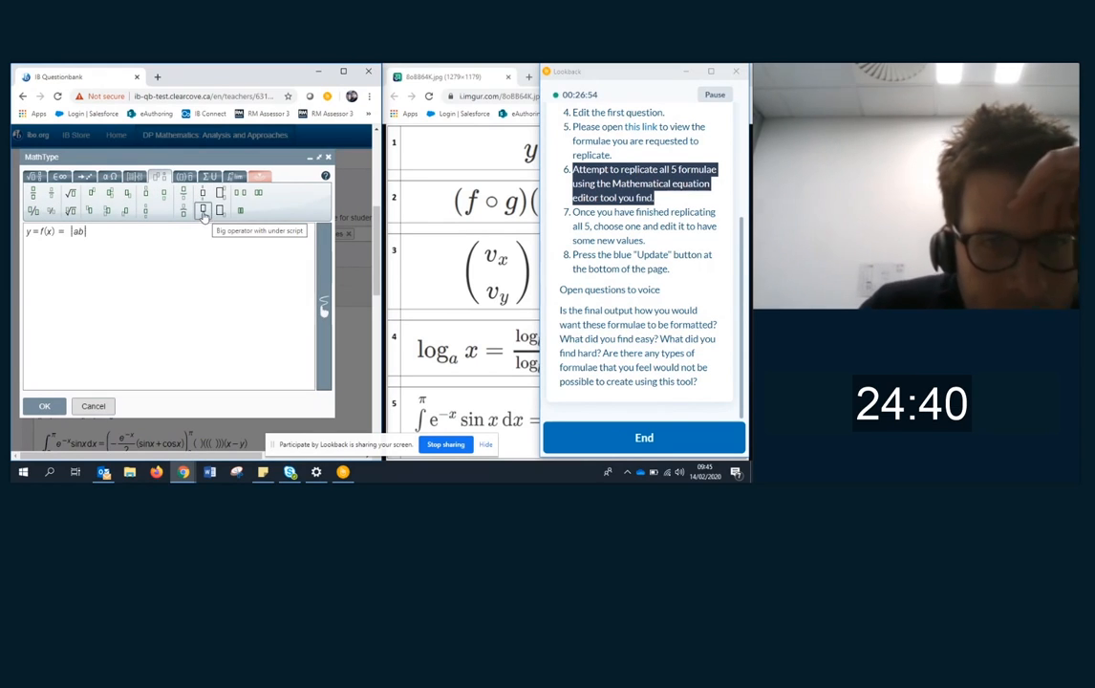
left_click(185, 177)
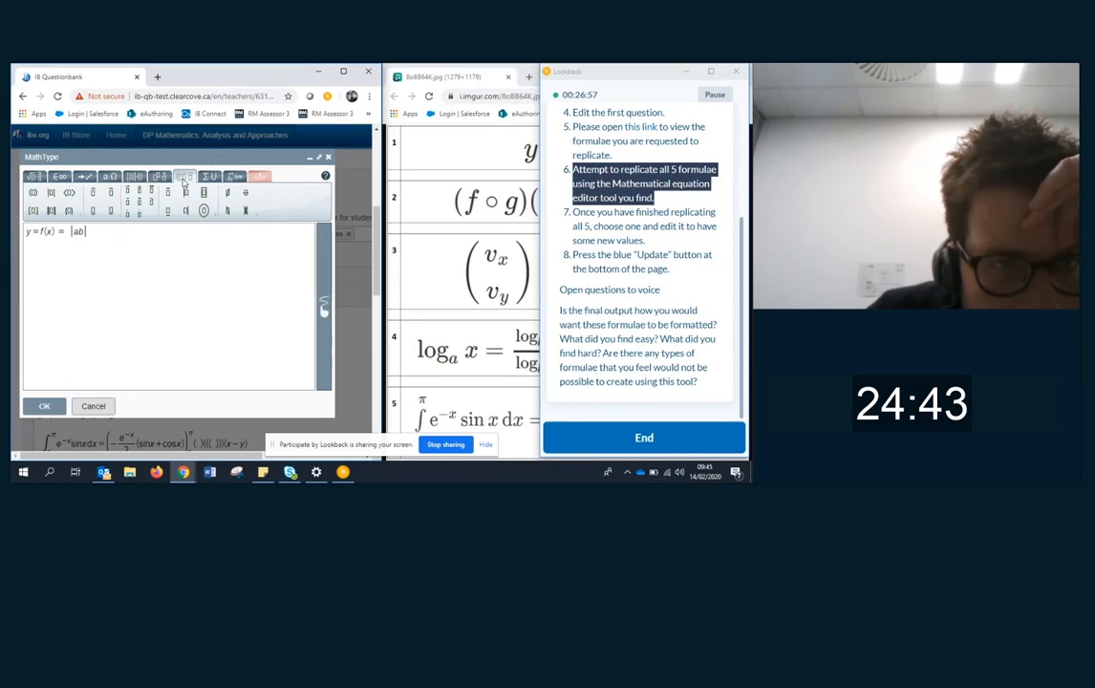
left_click(140, 202)
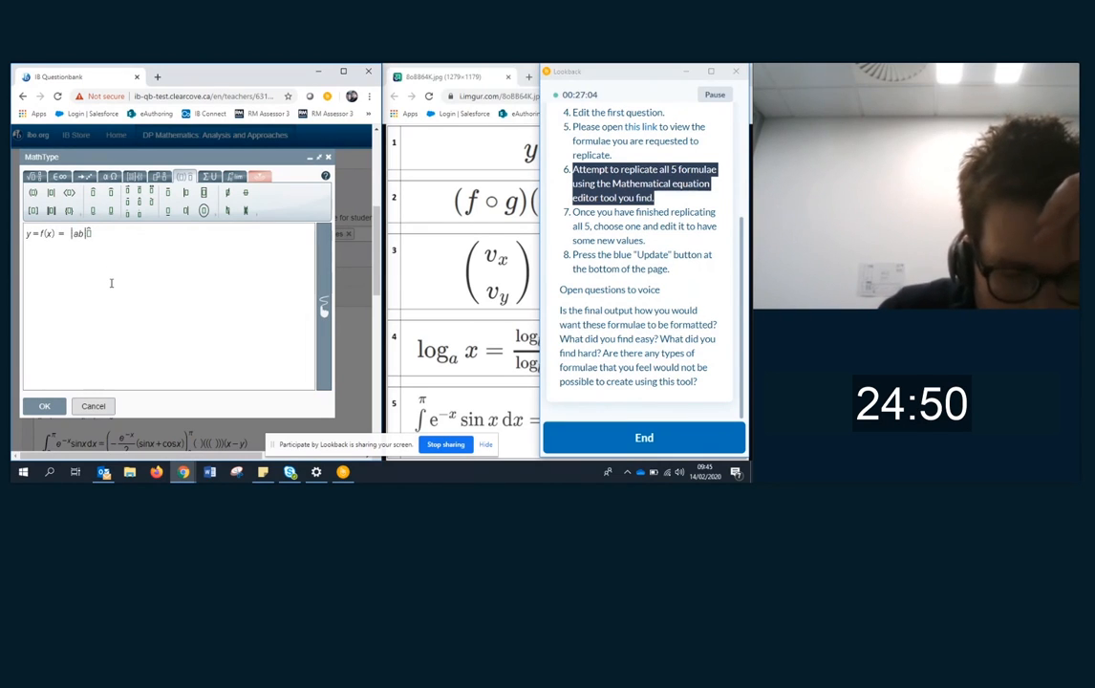
type("a")
key("BackSpace")
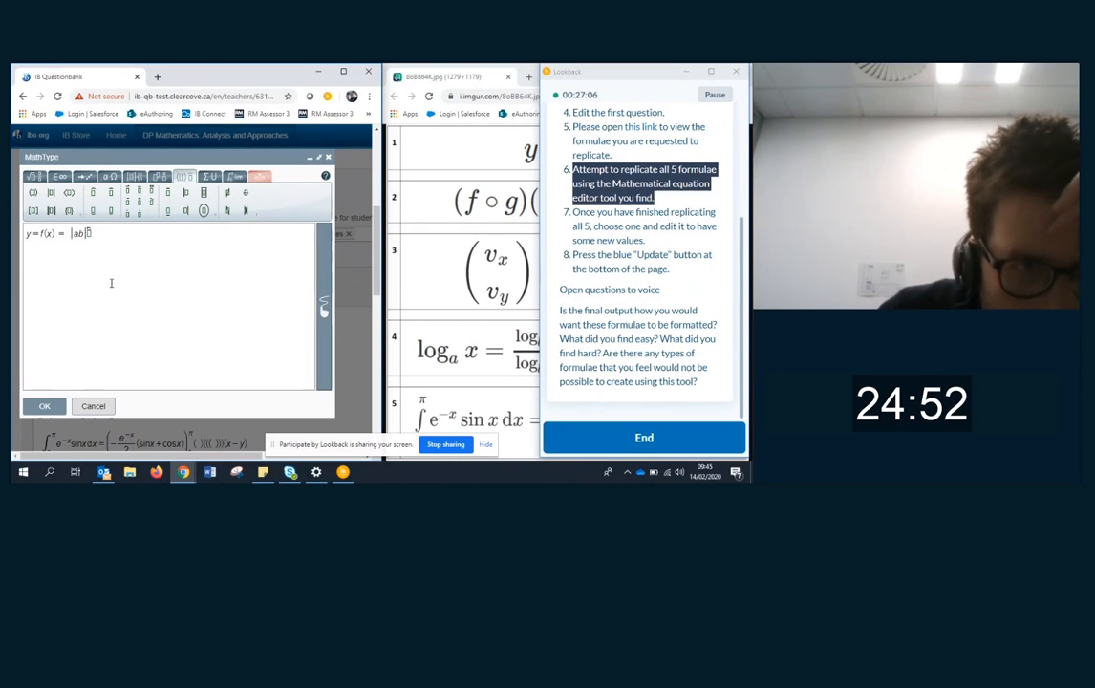